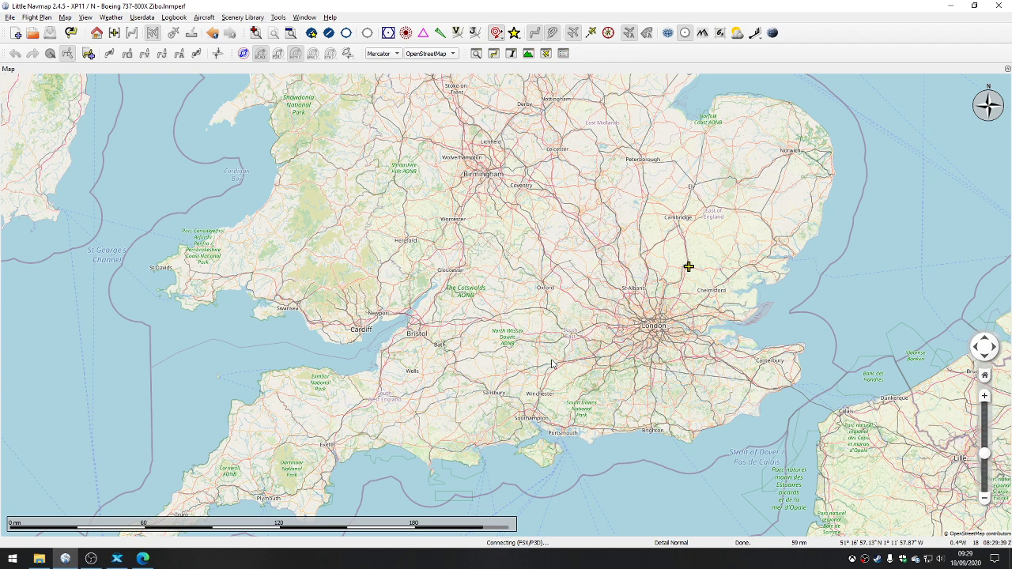
left_click(142, 558)
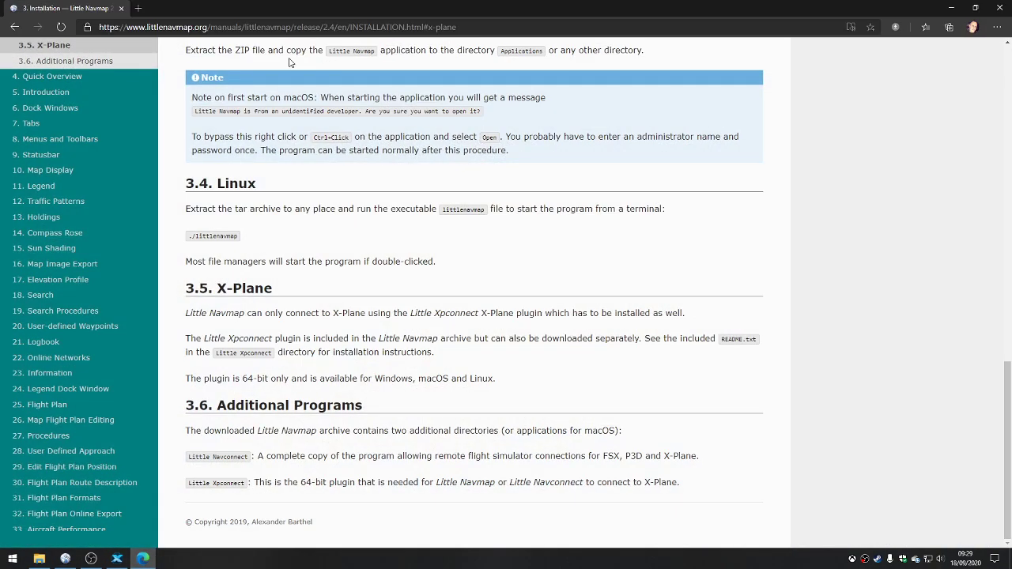
left_click_drag(209, 27, 592, 33)
key("BackSpace")
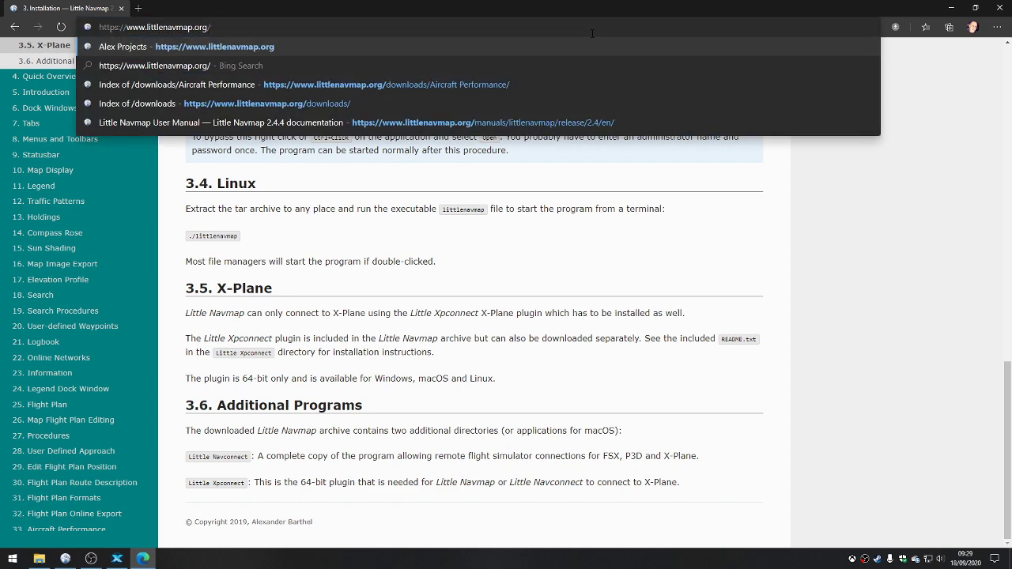
key("Return")
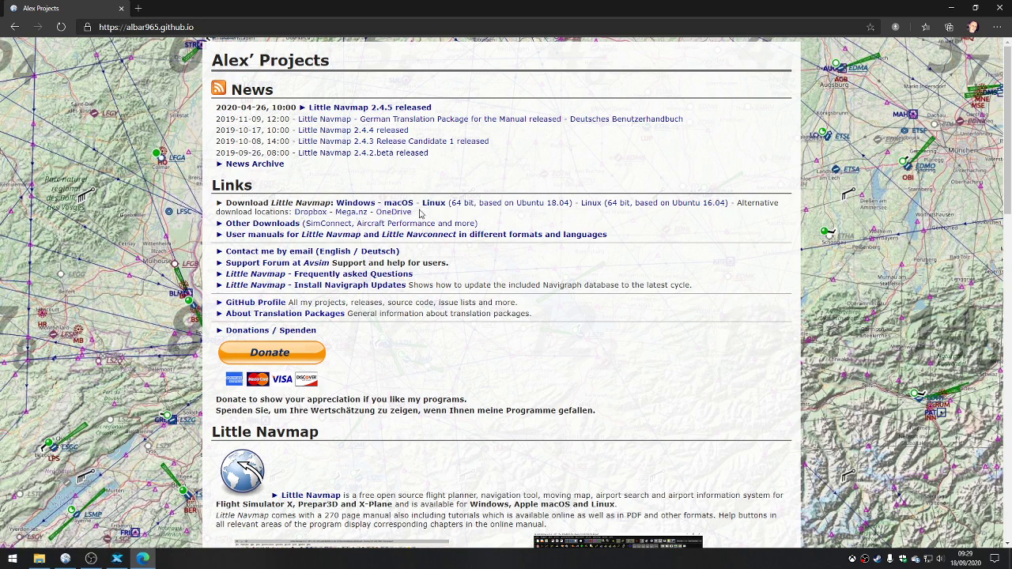
left_click(357, 204)
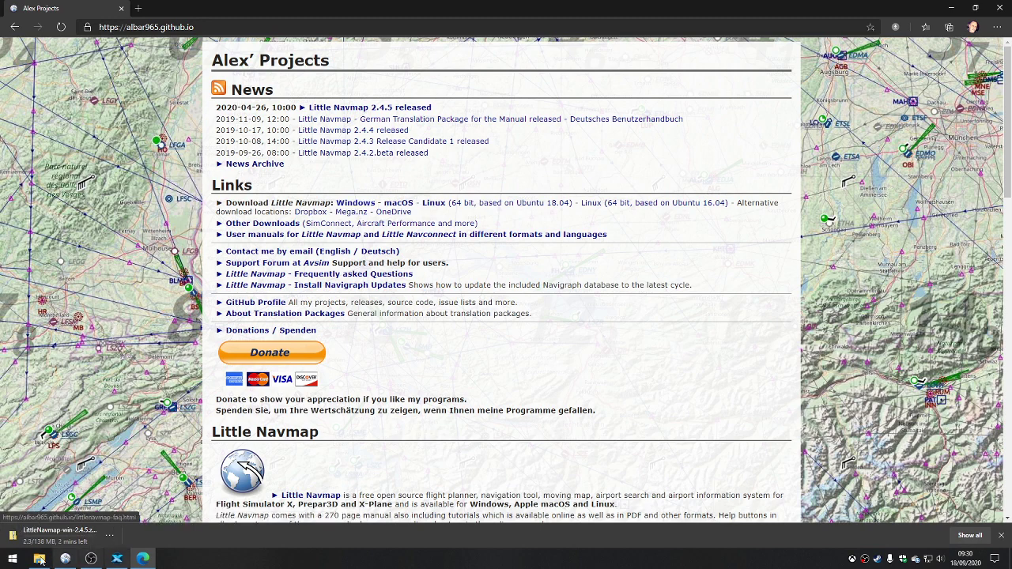
left_click(110, 536)
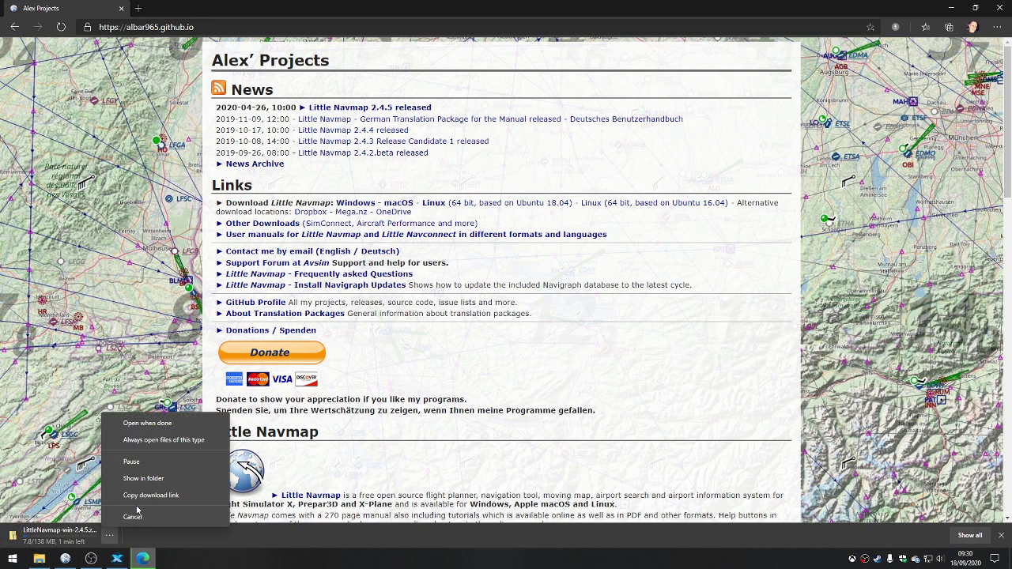
left_click(133, 517)
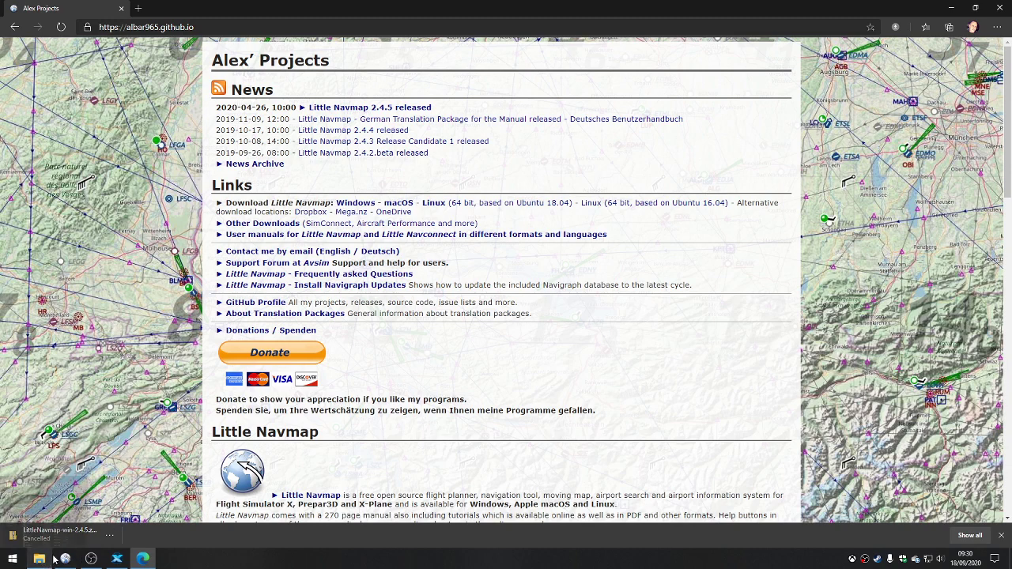
Step: Switch to File Explorer and select the Little Xpconnect folder inside the Little Navmap program folder
mouse_move(108, 562)
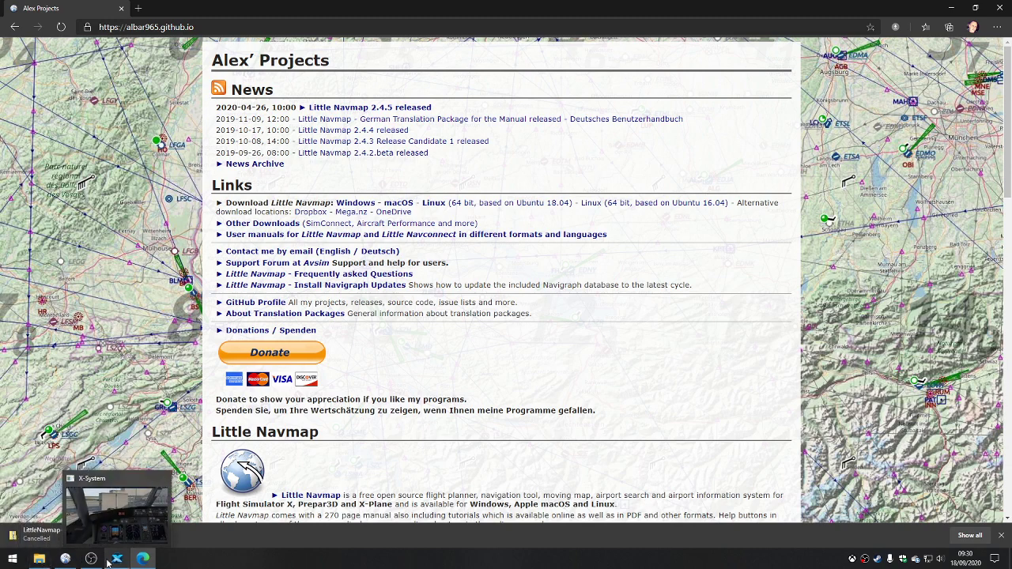
mouse_move(41, 560)
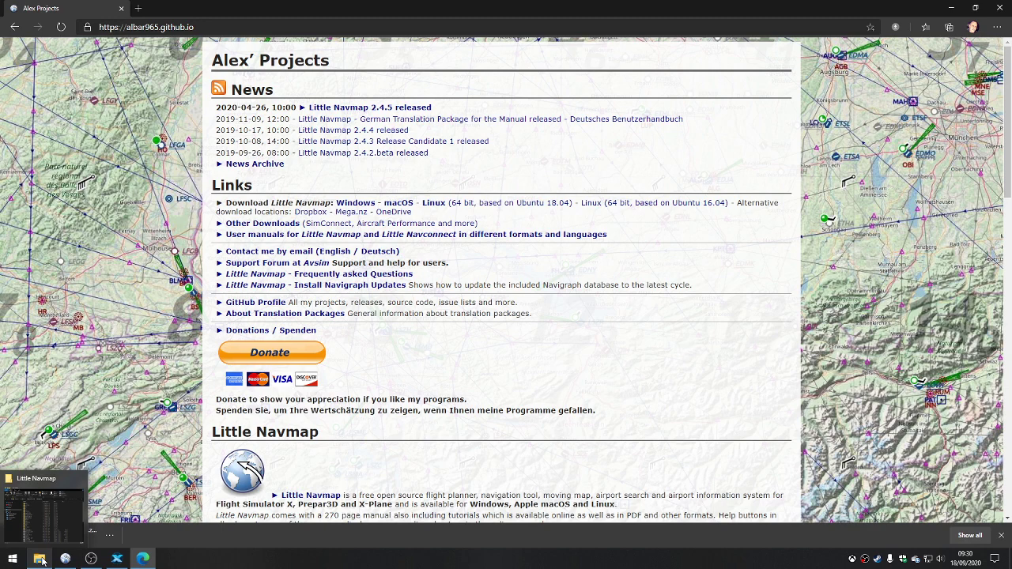
left_click(39, 559)
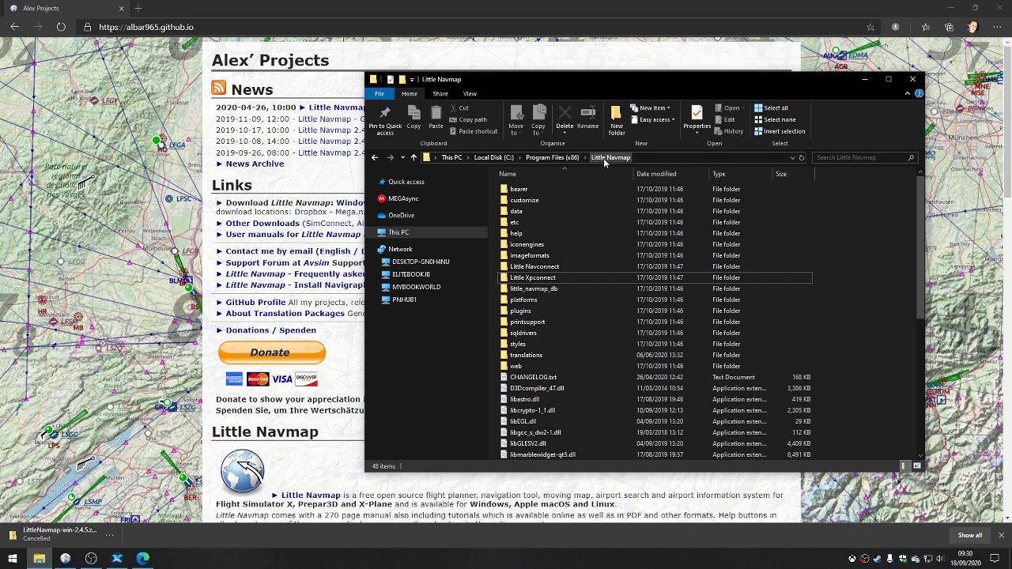
left_click(525, 281)
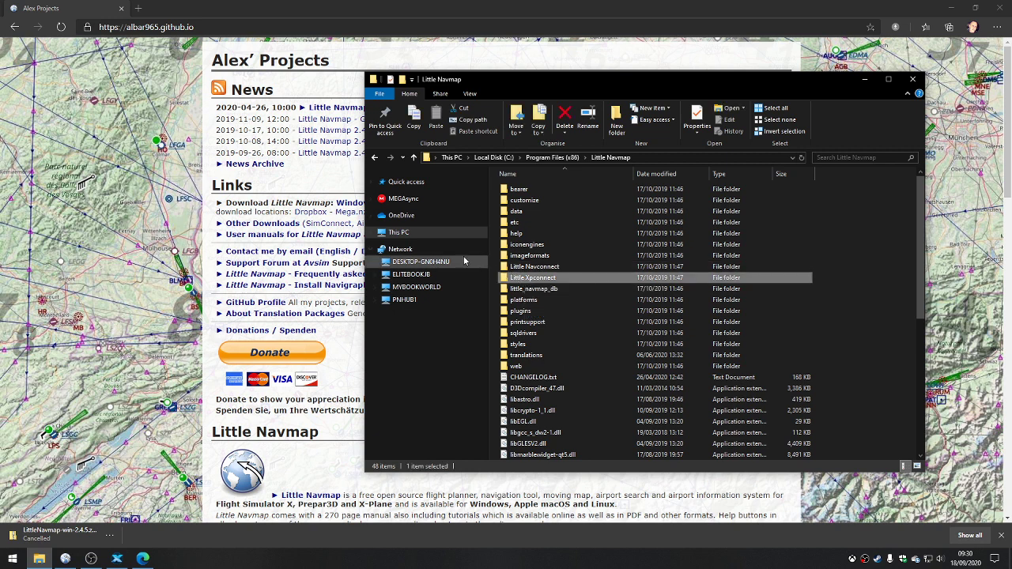
Step: Go to the plugins folder under Resources in X-Plane 11 and locate the Little Xpconnect folder
left_click(371, 182)
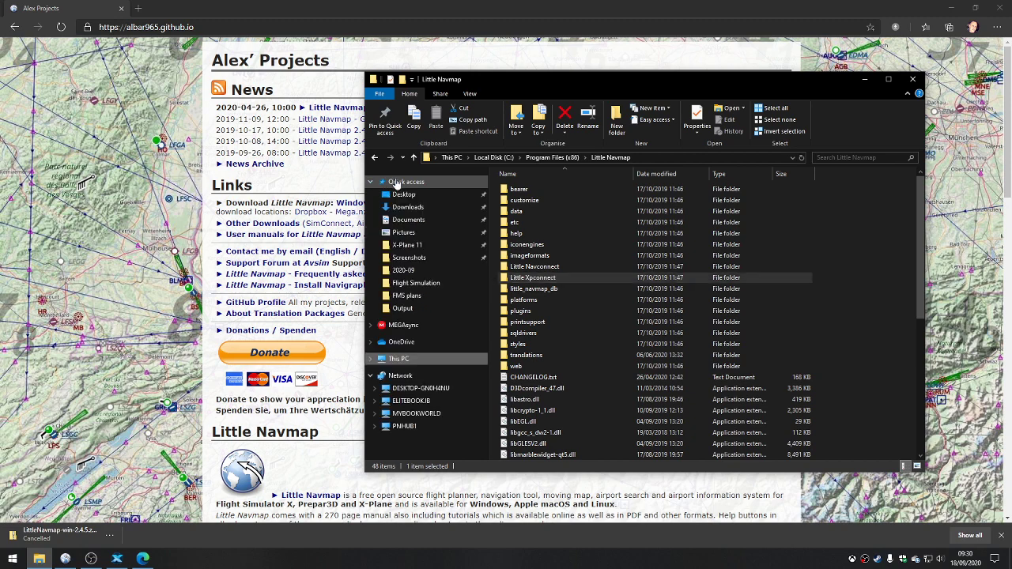
left_click(425, 248)
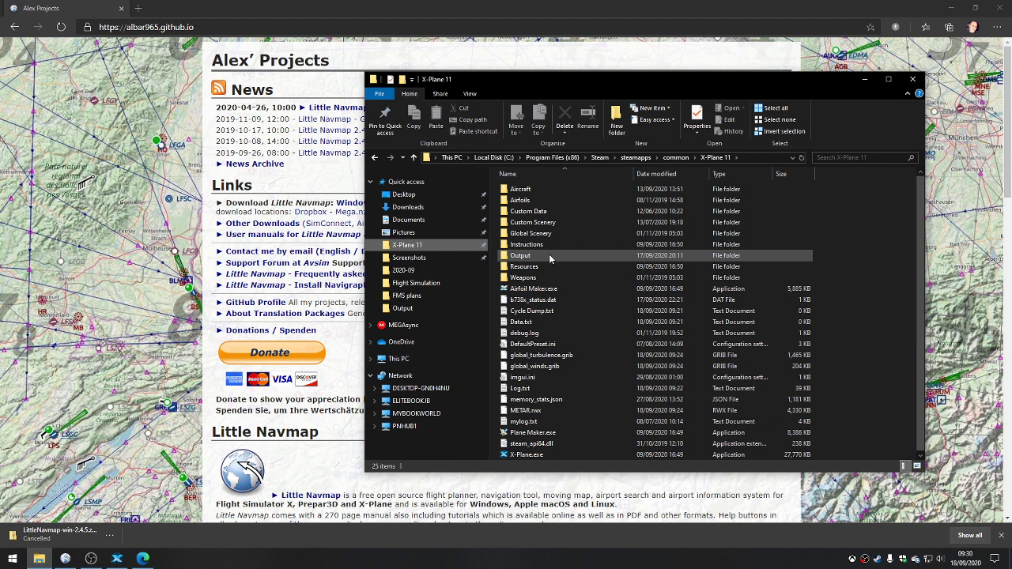
double_click(535, 268)
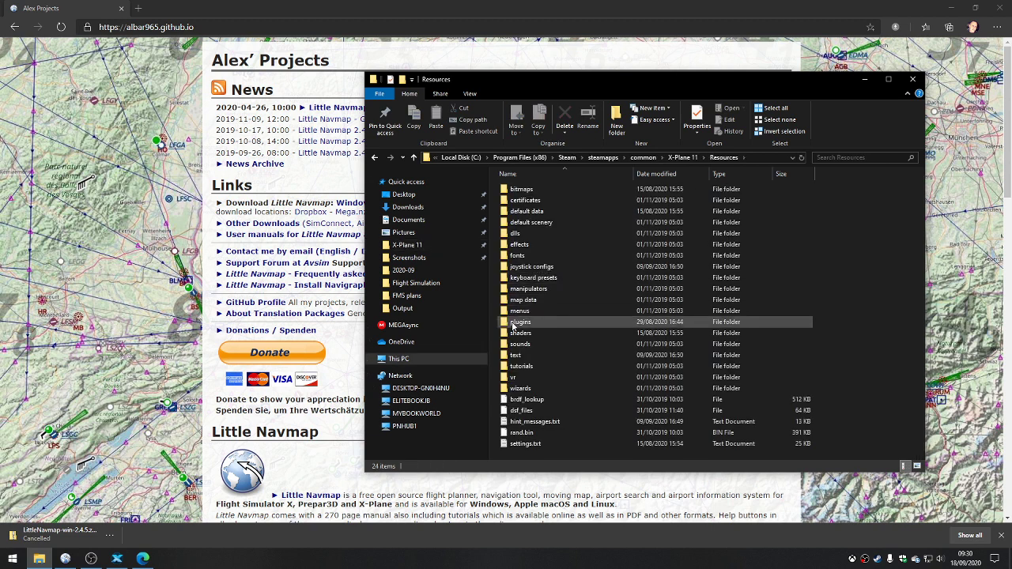
double_click(513, 323)
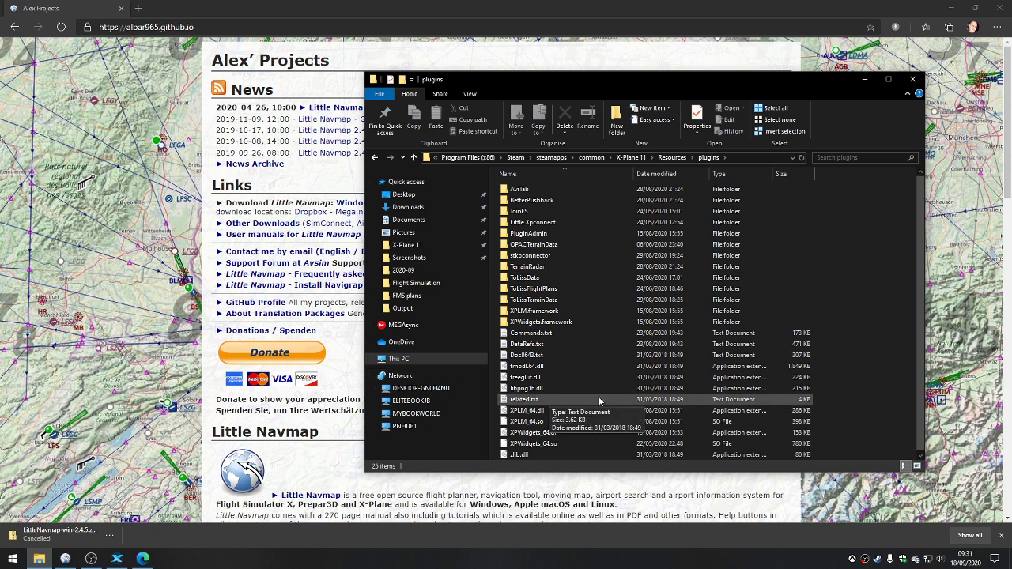
left_click(519, 224)
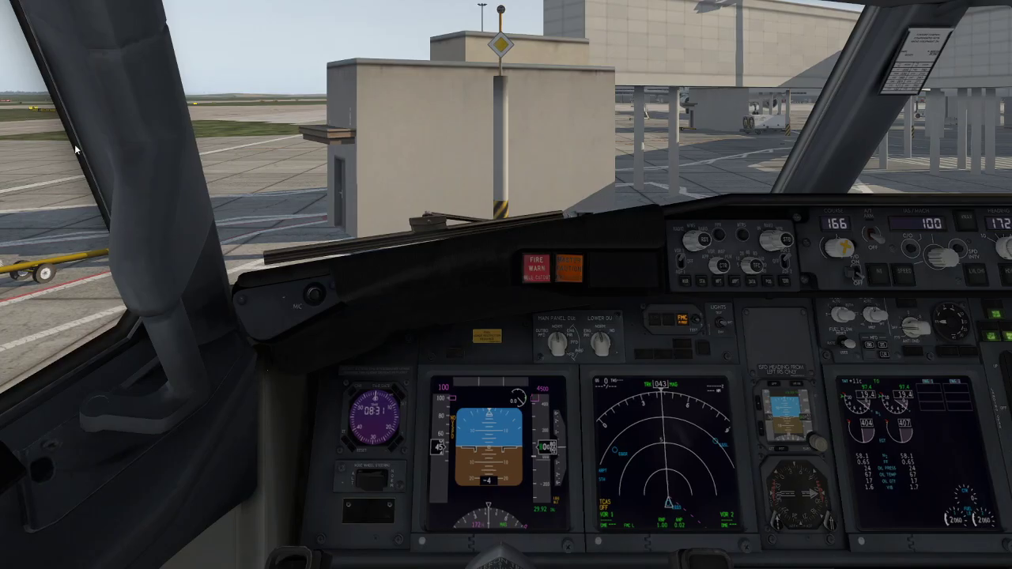
Step: In X-Plane, check in the Plugin Admin overview whether Little Xpconnect is loaded and enabled, and close the overview
mouse_move(110, 6)
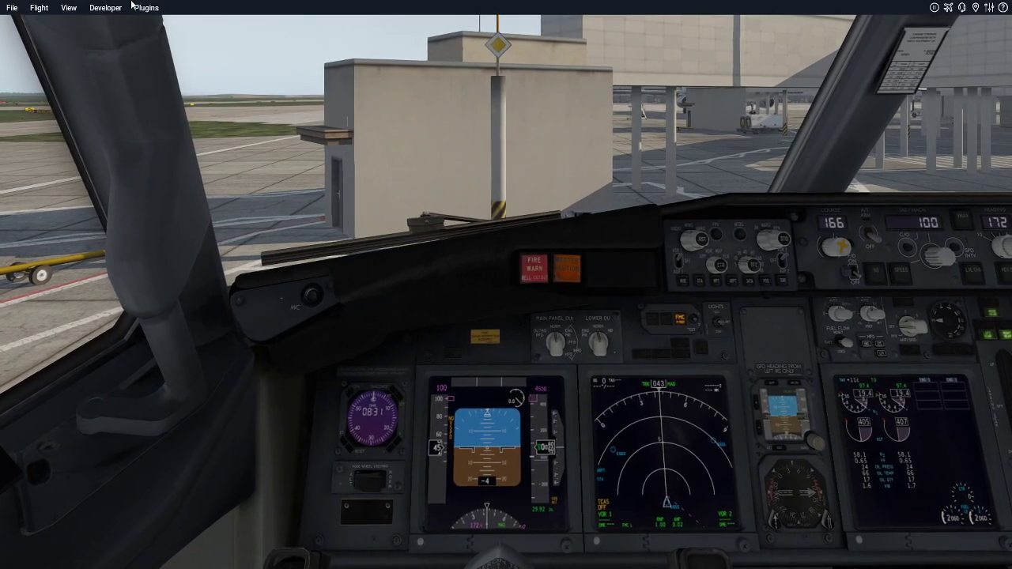
left_click(144, 7)
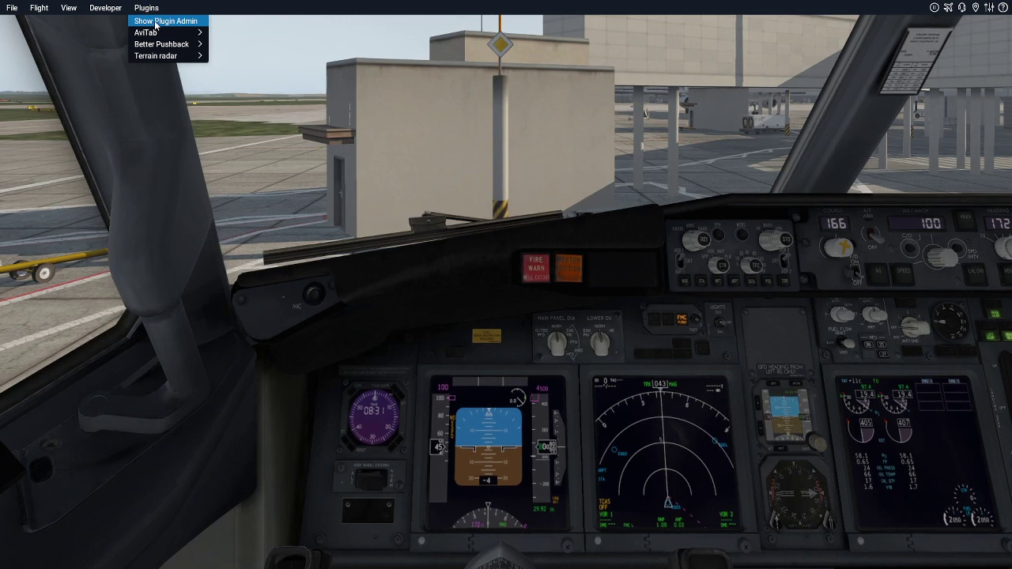
left_click(155, 24)
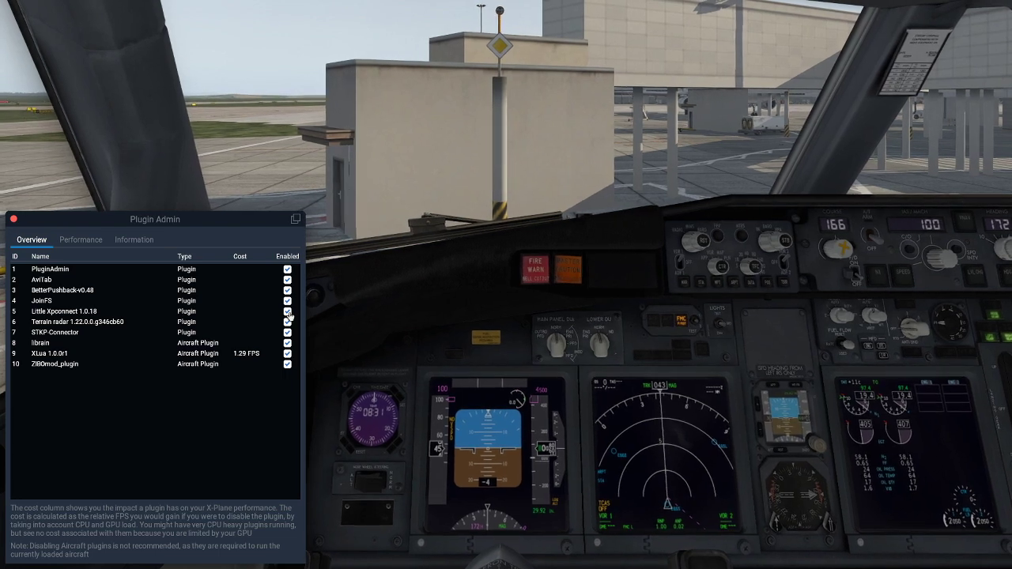
left_click(13, 220)
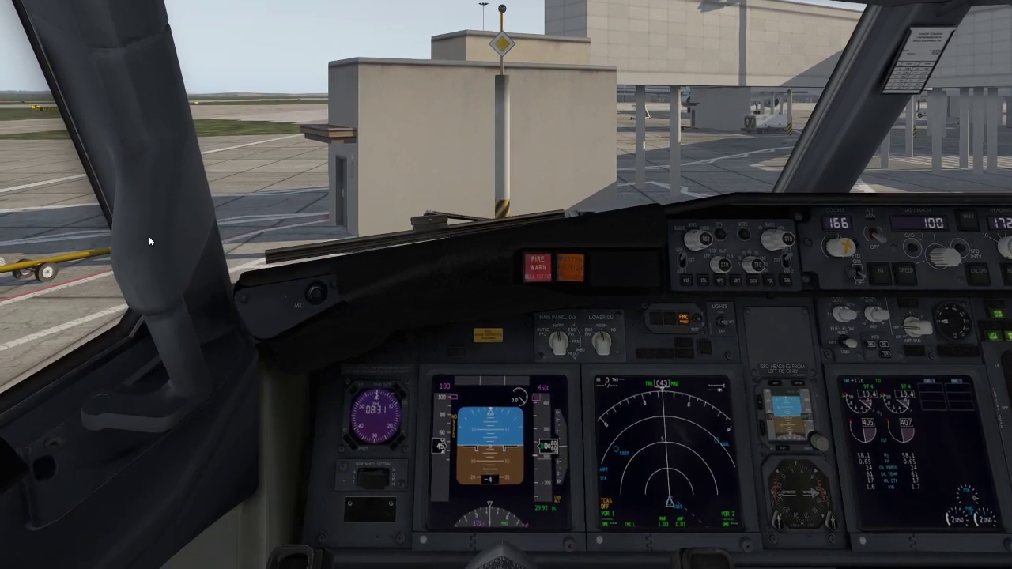
key("p")
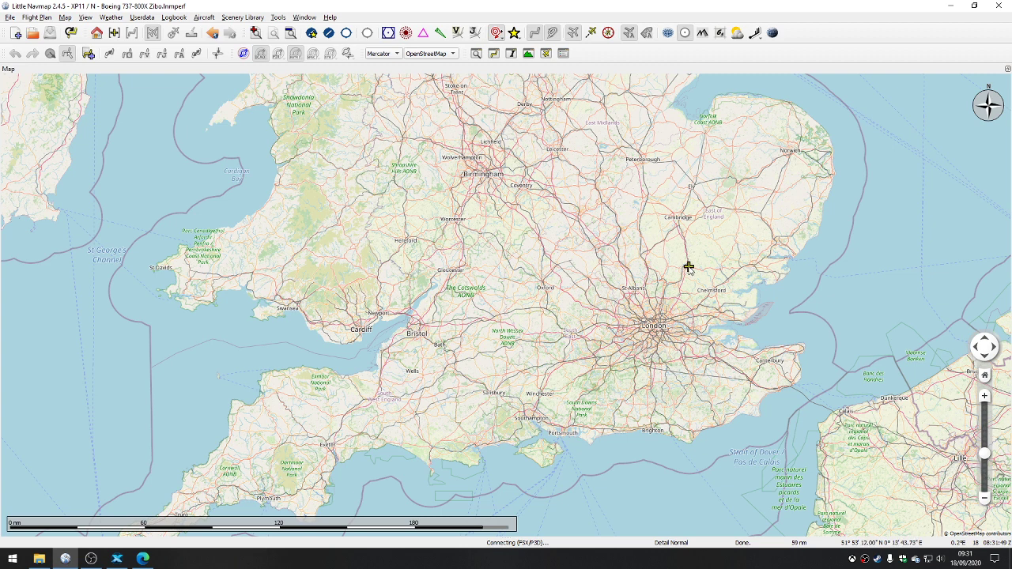
Step: In Little Navmap, connect directly to a local X-Plane simulator and inspect the aircraft shown on the map
left_click(300, 18)
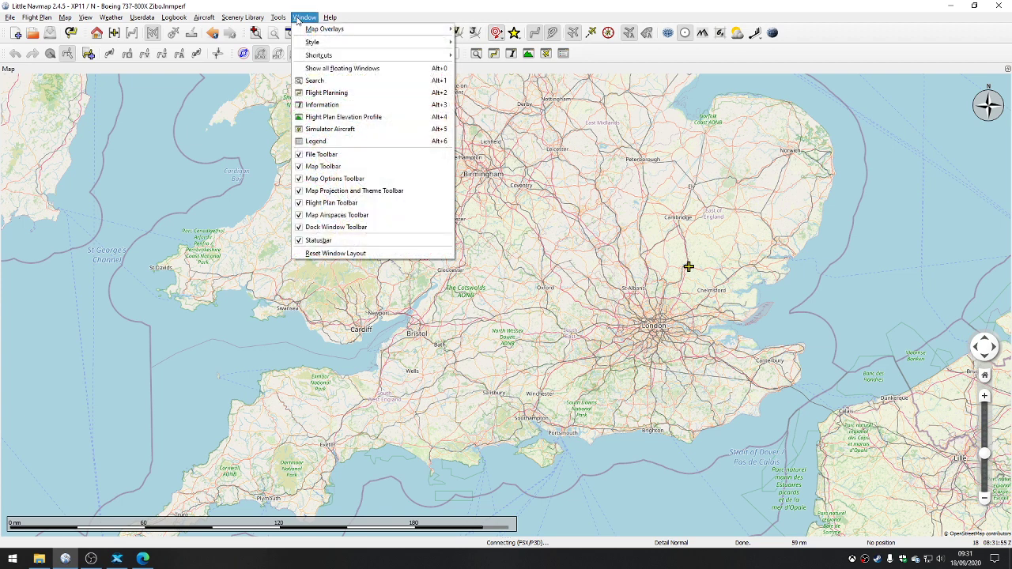
mouse_move(275, 18)
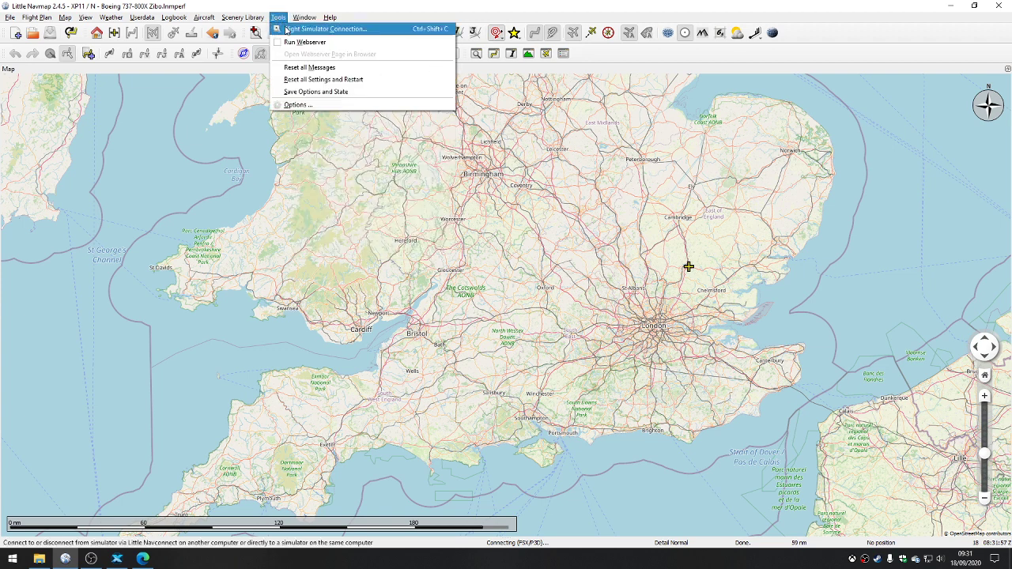
left_click(287, 30)
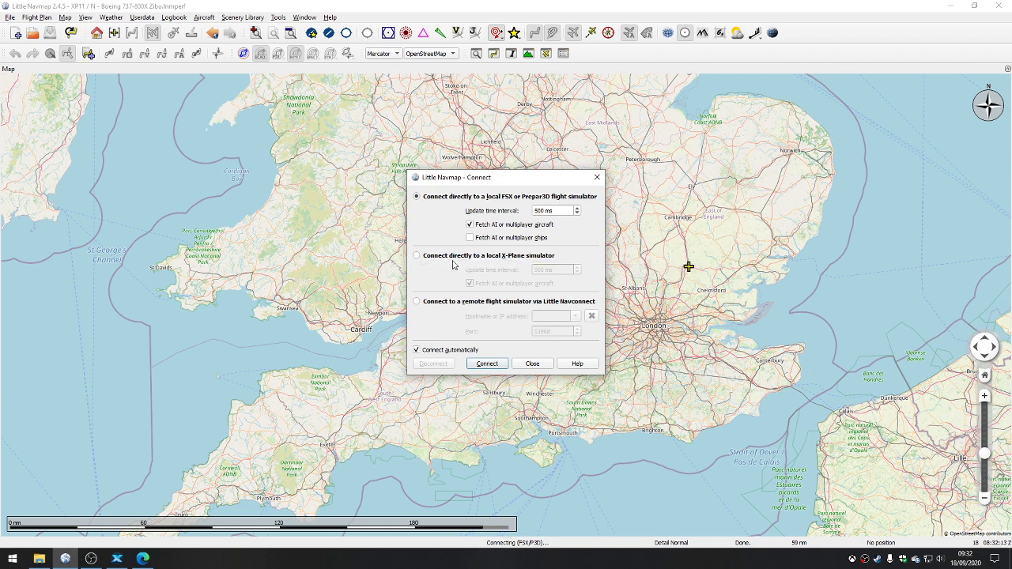
left_click(451, 261)
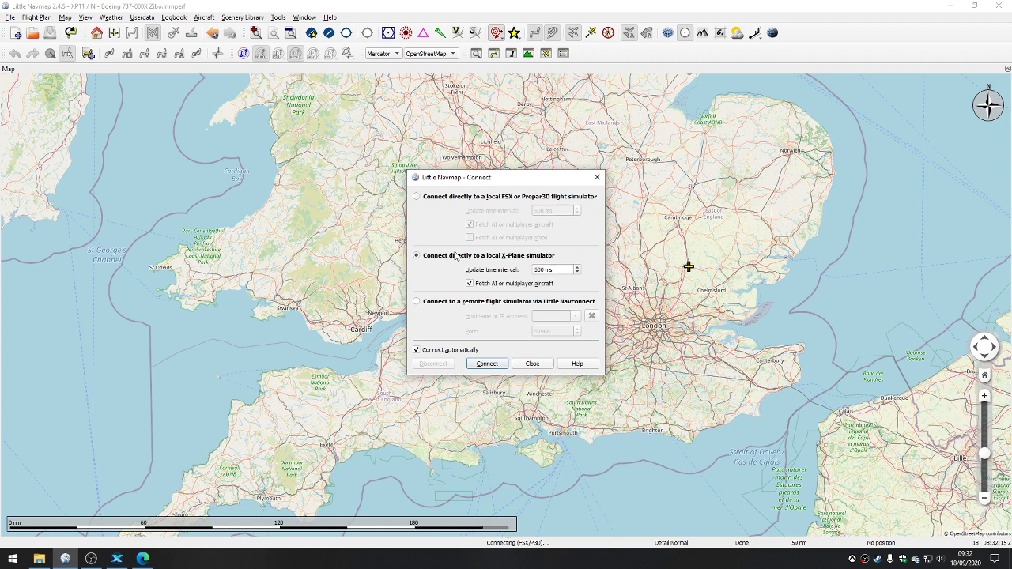
left_click(487, 364)
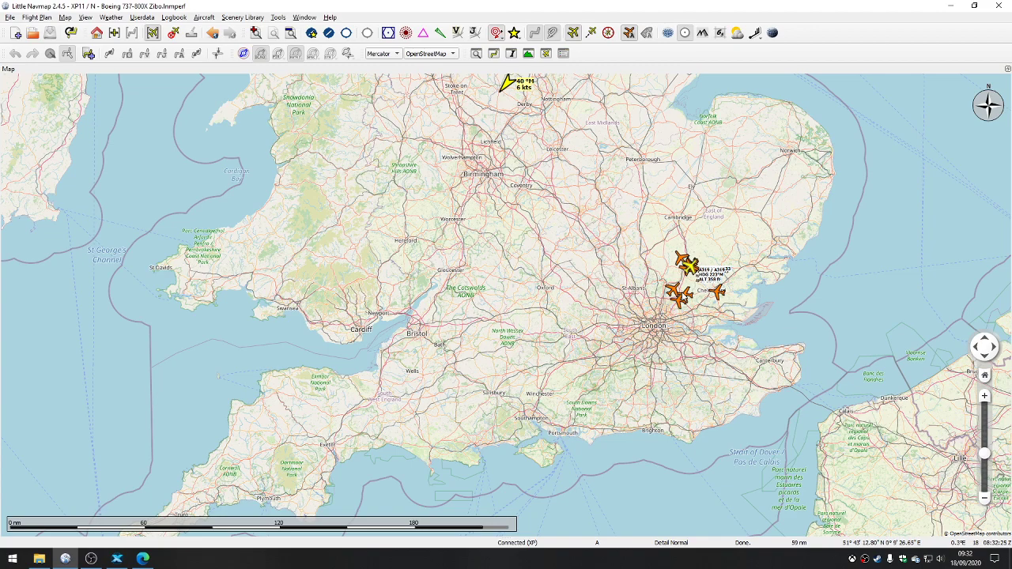
scroll(687, 275, "up", 3)
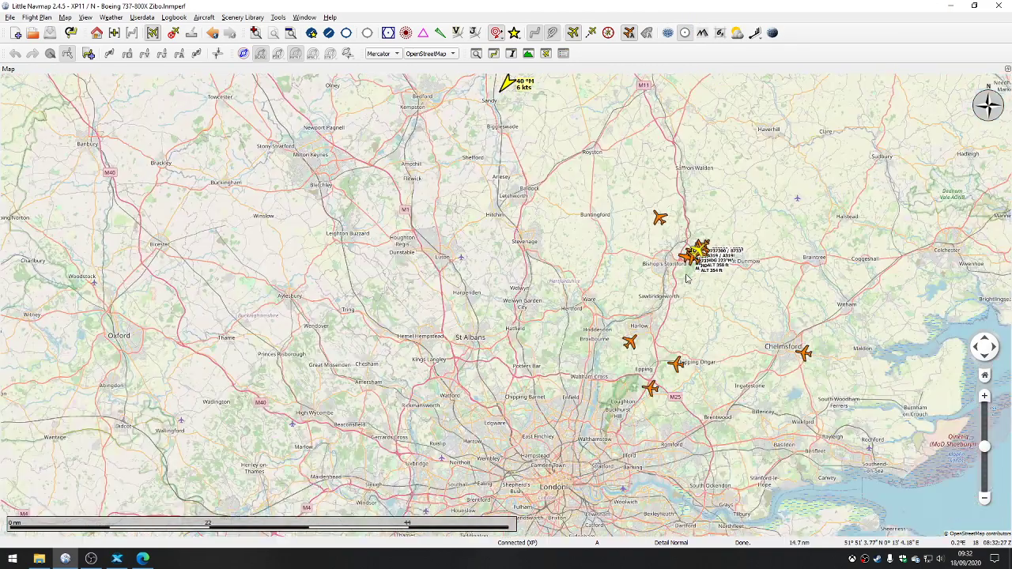
scroll(687, 274, "up", 1)
Step: Switch to X-Plane, remove all AI aircraft from the flight configuration and apply the changes
key("alt+Tab")
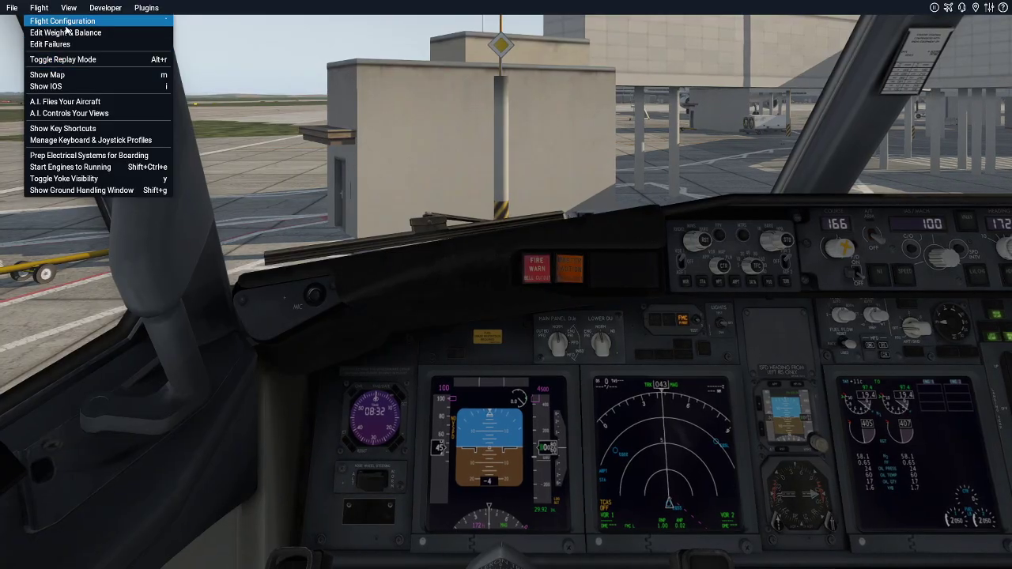
left_click(47, 16)
left_click(622, 36)
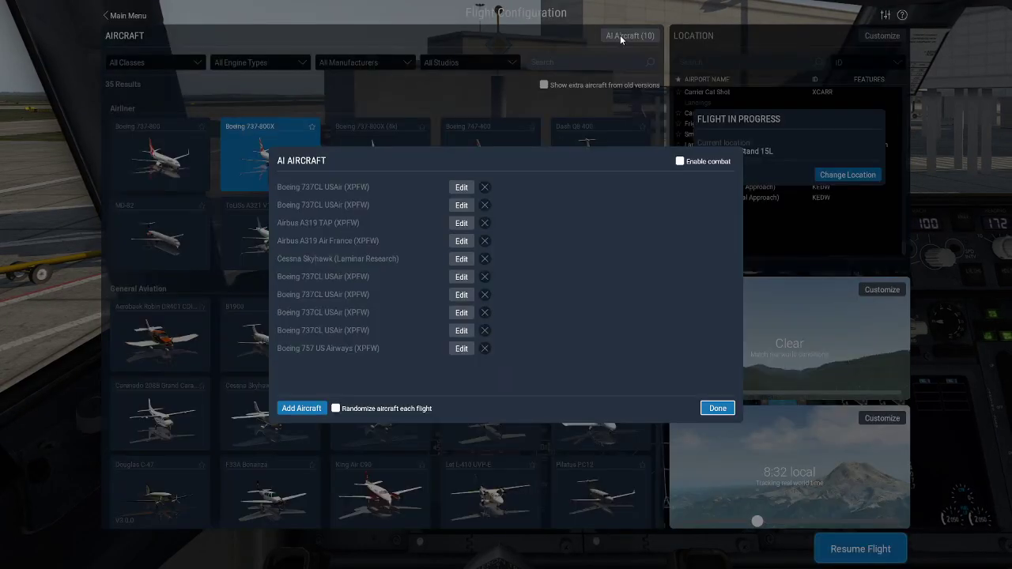
left_click(484, 187)
double_click(484, 186)
double_click(485, 186)
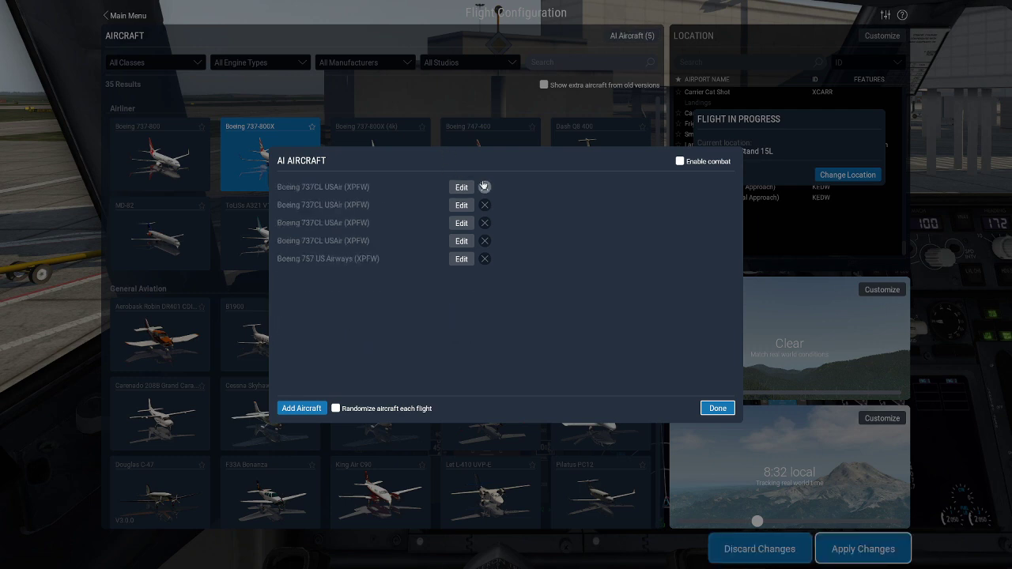
left_click(485, 186)
double_click(485, 187)
double_click(485, 186)
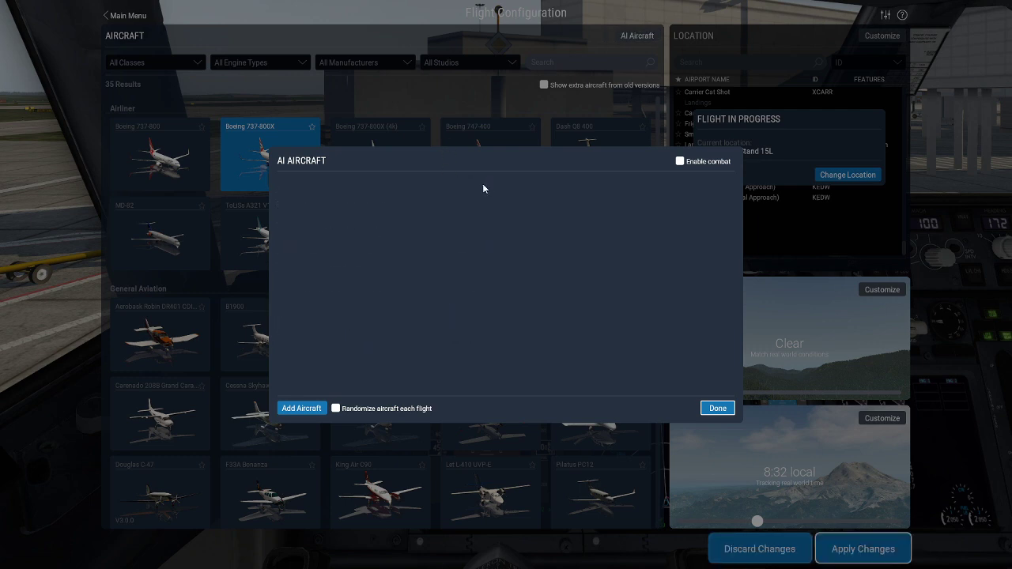
left_click(717, 408)
left_click(863, 549)
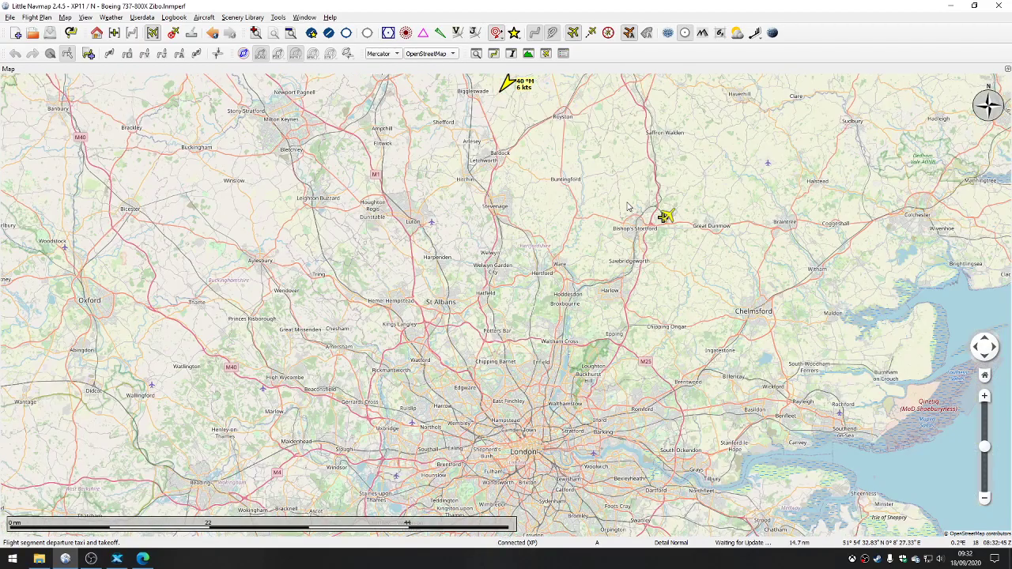
Step: Return to Little Navmap and examine the user aircraft's position on the map near Bishop's Stortford
scroll(594, 222, "down", 2)
scroll(597, 220, "down", 1)
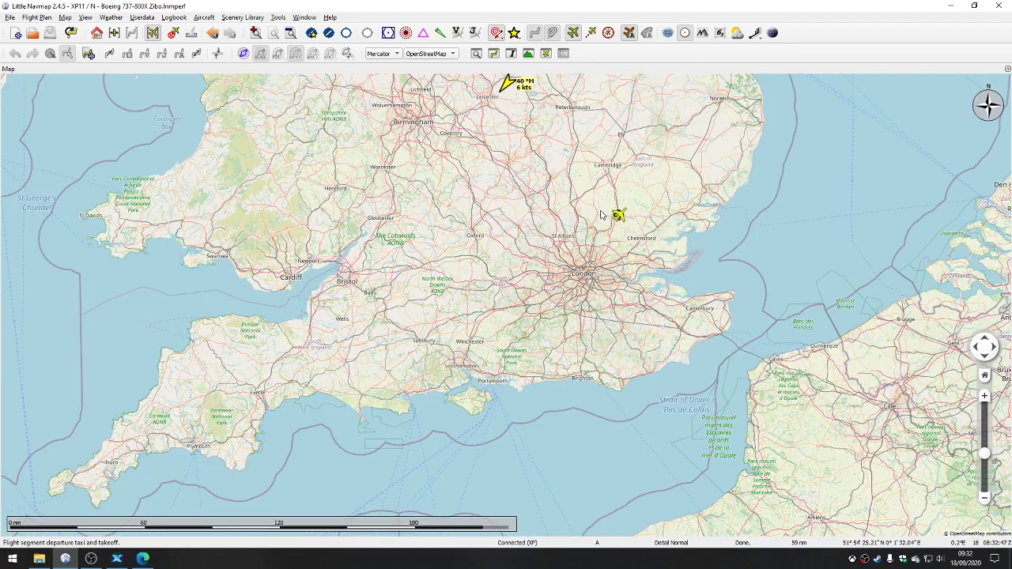
scroll(601, 217, "up", 2)
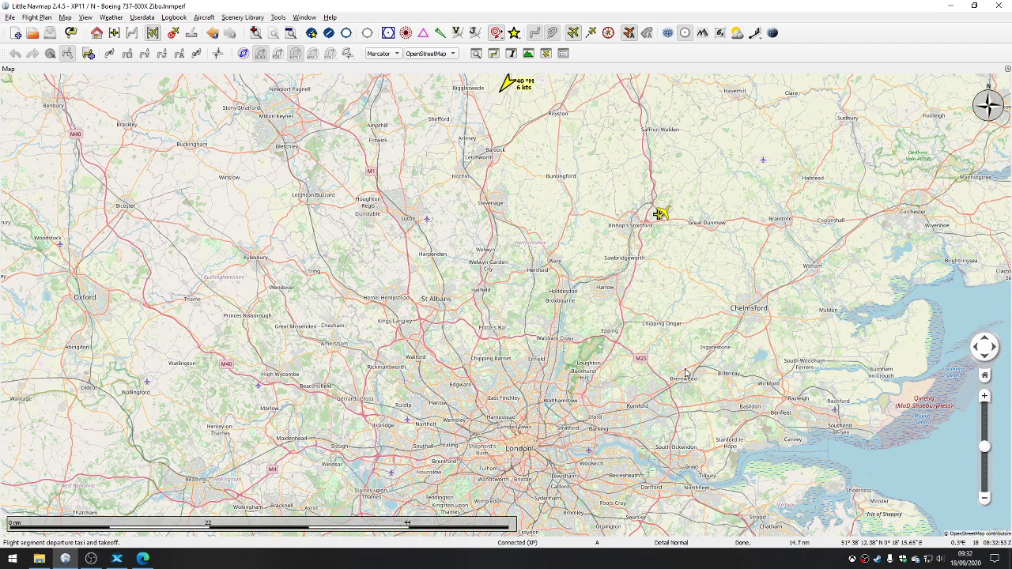
key("alt+Tab")
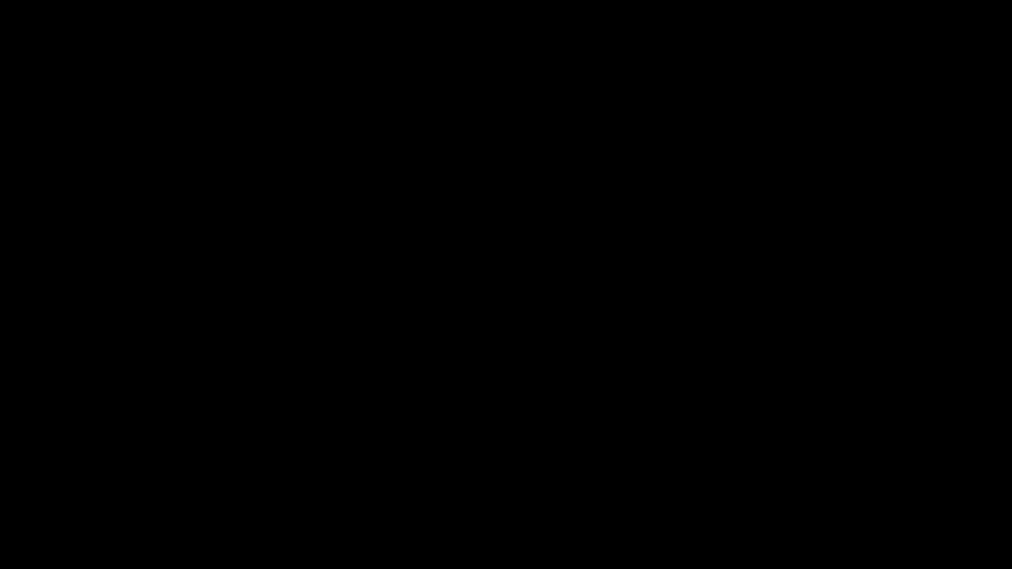
key("alt+Tab")
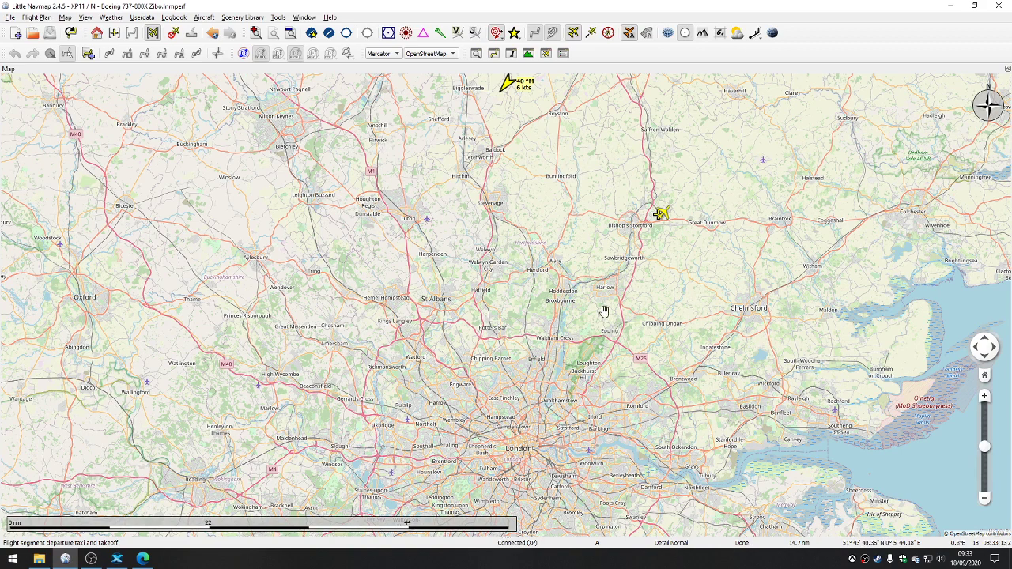
left_click_drag(603, 309, 635, 285)
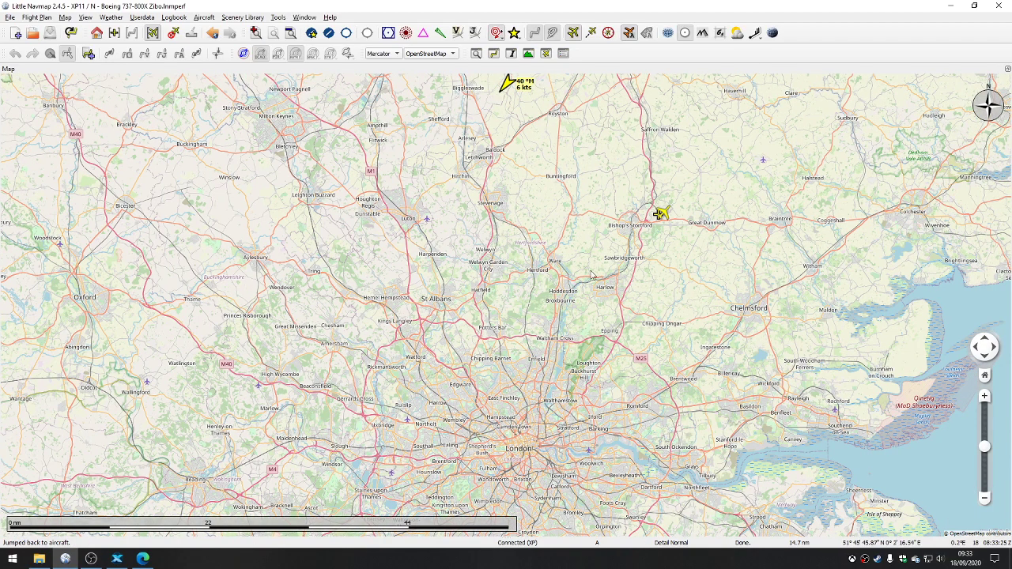
left_click_drag(543, 339, 617, 293)
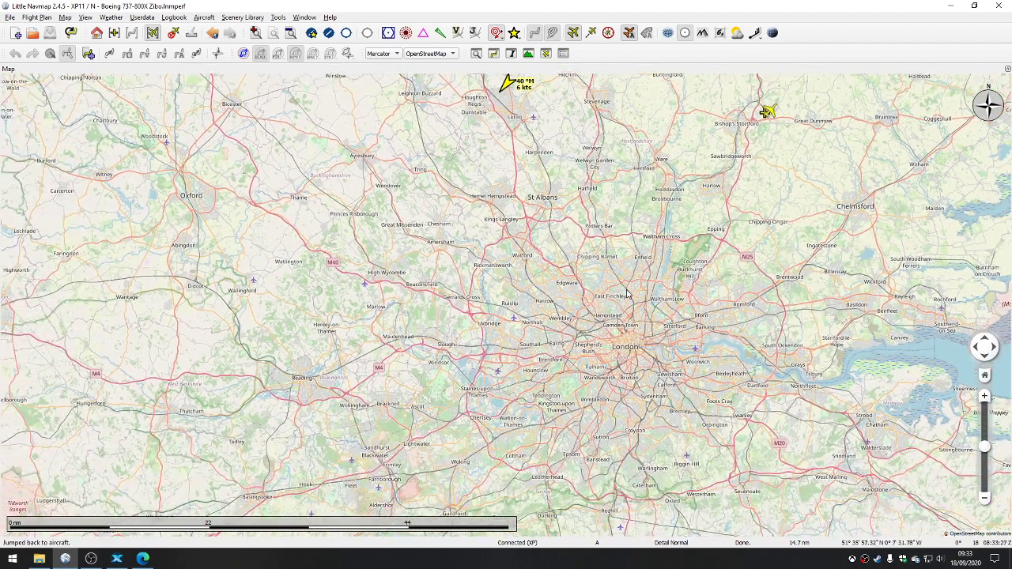
scroll(627, 295, "down", 2)
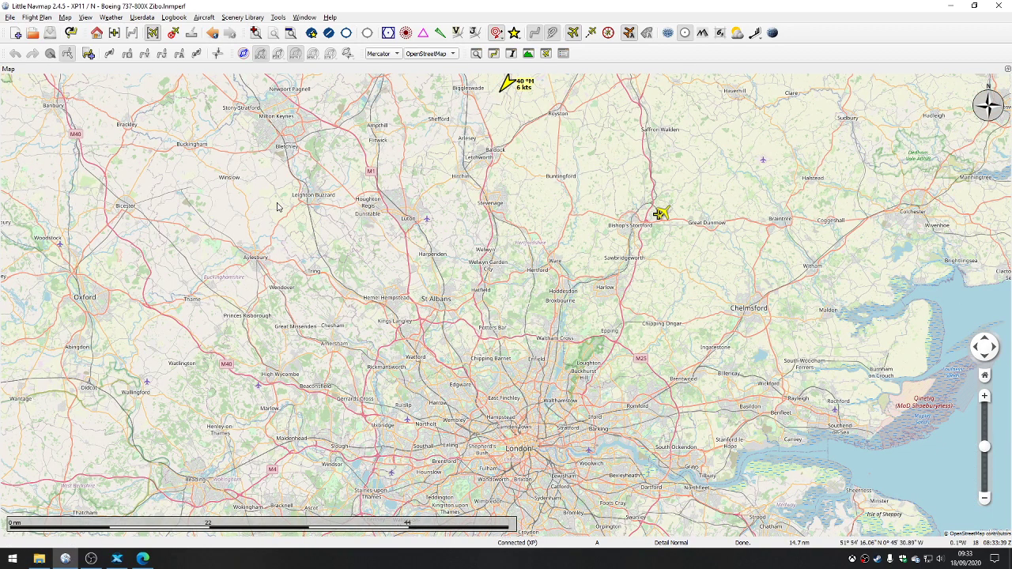
scroll(278, 207, "down", 1)
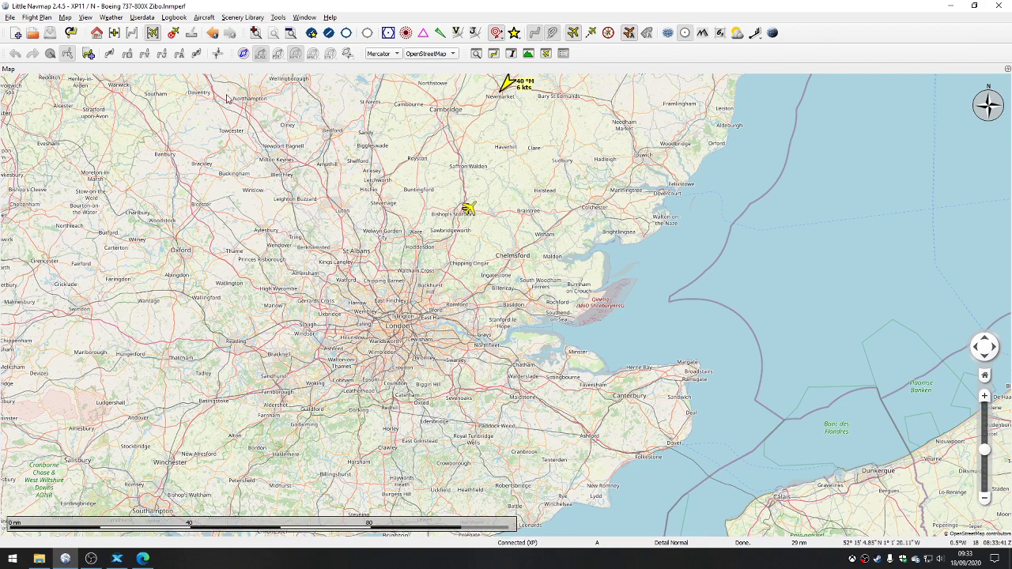
left_click_drag(220, 169, 327, 161)
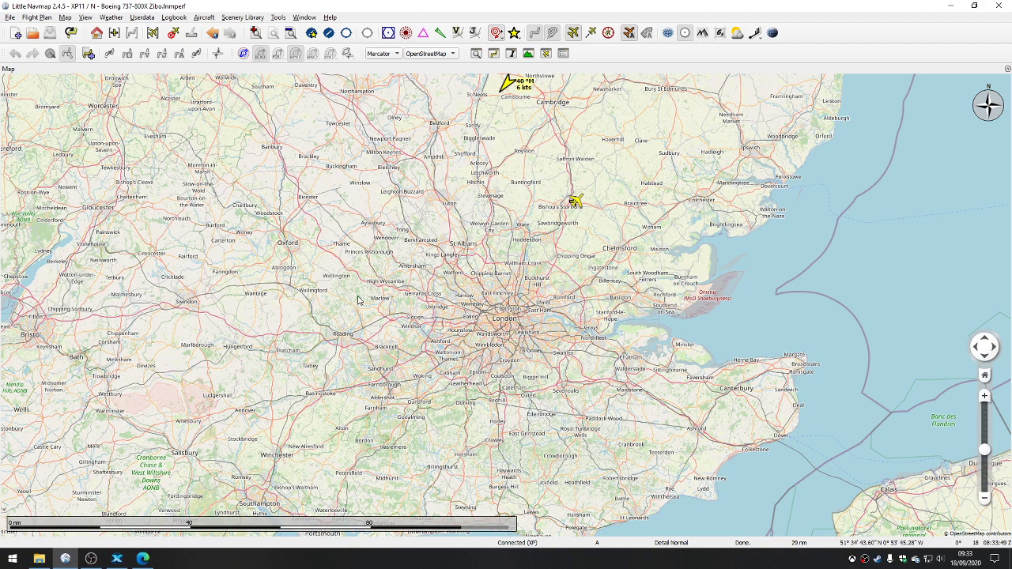
left_click_drag(357, 301, 475, 291)
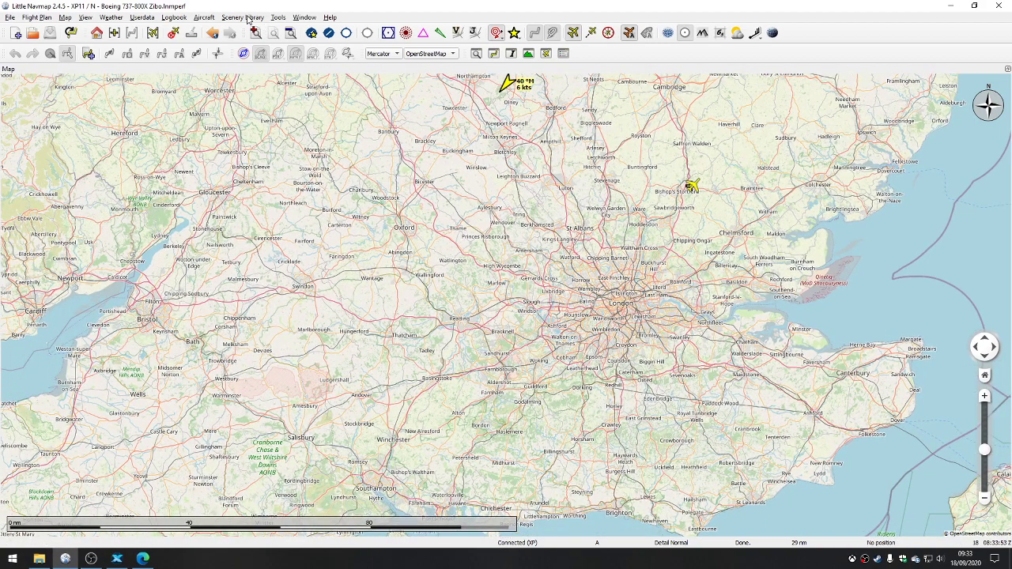
Step: Review the scenery library loading settings for X-Plane 11 and close them without loading
left_click(246, 17)
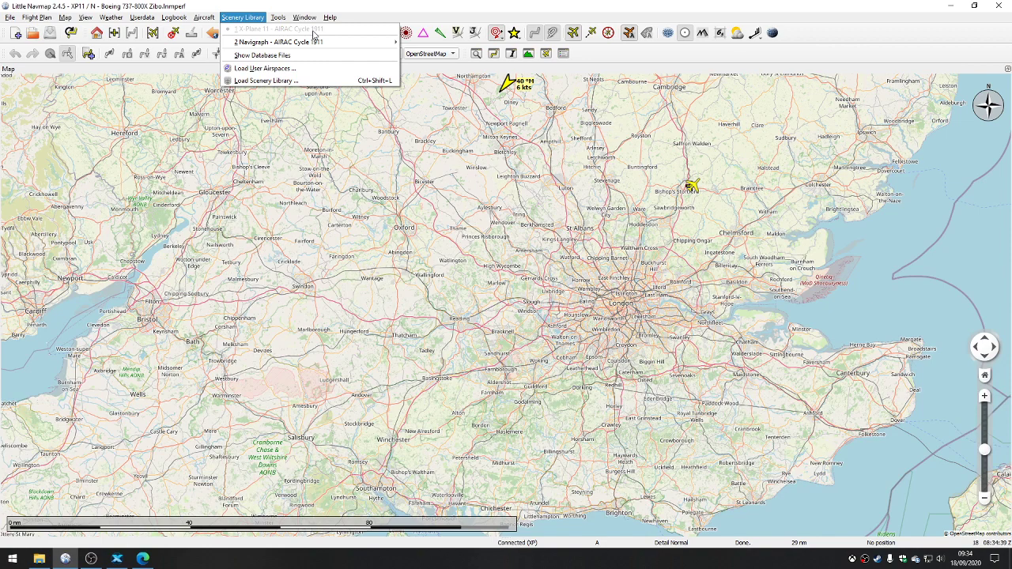
left_click(263, 81)
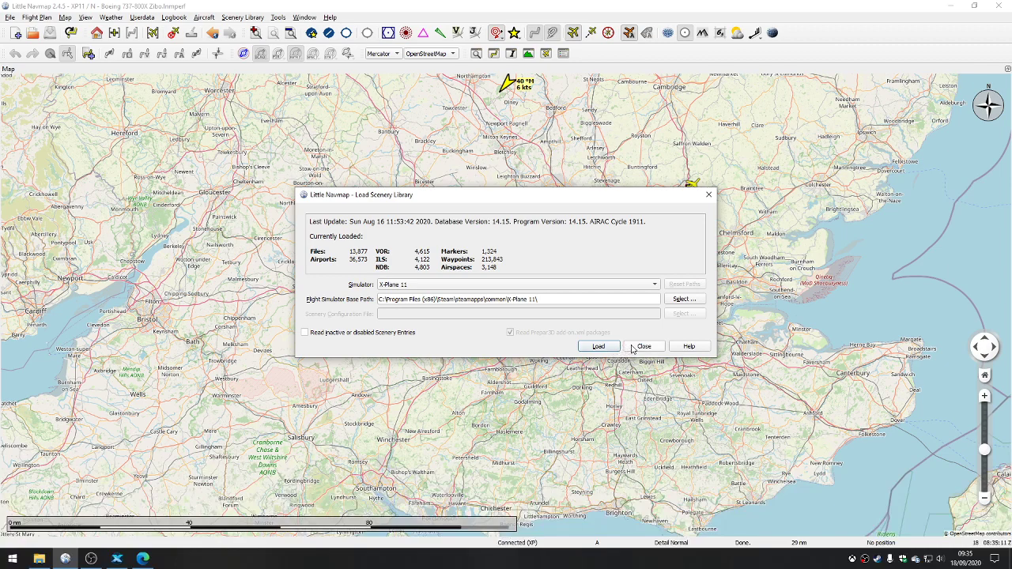
left_click(642, 346)
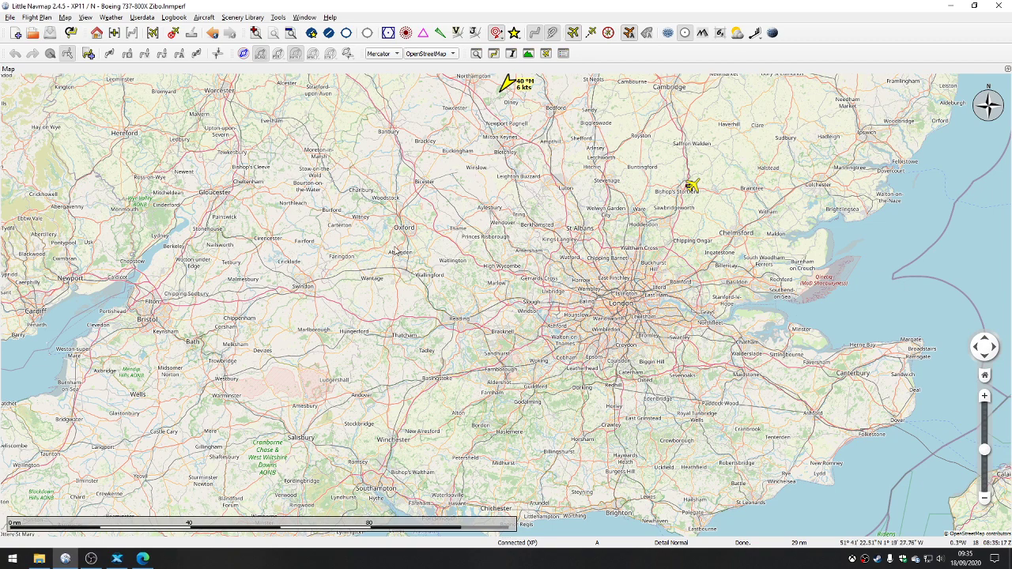
Step: Show airports with hard runways on the map and survey them from southern England out to the whole world
left_click(329, 34)
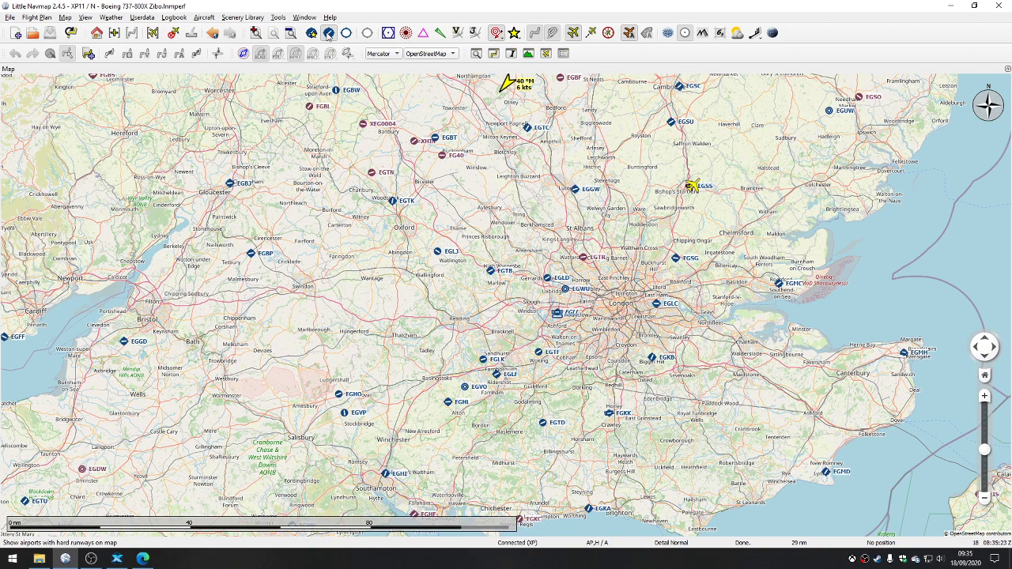
scroll(489, 250, "down", 2)
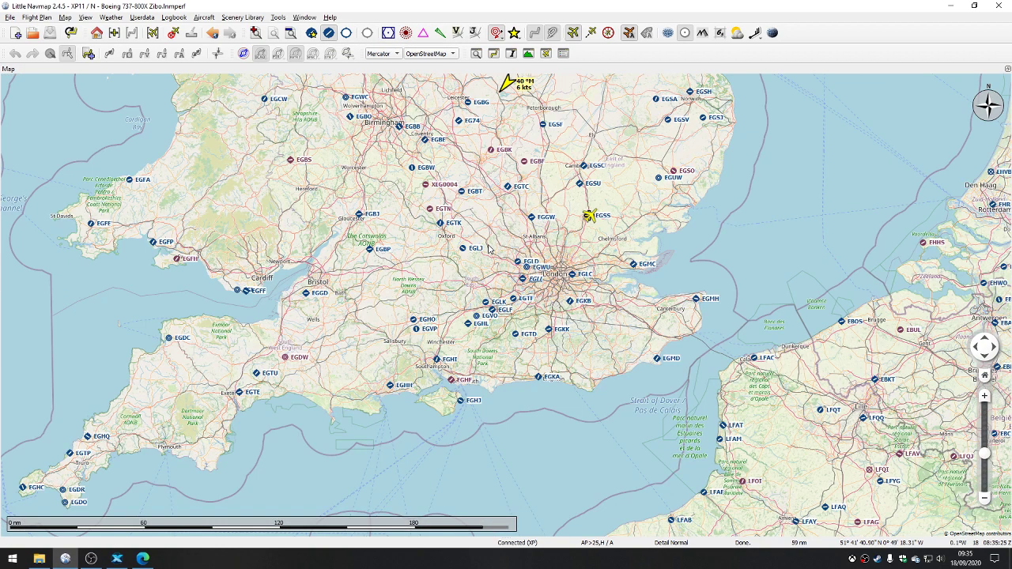
scroll(489, 250, "down", 1)
scroll(463, 259, "down", 1)
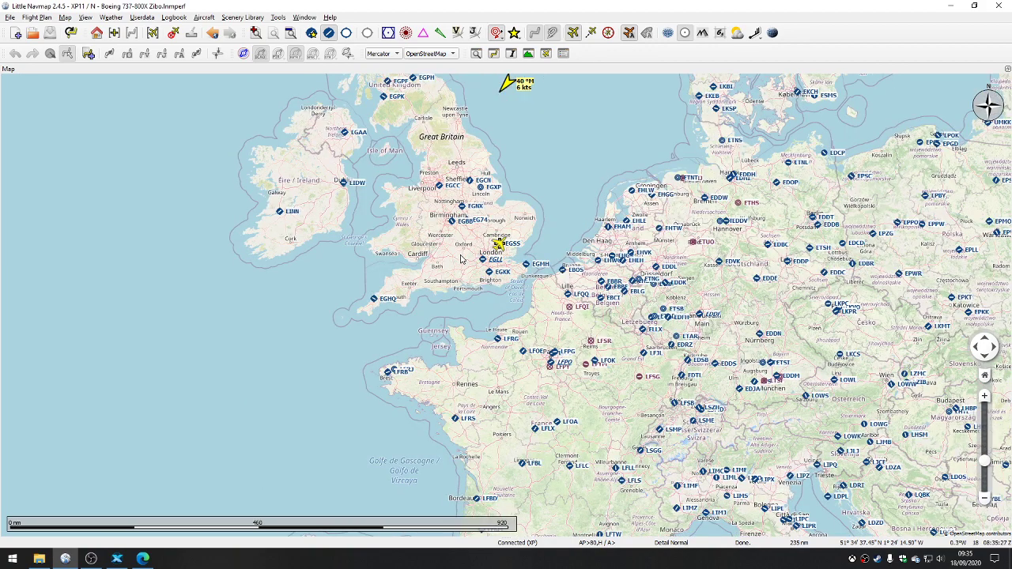
scroll(462, 258, "down", 1)
scroll(462, 259, "down", 1)
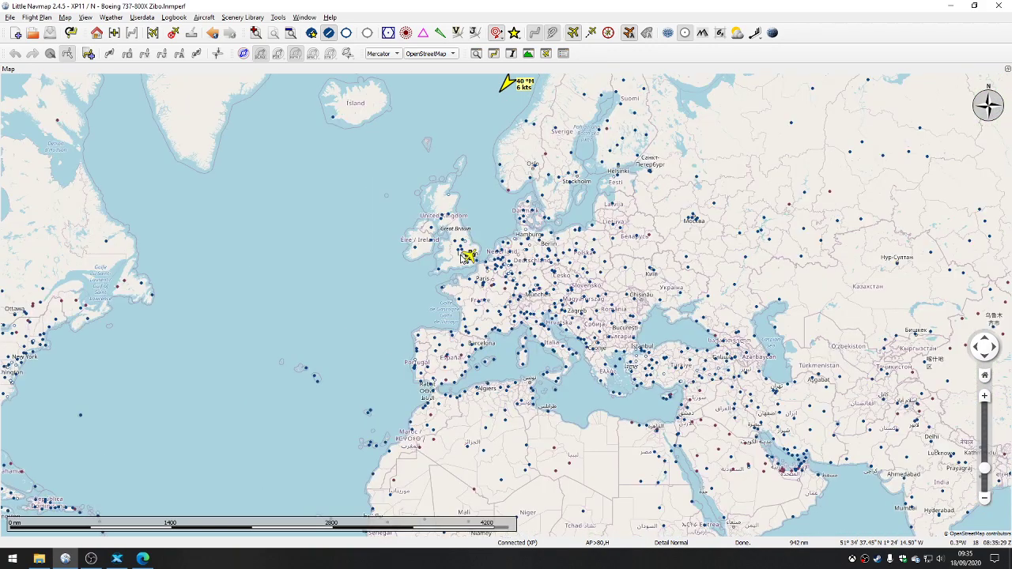
scroll(463, 259, "down", 1)
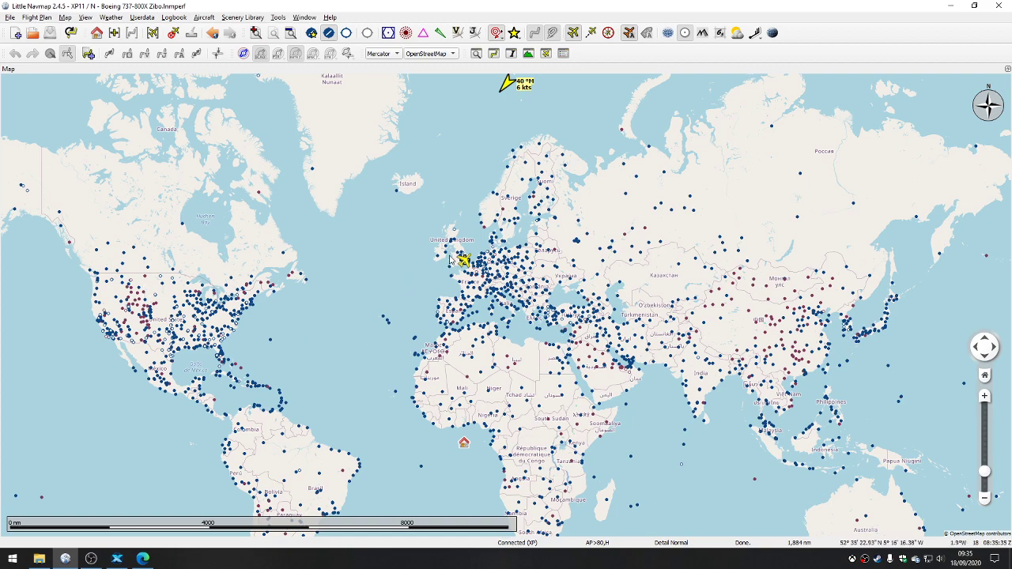
Step: Examine the aircraft's parking position at London Stansted (EGSS) and the surrounding stands, taxiways and runway on the map
scroll(462, 255, "up", 3)
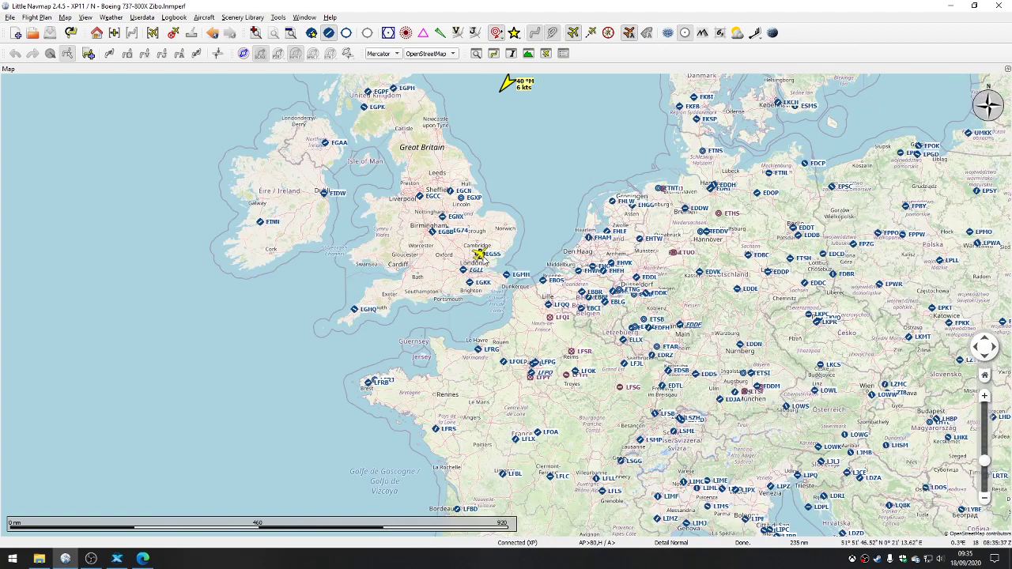
scroll(475, 255, "up", 2)
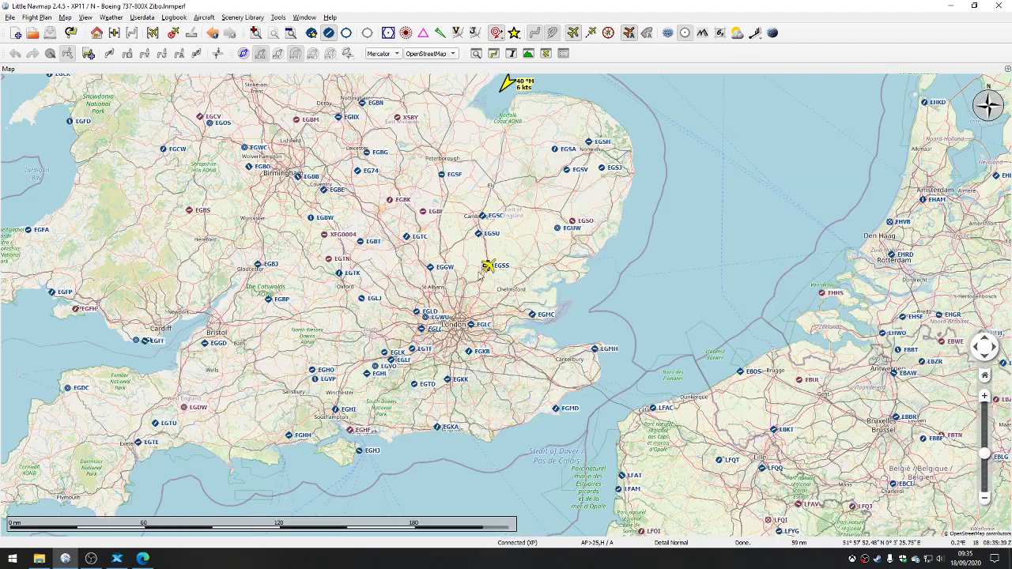
scroll(483, 270, "up", 1)
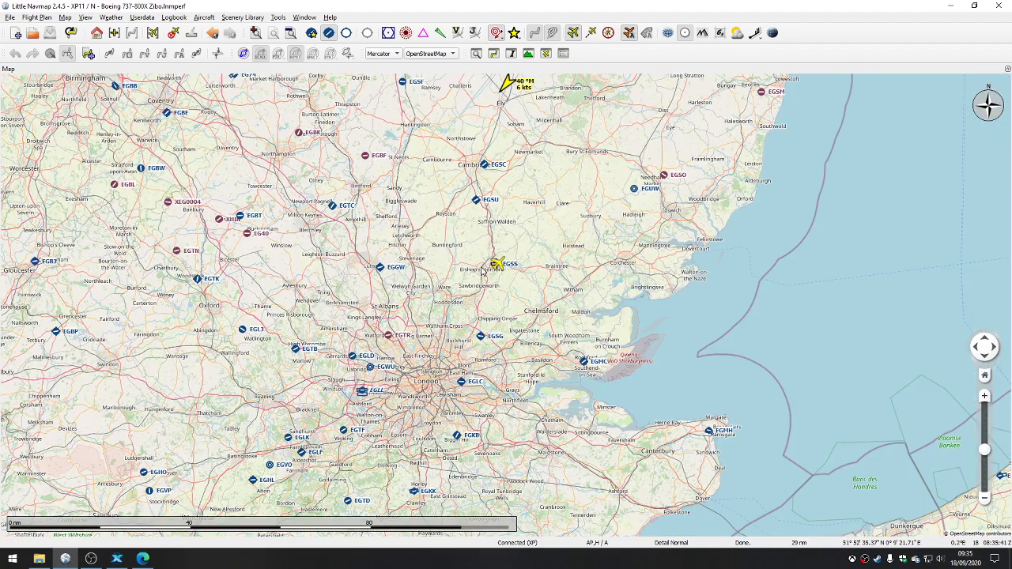
scroll(484, 269, "up", 1)
scroll(497, 261, "up", 1)
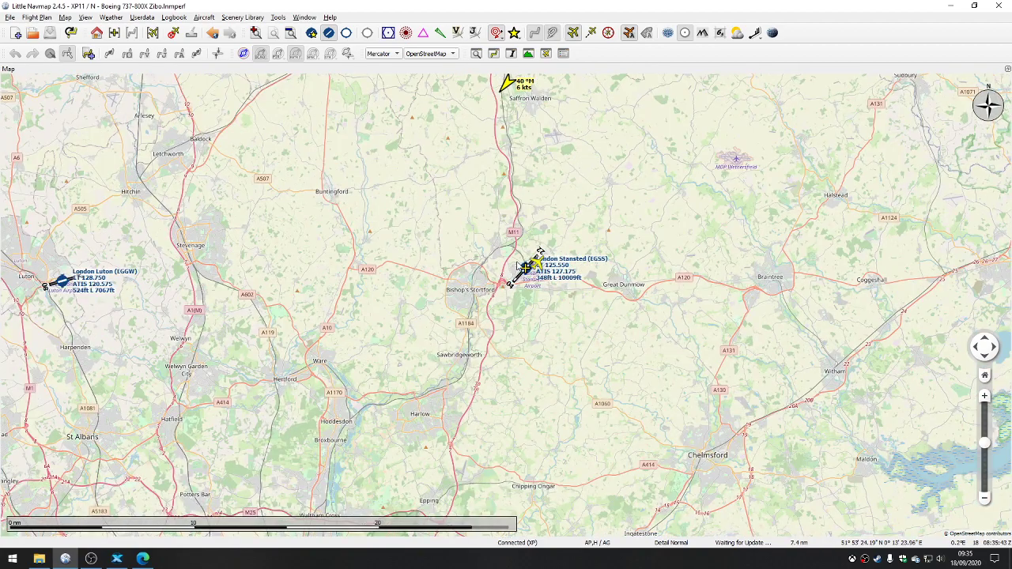
scroll(519, 266, "up", 1)
scroll(550, 266, "up", 1)
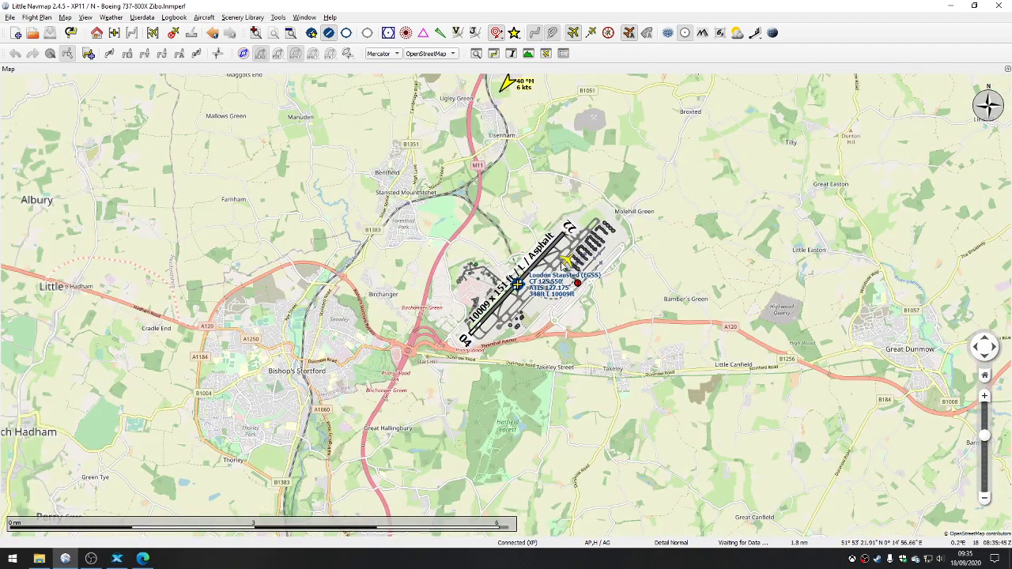
scroll(561, 267, "up", 1)
scroll(562, 268, "up", 1)
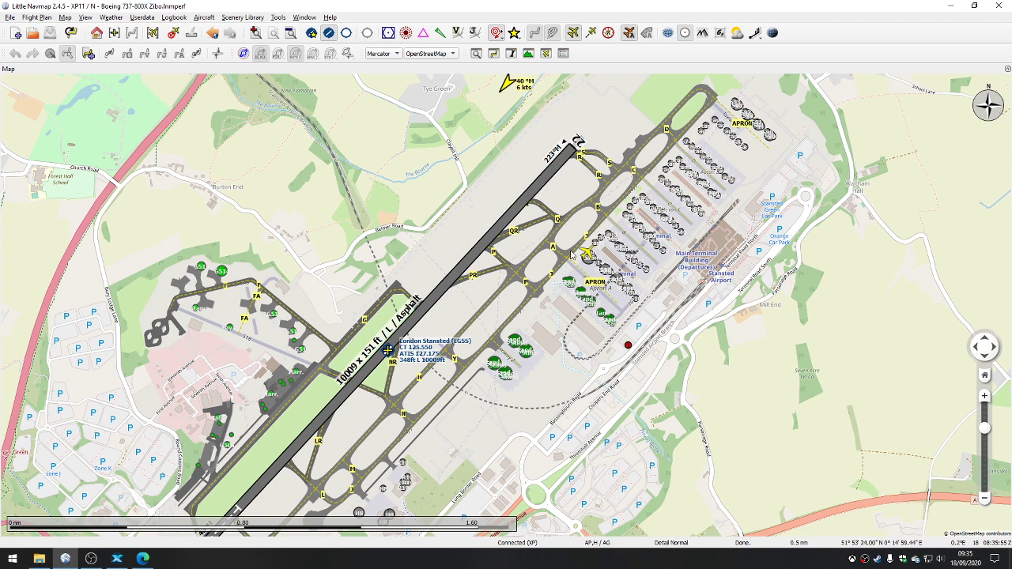
scroll(575, 252, "up", 2)
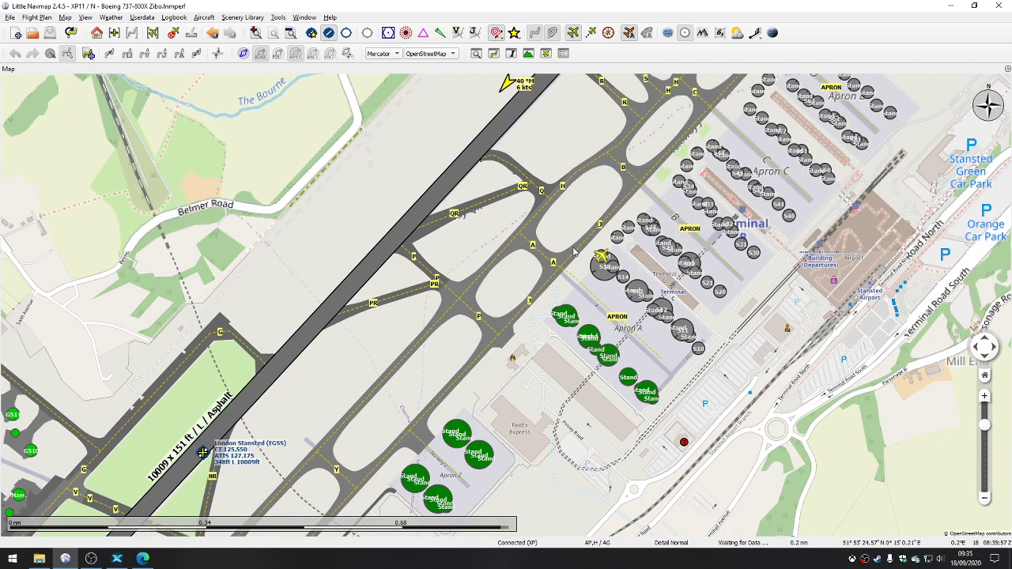
scroll(658, 304, "up", 2)
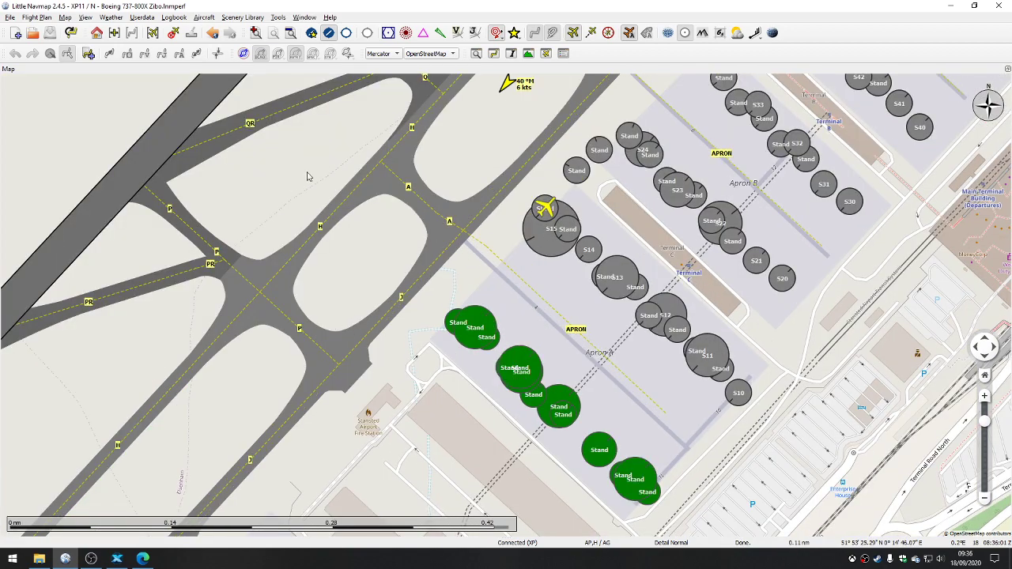
scroll(383, 223, "down", 2)
left_click_drag(376, 147, 577, 184)
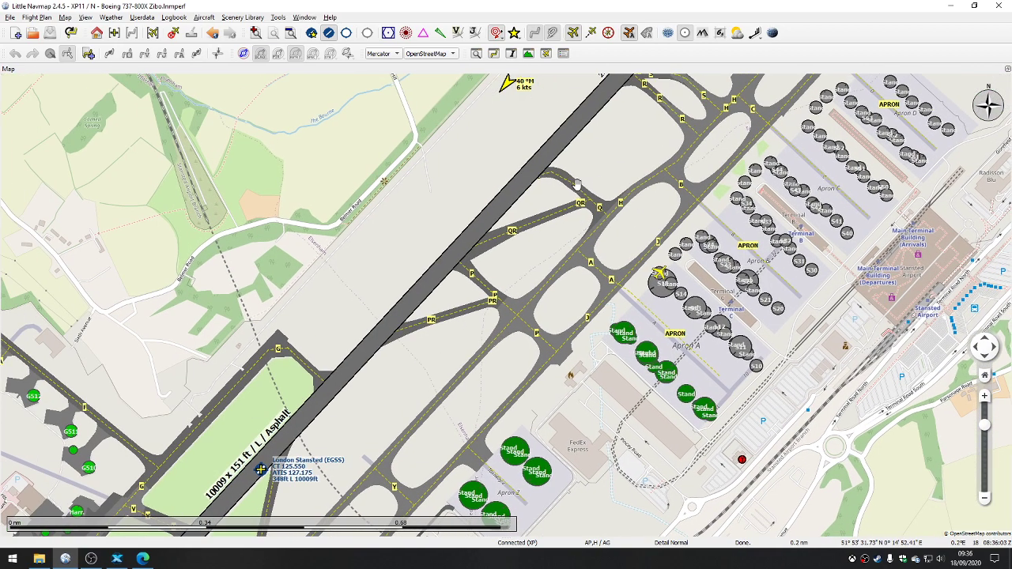
scroll(576, 184, "down", 3)
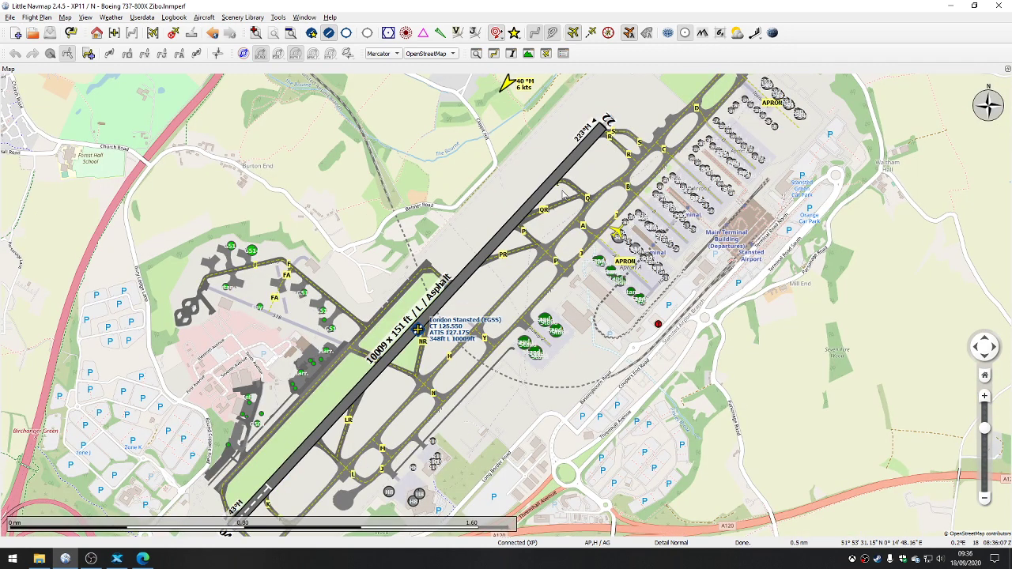
scroll(392, 176, "down", 8)
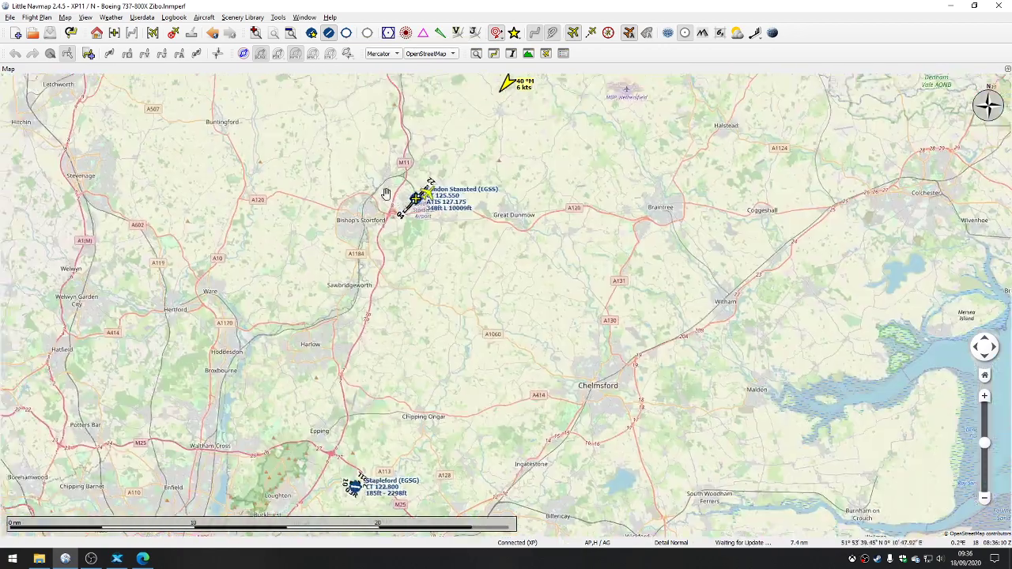
left_click_drag(393, 179, 468, 241)
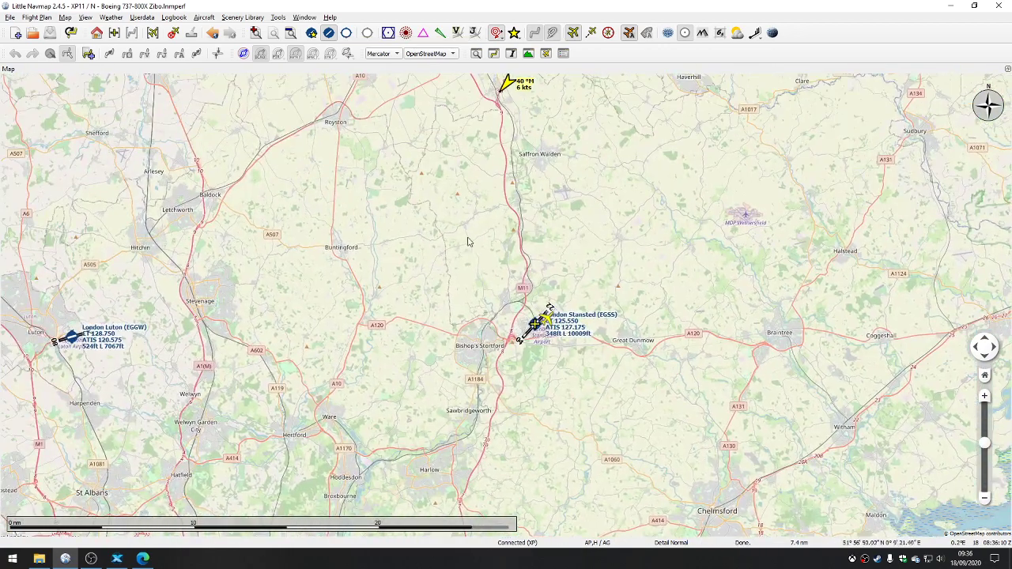
Step: Show airports with soft or water runways and empty airports on the map, and view them around London Stansted
left_click(351, 36)
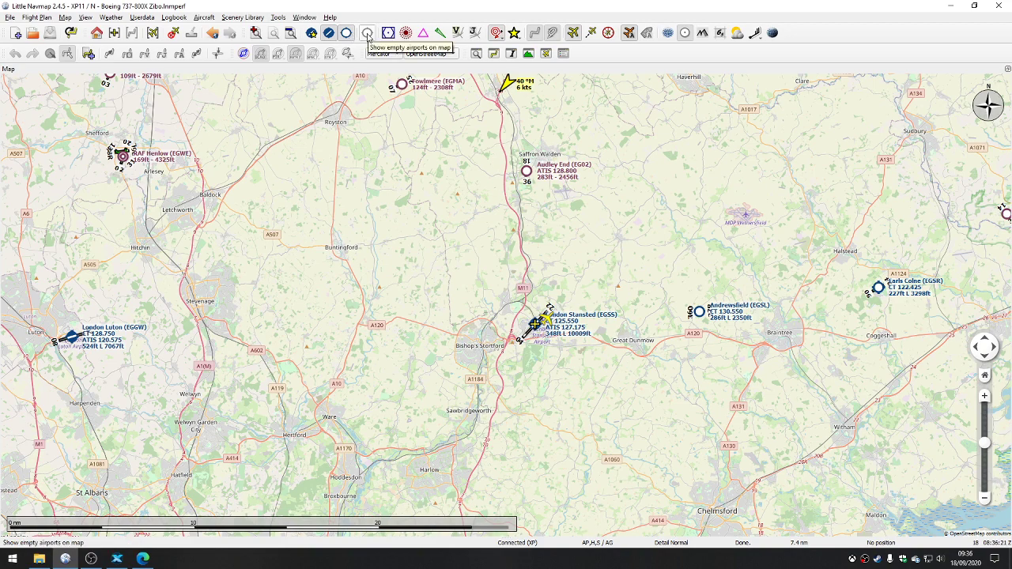
left_click(368, 33)
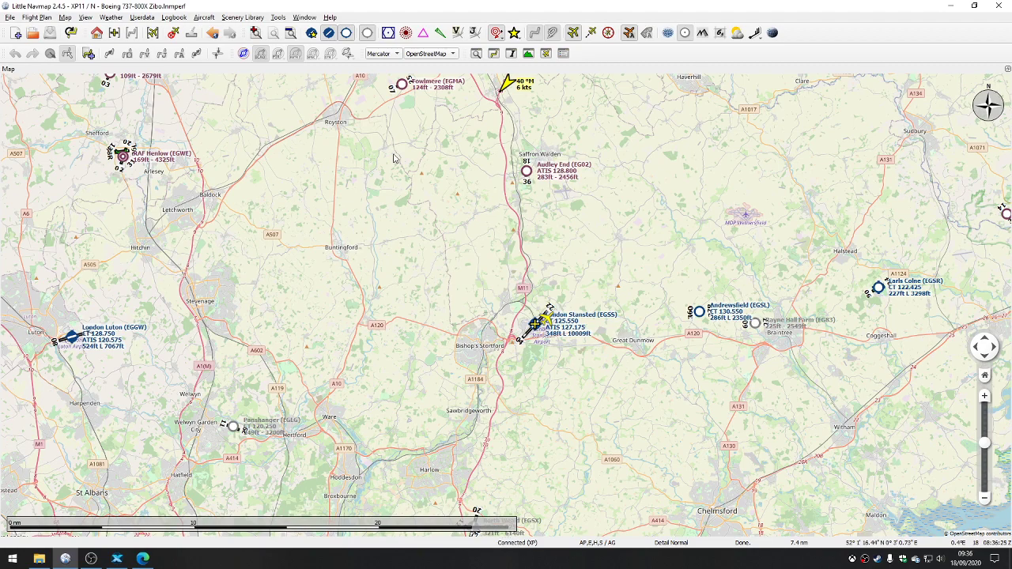
scroll(399, 150, "down", 2)
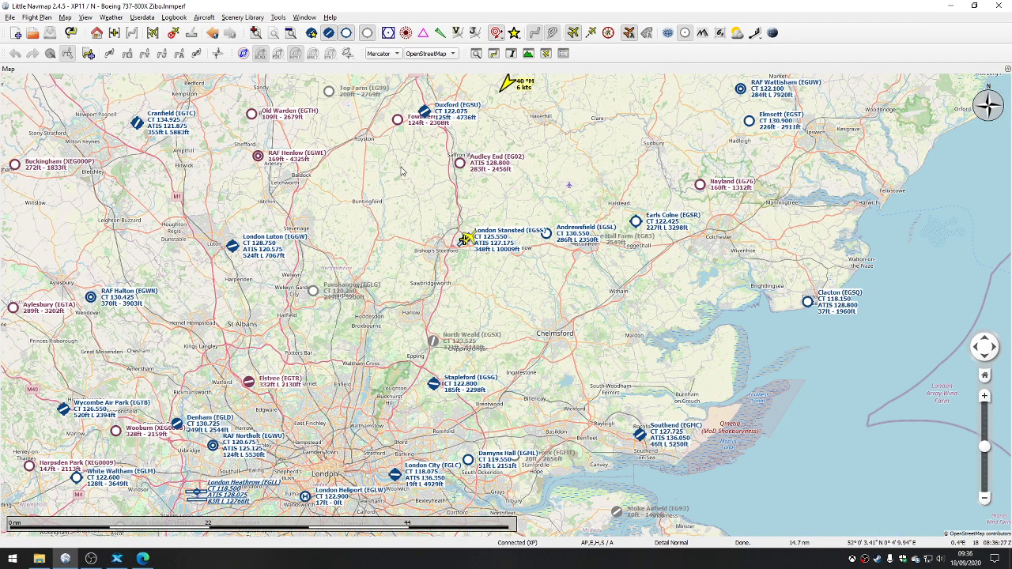
left_click_drag(401, 151, 454, 204)
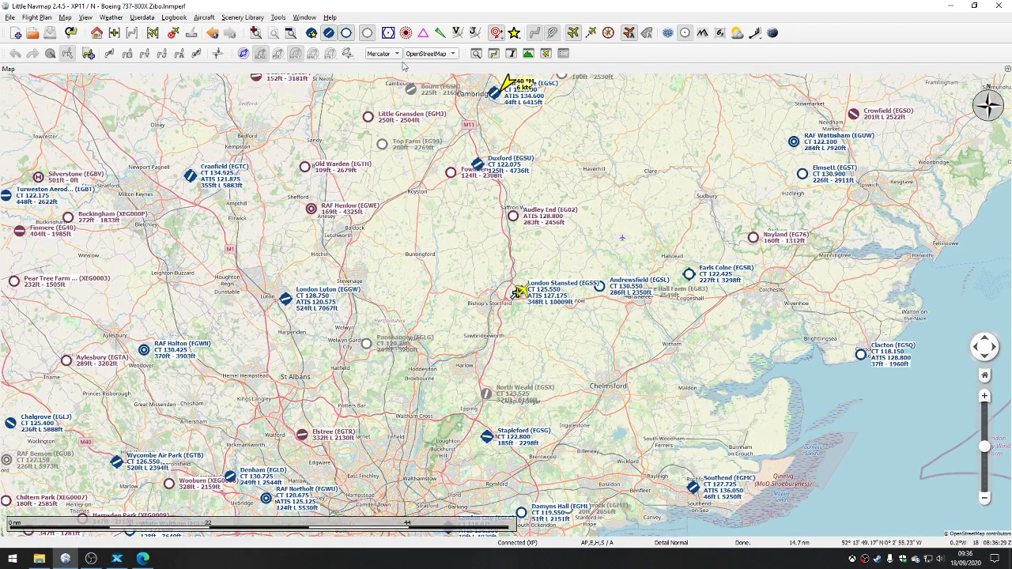
Step: Show VOR stations, NDB stations and waypoints on the map, and view them in detail around London Stansted
left_click(388, 33)
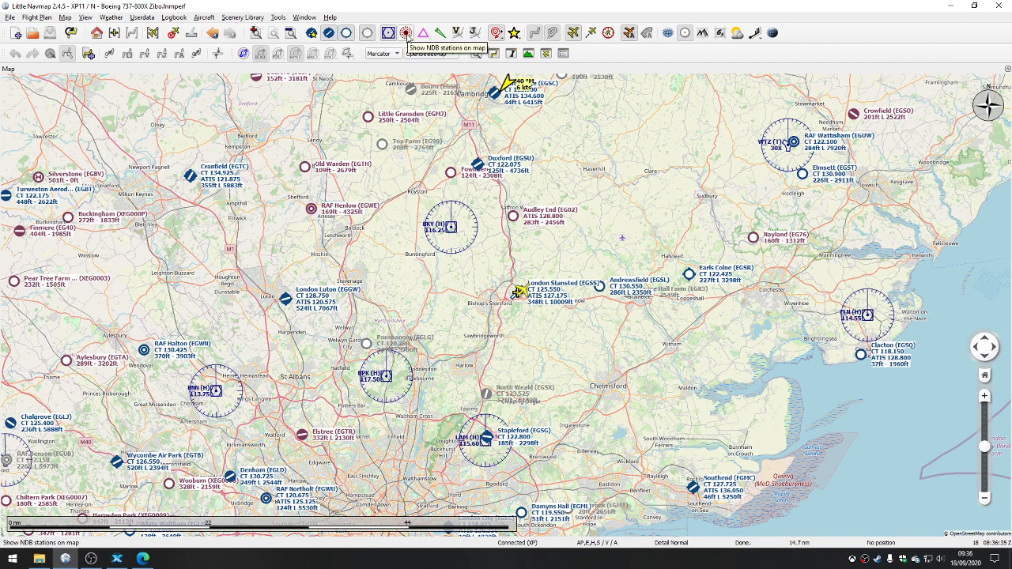
left_click(405, 33)
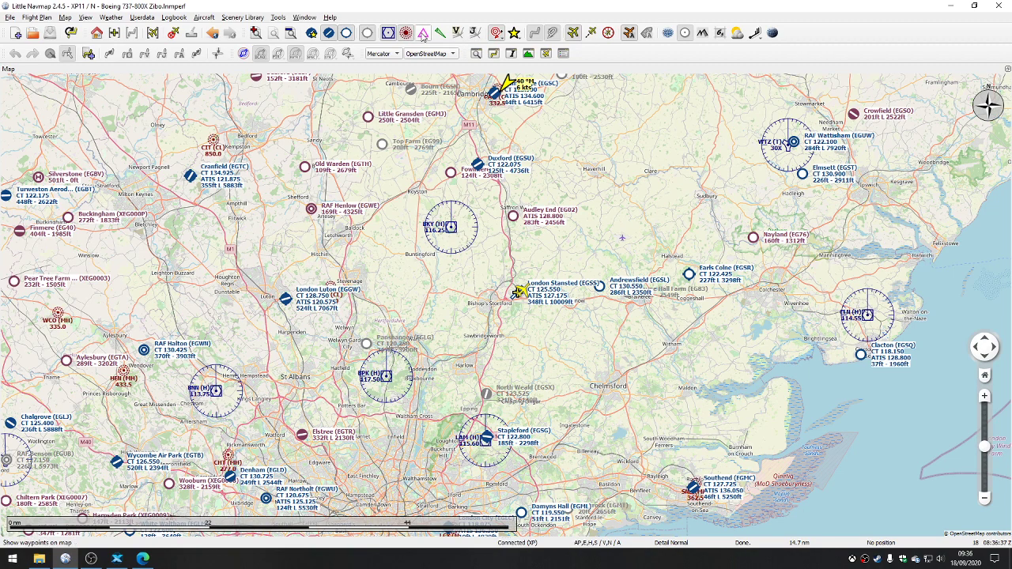
left_click(423, 34)
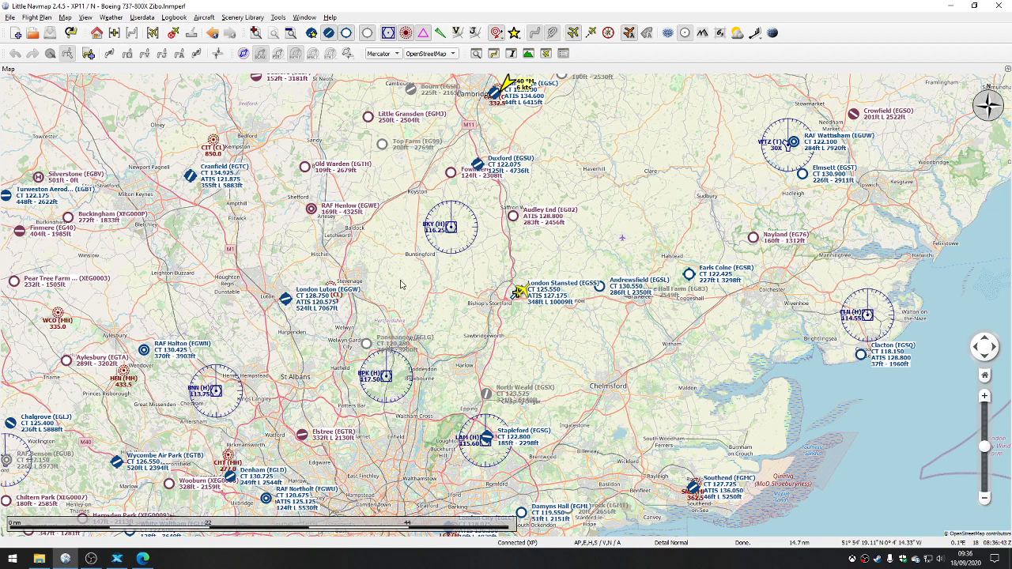
scroll(467, 278, "up", 2)
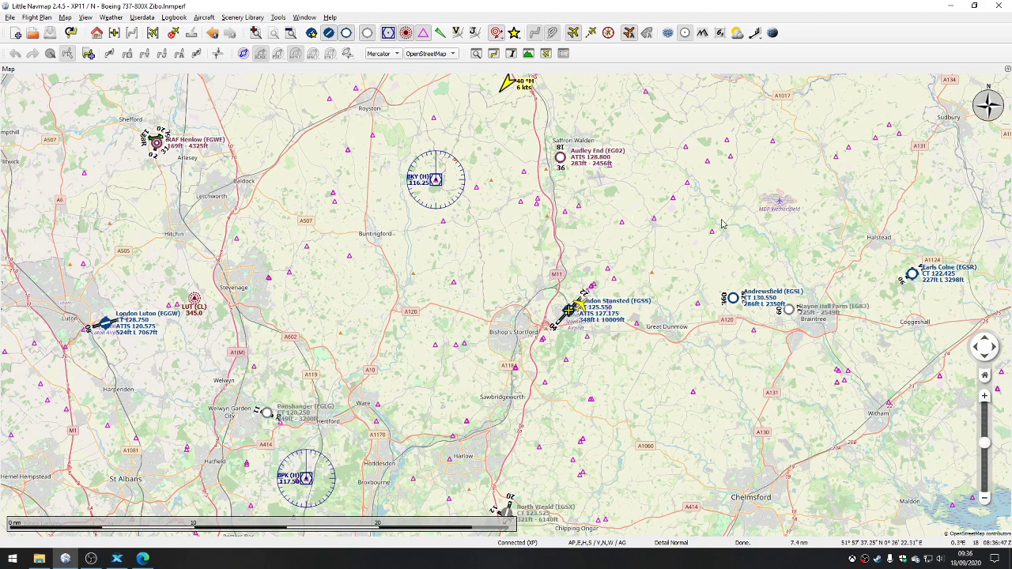
scroll(647, 220, "up", 2)
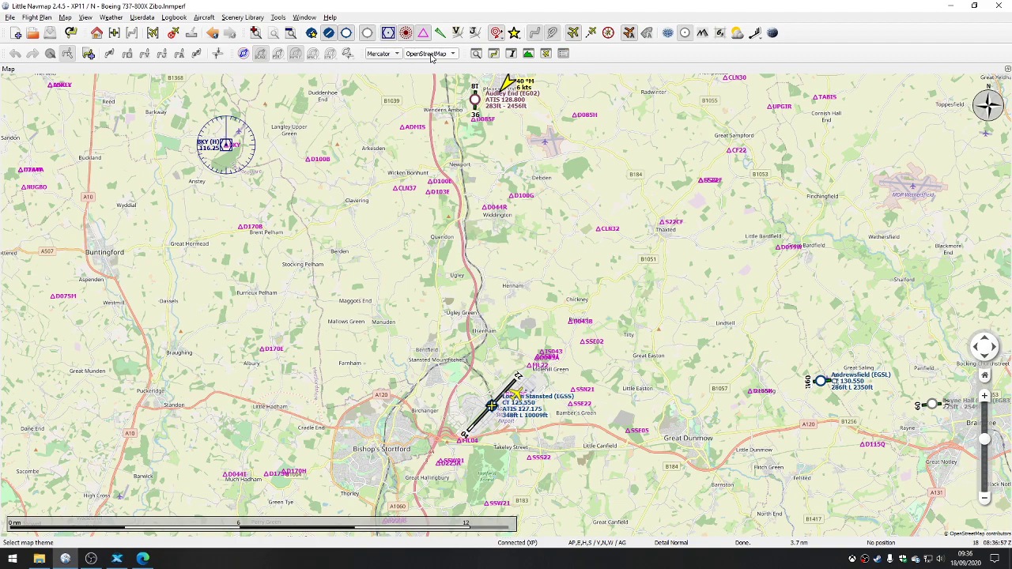
Step: Switch the map theme to OpenTopoMap and view it from southern England and the Channel down to central London
scroll(465, 155, "down", 4)
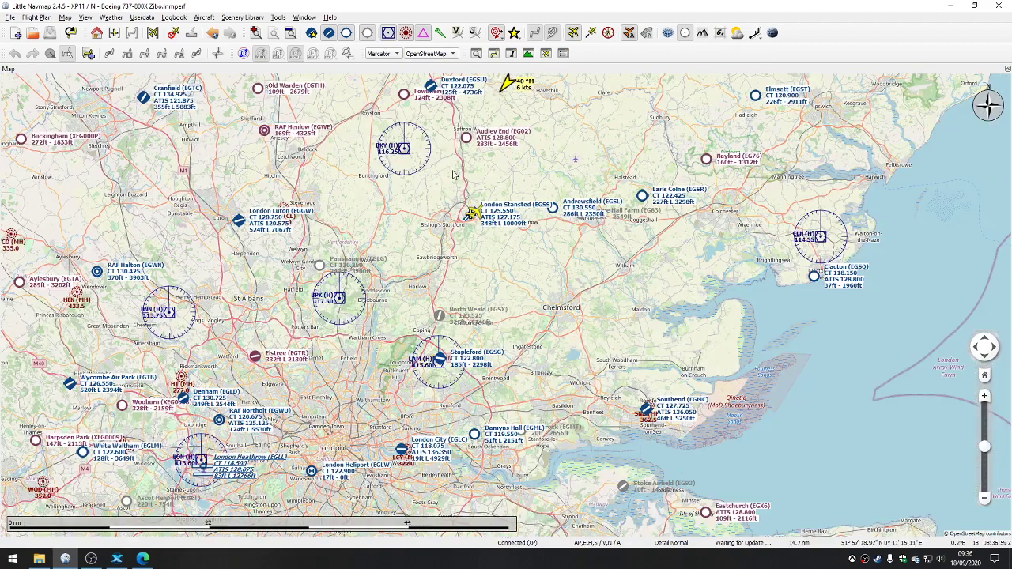
scroll(455, 174, "down", 2)
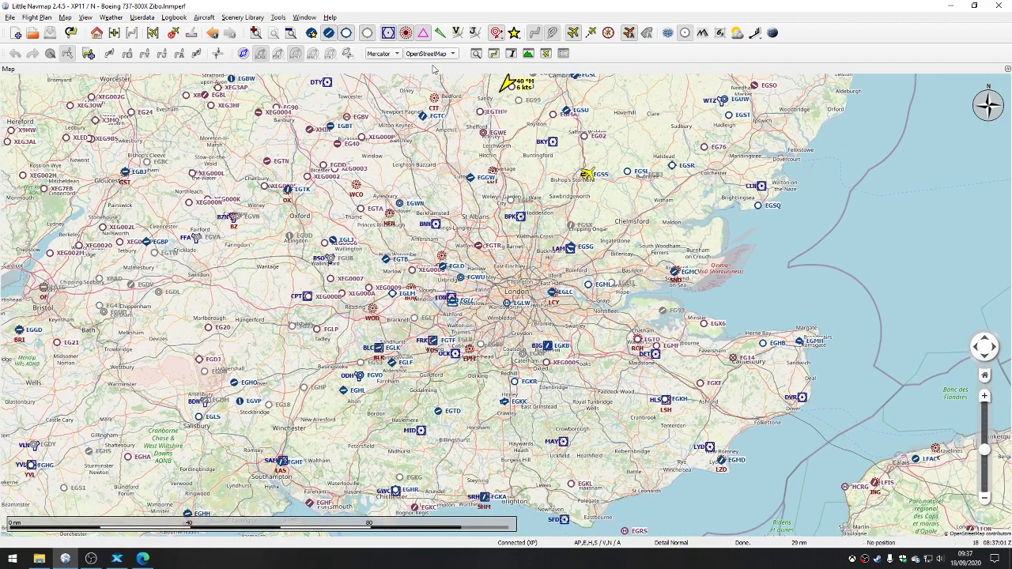
left_click(434, 54)
left_click(432, 66)
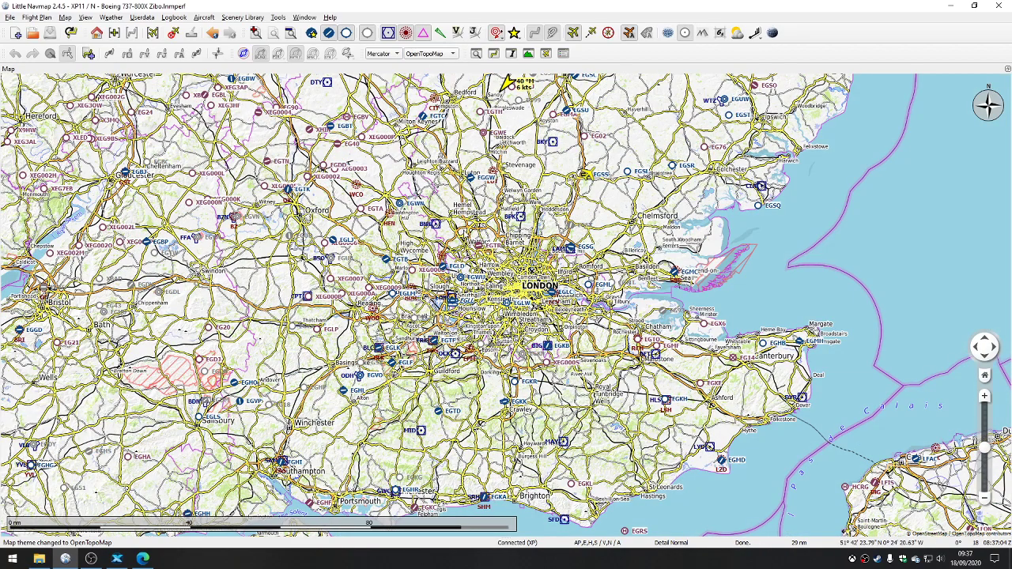
scroll(477, 228, "down", 2)
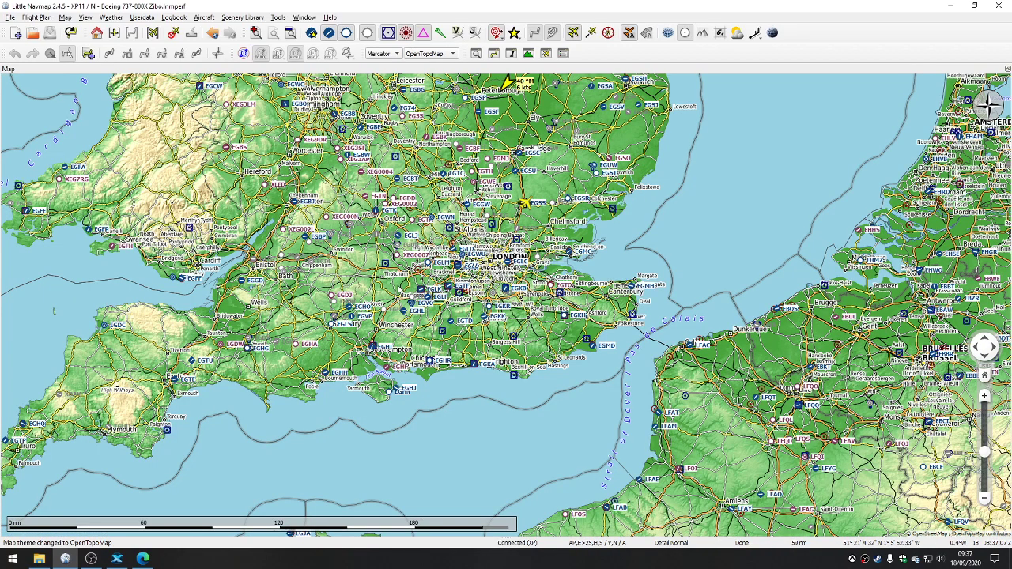
left_click_drag(722, 376, 663, 423)
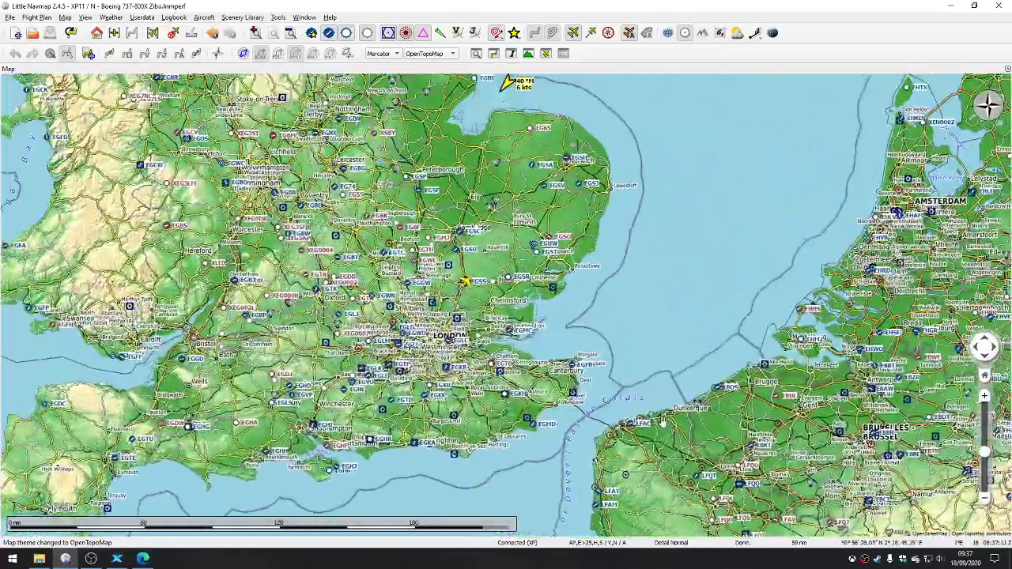
scroll(489, 320, "up", 2)
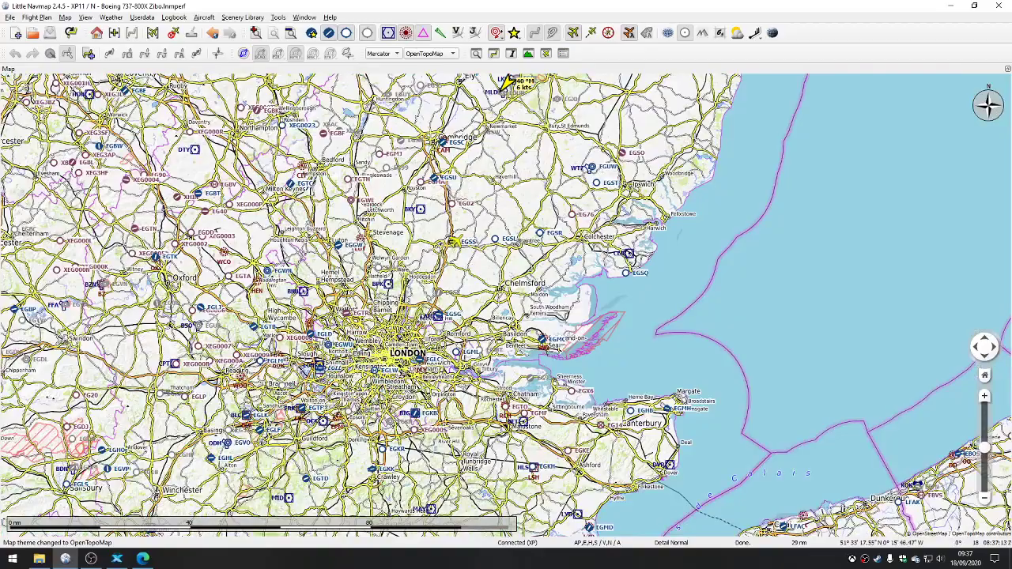
scroll(366, 324, "up", 4)
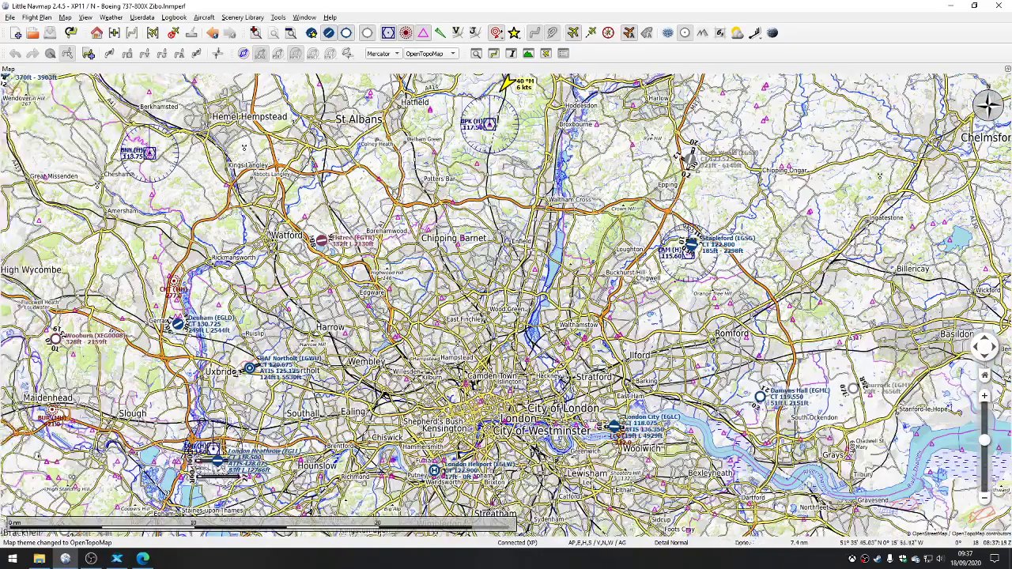
scroll(473, 251, "up", 2)
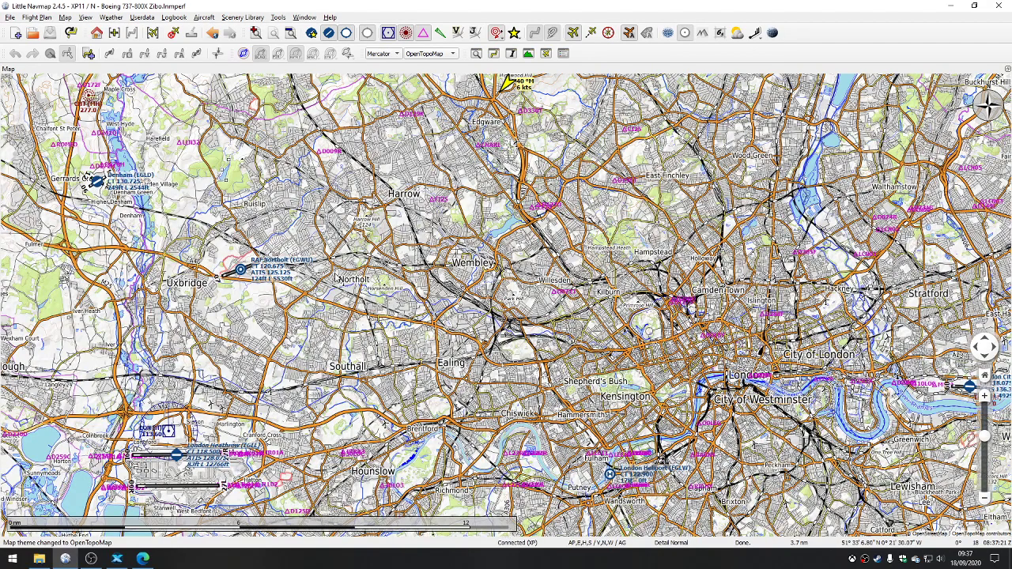
Step: Try the Stamen Terrain, CARTO Light and CARTO Dark map themes one after another over London
left_click(452, 53)
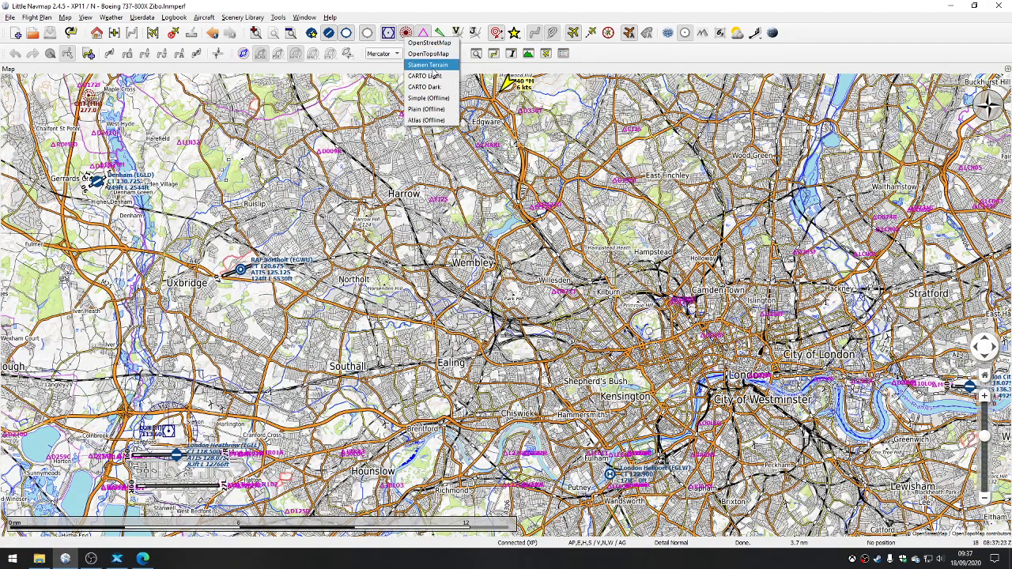
left_click(433, 68)
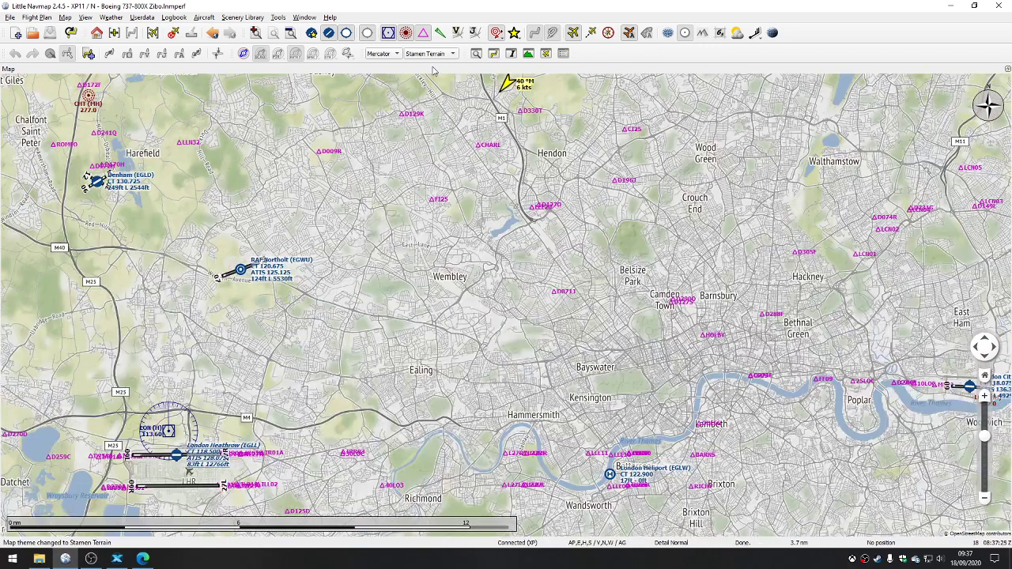
left_click(419, 53)
left_click(422, 71)
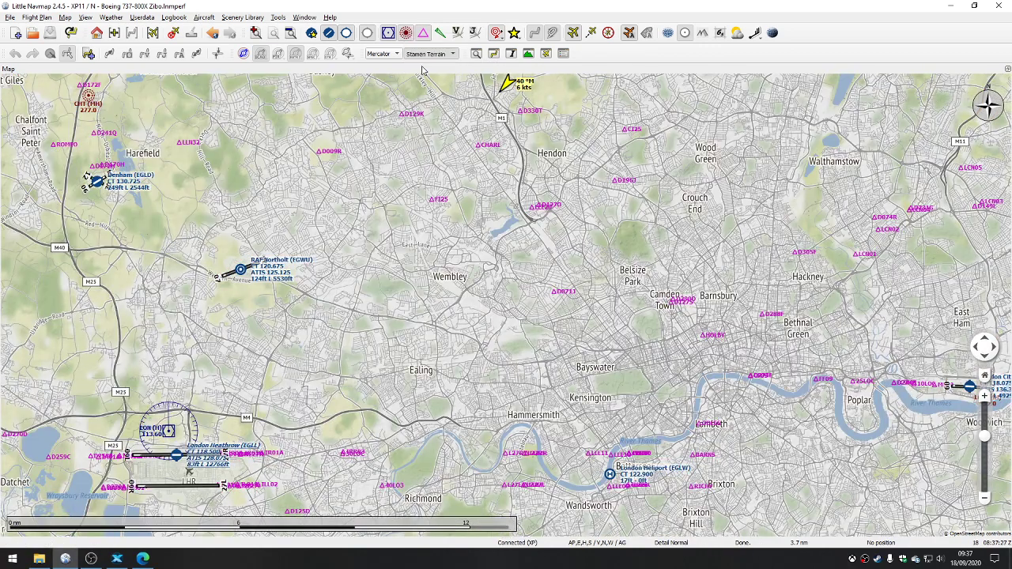
left_click(425, 54)
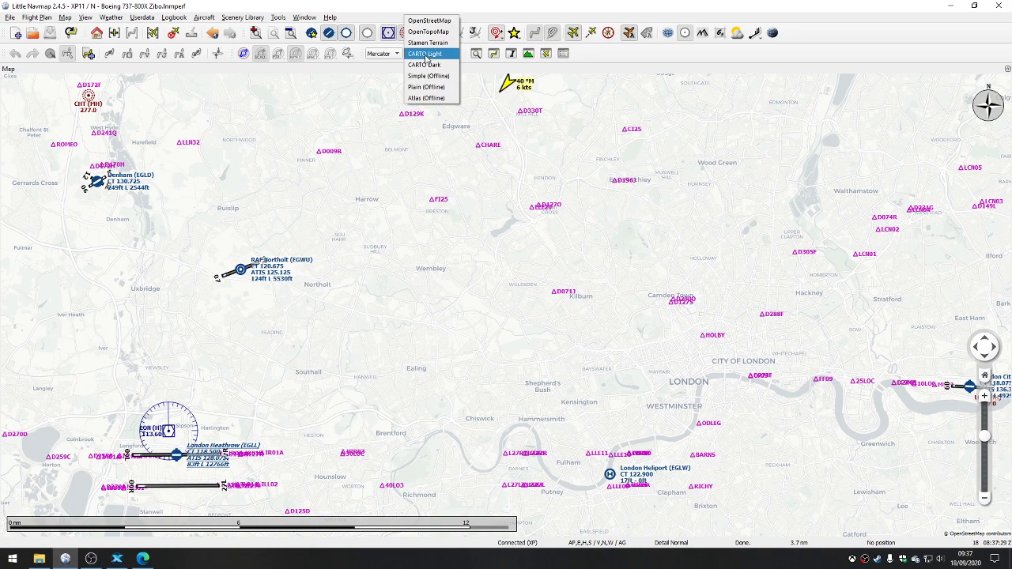
left_click(428, 66)
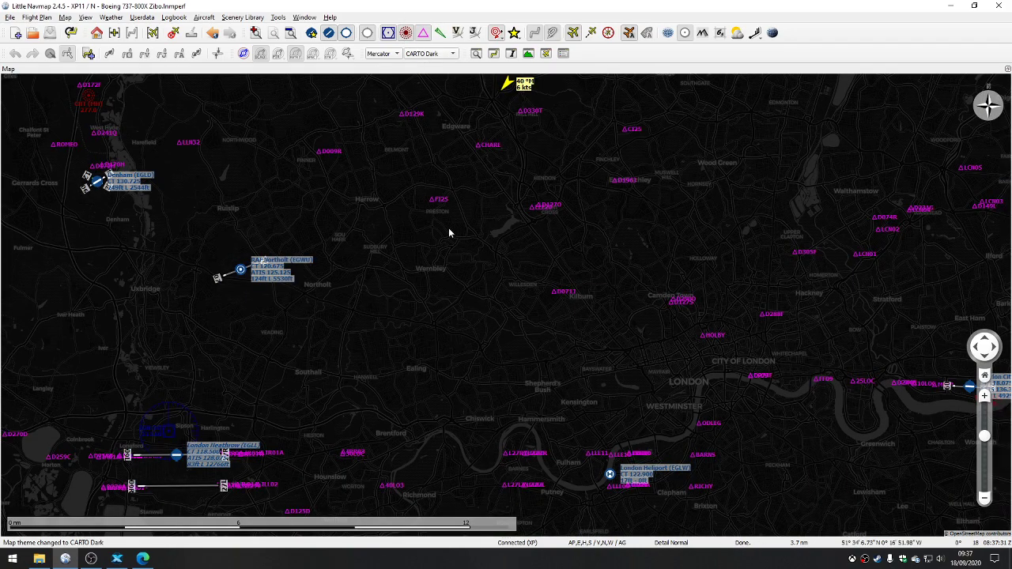
Step: Switch the map theme to Simple (Offline) and view it across south-east England and around London
left_click(423, 54)
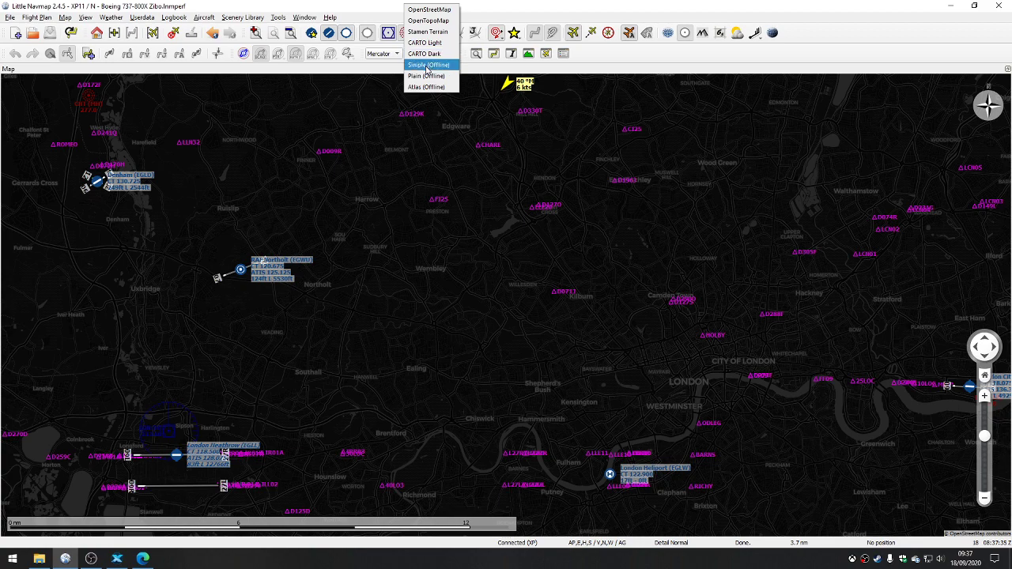
left_click(426, 65)
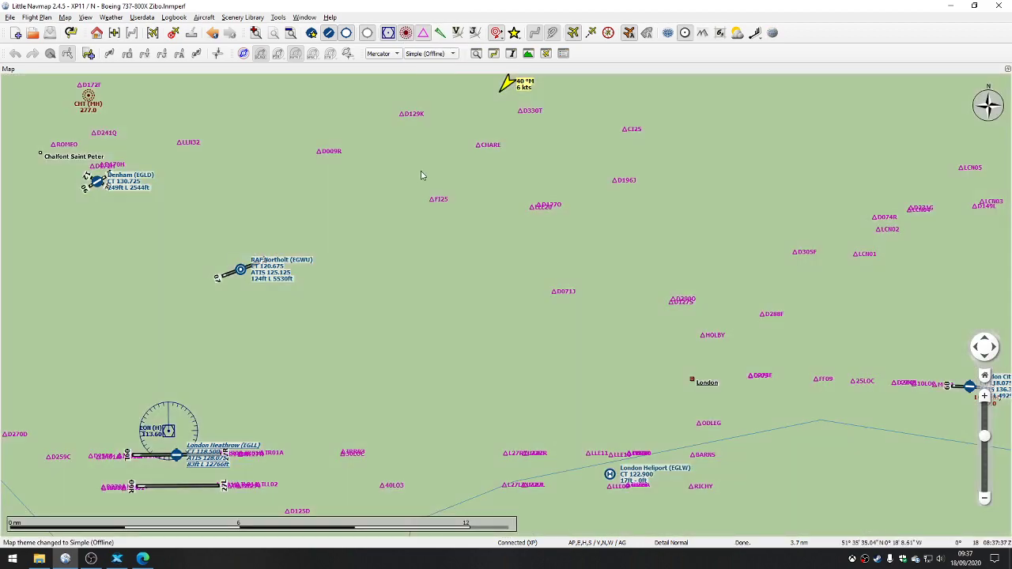
scroll(400, 211, "down", 2)
scroll(401, 219, "down", 1)
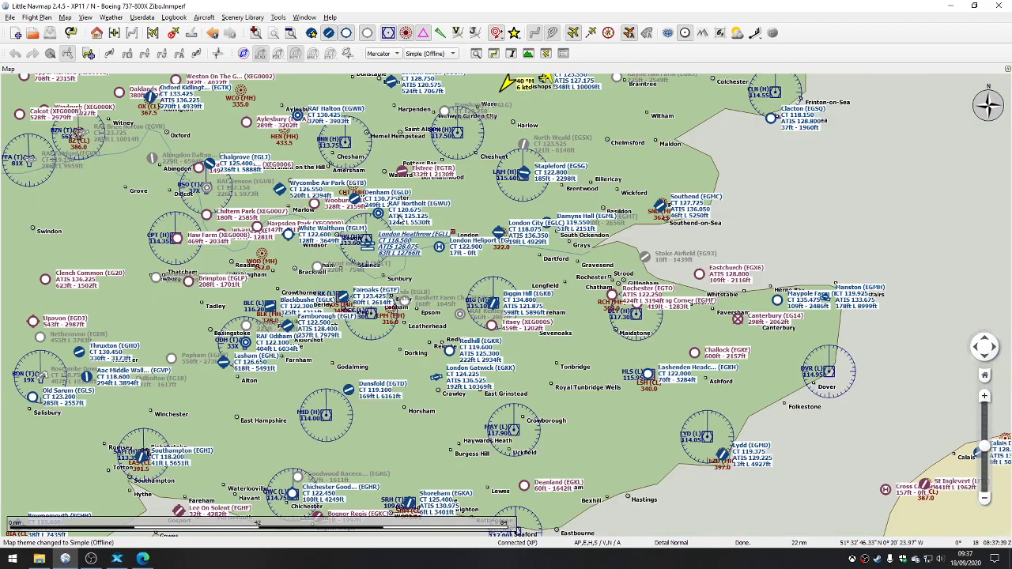
scroll(401, 219, "up", 3)
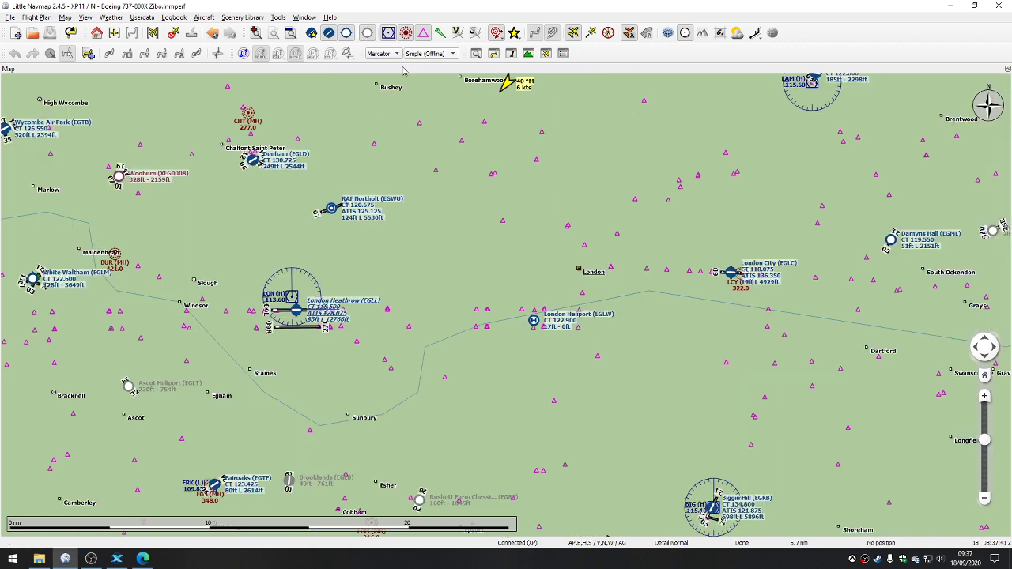
Step: Set the map theme back to OpenStreetMap and view London and south-east England
left_click(428, 54)
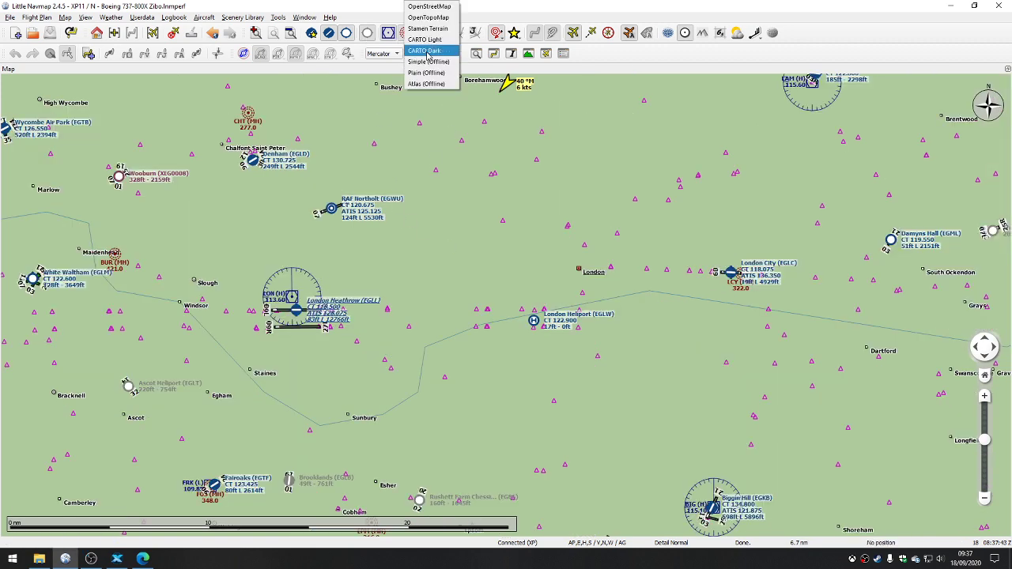
left_click(434, 6)
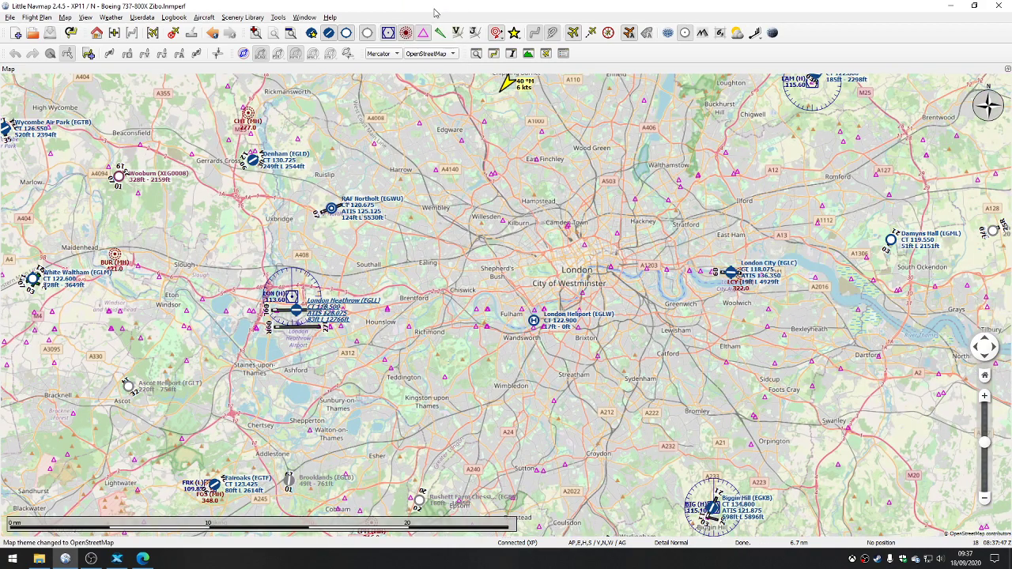
left_click_drag(560, 167, 466, 292)
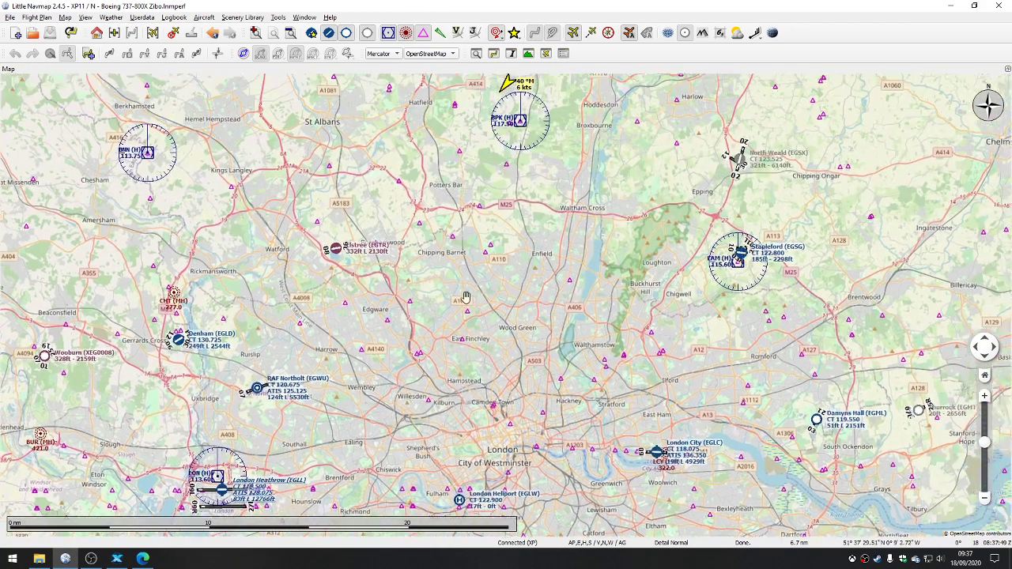
scroll(464, 285, "down", 5)
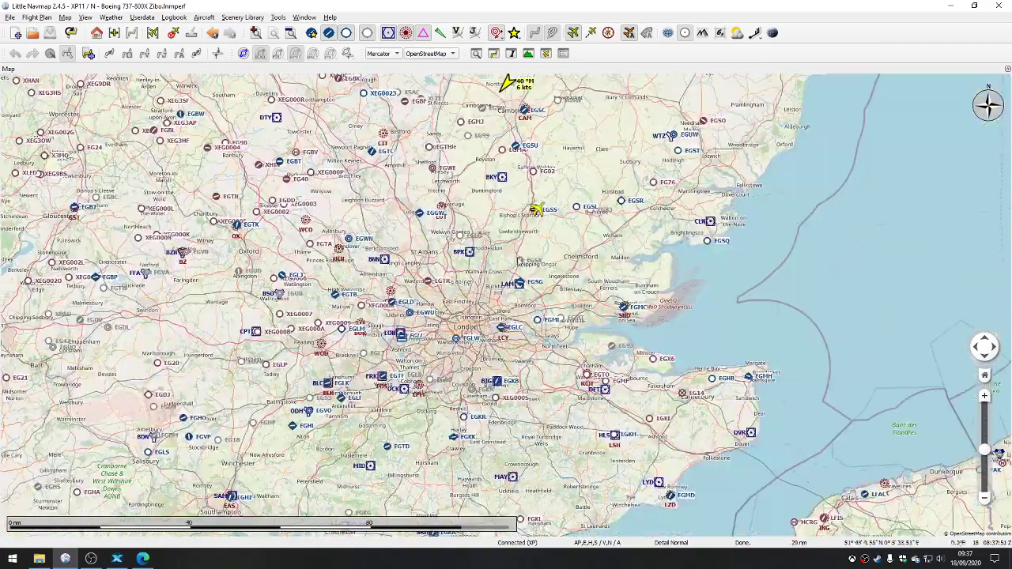
Step: Show the ILS approach feathers on the map at London Stansted
scroll(528, 218, "up", 3)
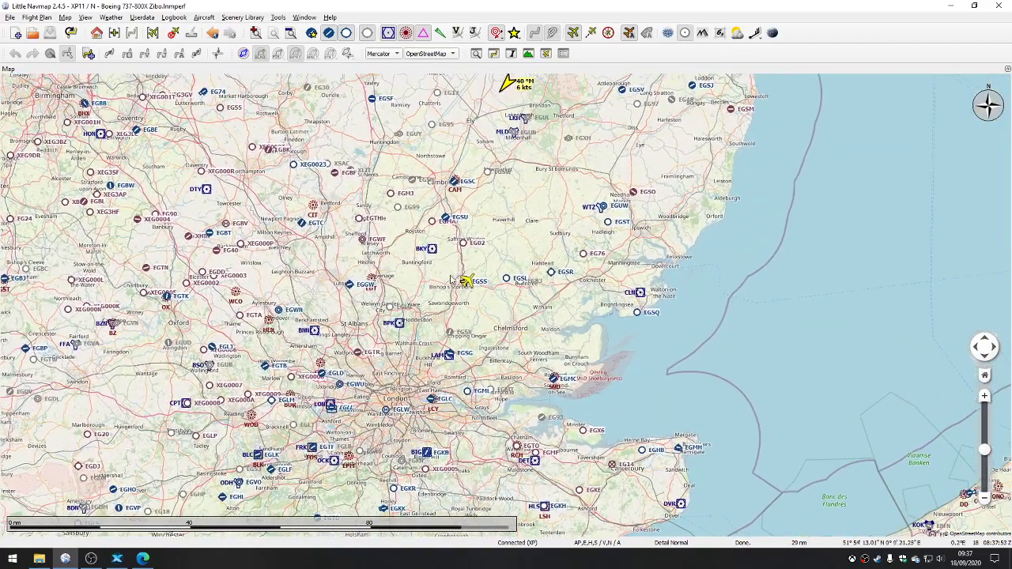
scroll(474, 291, "up", 2)
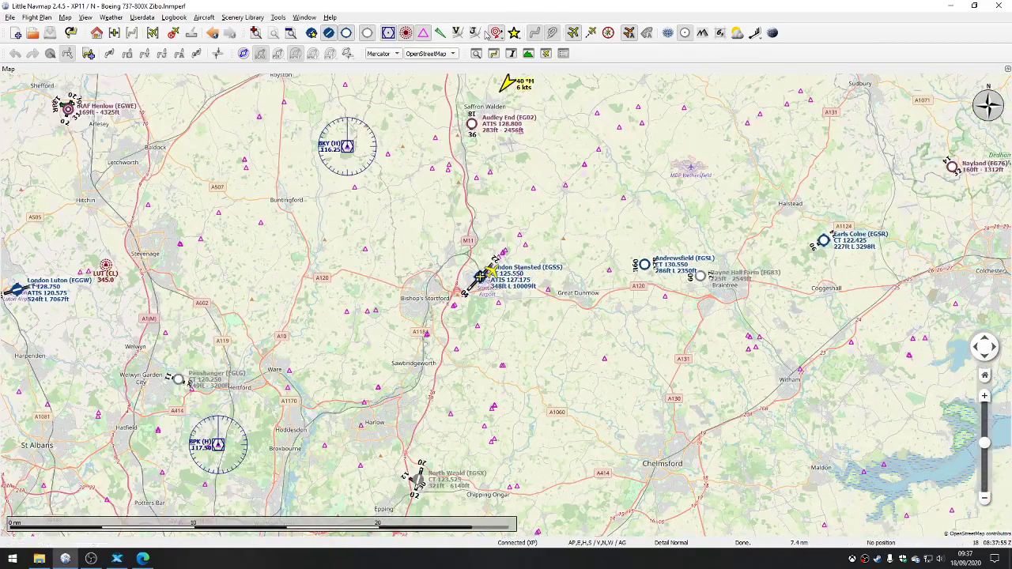
scroll(479, 242, "up", 2)
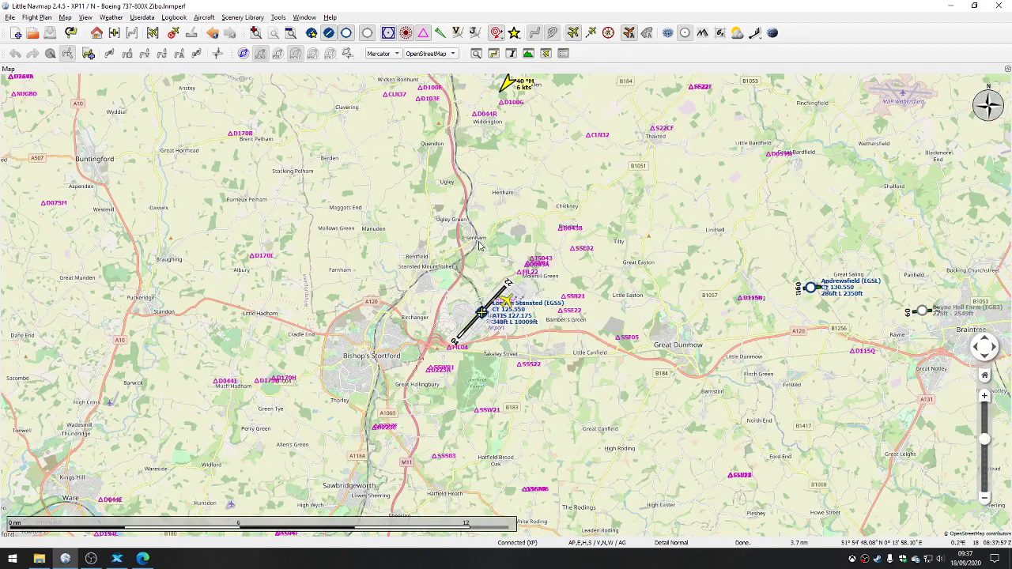
left_click(441, 33)
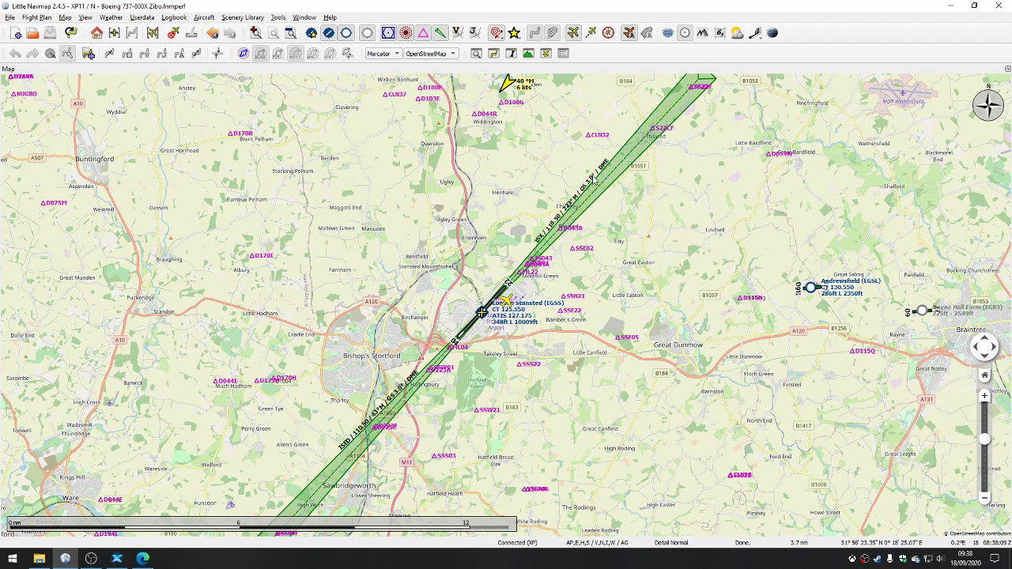
Step: Try showing the Victor airways and the Jet airways around London Stansted, hiding each again after viewing it
left_click(457, 37)
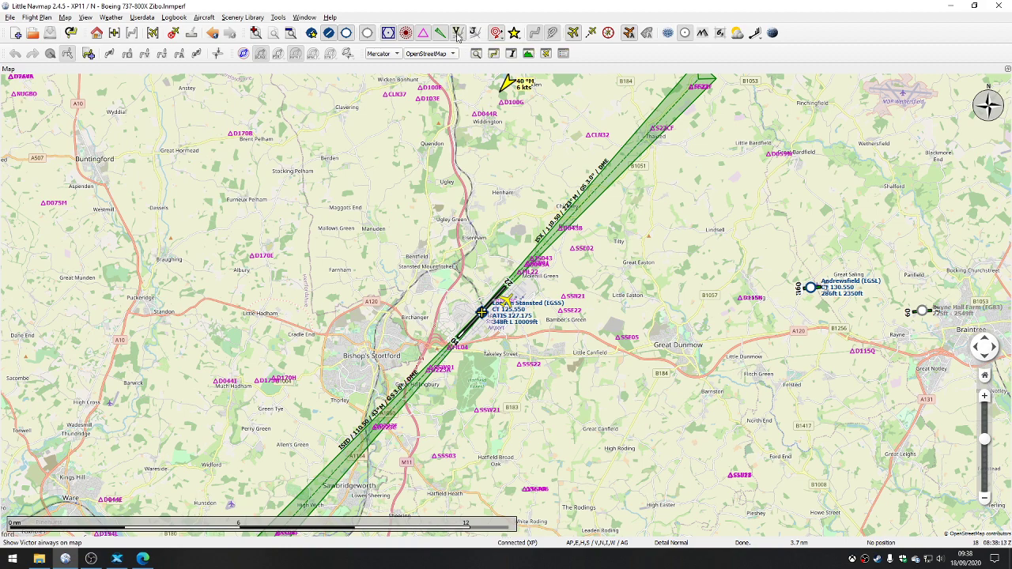
scroll(504, 260, "down", 1)
scroll(494, 285, "down", 1)
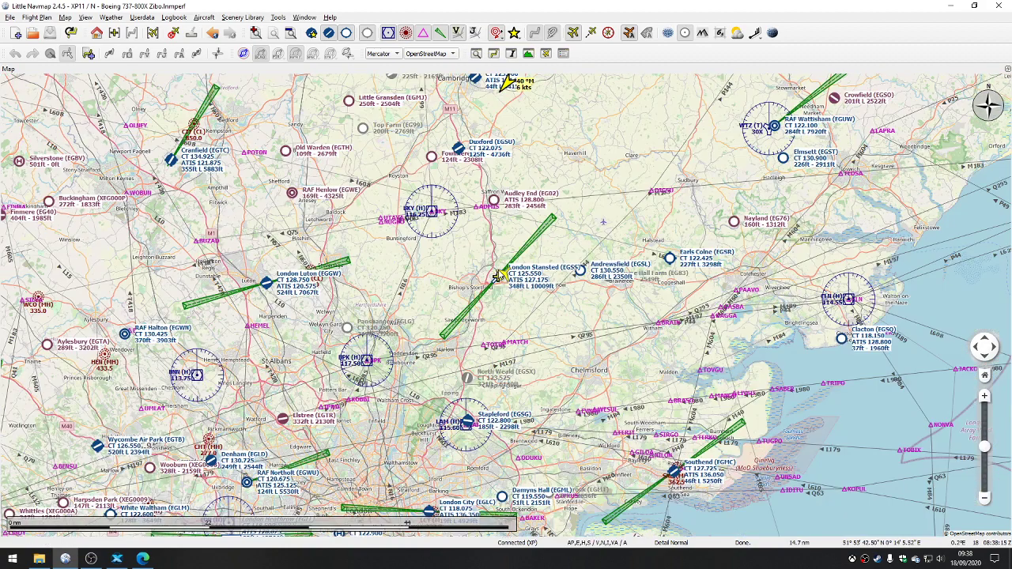
left_click(457, 35)
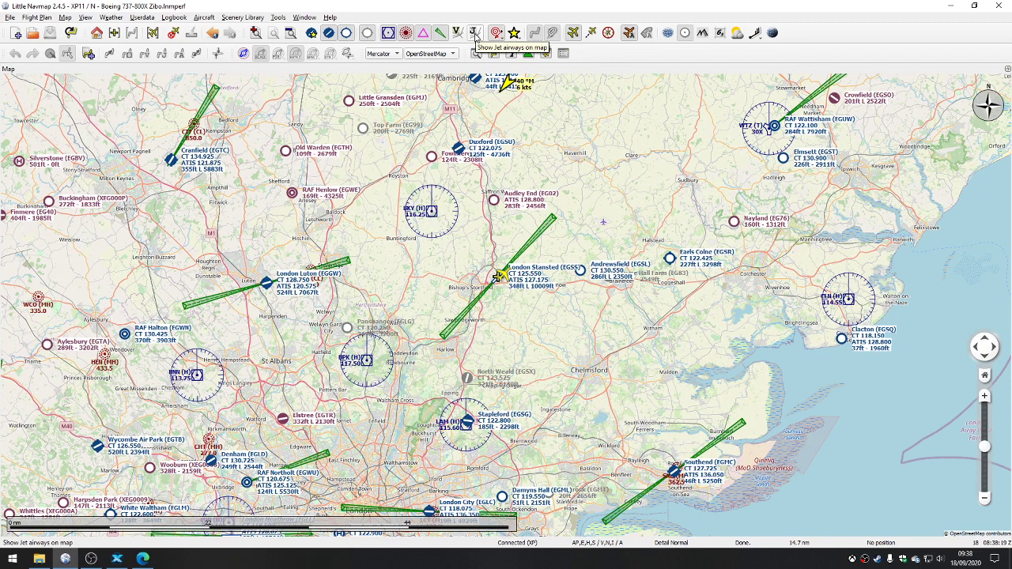
left_click(475, 34)
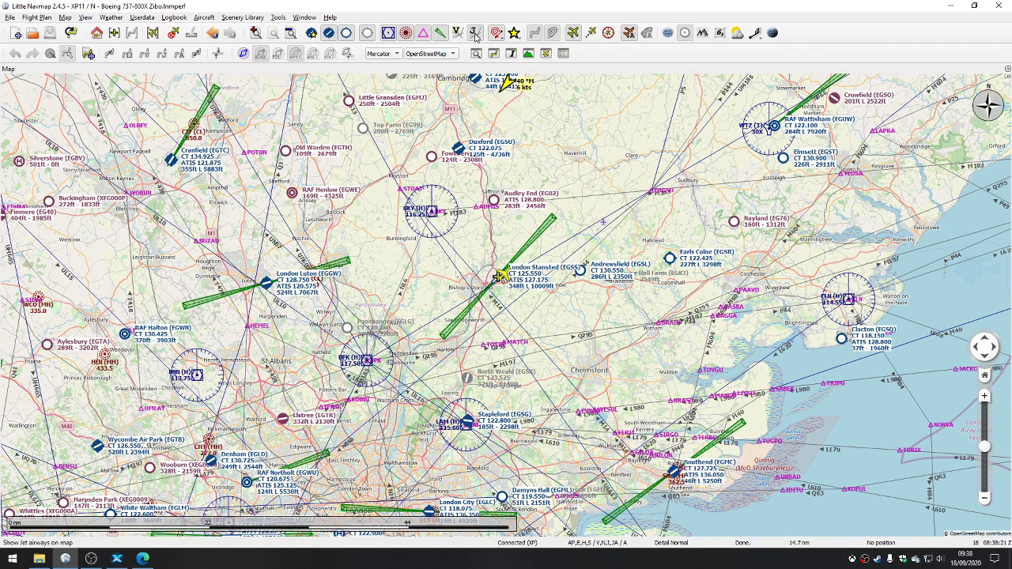
left_click(475, 35)
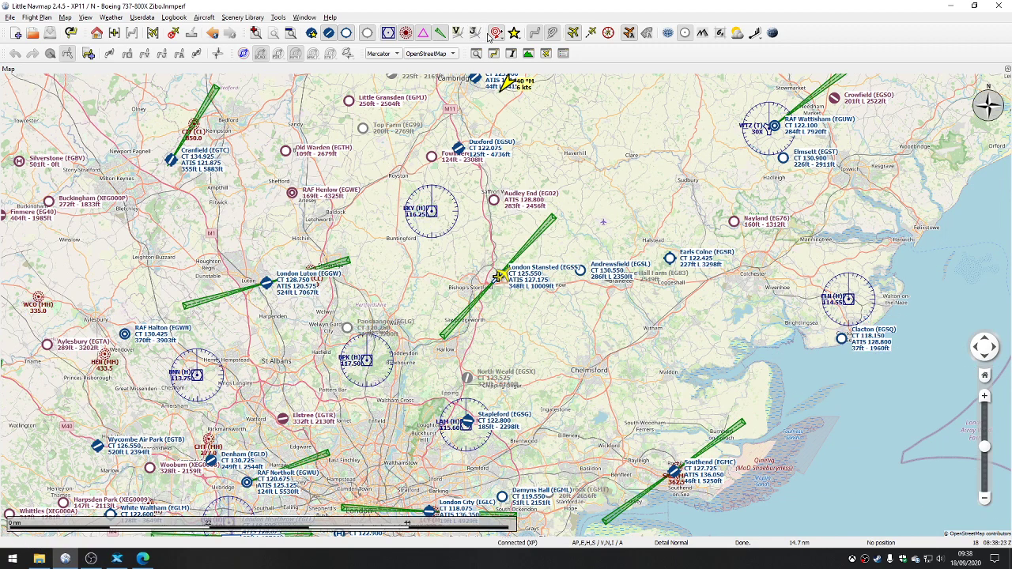
Step: Review the display options for range rings, measurement lines, traffic patterns and holdings, and inspect London Stansted's airport and ILS details
left_click(496, 34)
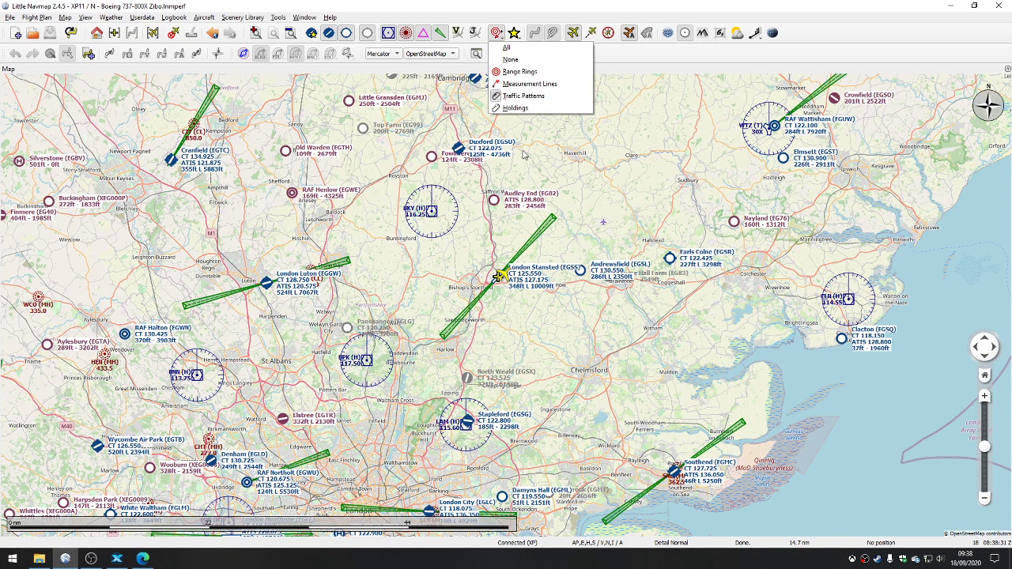
left_click(492, 245)
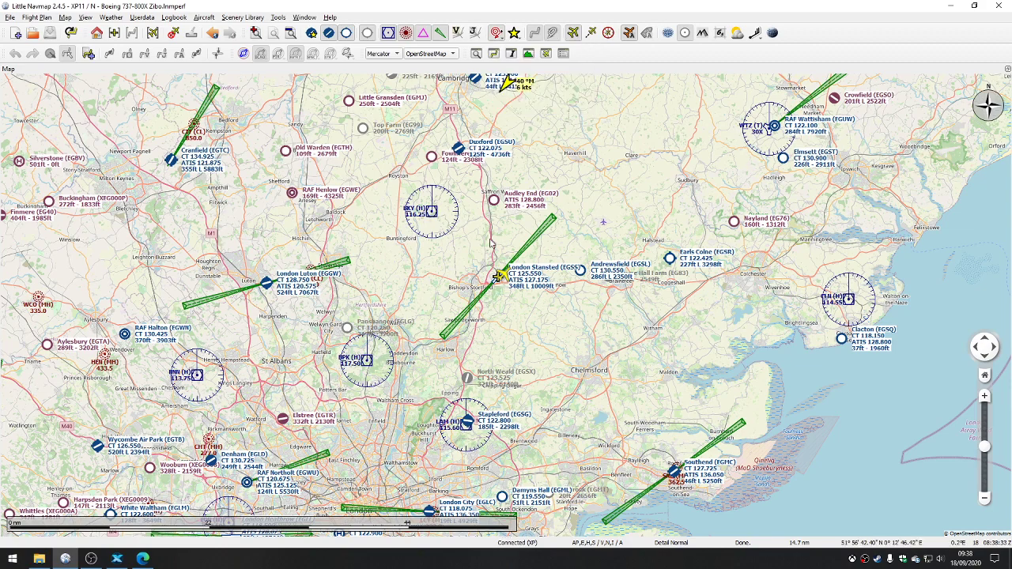
double_click(499, 277)
scroll(496, 278, "up", 1)
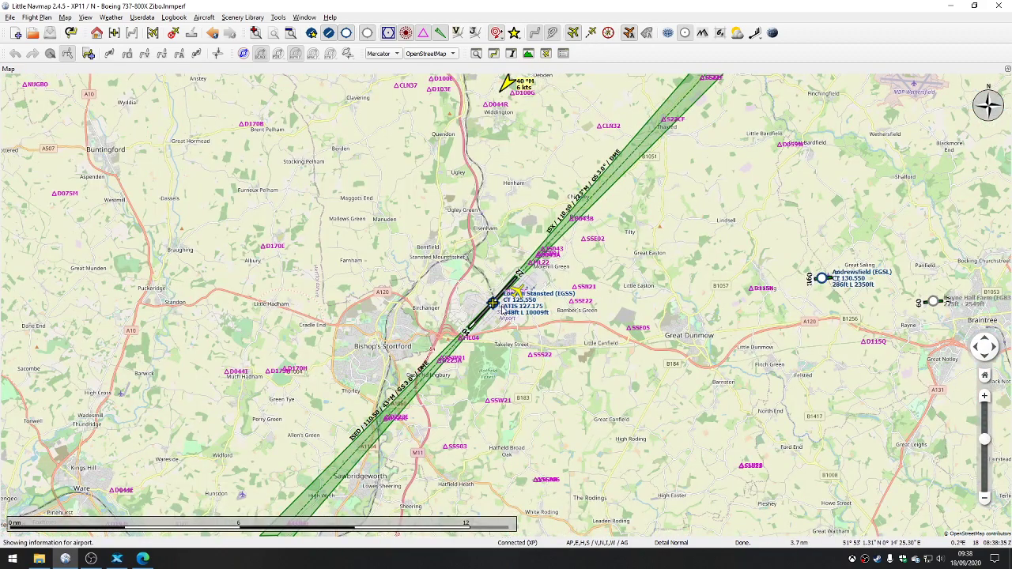
scroll(495, 324, "up", 1)
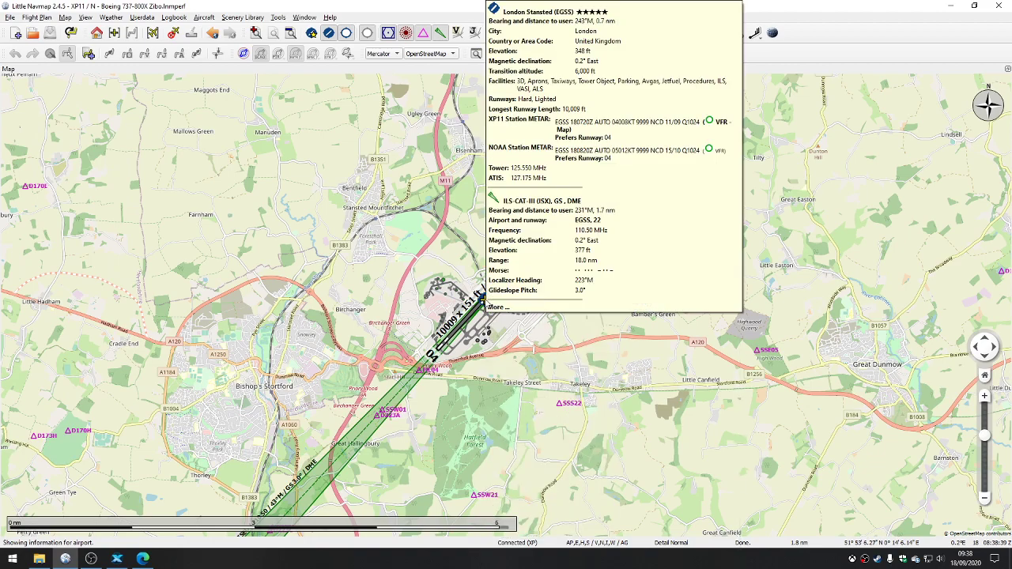
scroll(343, 291, "down", 1)
scroll(344, 291, "down", 1)
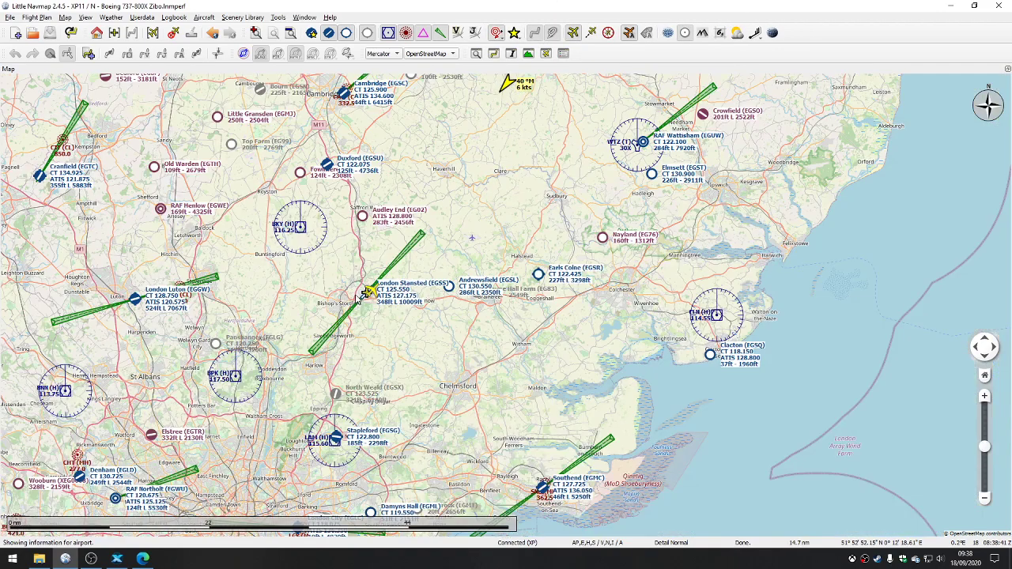
Step: Review the actions available for London Stansted and turn on the display of measurement lines on the map
scroll(355, 298, "down", 1)
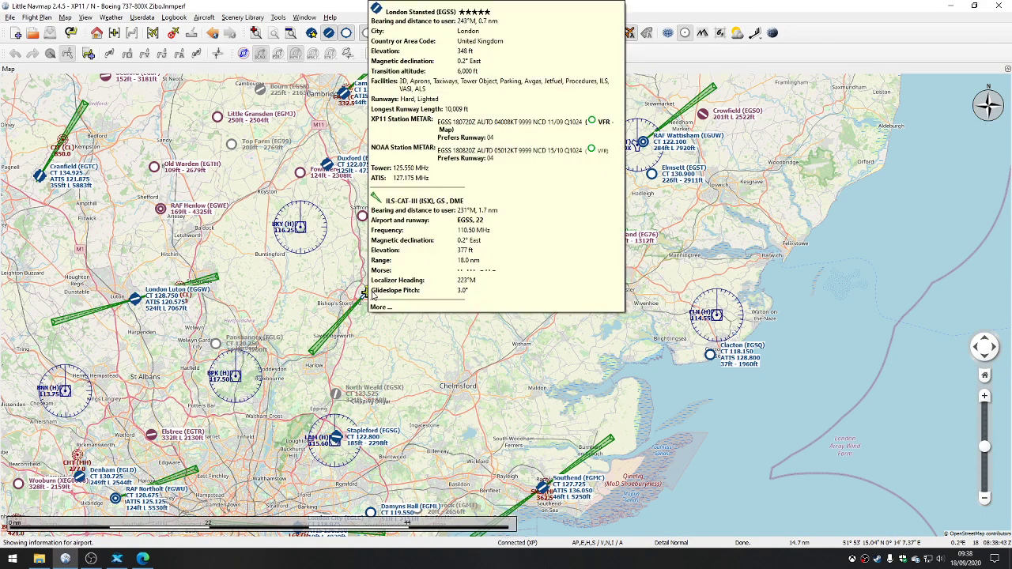
mouse_move(715, 315)
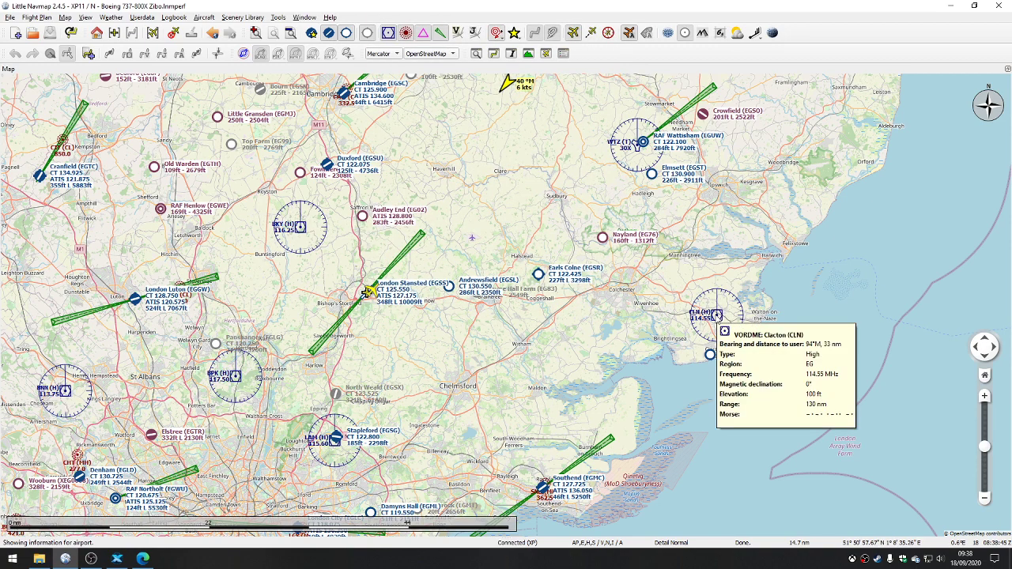
right_click(369, 292)
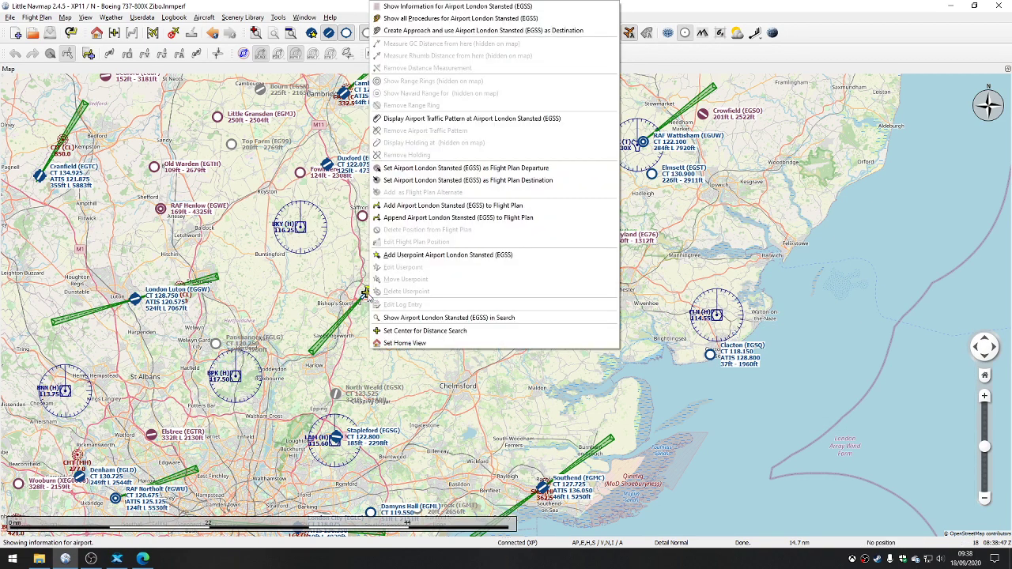
left_click(458, 169)
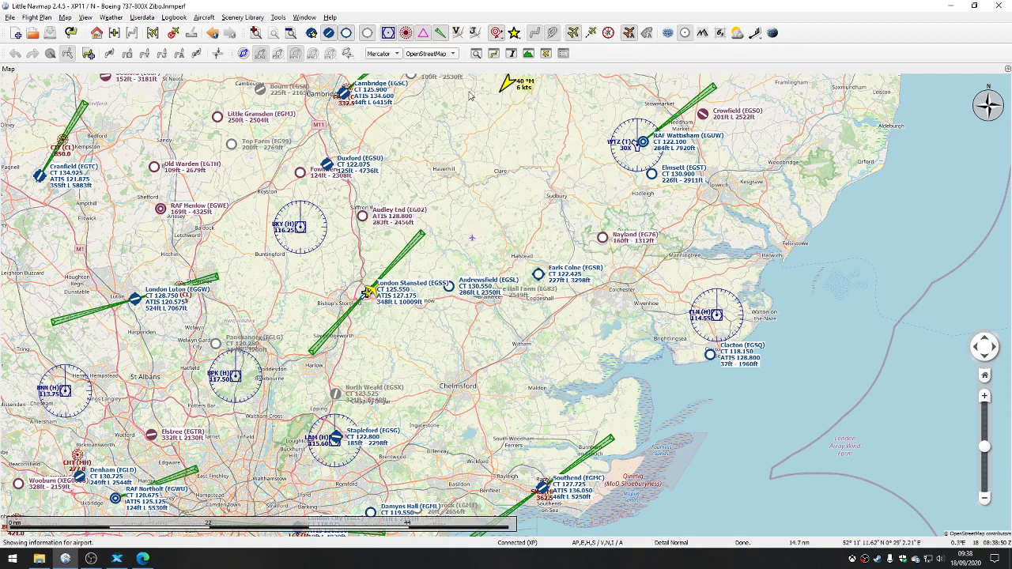
left_click(501, 36)
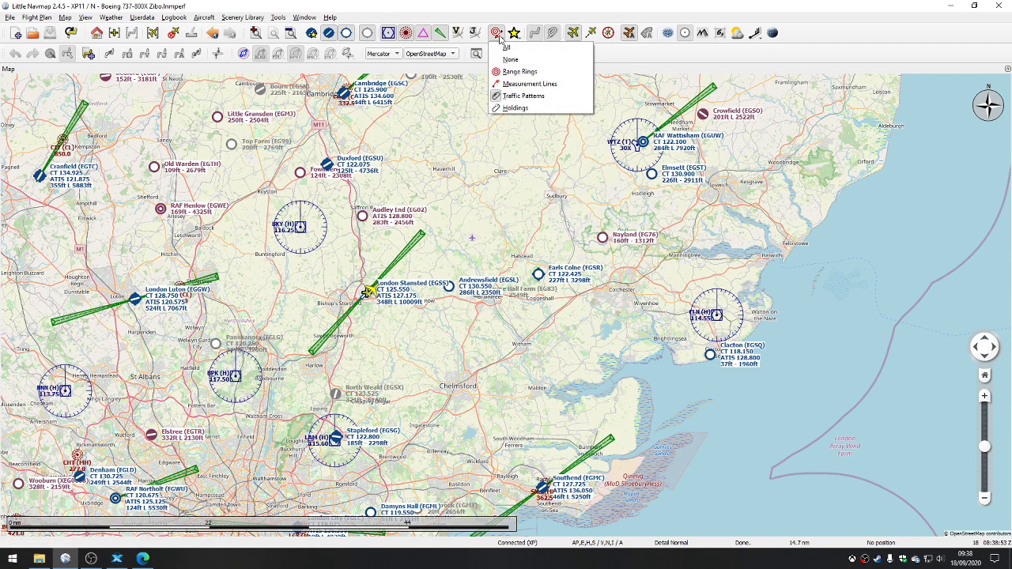
left_click(521, 84)
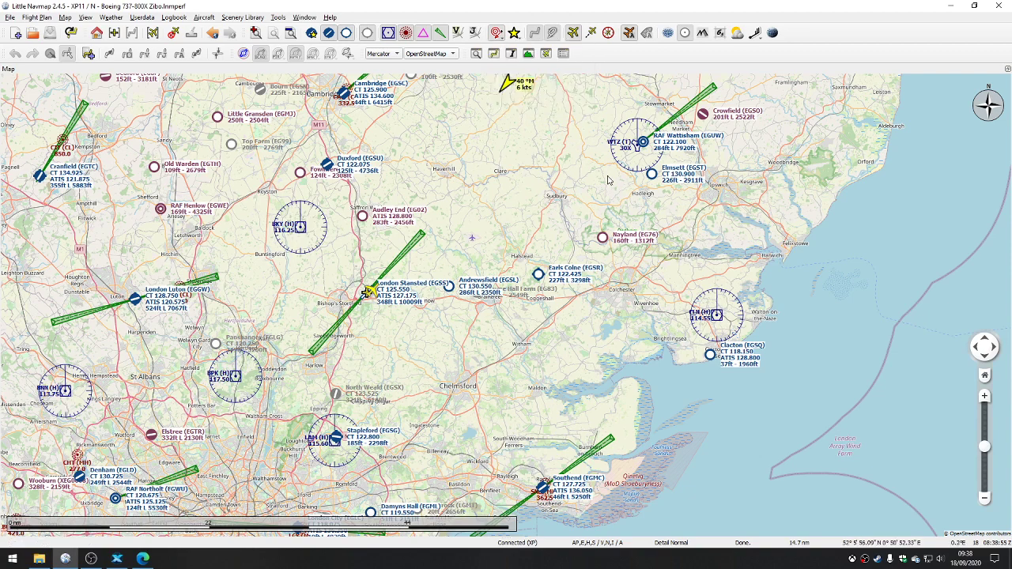
Step: Measure the great-circle distance from London Stansted to the Wattisham TACAN and remove the measurement line again
right_click(366, 294)
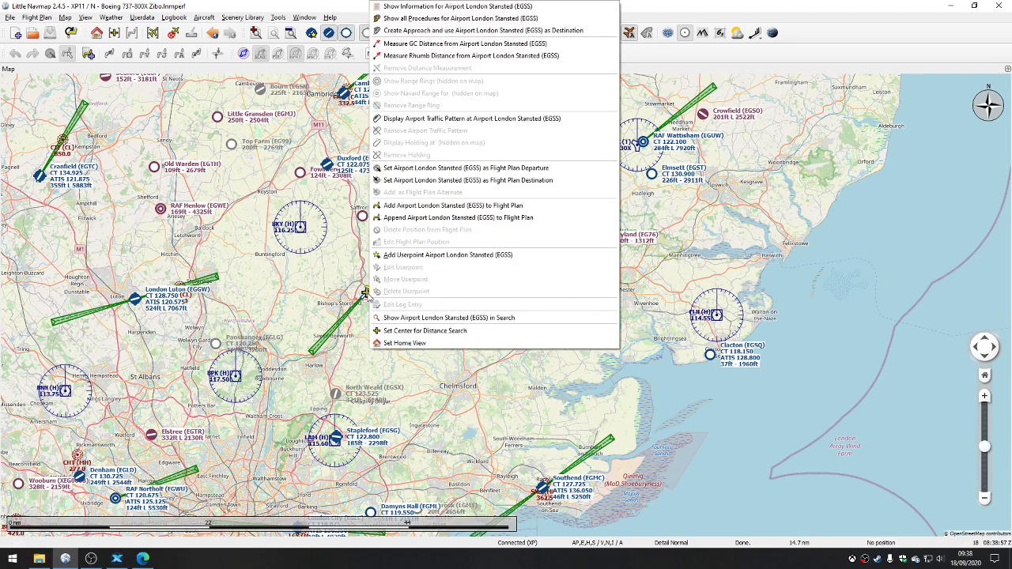
left_click(411, 44)
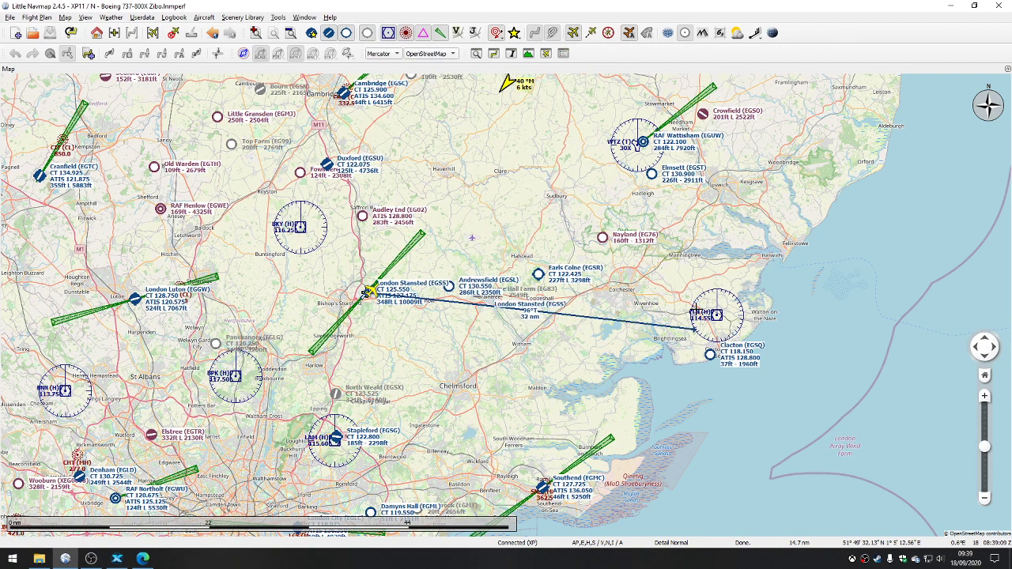
left_click(606, 282)
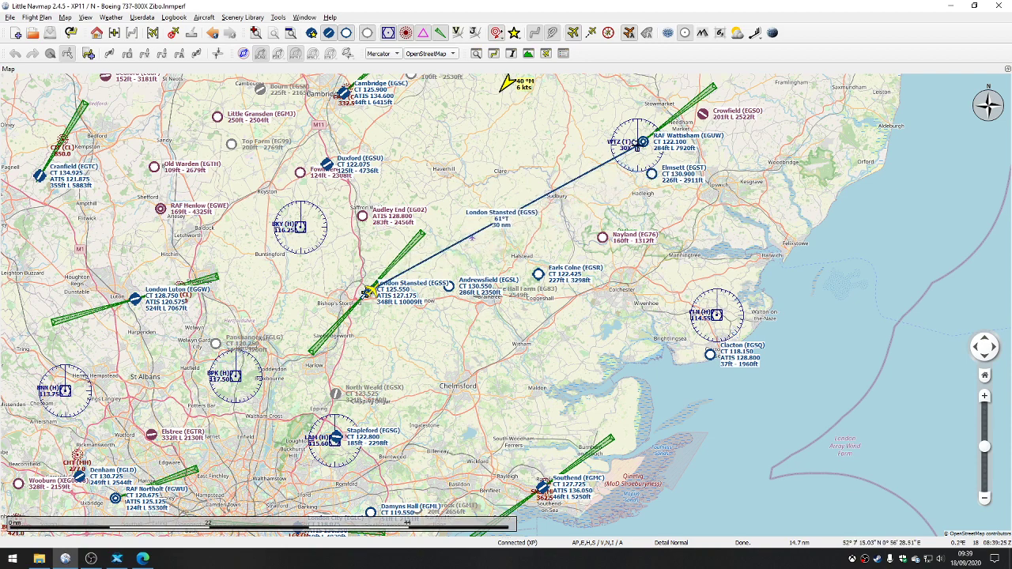
left_click(637, 147)
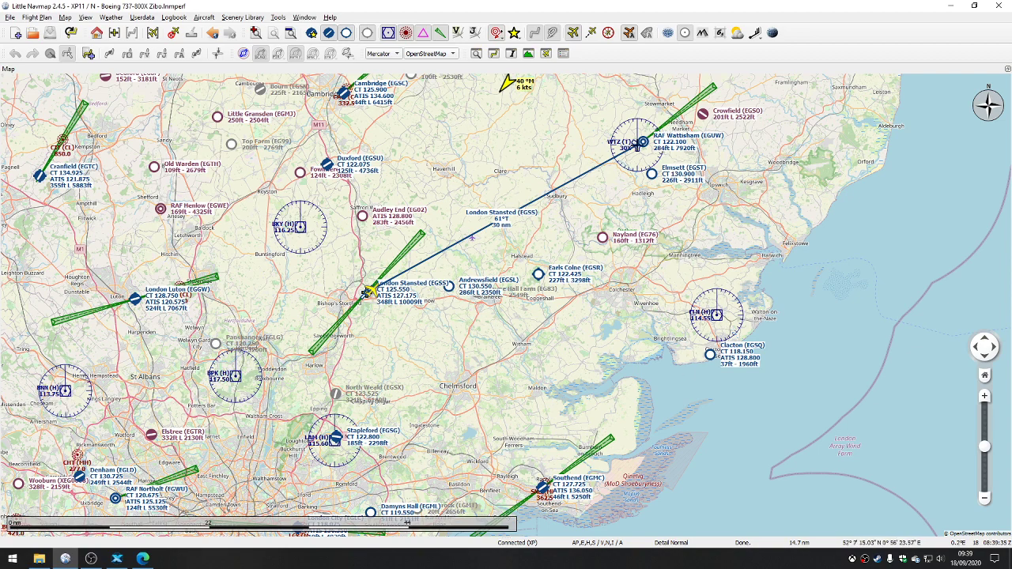
right_click(638, 148)
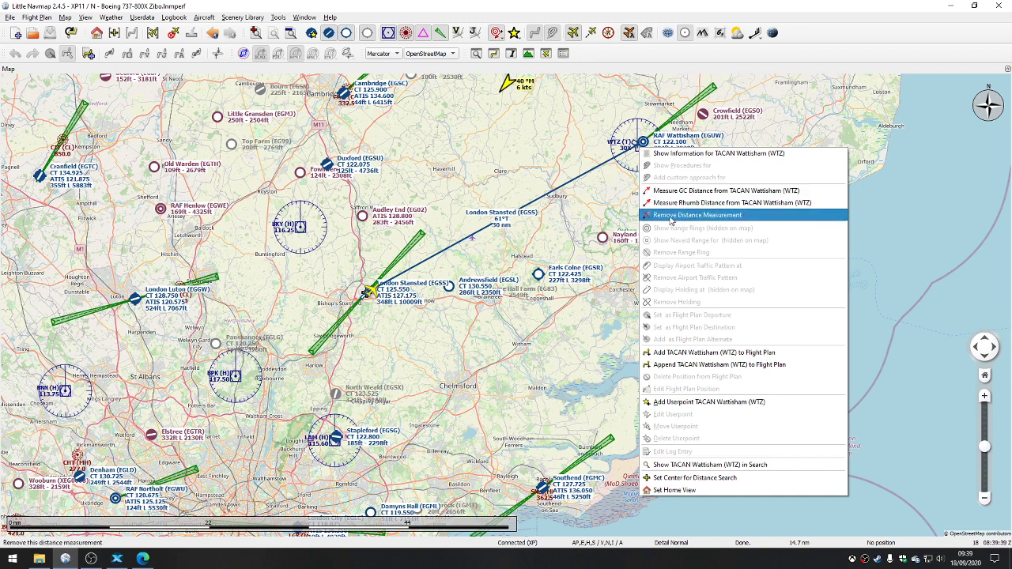
left_click(670, 215)
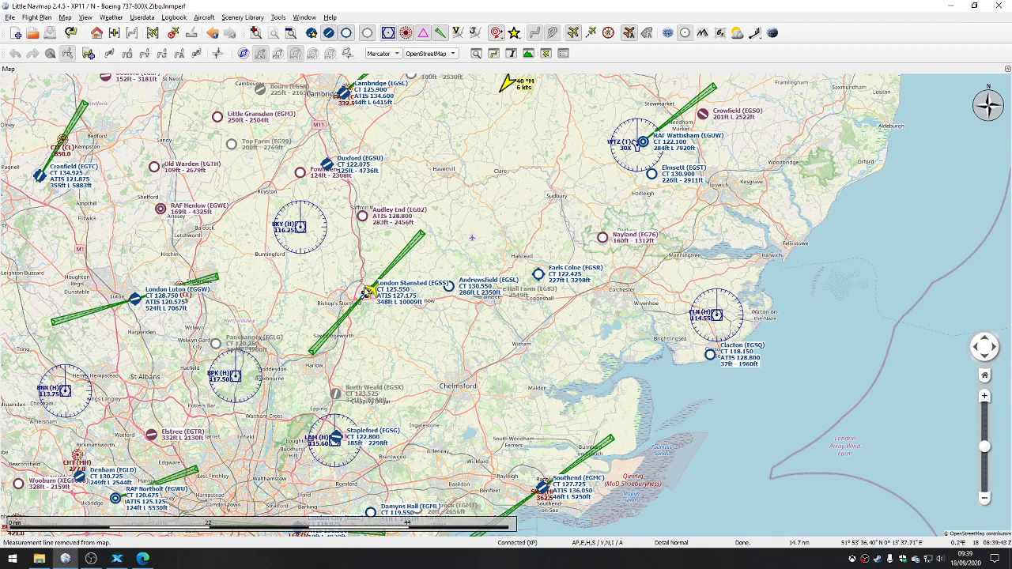
Step: Show the userpoints on the map and review the option for adding a userpoint at London Luton
left_click_drag(326, 317, 364, 261)
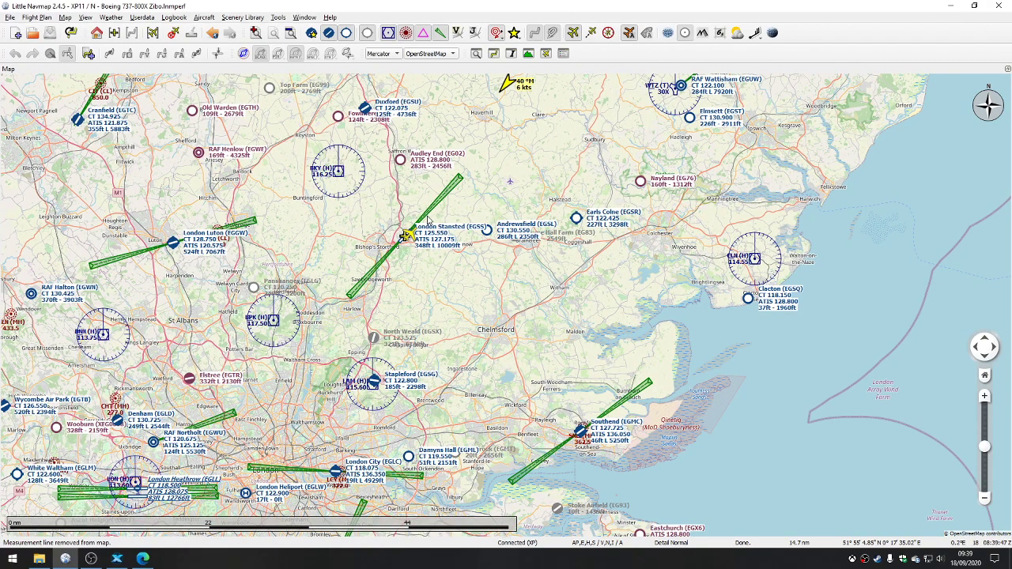
mouse_move(424, 216)
mouse_move(405, 235)
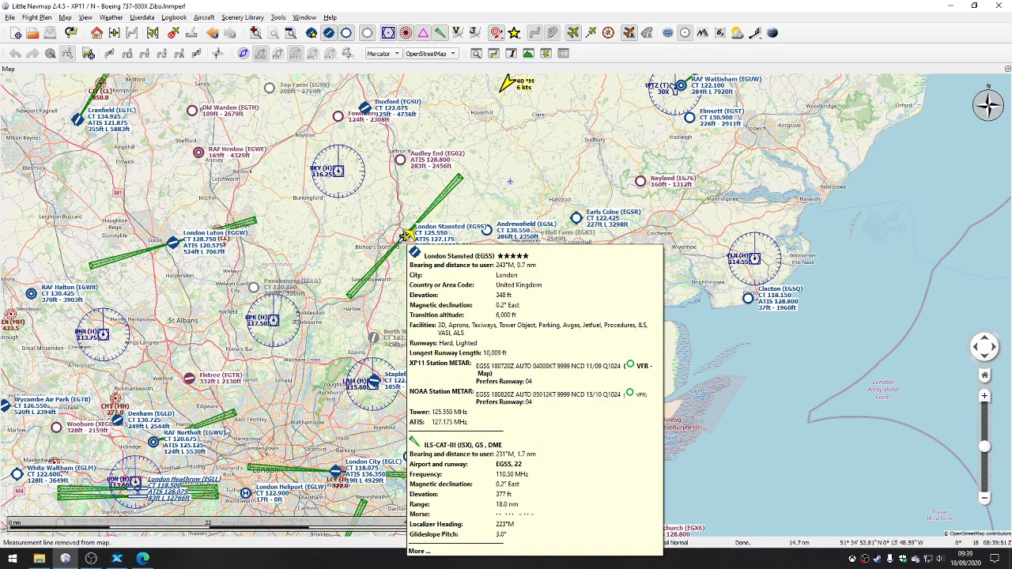
mouse_move(360, 282)
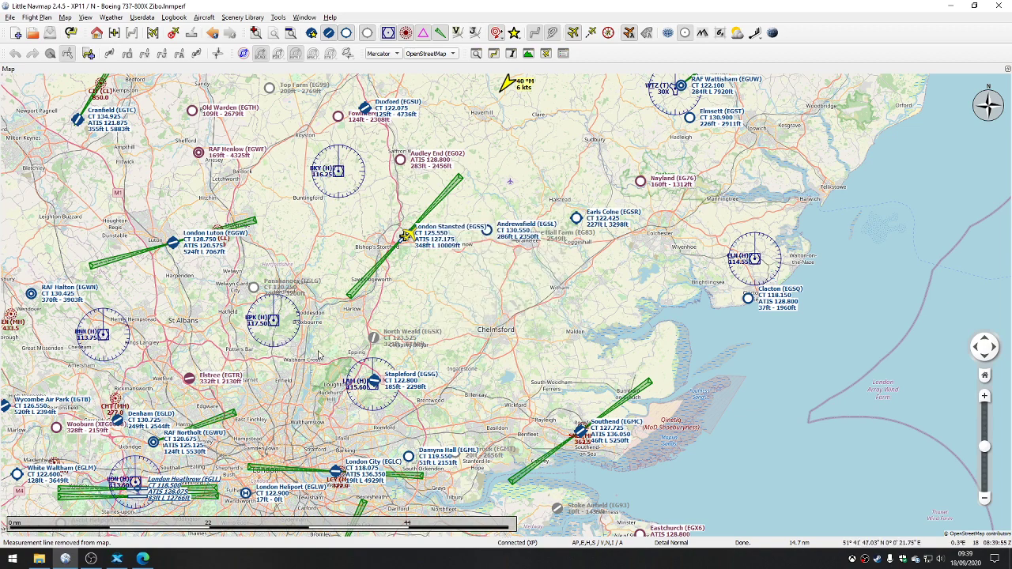
left_click(515, 33)
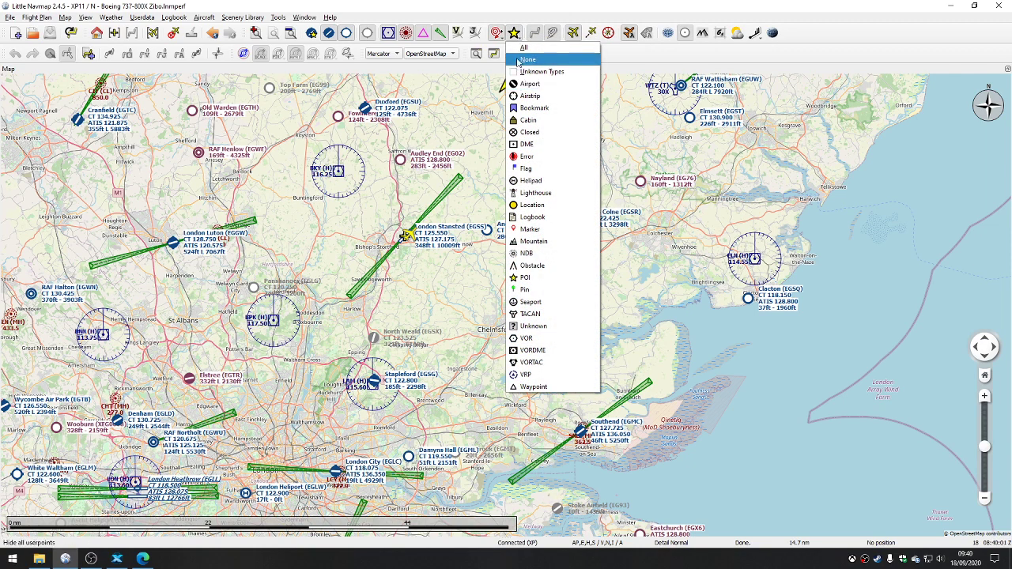
left_click(522, 60)
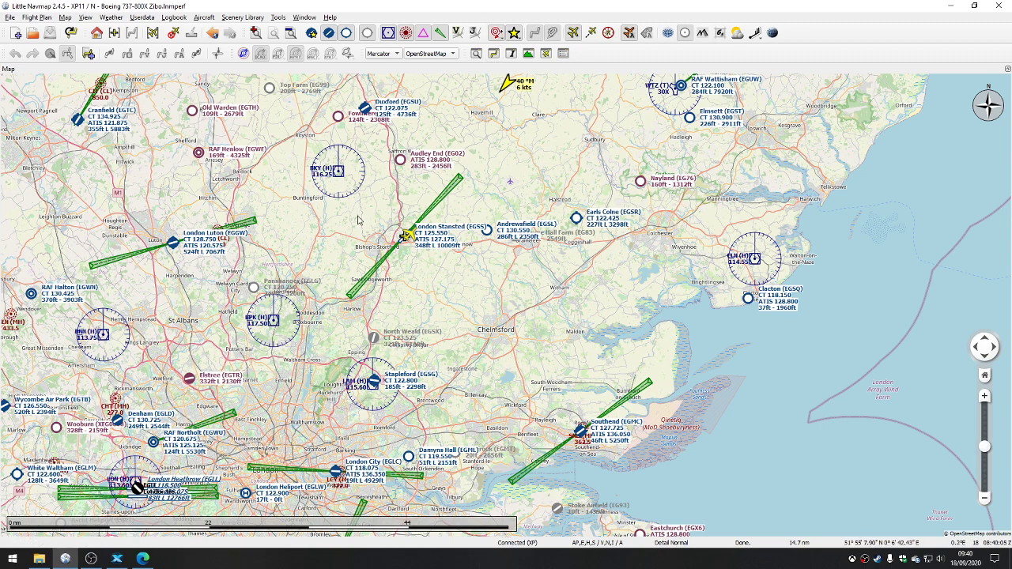
right_click(174, 245)
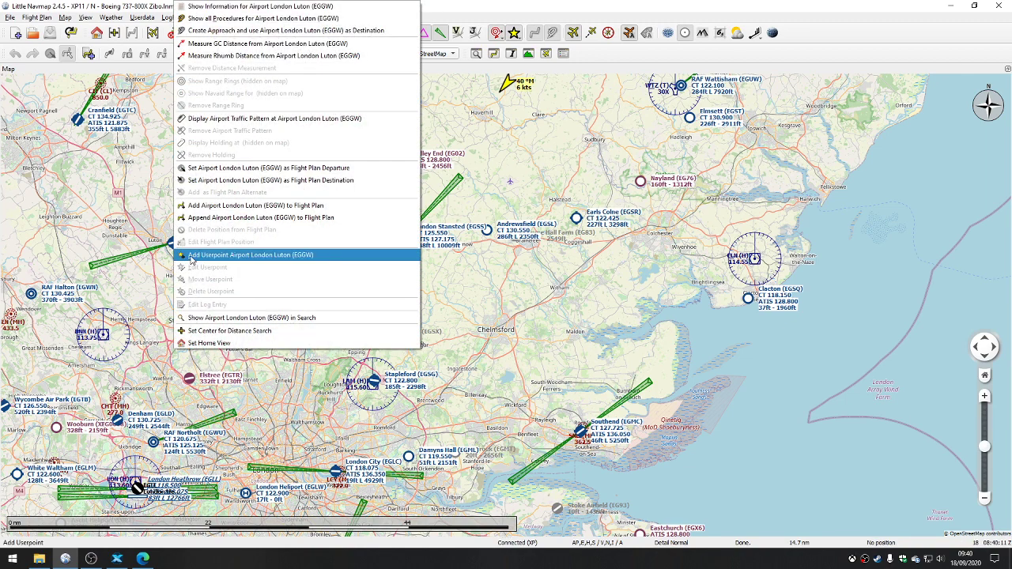
left_click(171, 259)
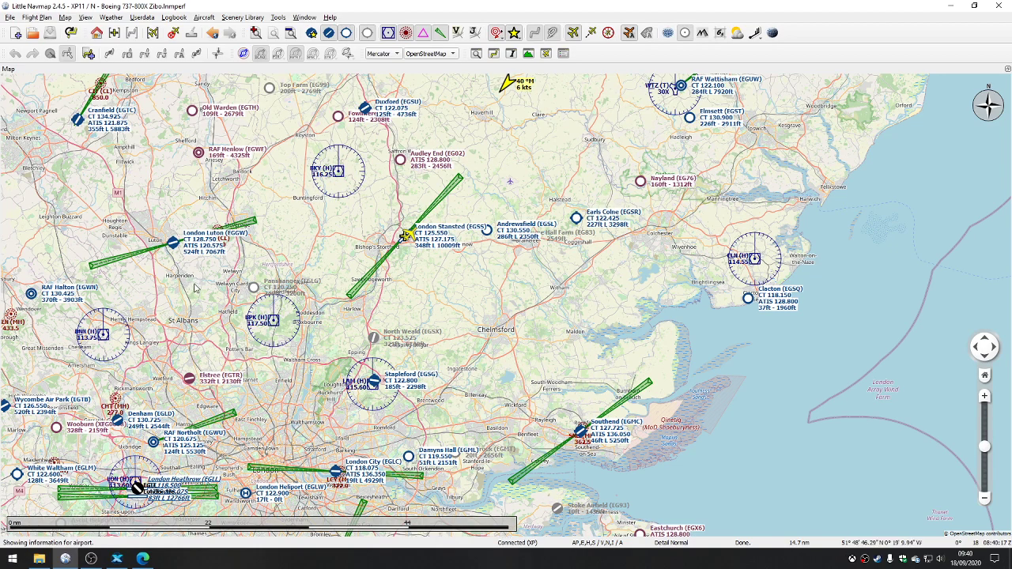
Step: Examine the userpoints across Britain, the Netherlands, France and central Europe, and return to south-east England
left_click_drag(212, 289, 371, 253)
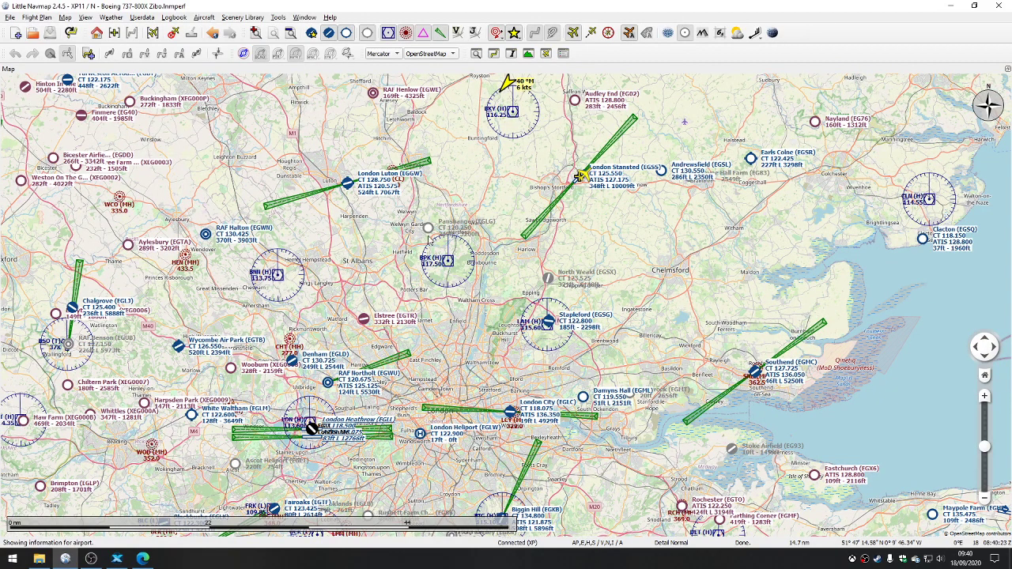
scroll(412, 279, "down", 3)
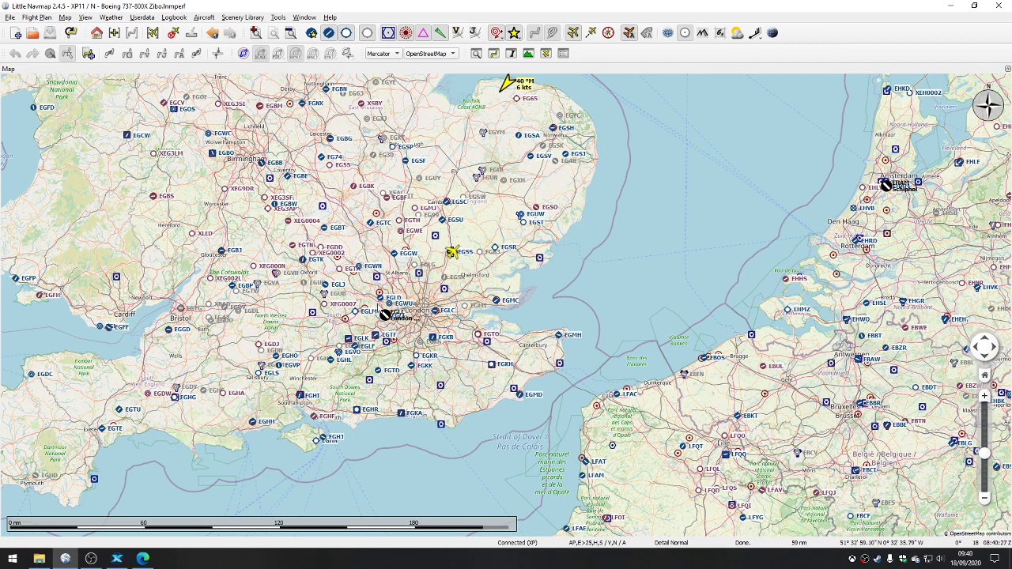
scroll(378, 310, "down", 1)
scroll(379, 308, "down", 1)
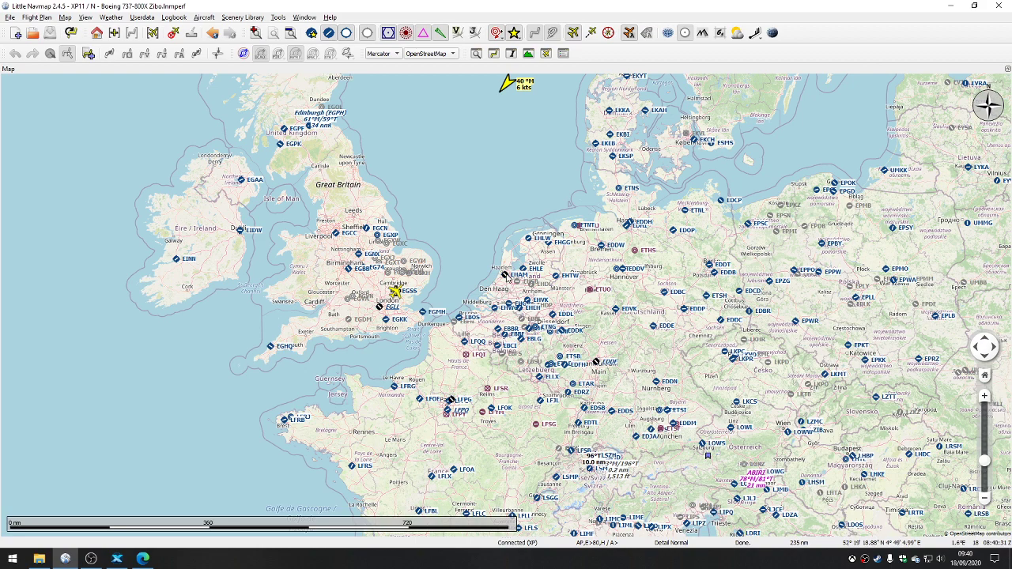
mouse_move(506, 275)
left_click_drag(333, 464, 359, 240)
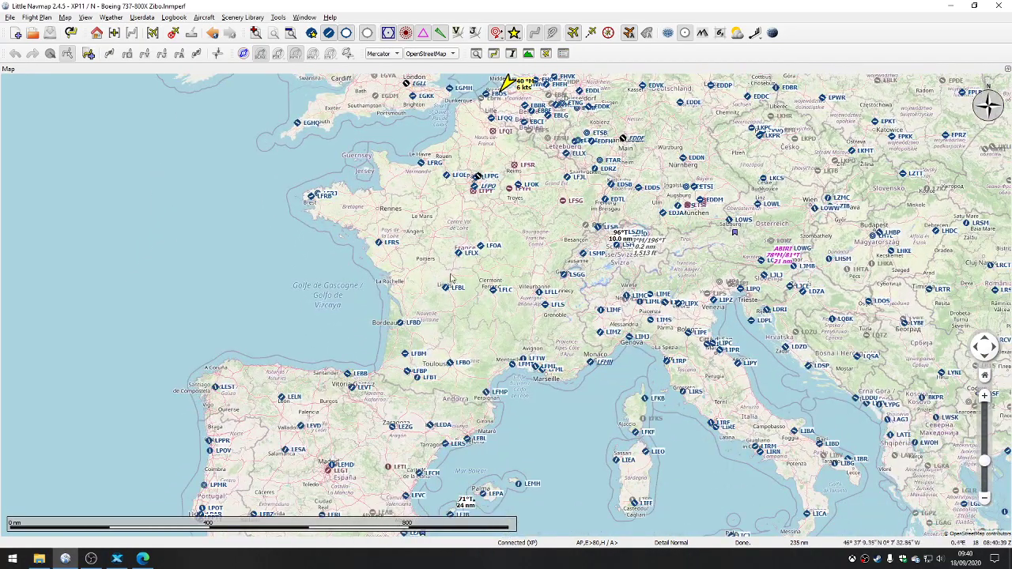
left_click_drag(536, 305, 567, 435)
left_click_drag(490, 247, 509, 299)
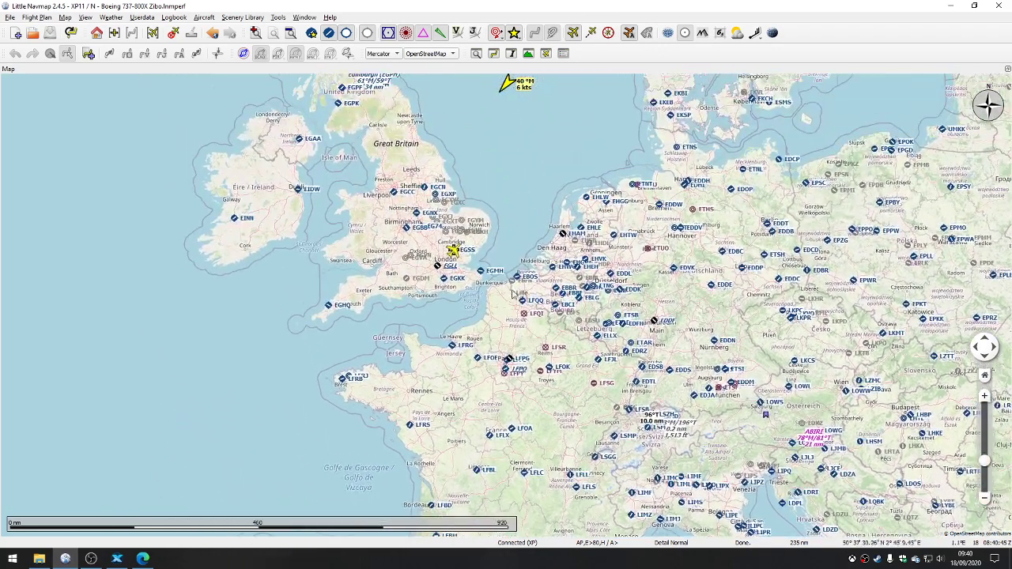
scroll(447, 239, "up", 2)
scroll(441, 269, "up", 4)
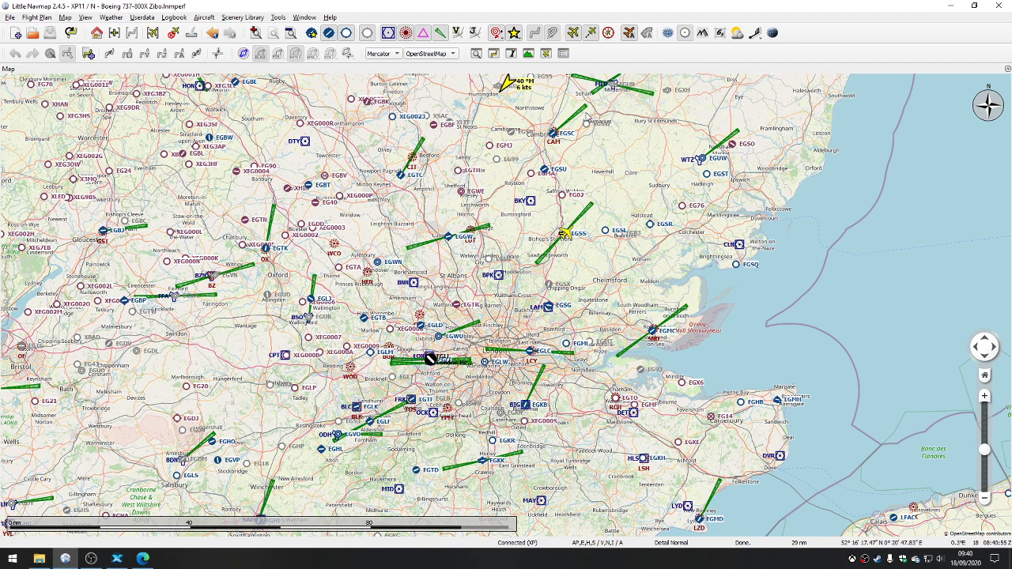
Step: Try showing the compass rose around the user aircraft at London Stansted, hiding it again after viewing it
mouse_move(587, 120)
mouse_move(566, 235)
left_click(608, 34)
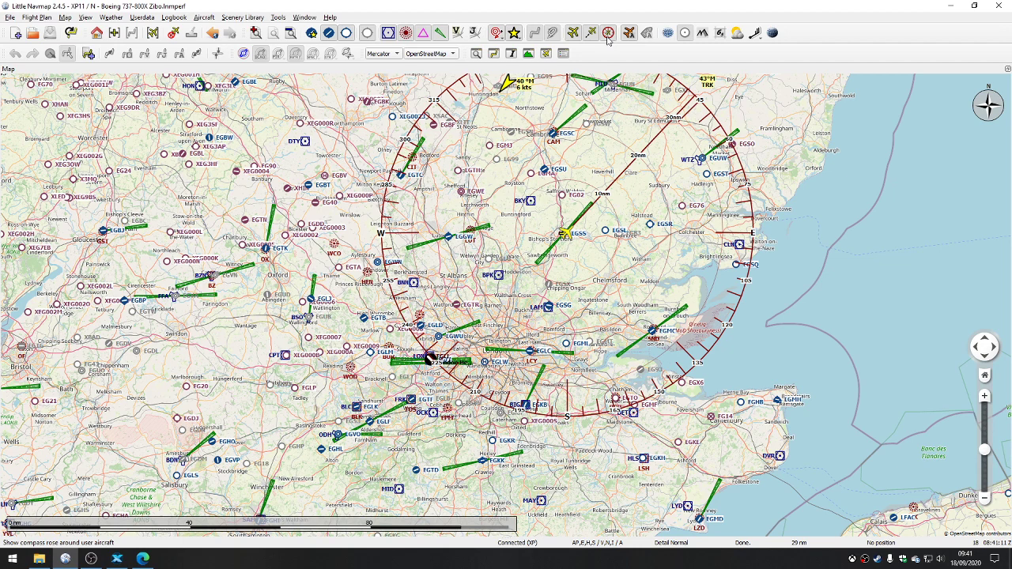
left_click(608, 36)
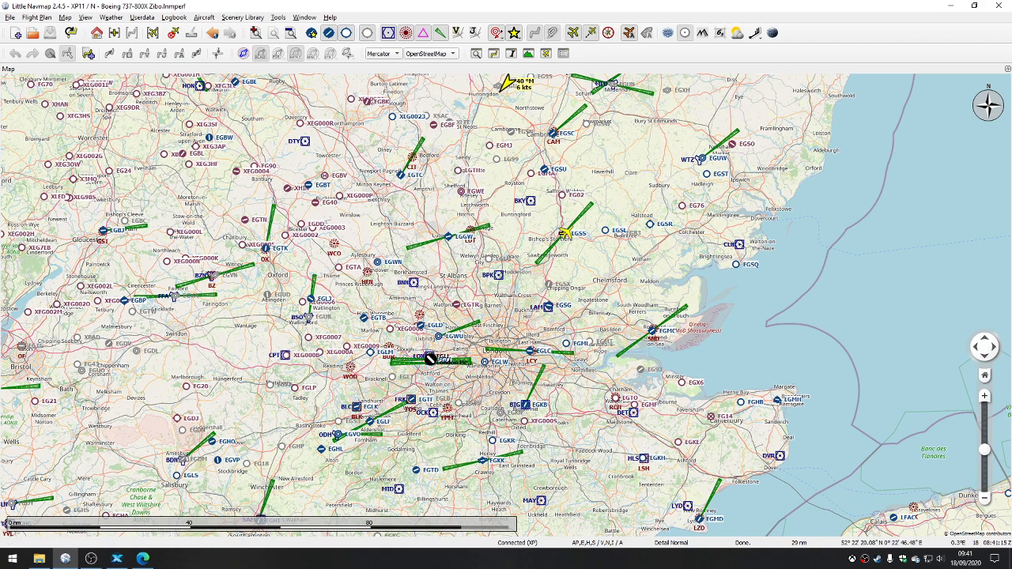
left_click_drag(569, 127, 447, 202)
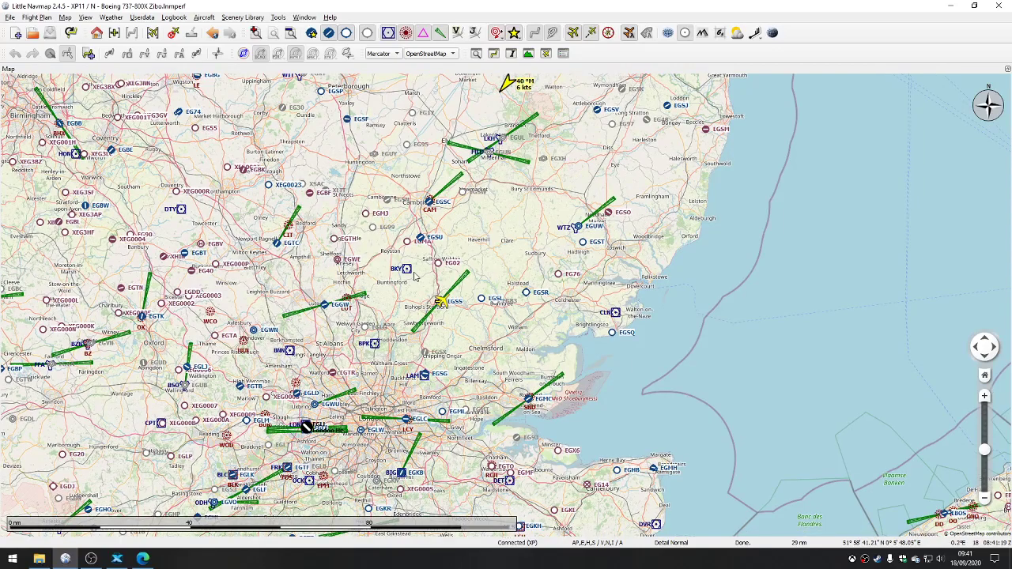
scroll(416, 275, "up", 2)
scroll(415, 275, "down", 2)
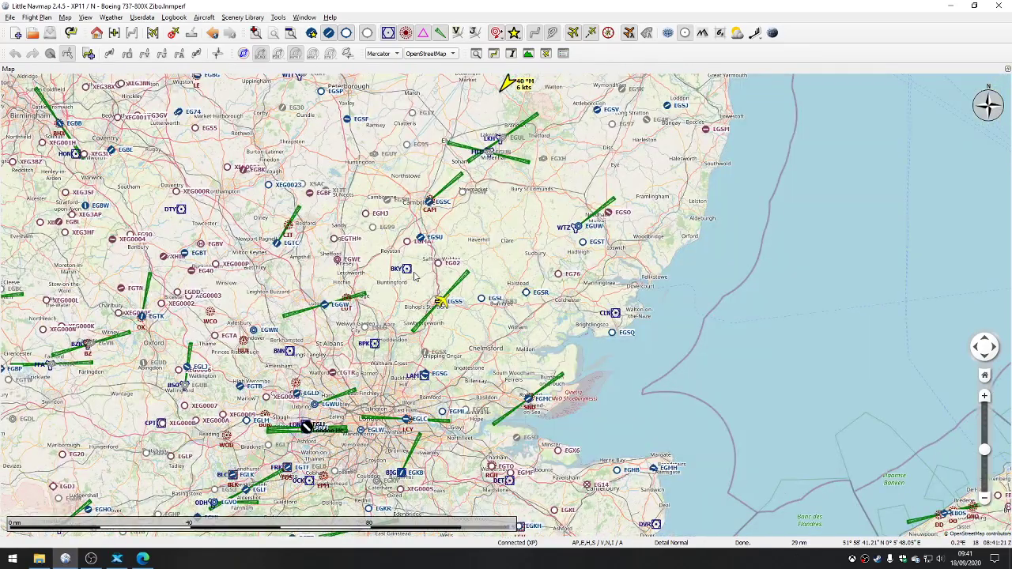
left_click_drag(387, 264, 478, 272)
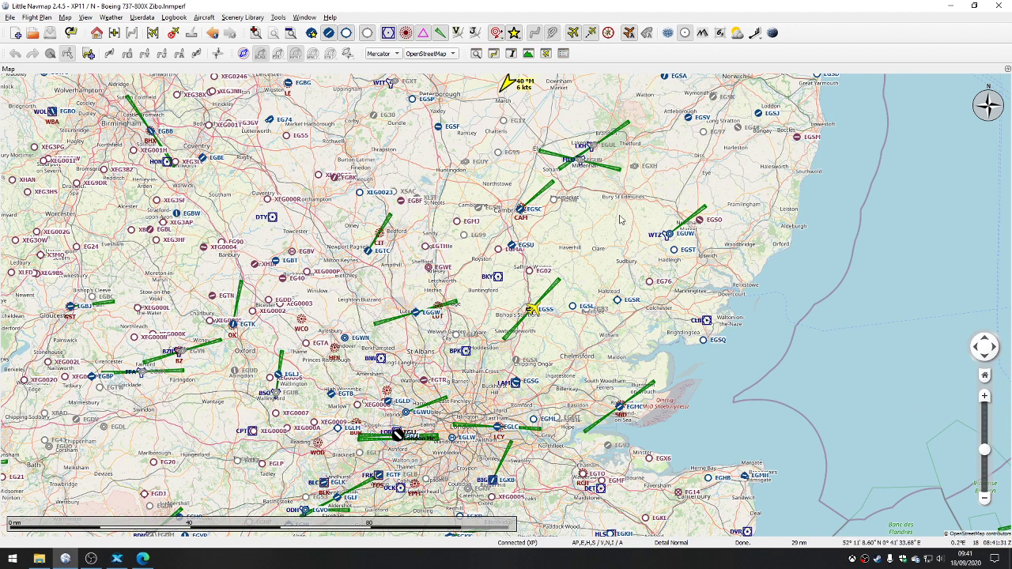
left_click(301, 19)
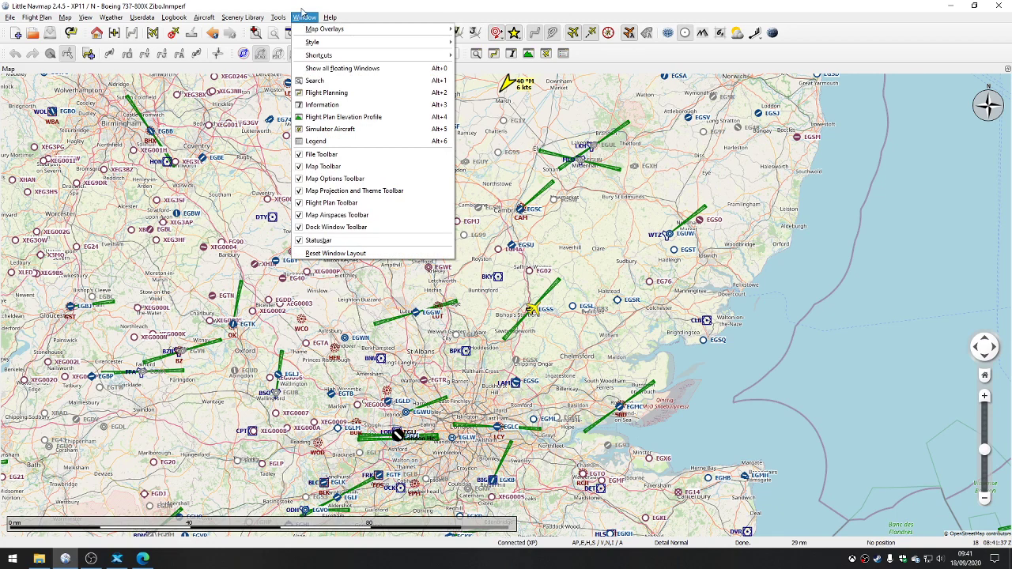
left_click(301, 9)
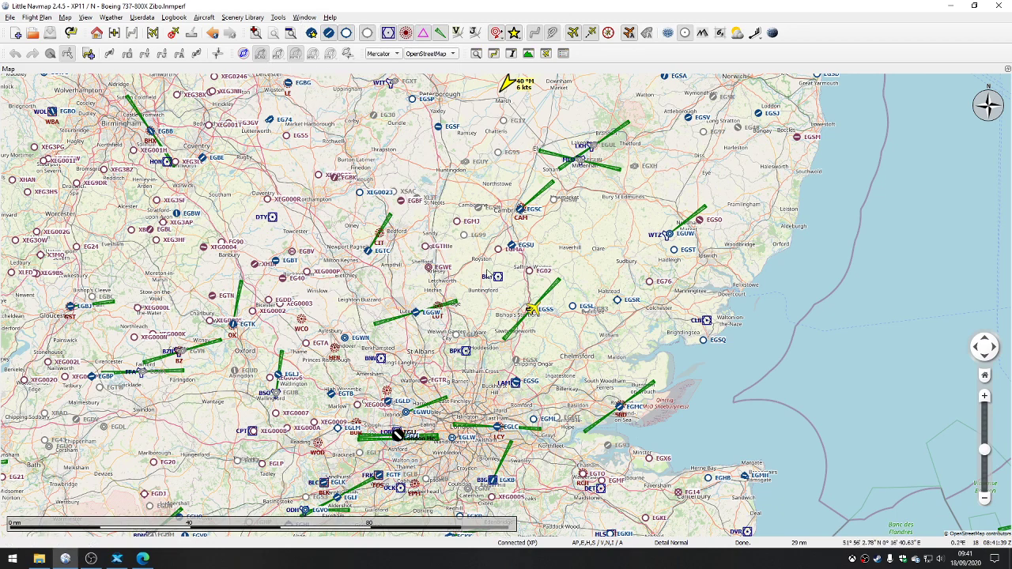
Step: Show airspaces on the map, and hide all Class A to E and Class F and G airspaces
left_click(244, 53)
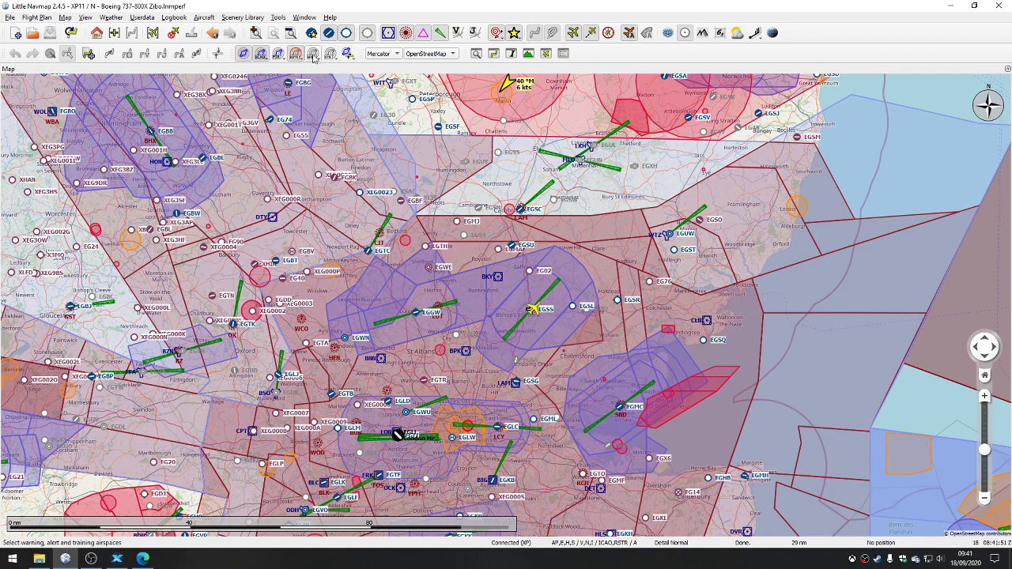
left_click(267, 58)
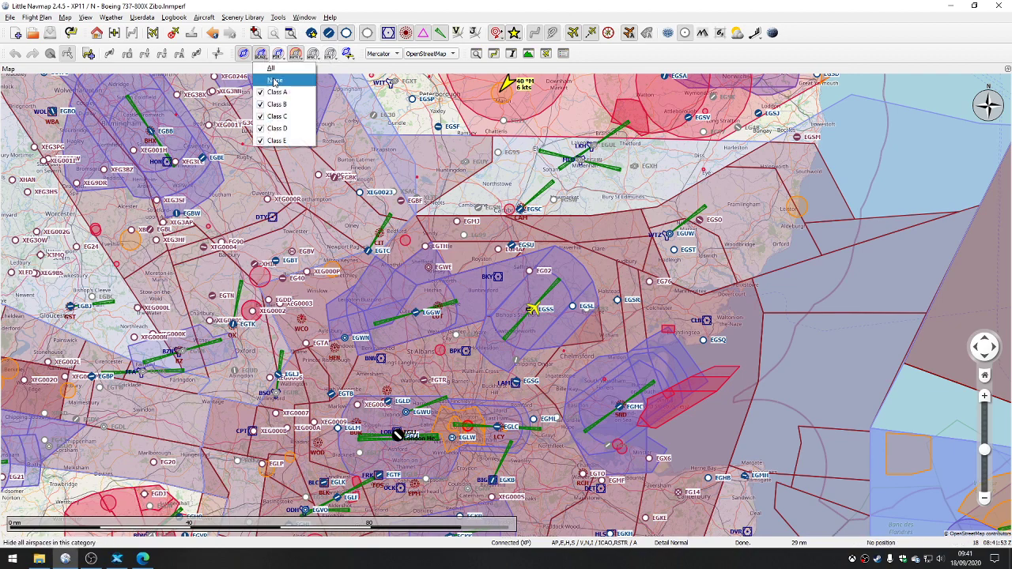
left_click(274, 81)
left_click(278, 54)
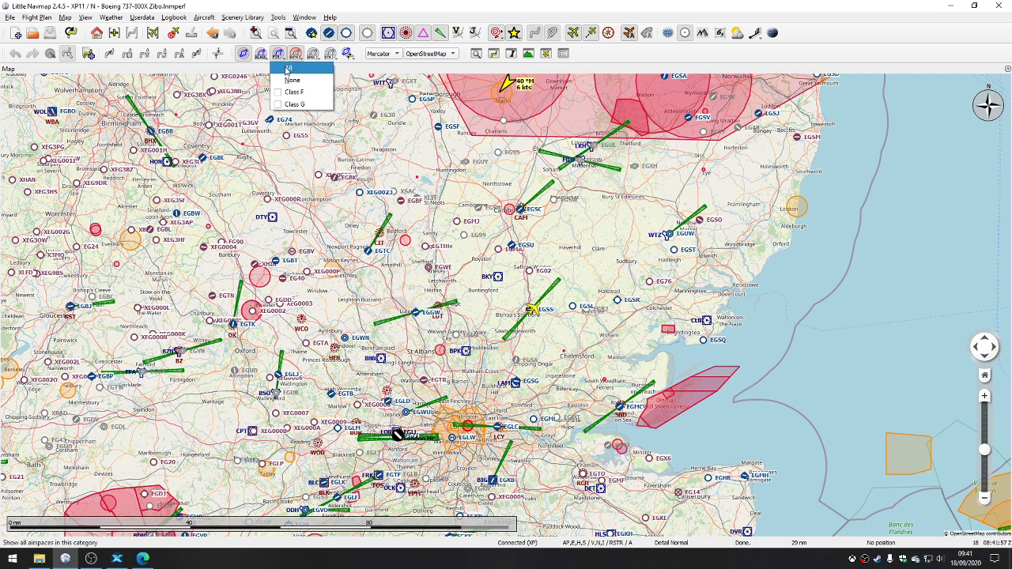
left_click(287, 79)
left_click(280, 58)
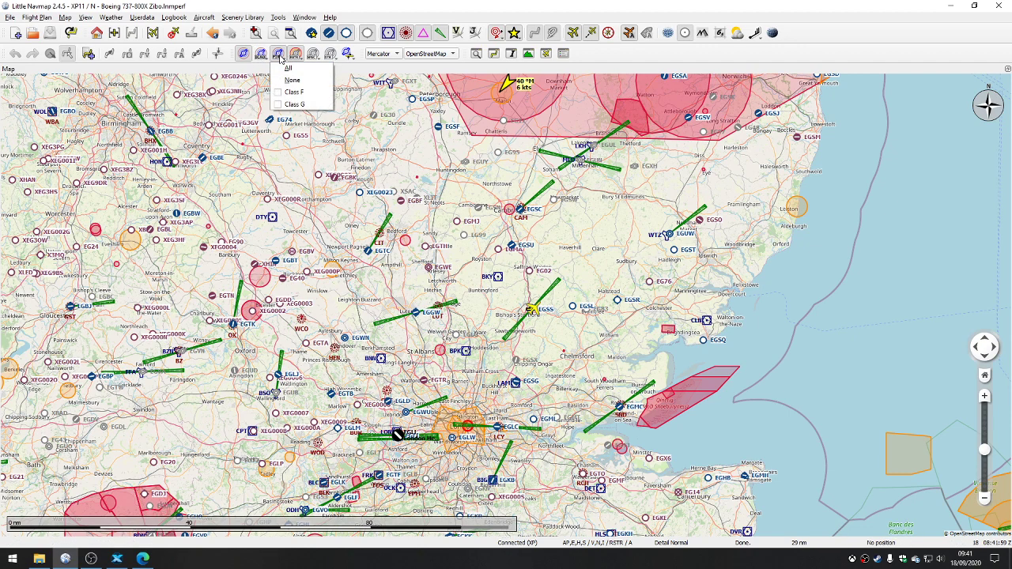
Step: Hide all restricted, prohibited and danger airspaces as well as all warning, caution, alert and training airspaces
left_click(295, 56)
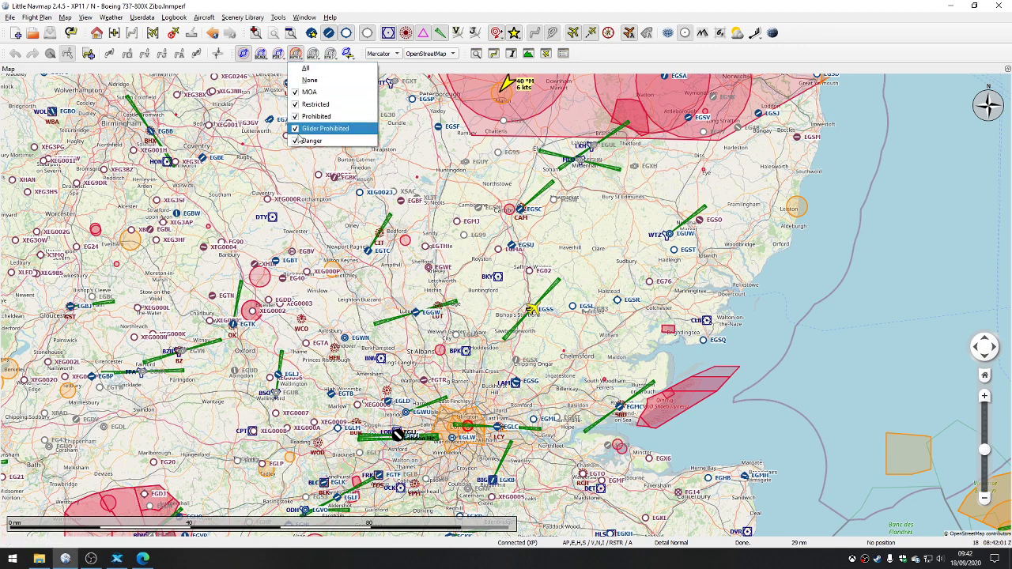
left_click(300, 79)
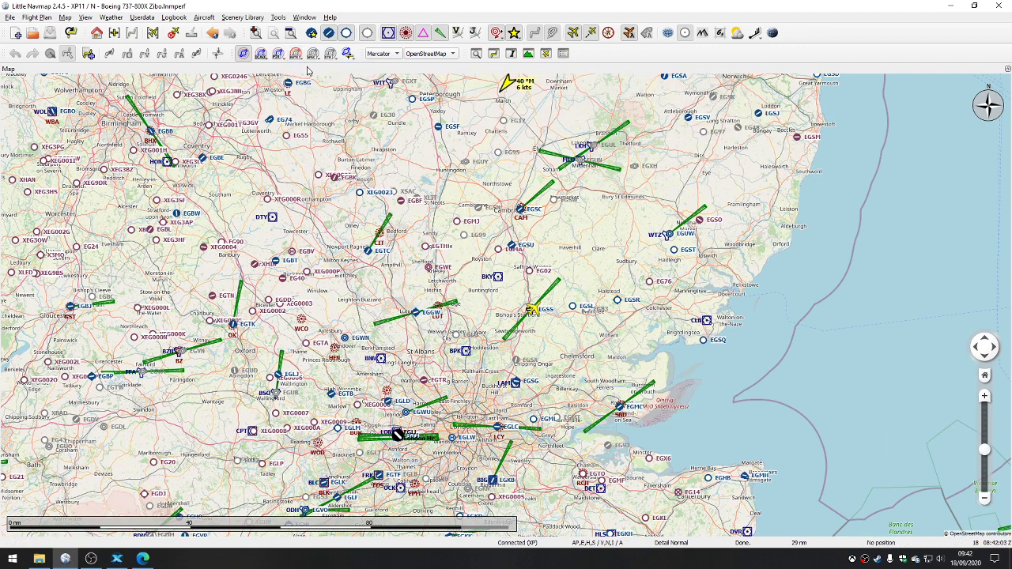
left_click(314, 56)
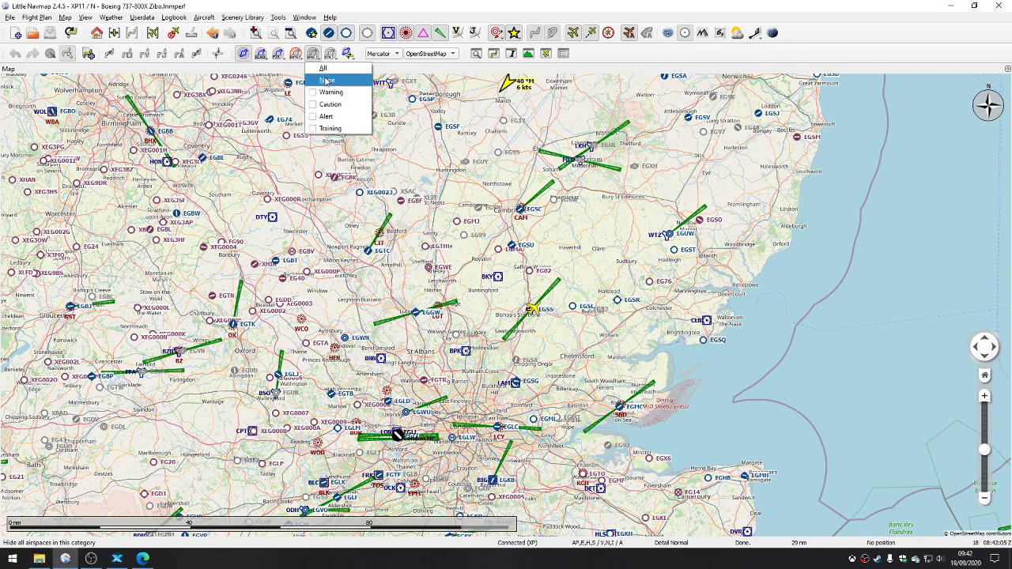
left_click(327, 80)
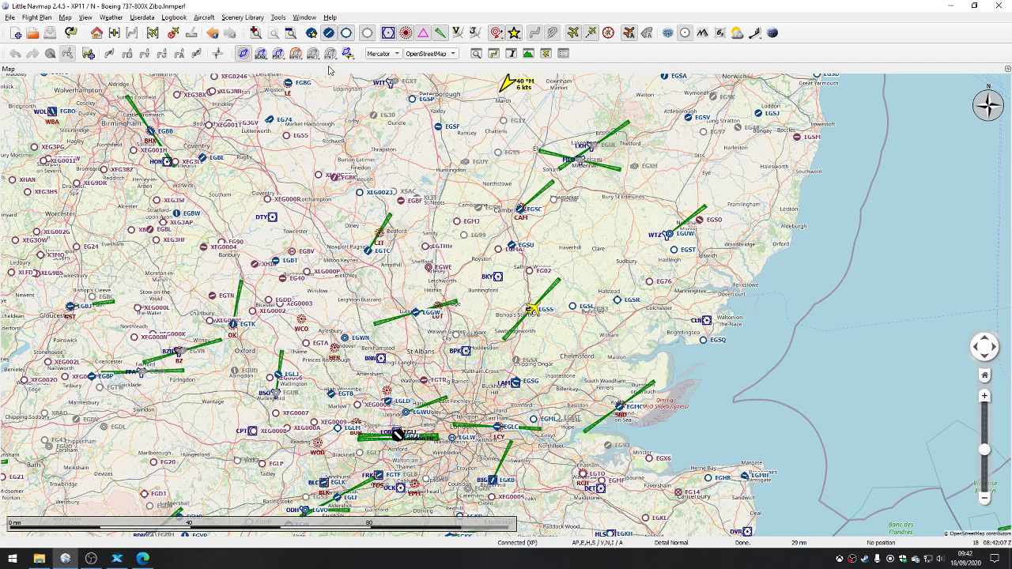
Step: Show only the Center airspaces and examine their boundaries across Britain, Ireland and the North Sea
left_click(330, 53)
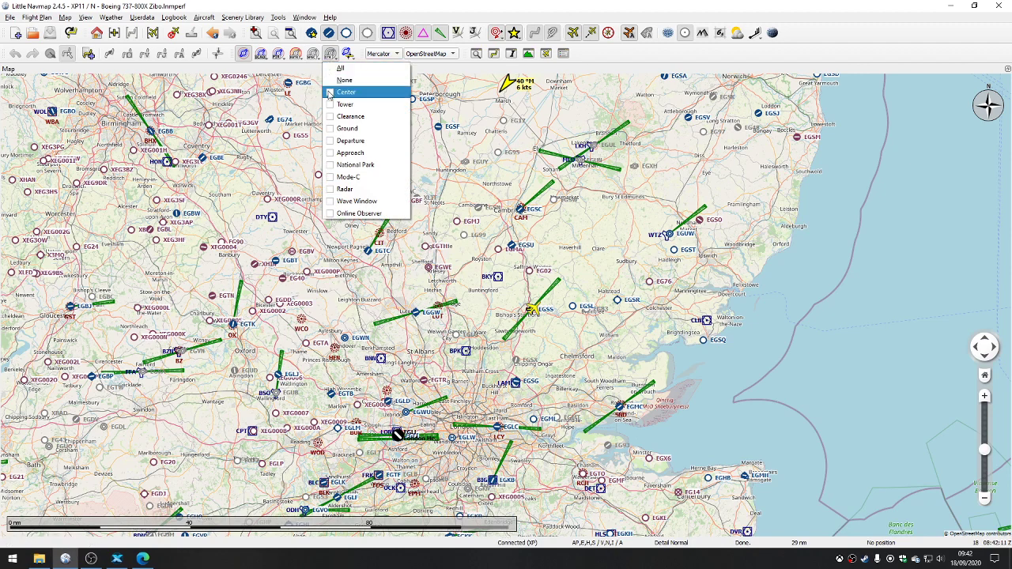
left_click(330, 93)
scroll(370, 203, "down", 3)
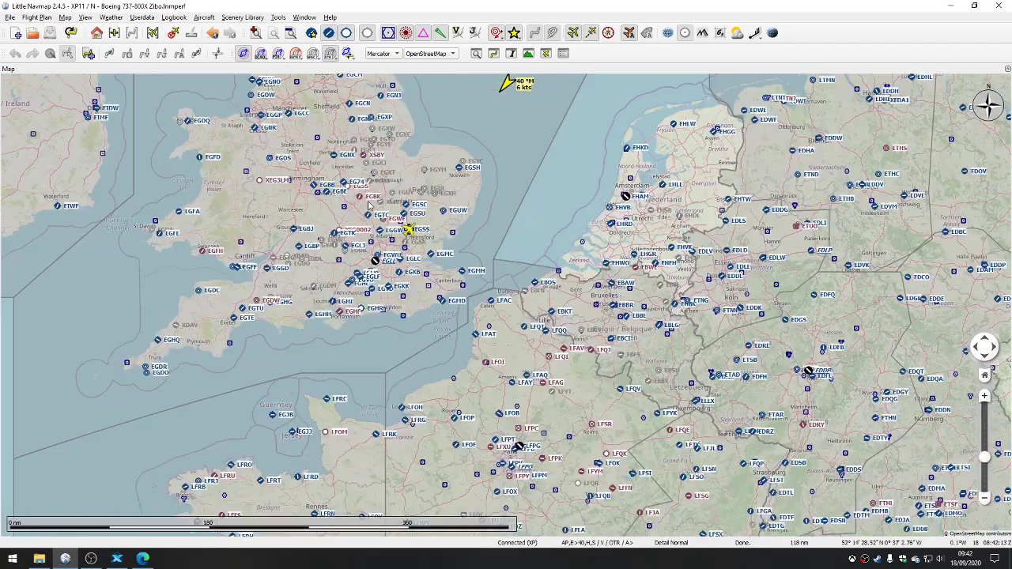
scroll(369, 206, "down", 2)
scroll(396, 282, "up", 1)
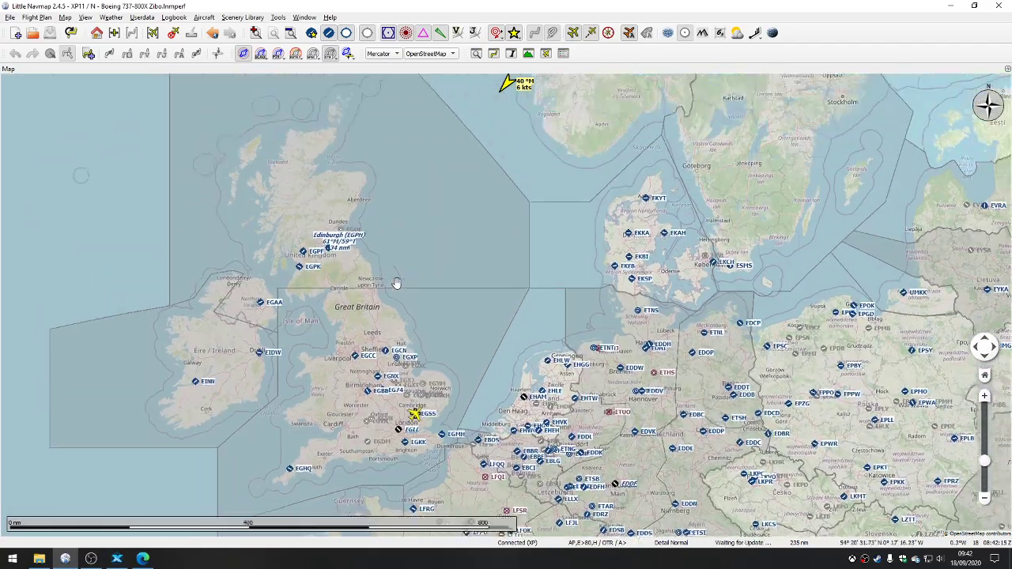
left_click_drag(396, 283, 448, 284)
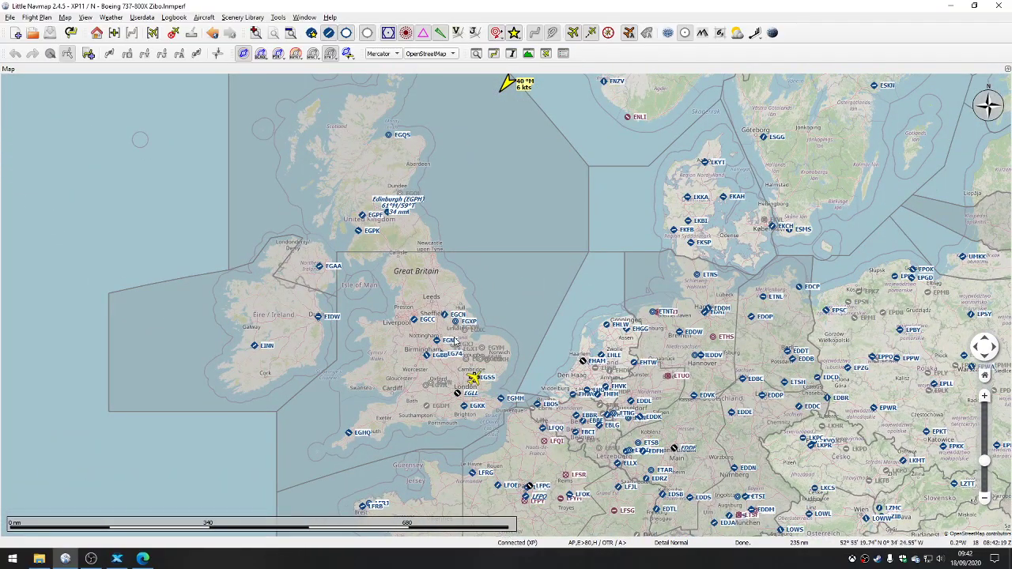
scroll(457, 340, "up", 1)
scroll(435, 332, "up", 1)
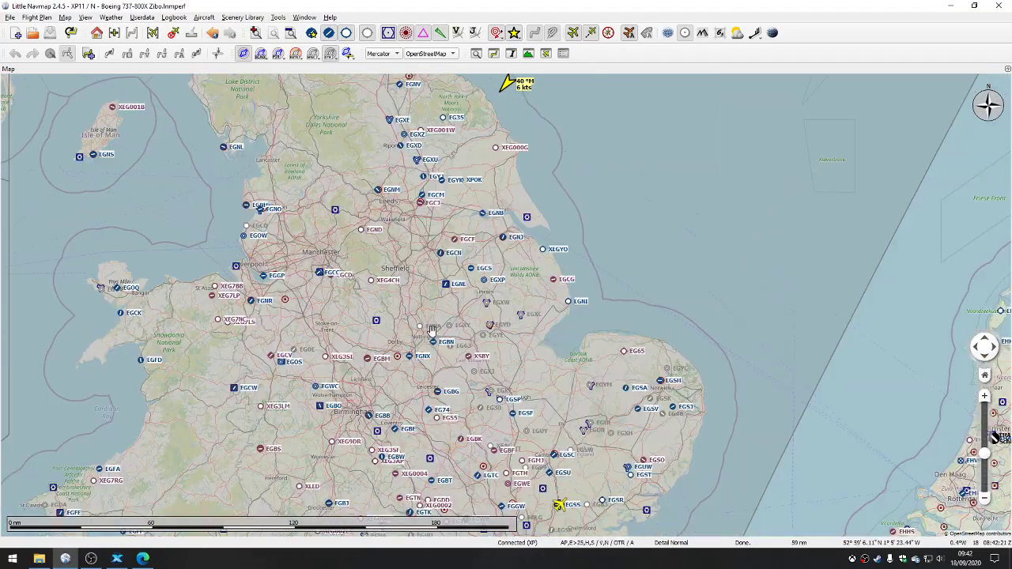
left_click_drag(435, 332, 393, 146)
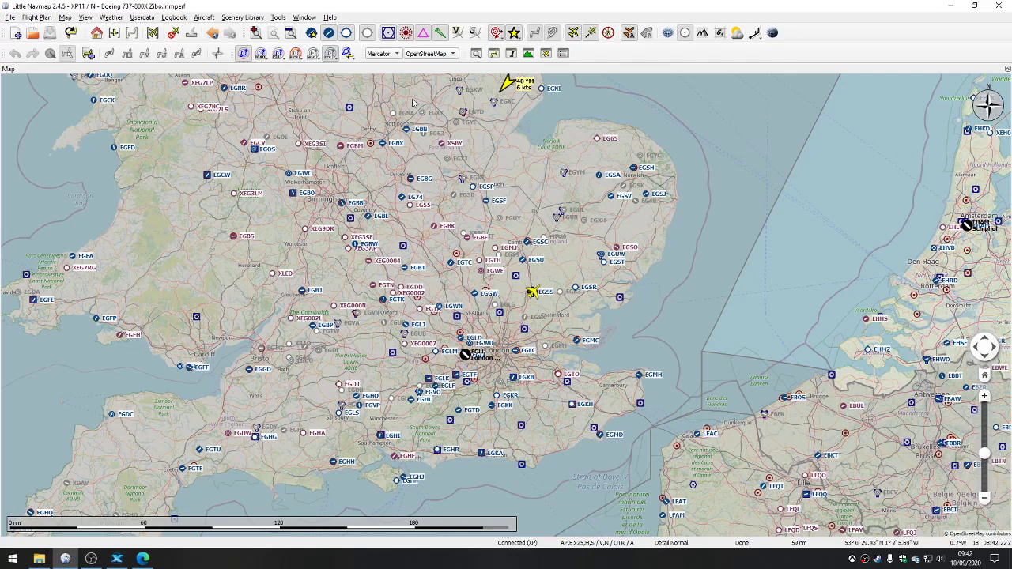
Step: Add the Approach airspaces to the map and look at them around London and southern England
left_click(330, 53)
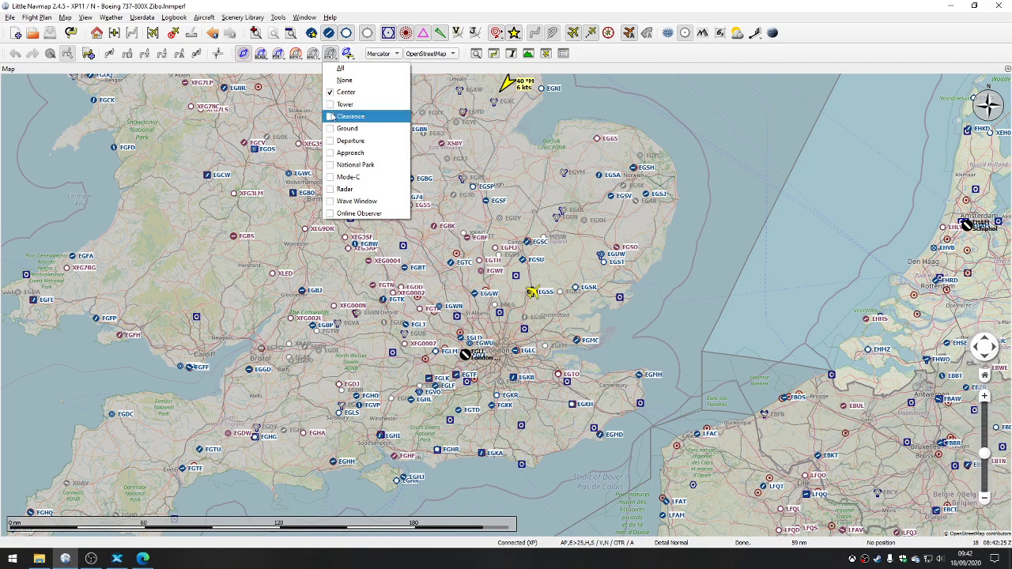
left_click(329, 155)
scroll(522, 332, "up", 2)
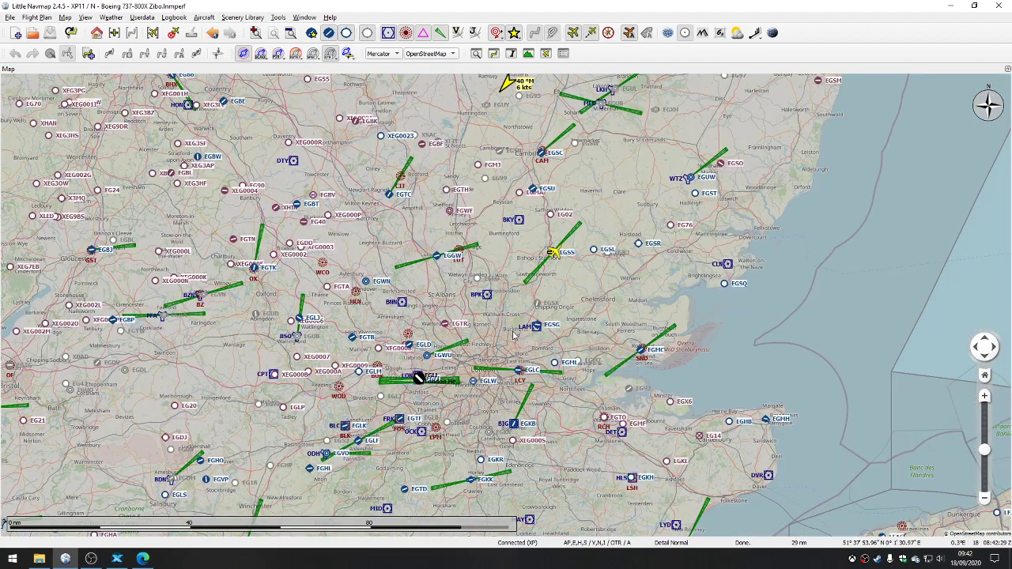
scroll(514, 336, "down", 2)
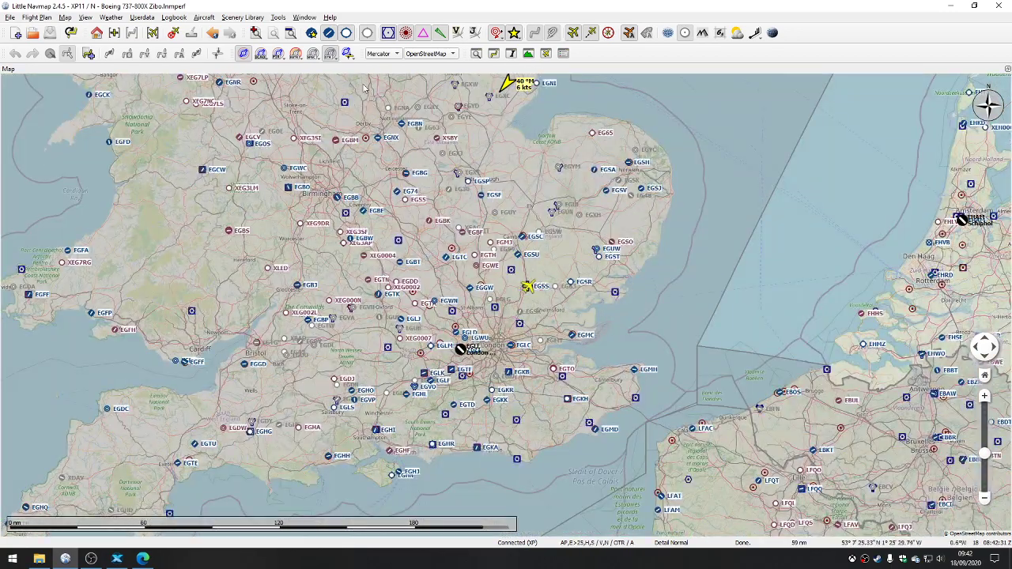
Step: Try showing every airspace type in the centers and other airspaces category, and hide them all again
left_click(330, 54)
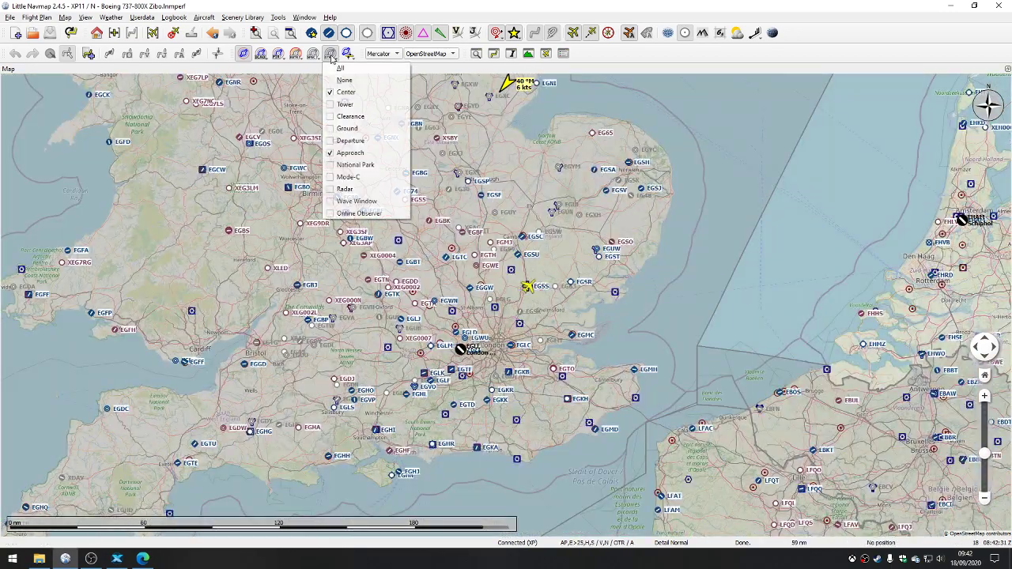
left_click(342, 81)
left_click_drag(578, 251, 500, 330)
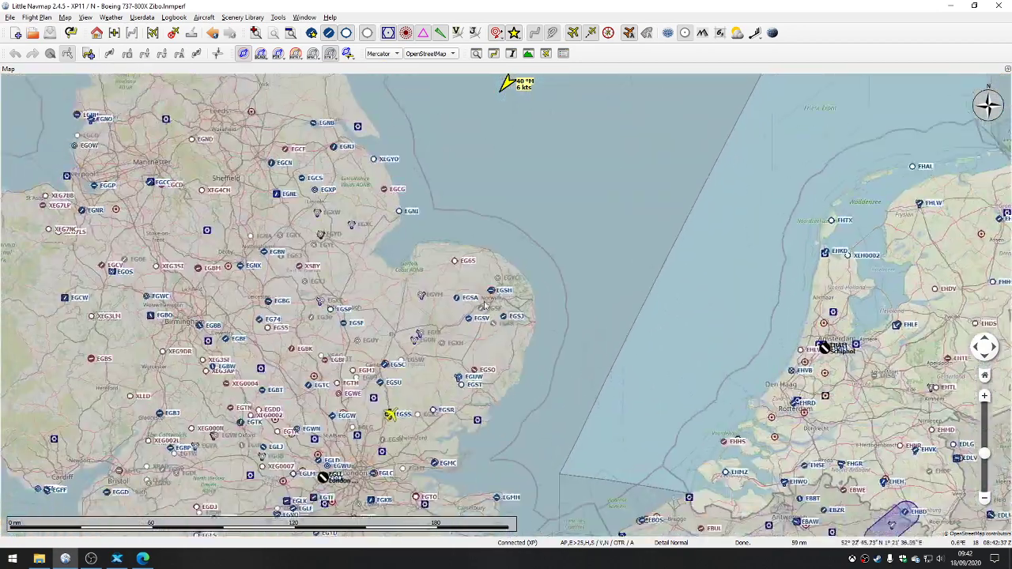
left_click(331, 53)
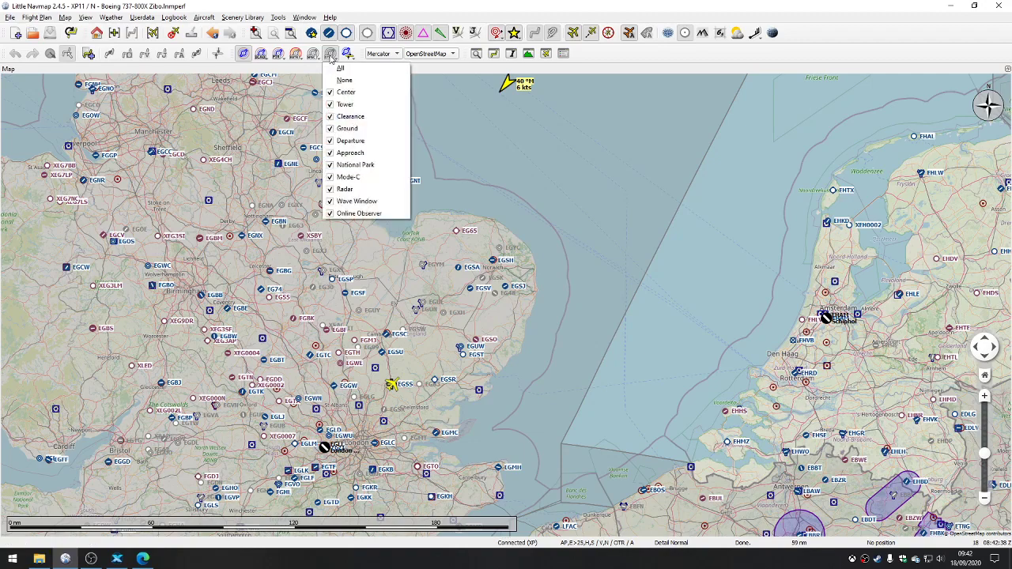
left_click(340, 68)
left_click(331, 53)
left_click(343, 80)
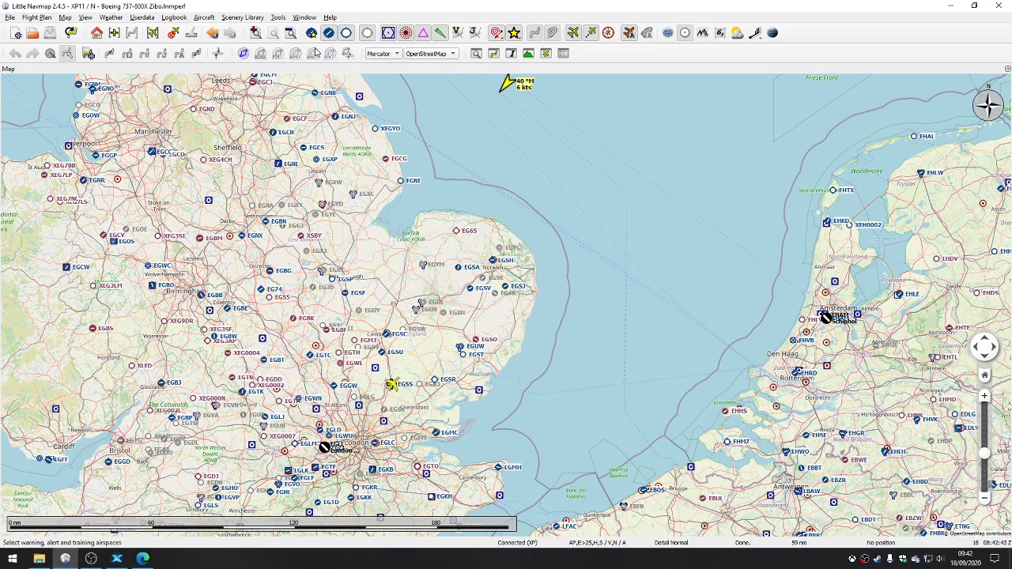
left_click_drag(241, 223, 349, 172)
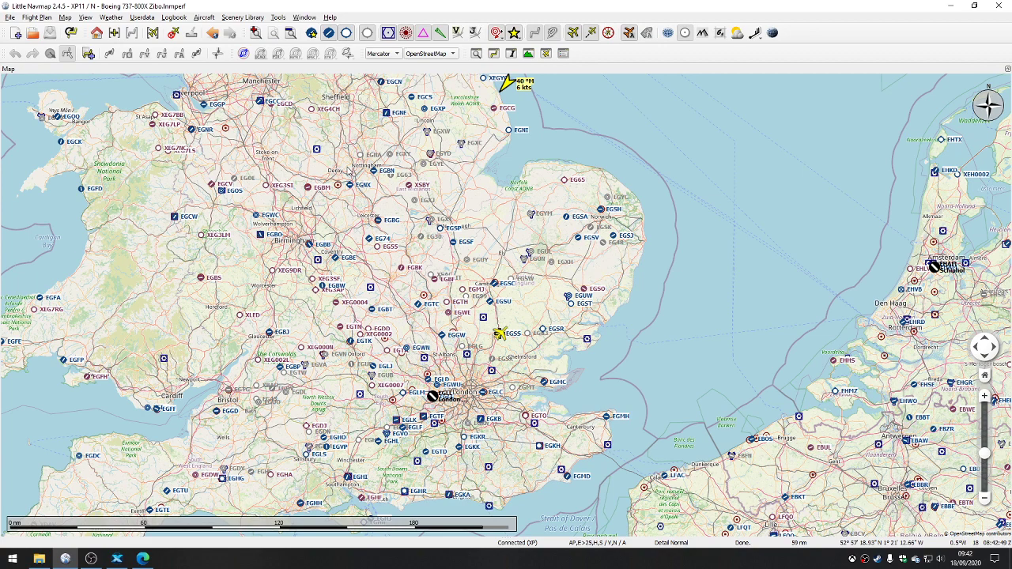
Step: Open the Search window, look through its userpoint and navaid searches, and display the airport search
left_click(305, 17)
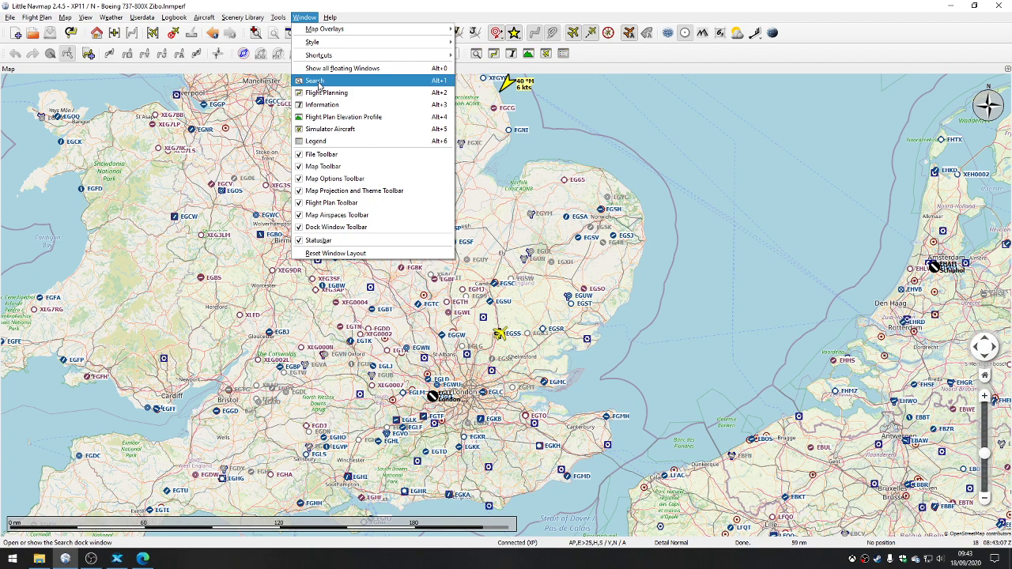
left_click(316, 81)
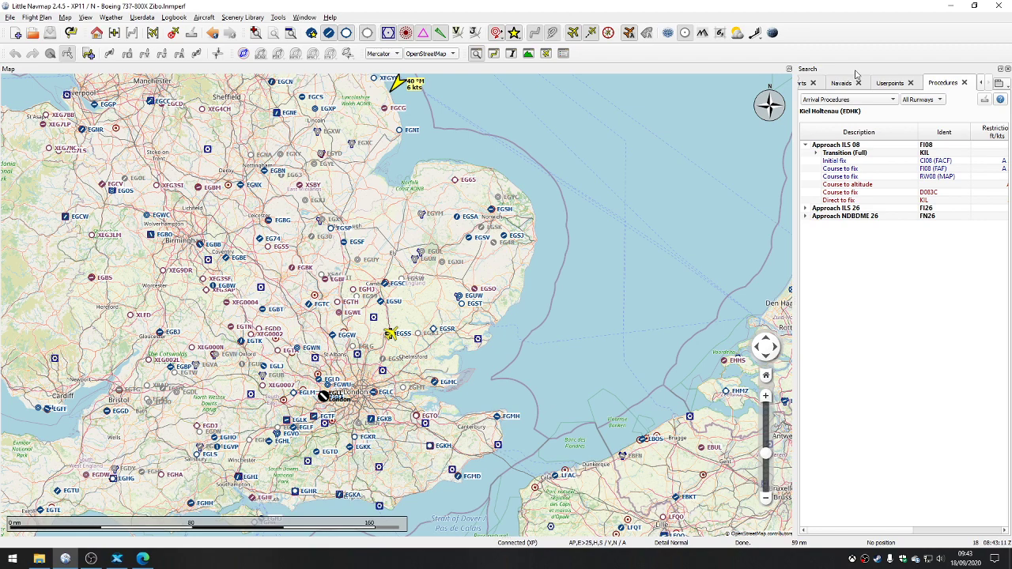
left_click(890, 83)
left_click(841, 83)
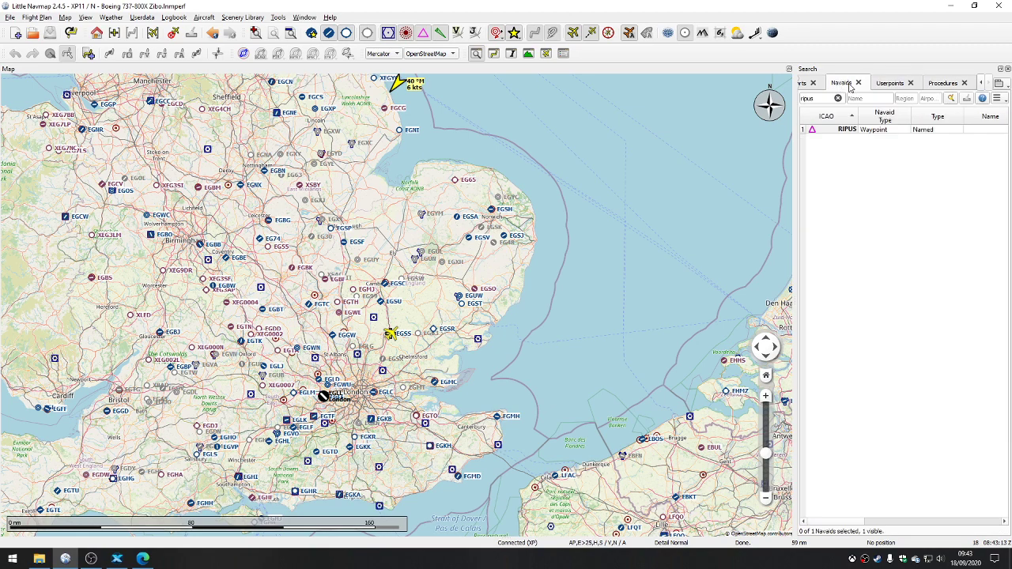
left_click(982, 83)
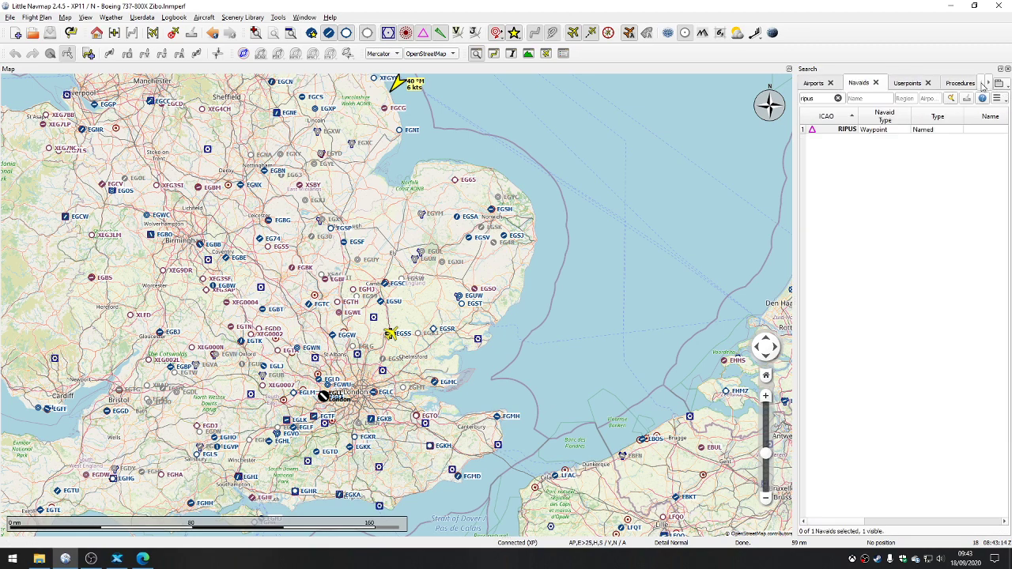
left_click(814, 83)
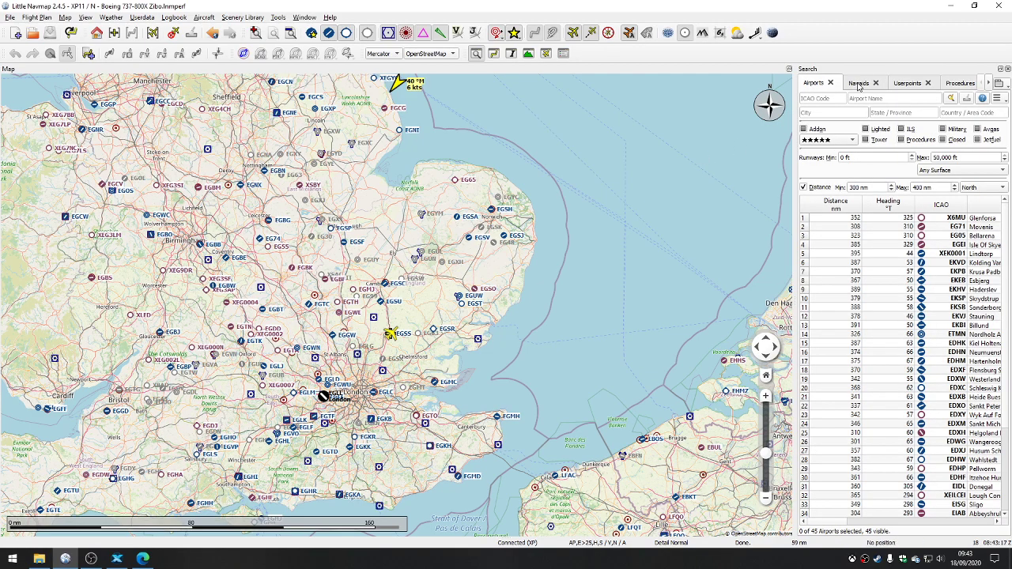
Step: Try moving the Search window, keep it docked beside the map and adjust its width
left_click_drag(863, 69, 1004, 290)
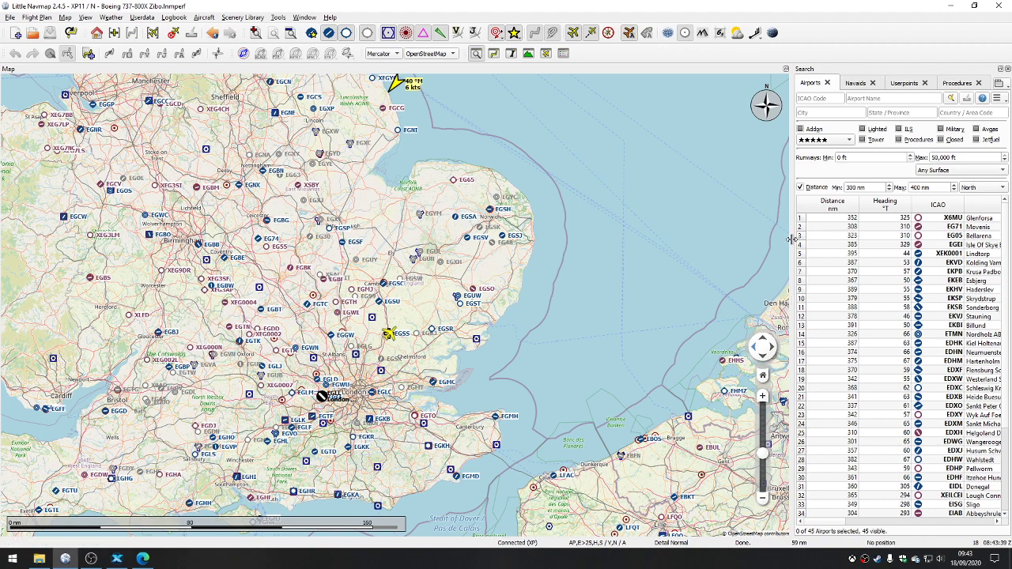
mouse_move(790, 240)
left_mouse_down()
mouse_move(667, 239)
mouse_move(800, 241)
left_mouse_up()
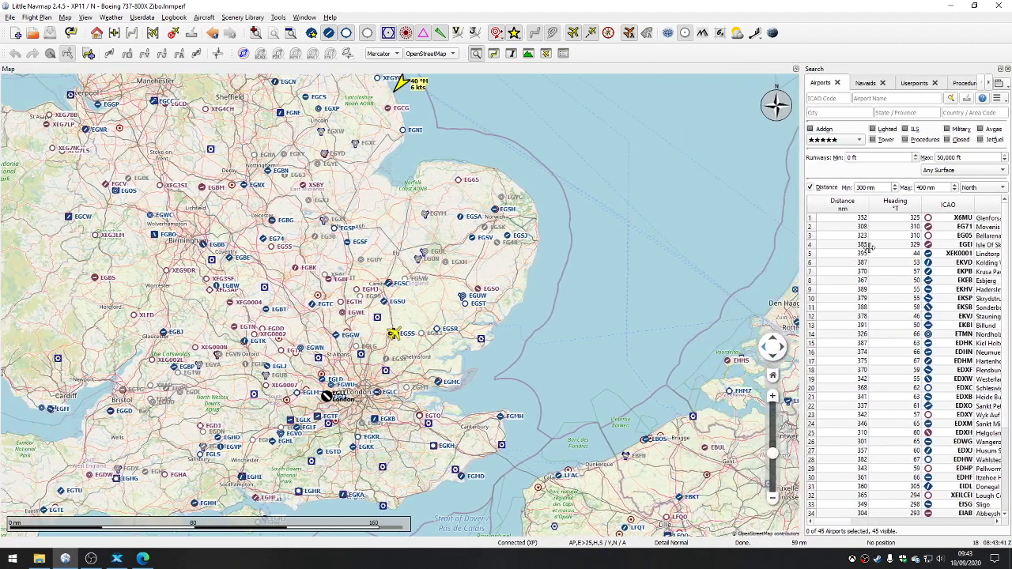
left_click_drag(870, 247, 818, 246)
Step: Open the Flight Planning window and keep it docked beside the map, opposite the Search window
left_click(307, 17)
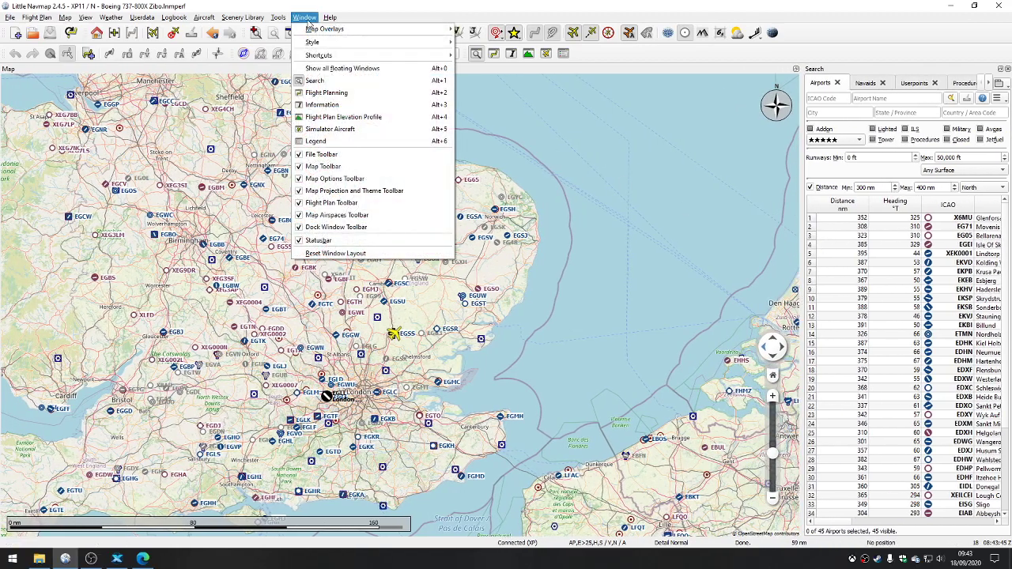
left_click(326, 93)
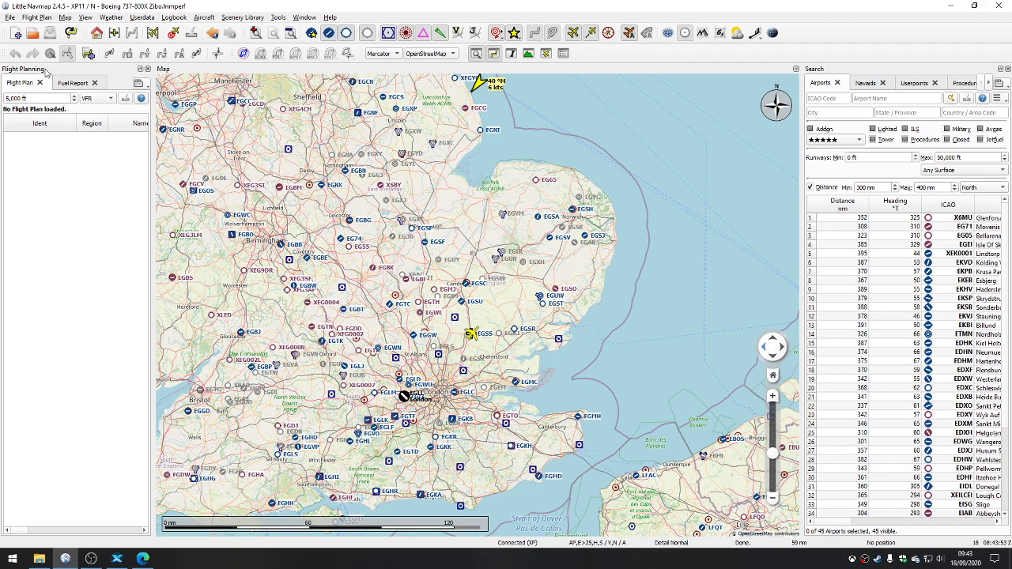
left_click_drag(45, 71, 3, 245)
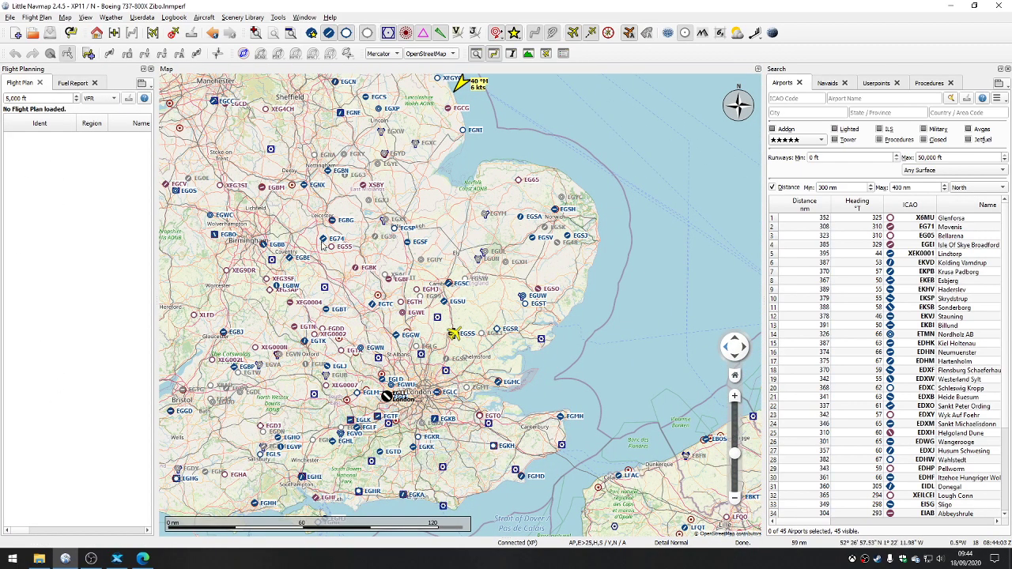
Step: Open the Information window and dock it beneath the Flight Planning window
left_click(306, 19)
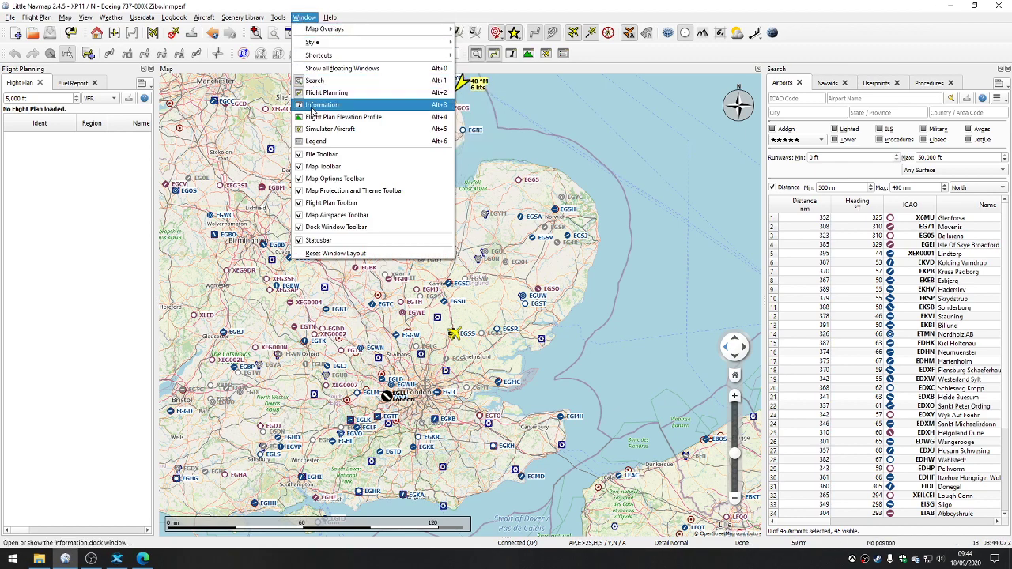
left_click(321, 106)
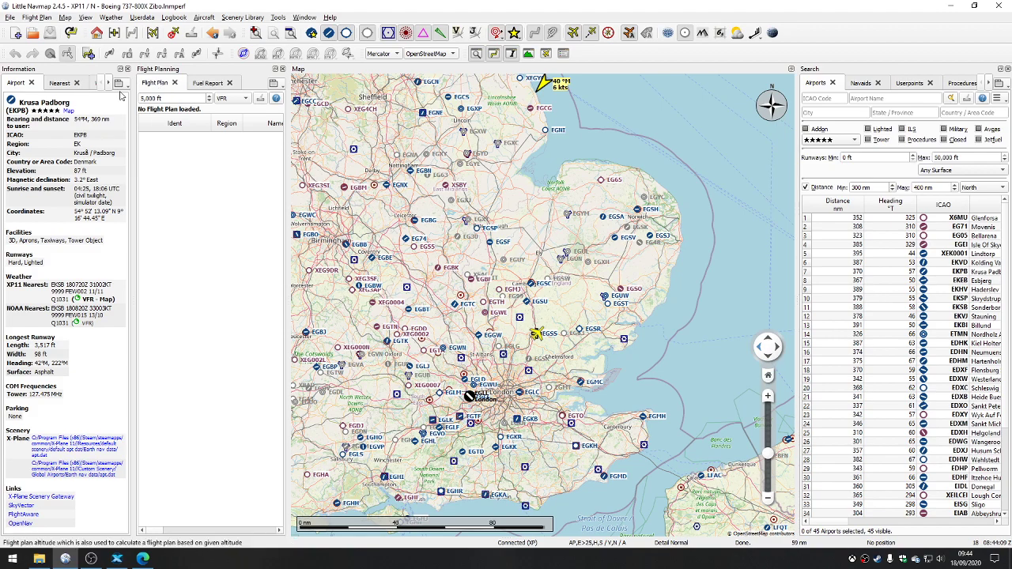
left_click_drag(34, 72, 68, 313)
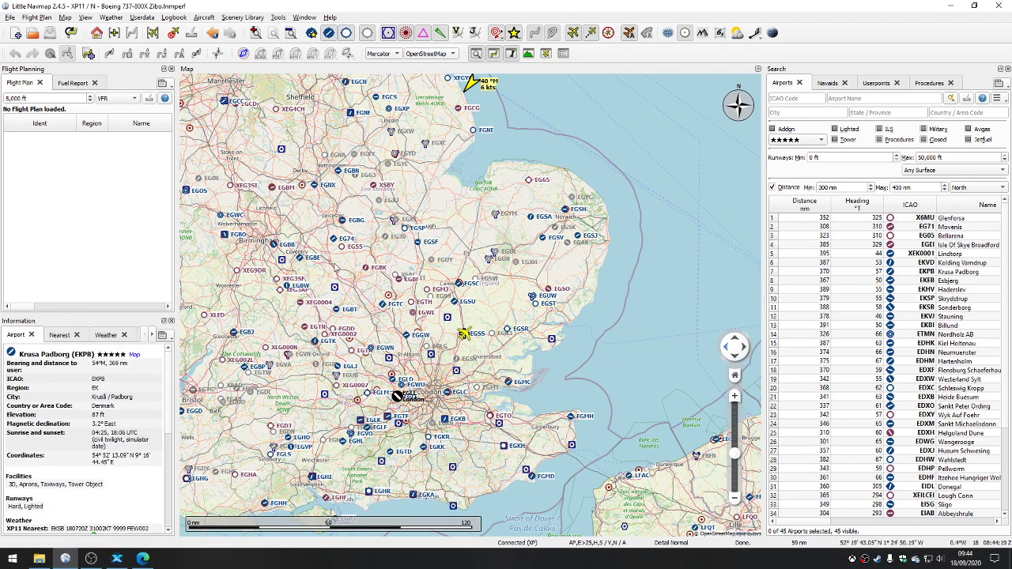
Step: Show the information for Bruntingthorpe airport (EG74) and read through its weather, runway, frequency and scenery details
right_click(338, 243)
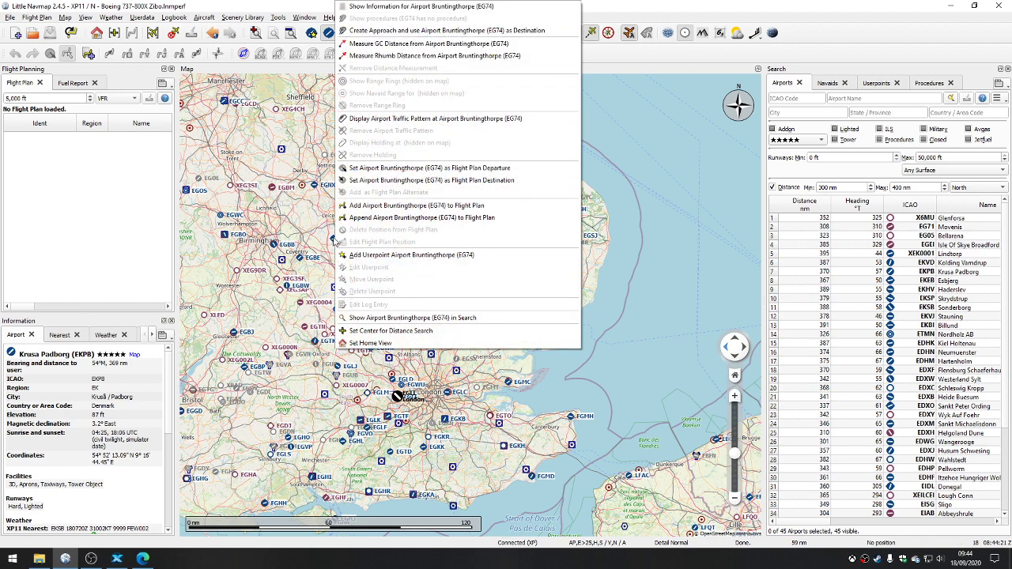
left_click(392, 9)
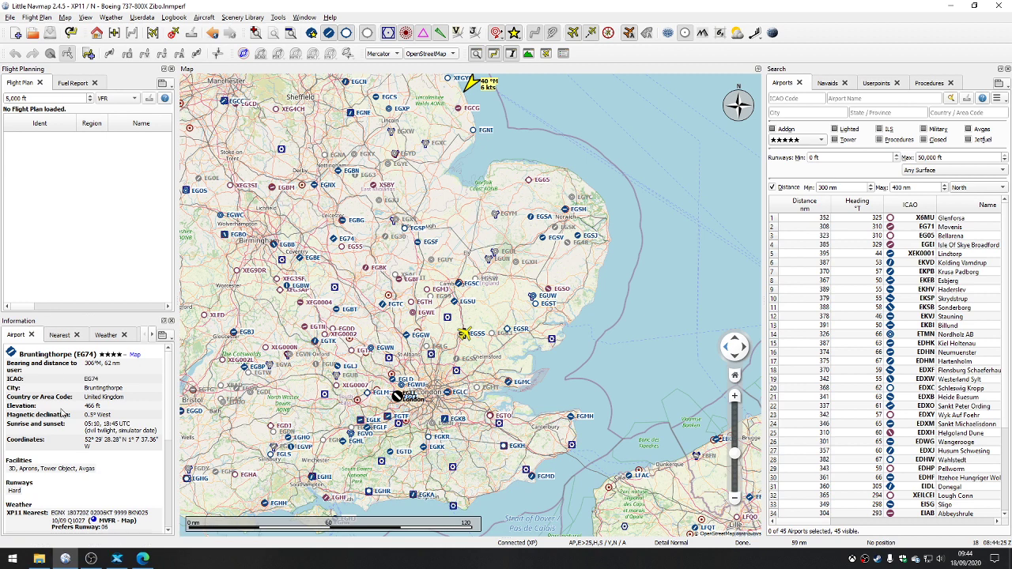
scroll(61, 411, "down", 3)
scroll(62, 406, "down", 2)
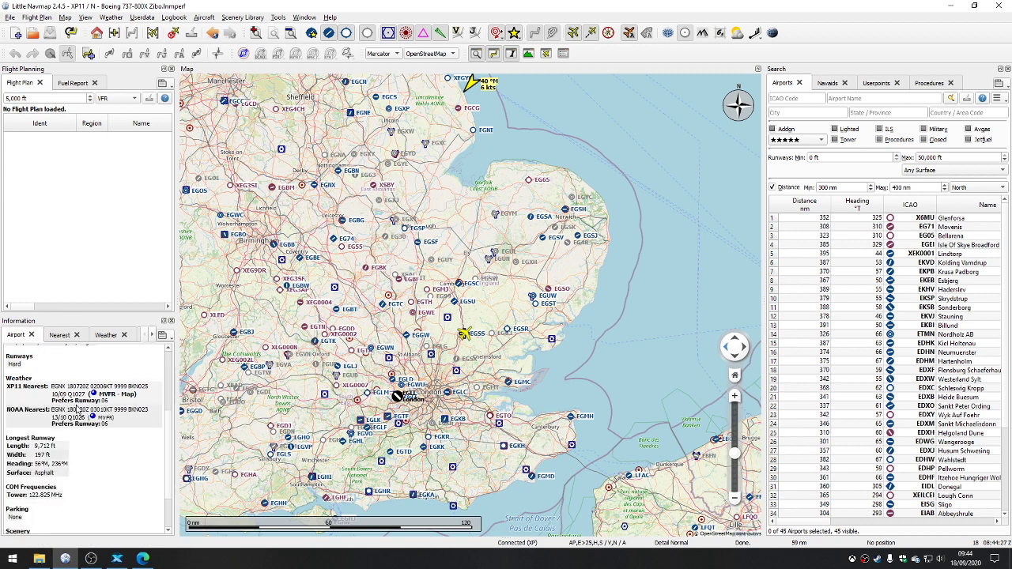
scroll(71, 411, "down", 2)
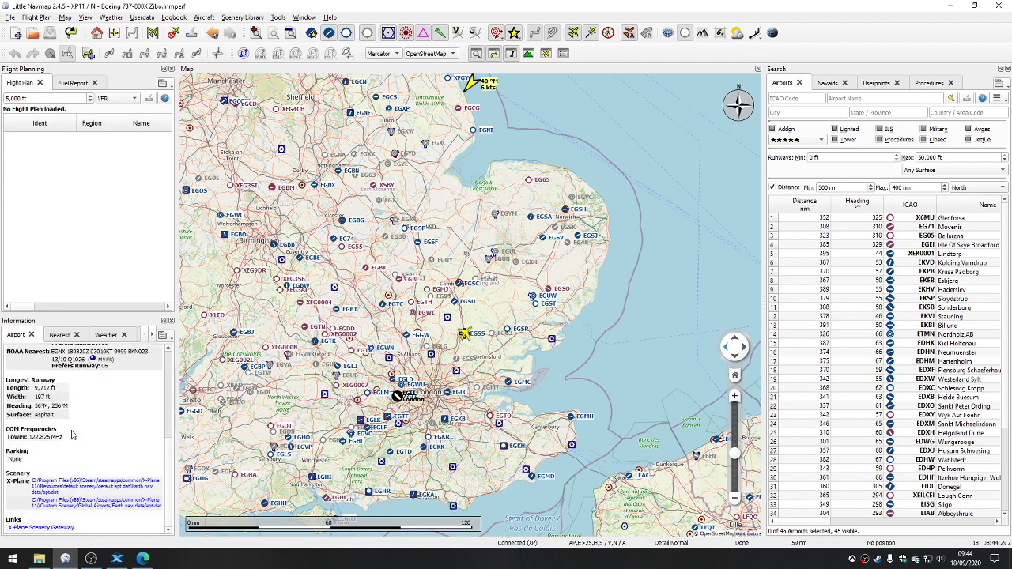
scroll(72, 427, "up", 3)
Step: Review Bruntingthorpe's nearest airports and navaids and its weather report, and return to the airport overview
left_click(60, 335)
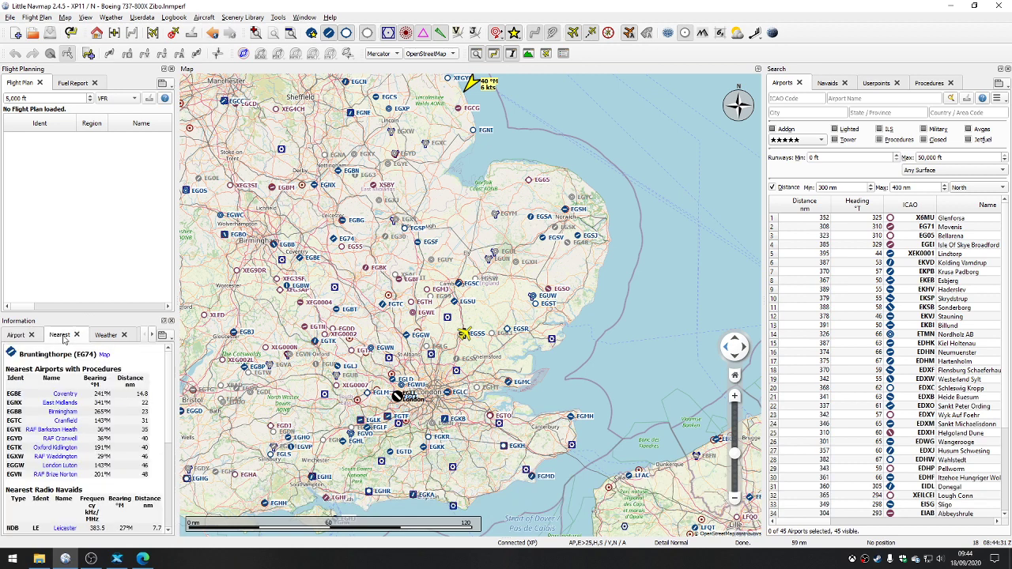
scroll(81, 456, "down", 5)
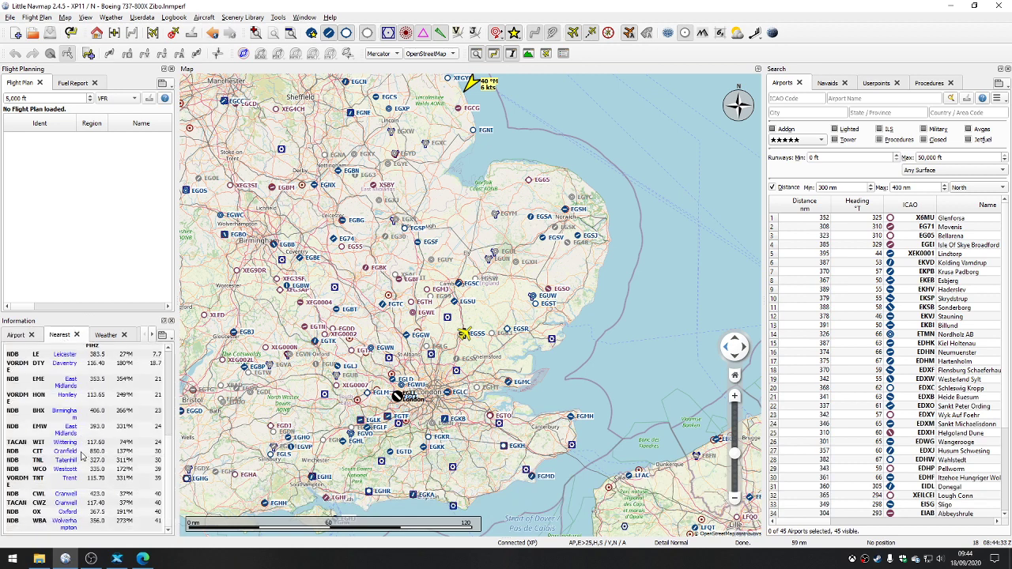
scroll(82, 456, "up", 5)
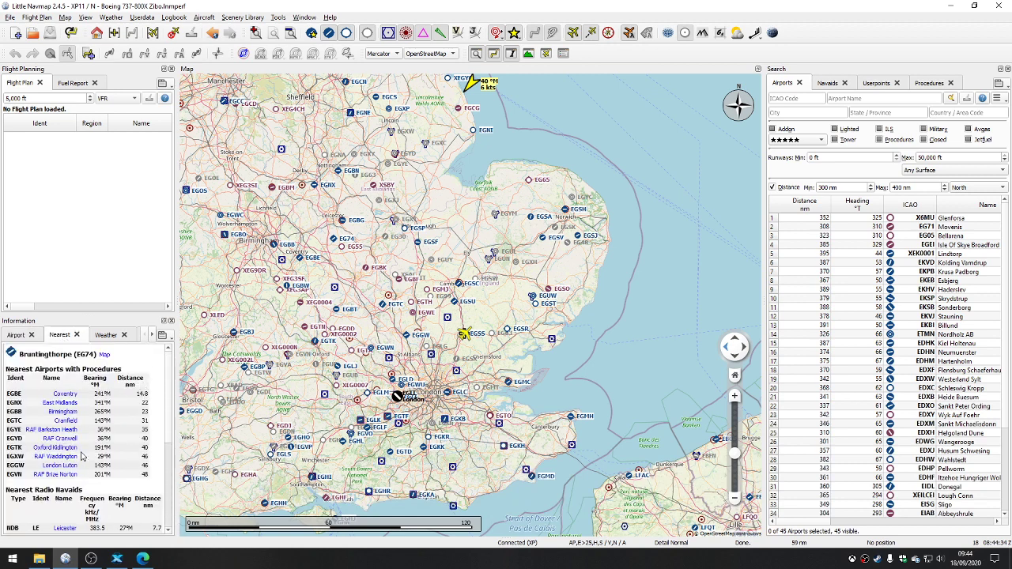
left_click(107, 335)
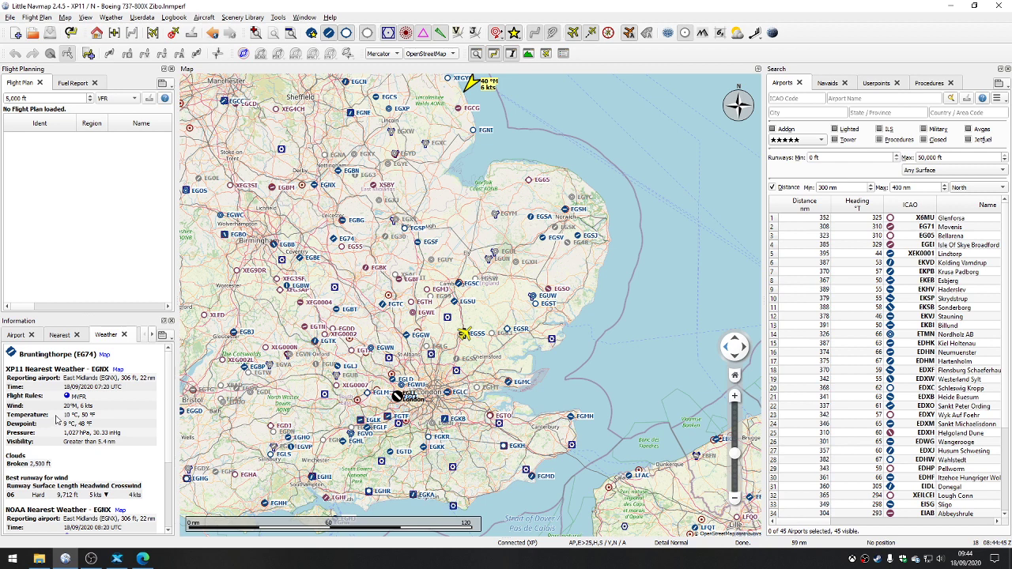
left_click(15, 335)
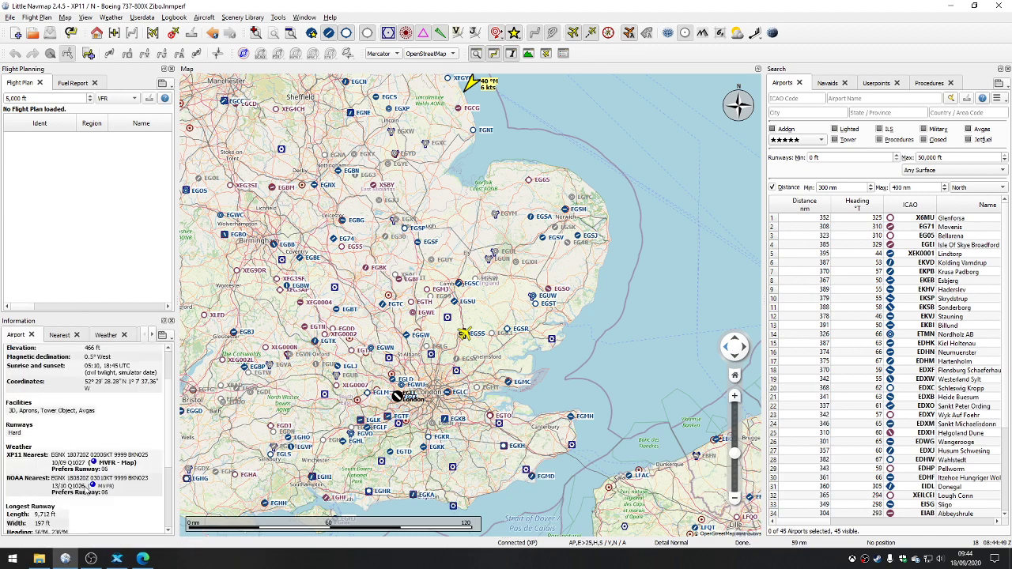
scroll(85, 486, "up", 2)
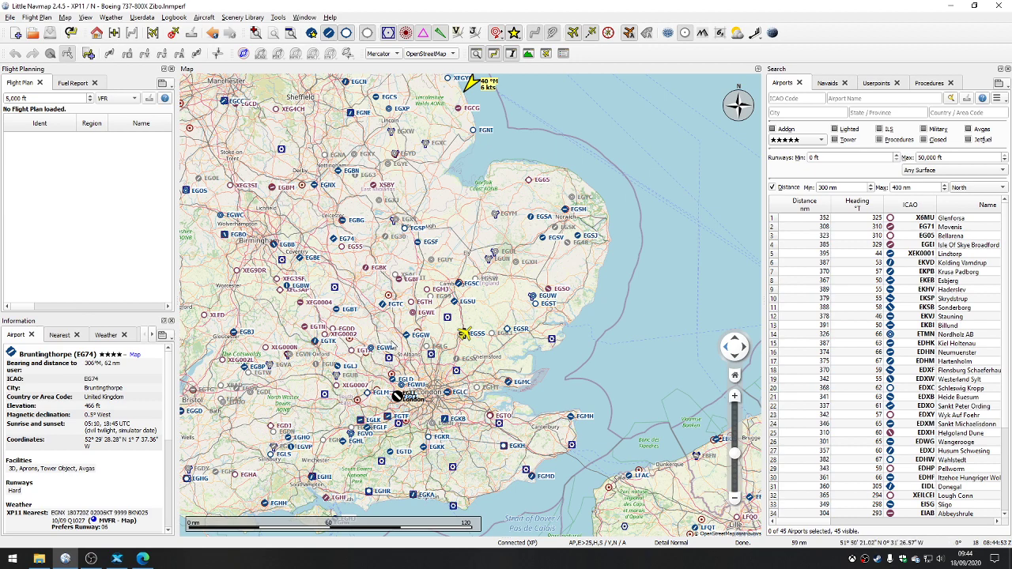
Step: Open the Flight Plan Elevation Profile window, dock it directly beneath the map and reduce its height
left_click(303, 17)
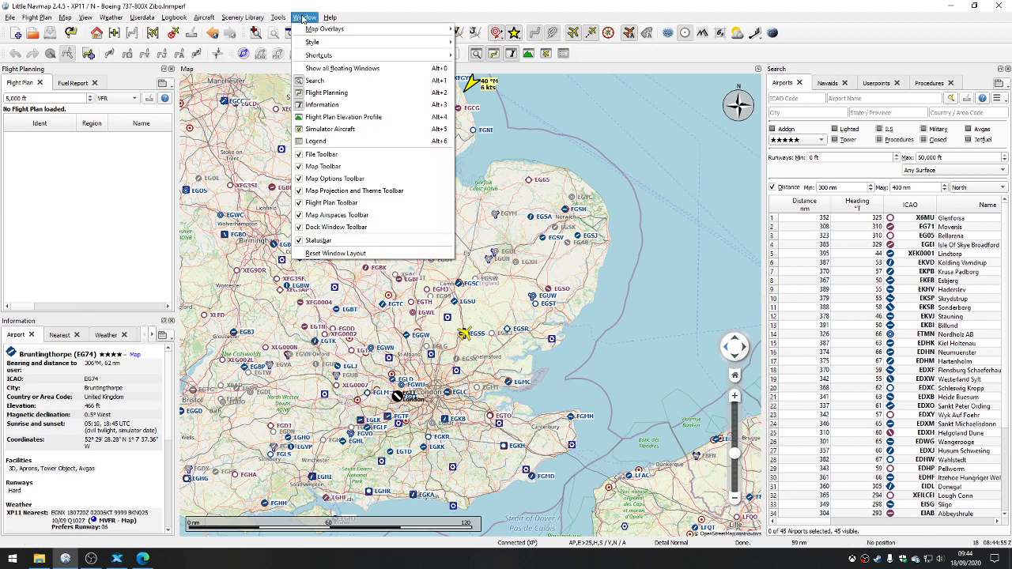
left_click(332, 122)
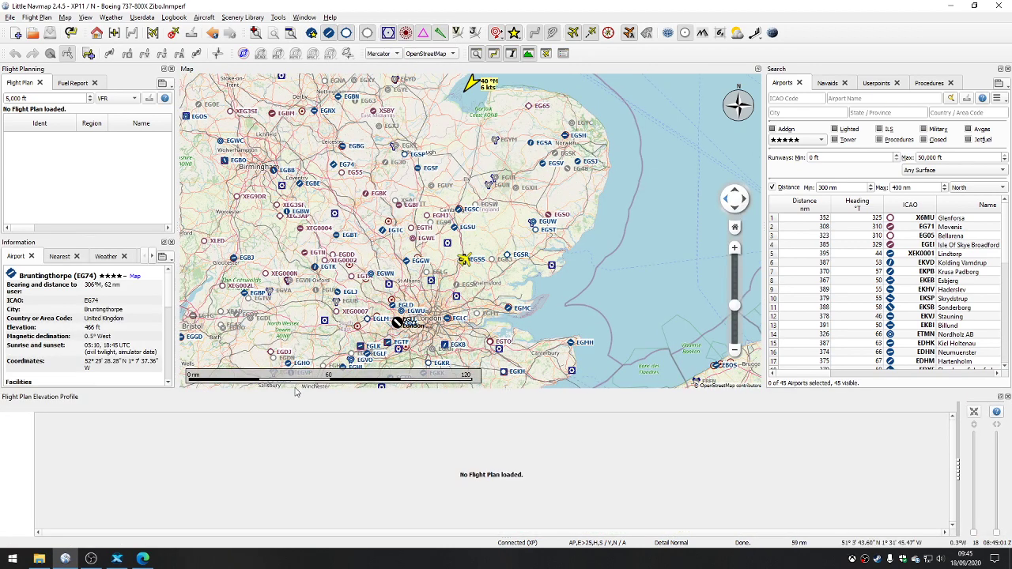
left_click_drag(291, 396, 457, 475)
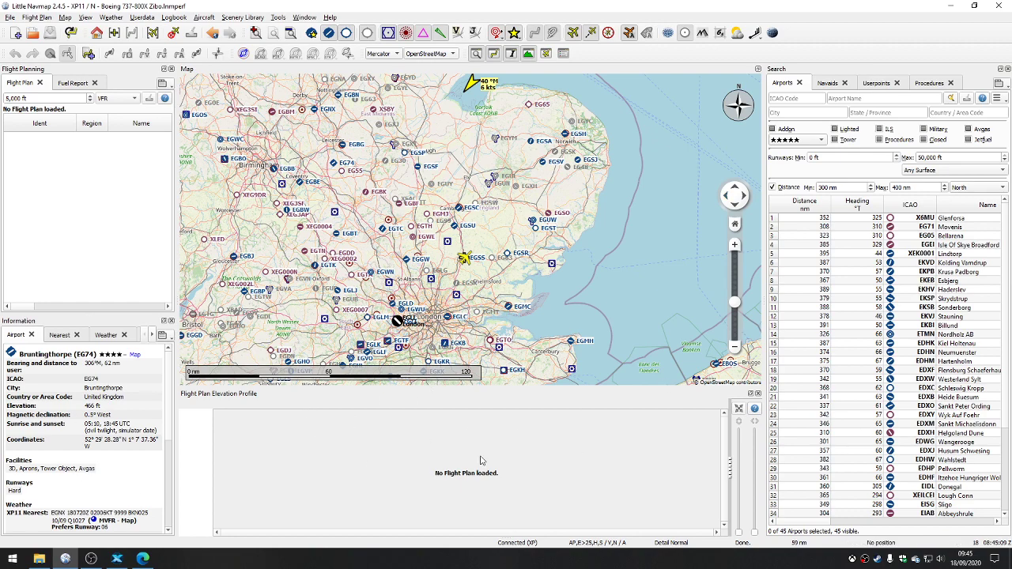
left_click_drag(478, 393, 484, 424)
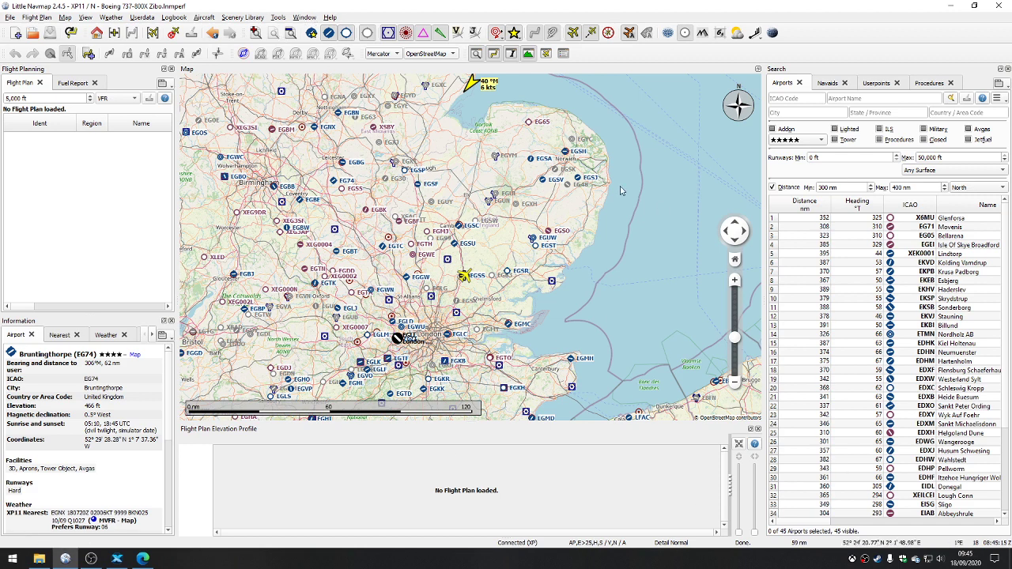
Step: Open the Simulator Aircraft window and dock it beneath the Search window
left_click(302, 18)
mouse_move(329, 17)
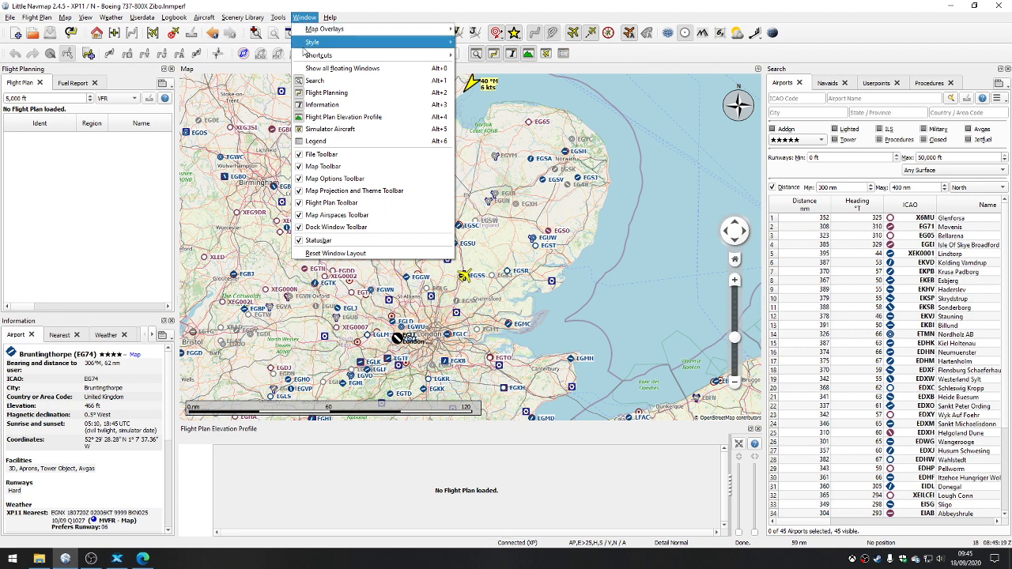
left_click(329, 129)
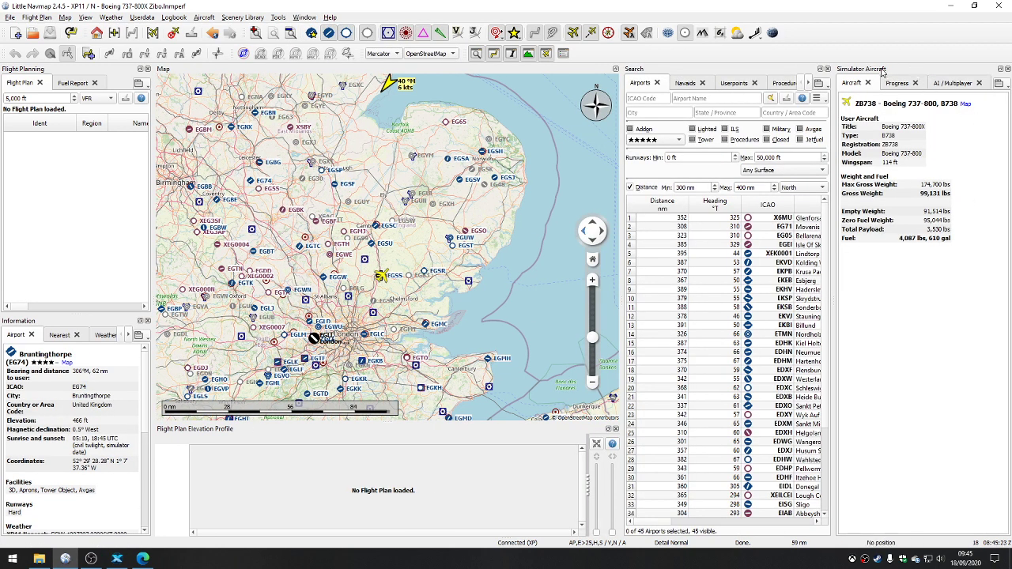
left_click_drag(881, 72, 842, 364)
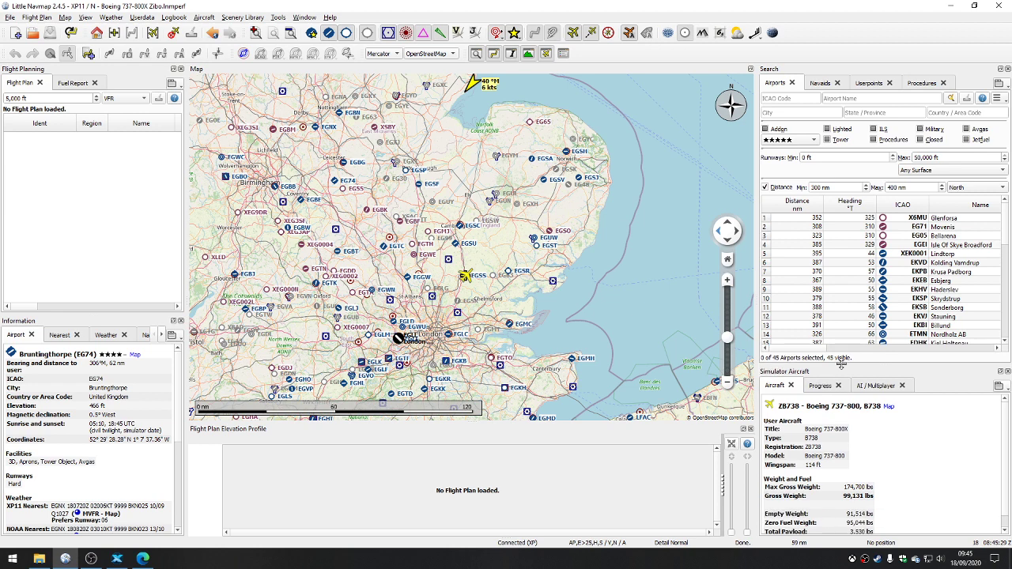
Step: Look through the AI / Multiplayer and Progress information for the simulator aircraft, and return to the aircraft details
left_click(874, 386)
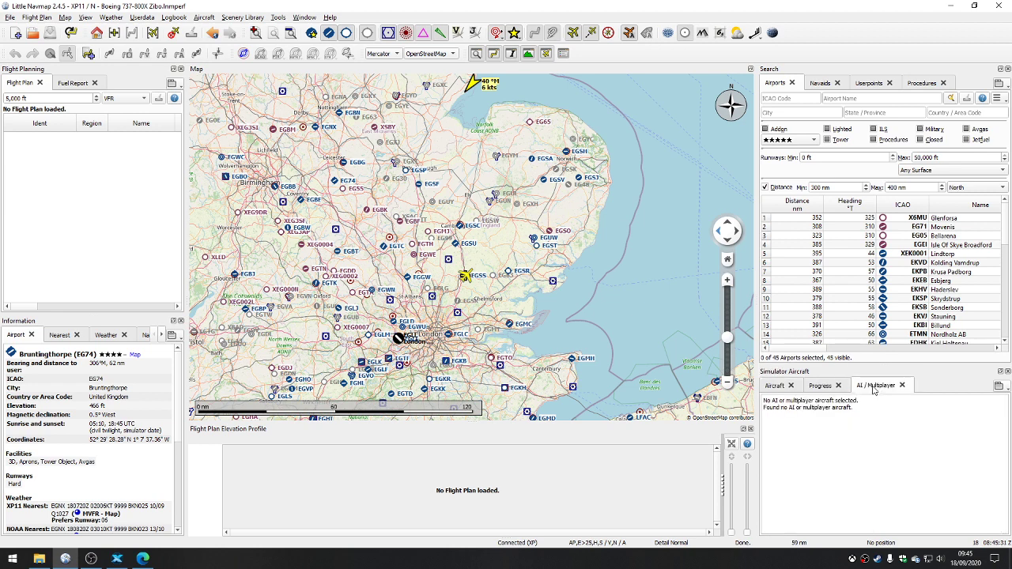
left_click(822, 386)
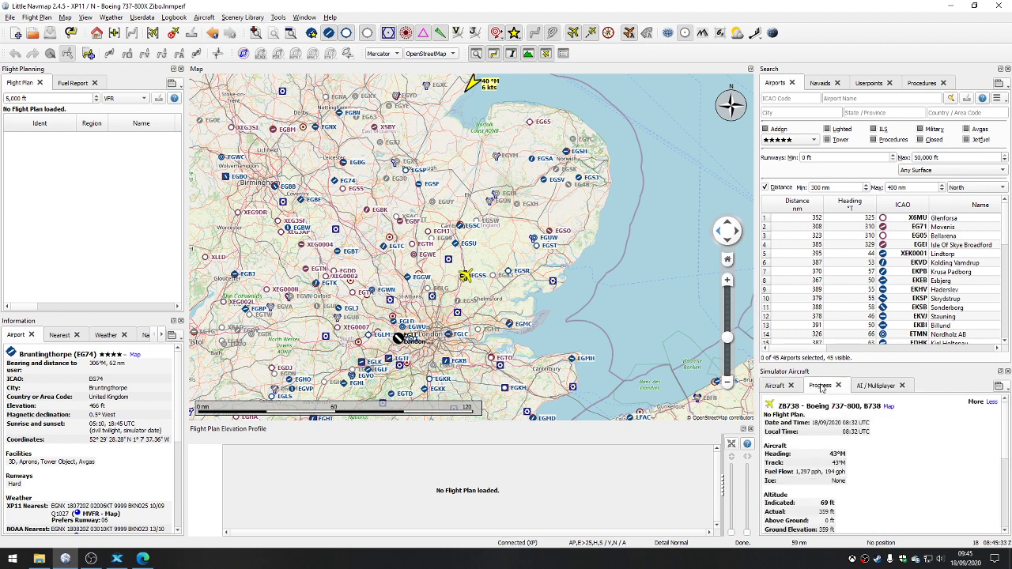
scroll(841, 437, "down", 5)
scroll(841, 438, "up", 5)
left_click(769, 386)
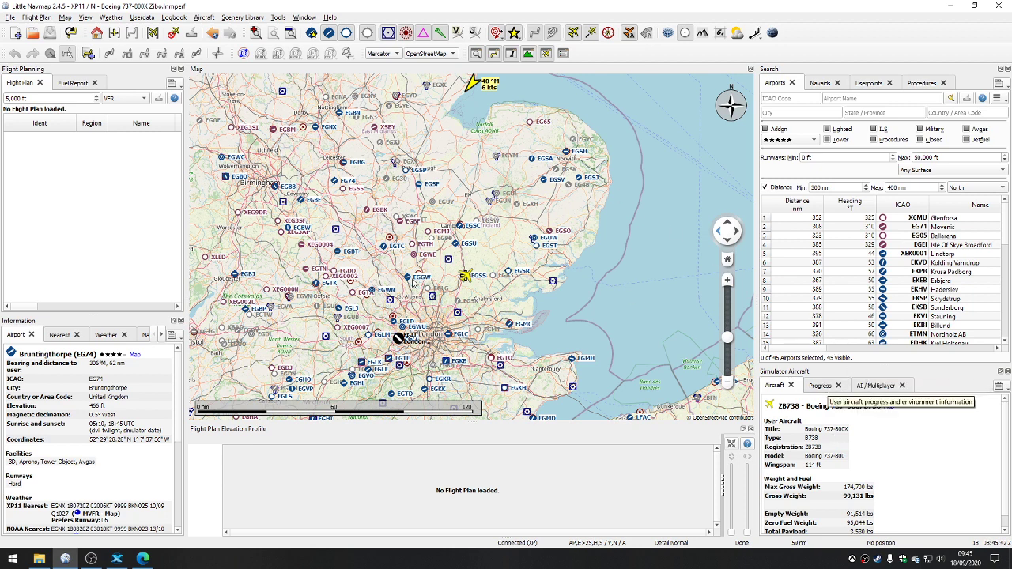
Step: Set London Stansted (EGSS) as the flight plan departure
scroll(370, 204, "down", 1)
left_click_drag(374, 199, 416, 213)
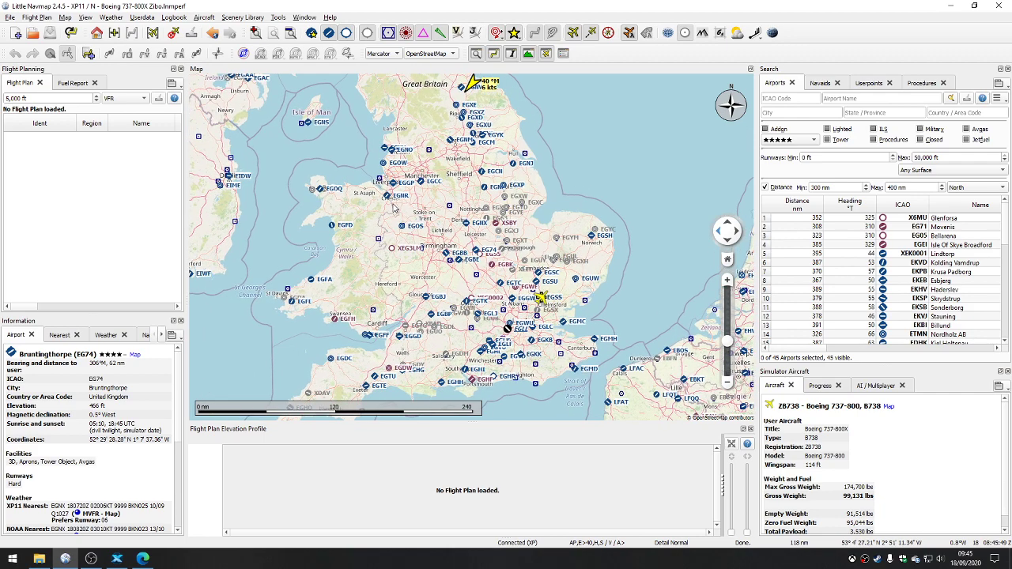
scroll(547, 292, "up", 2)
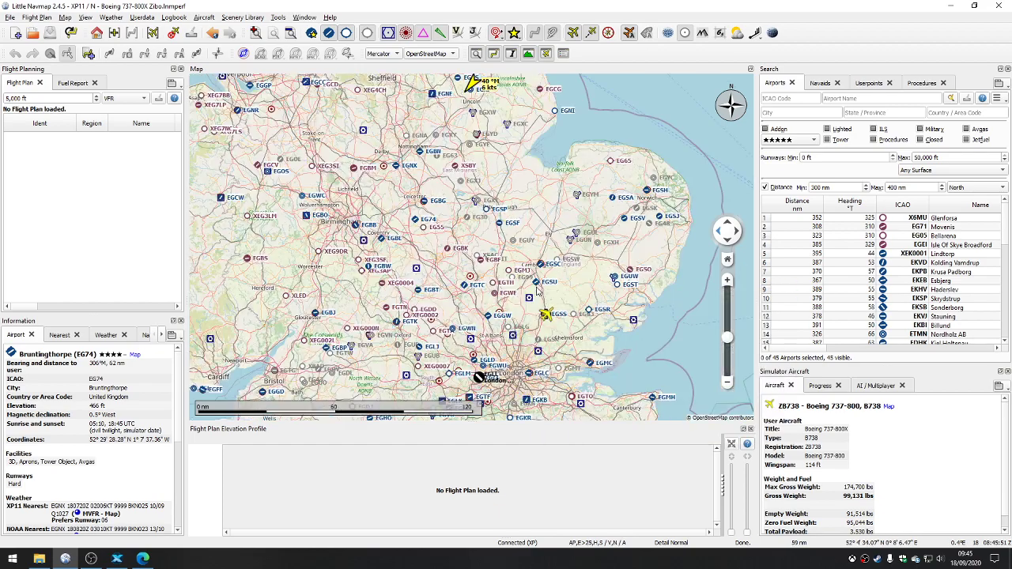
scroll(547, 331, "up", 4)
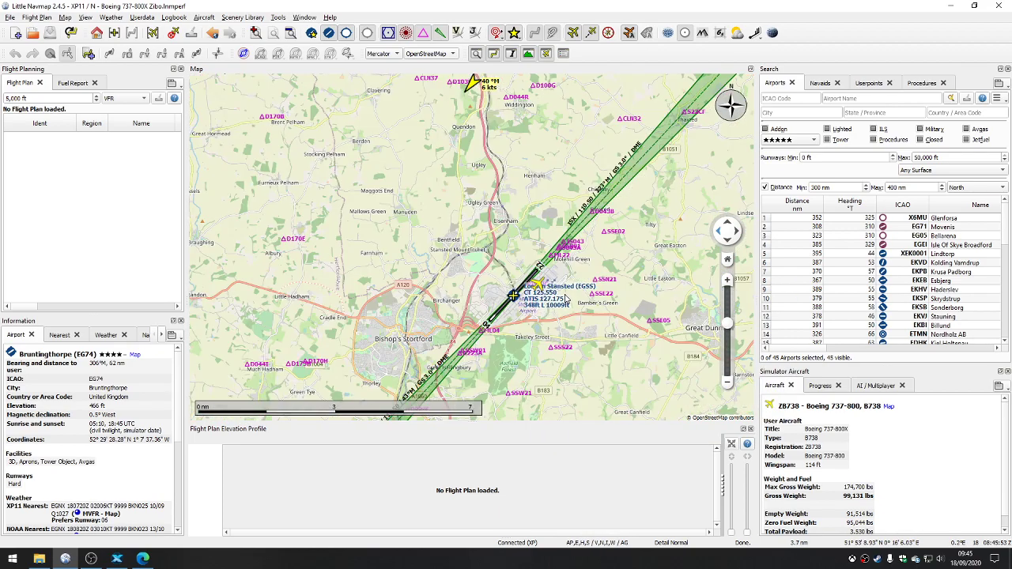
scroll(429, 225, "down", 4)
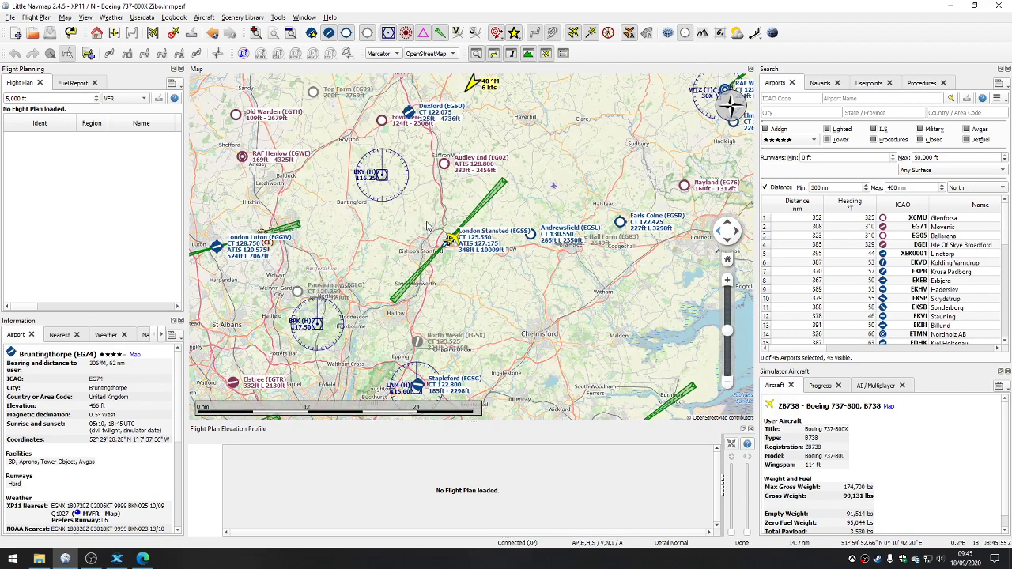
left_click_drag(425, 219, 492, 388)
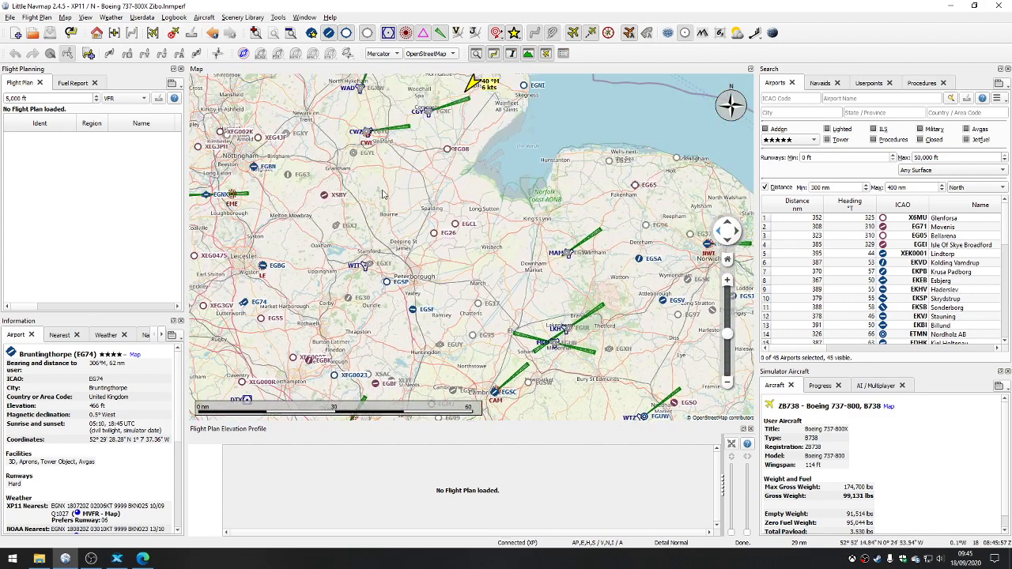
left_click_drag(362, 247, 506, 221)
scroll(427, 237, "down", 1)
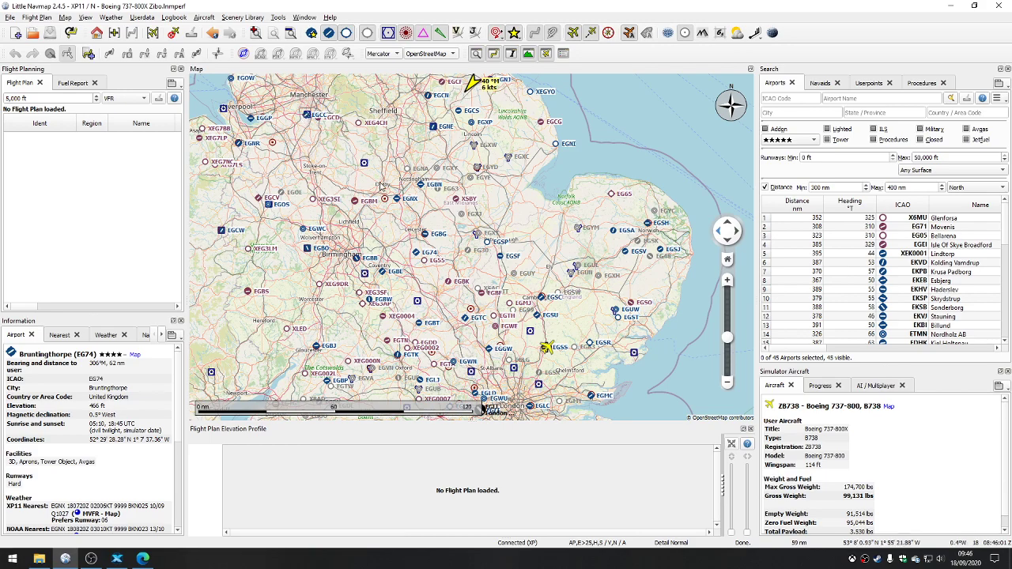
left_click_drag(482, 407, 463, 318)
scroll(532, 261, "up", 4)
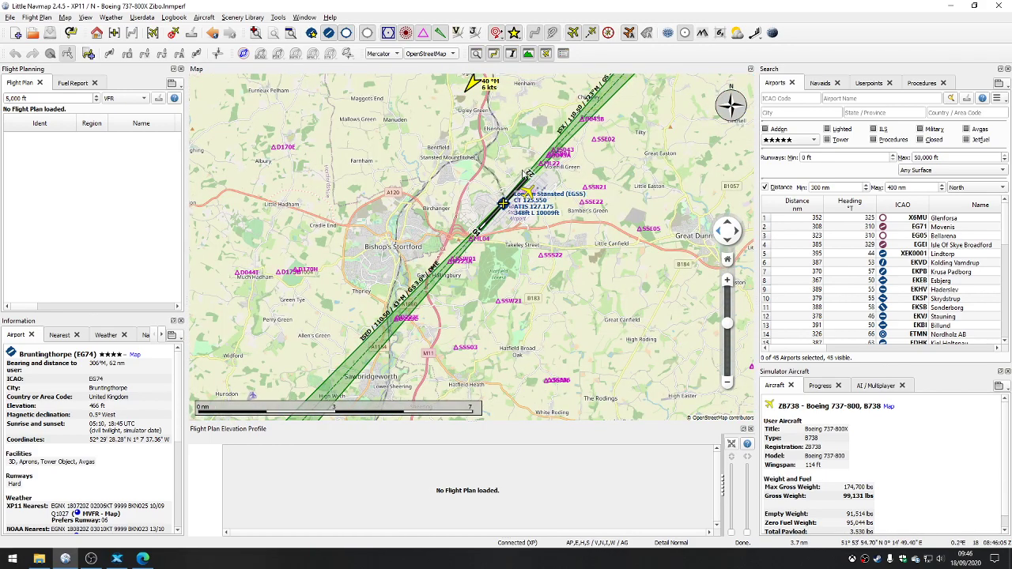
left_click_drag(522, 171, 502, 182)
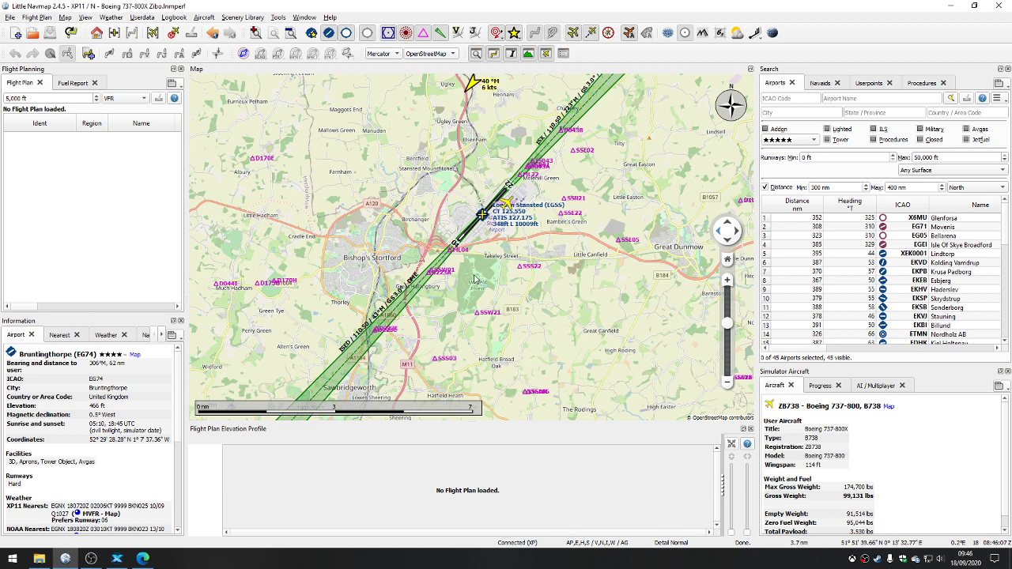
right_click(482, 214)
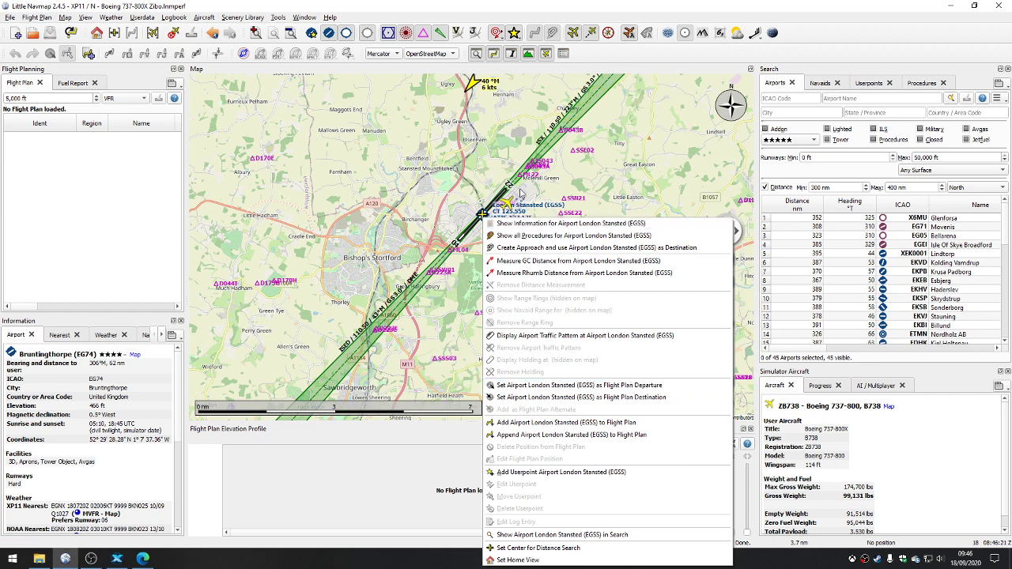
left_click(540, 387)
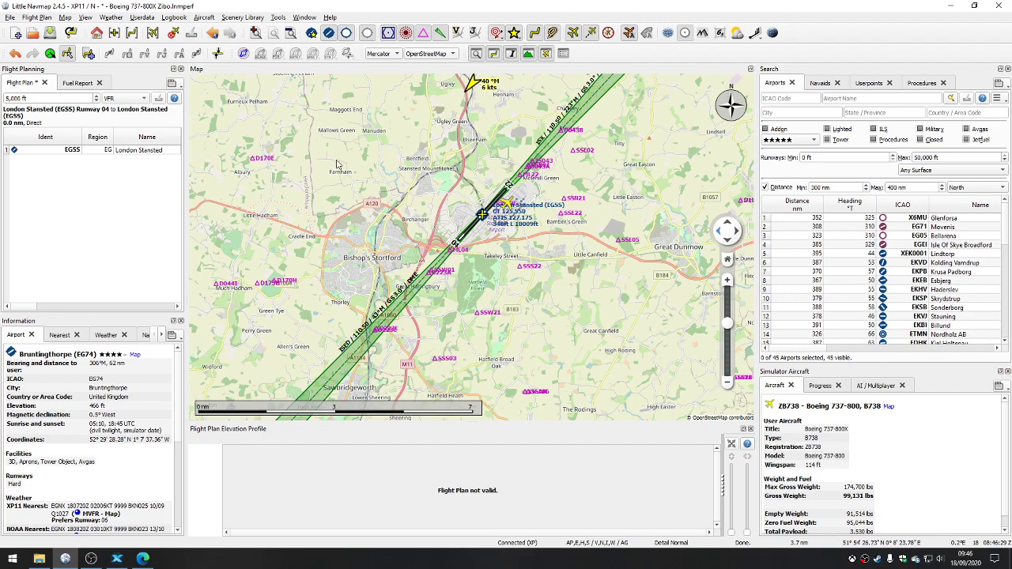
Step: Set Manchester Intl (EGCC) as the flight plan destination
scroll(352, 184, "down", 3)
left_click_drag(328, 167, 513, 401)
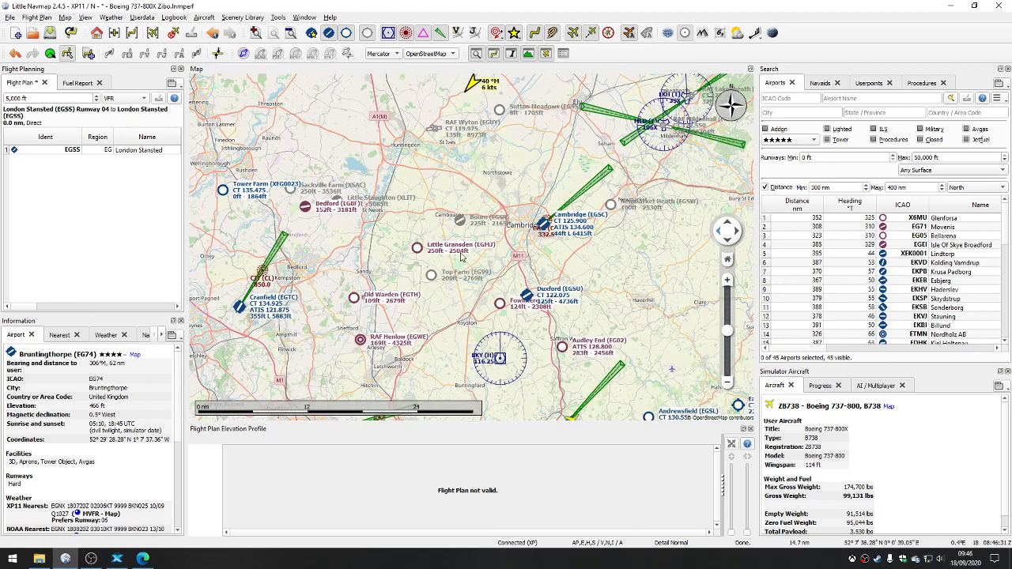
left_click_drag(348, 190, 498, 313)
scroll(478, 254, "down", 1)
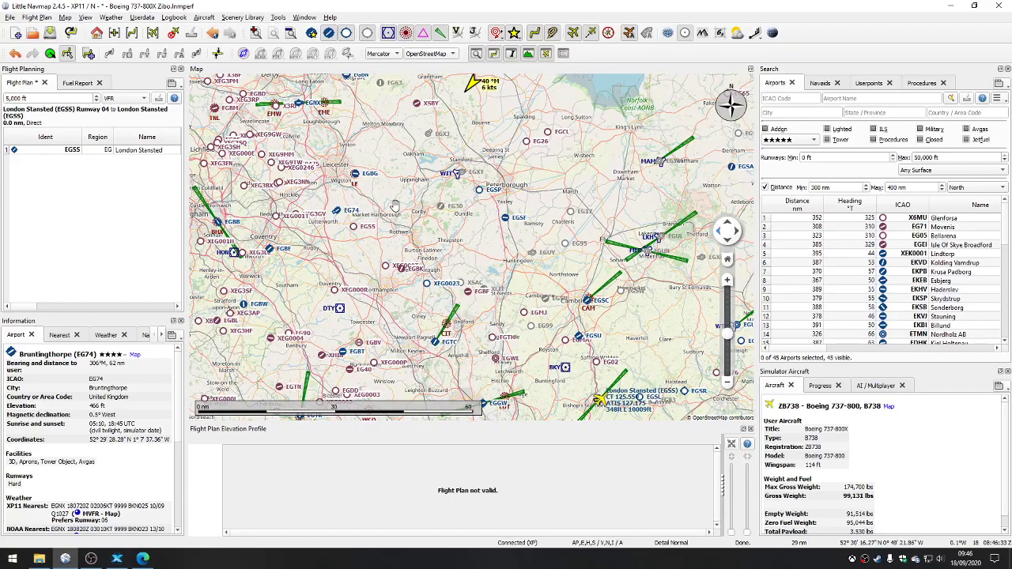
left_click_drag(398, 208, 602, 301)
left_click_drag(399, 184, 533, 322)
scroll(462, 167, "up", 4)
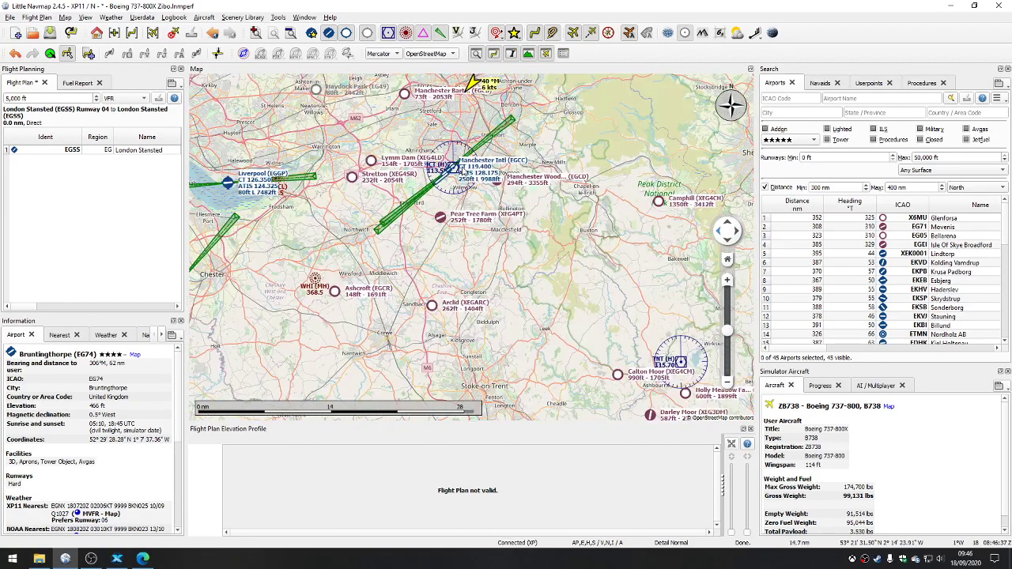
right_click(434, 174)
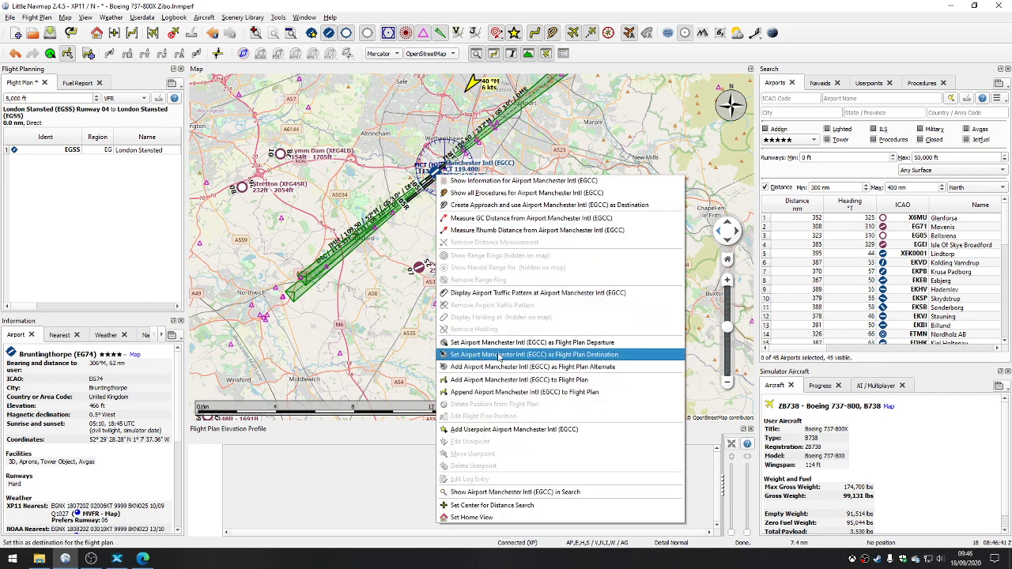
left_click(562, 355)
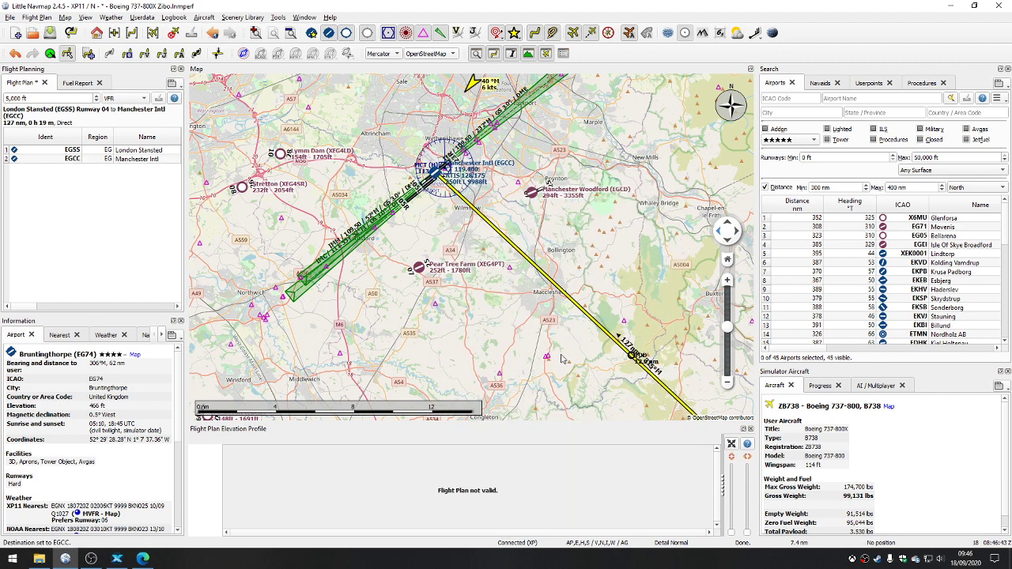
Step: Examine the direct flight plan route between Manchester and London Stansted along its length on the map
left_click_drag(620, 370, 507, 186)
scroll(562, 301, "down", 2)
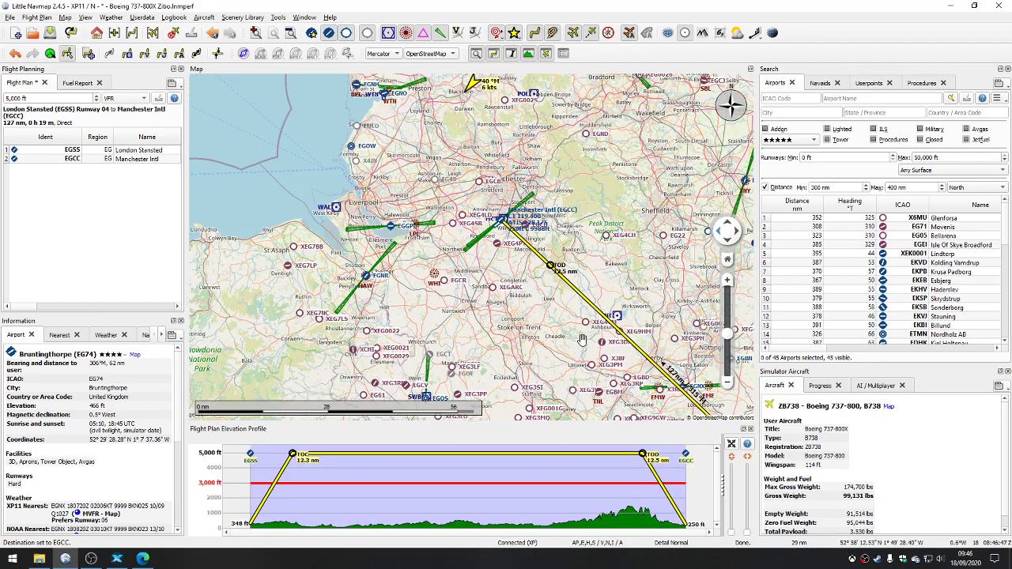
left_click_drag(583, 338, 546, 313)
scroll(546, 313, "down", 1)
scroll(656, 378, "down", 1)
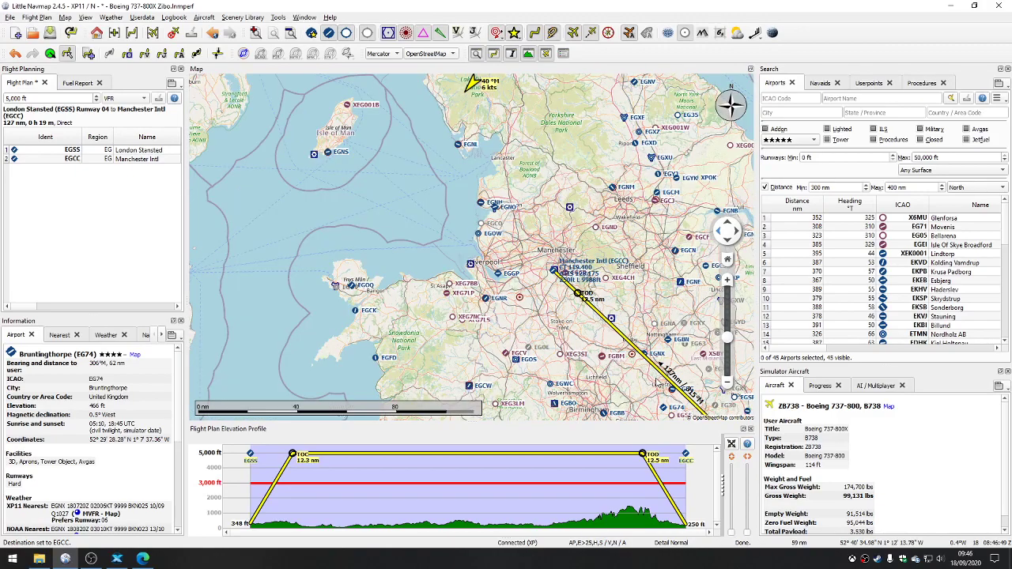
scroll(617, 359, "down", 1)
left_click_drag(617, 360, 546, 309)
scroll(542, 270, "up", 3)
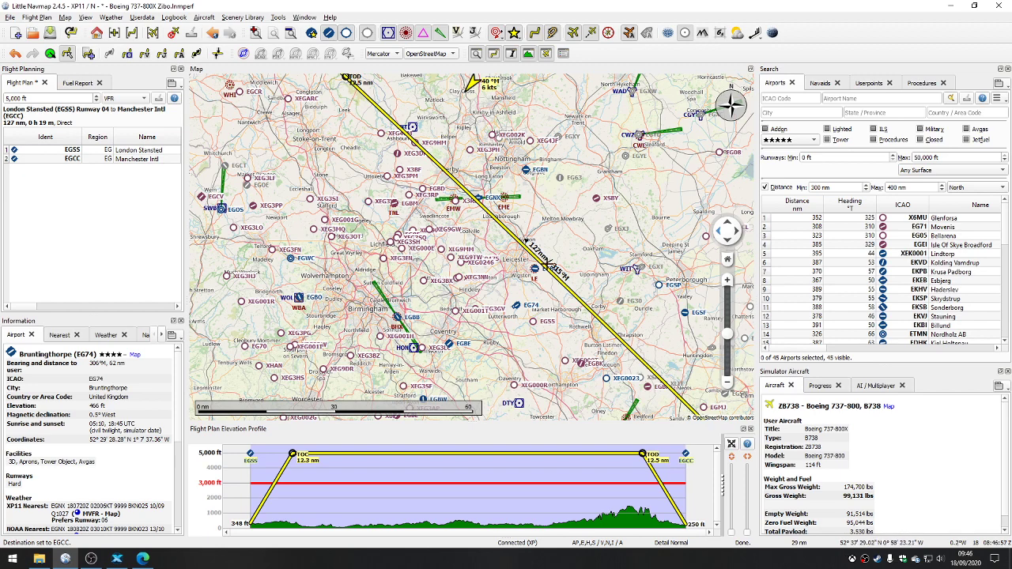
scroll(561, 278, "up", 2)
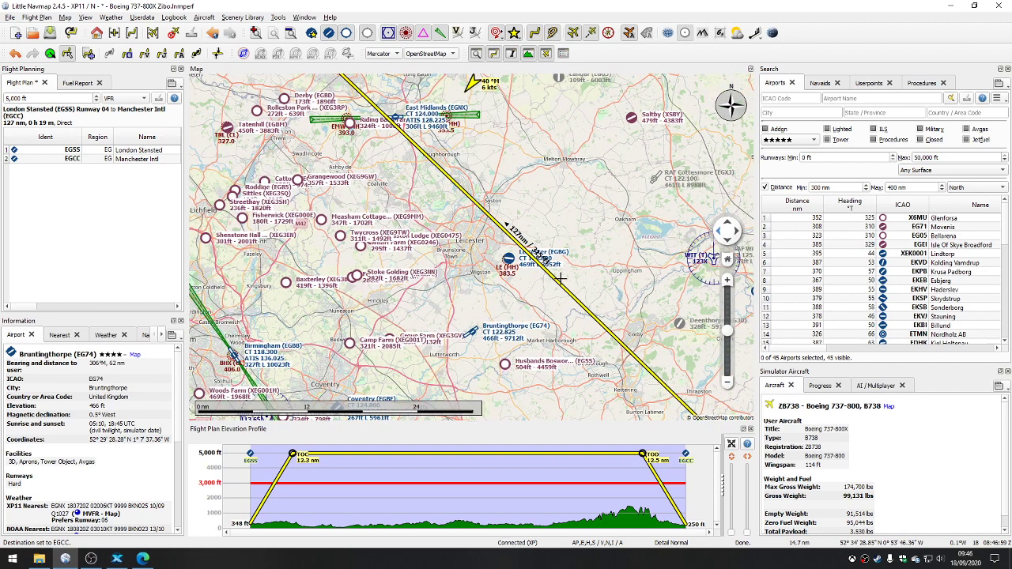
scroll(561, 279, "down", 5)
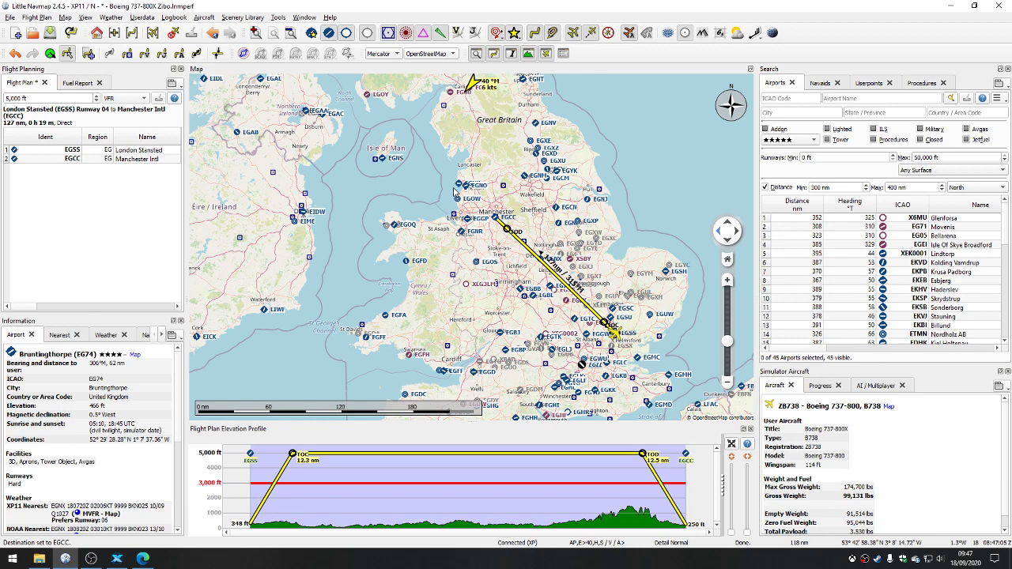
scroll(443, 237, "down", 4)
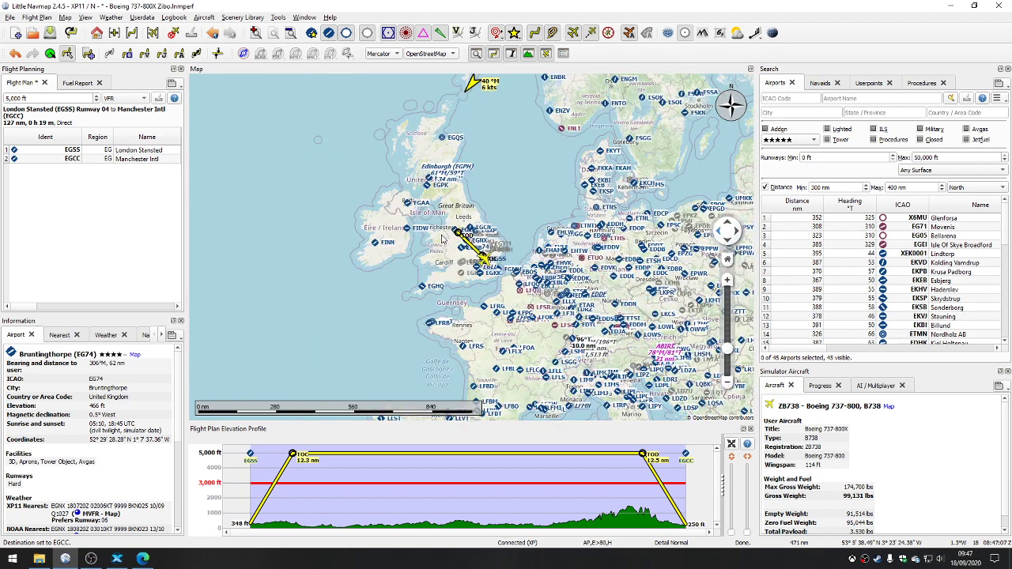
Step: Show the departure procedures for the flight plan's departure airport, London Stansted (EGSS)
scroll(473, 251, "up", 5)
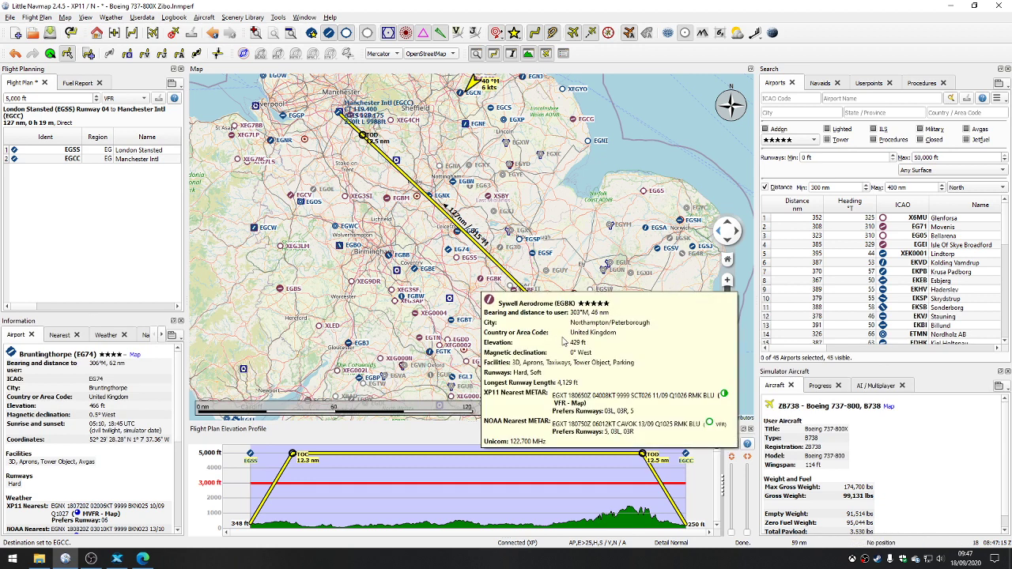
scroll(605, 338, "up", 2)
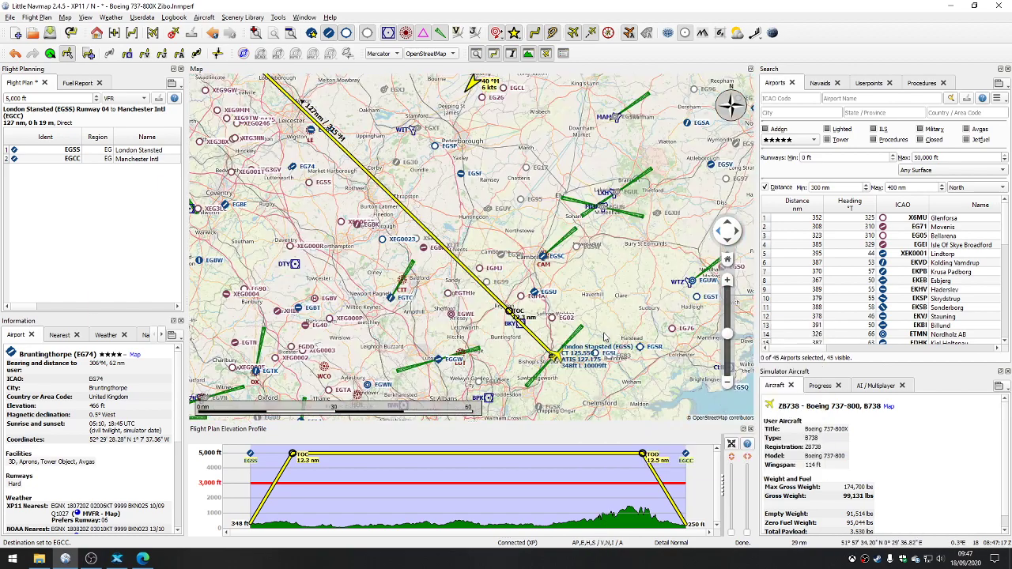
scroll(566, 360, "up", 6)
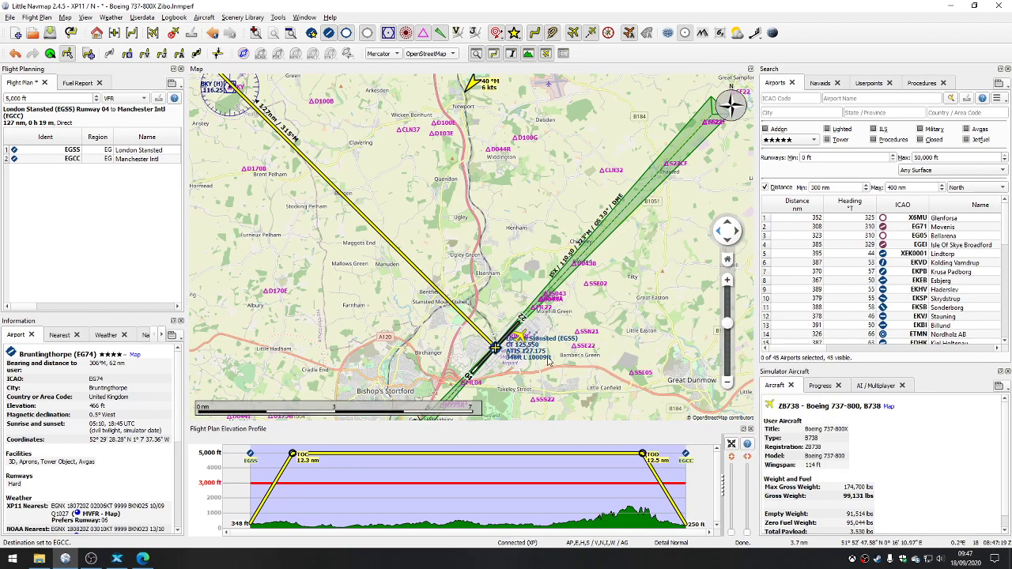
left_click_drag(611, 279, 640, 232)
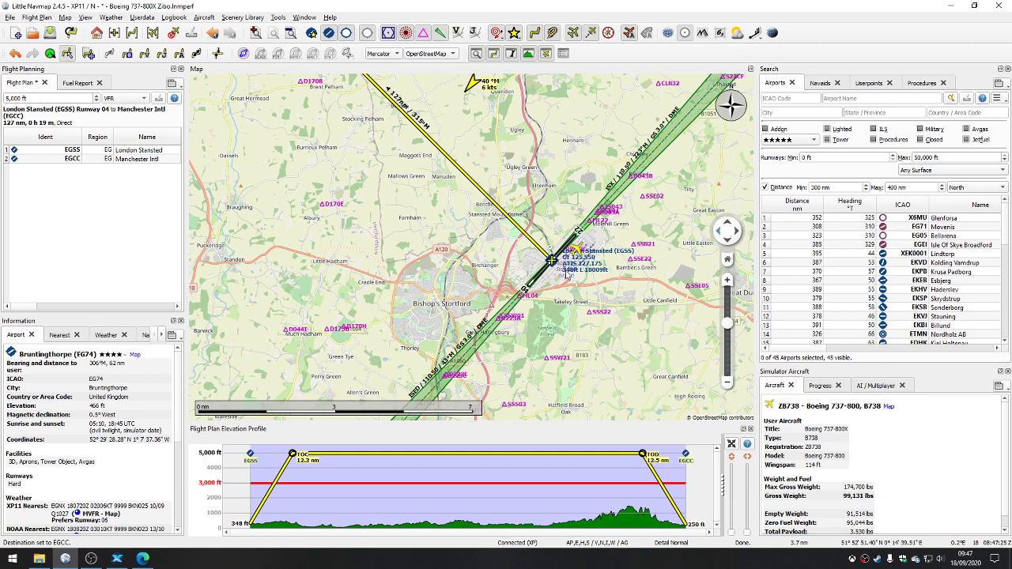
right_click(551, 261)
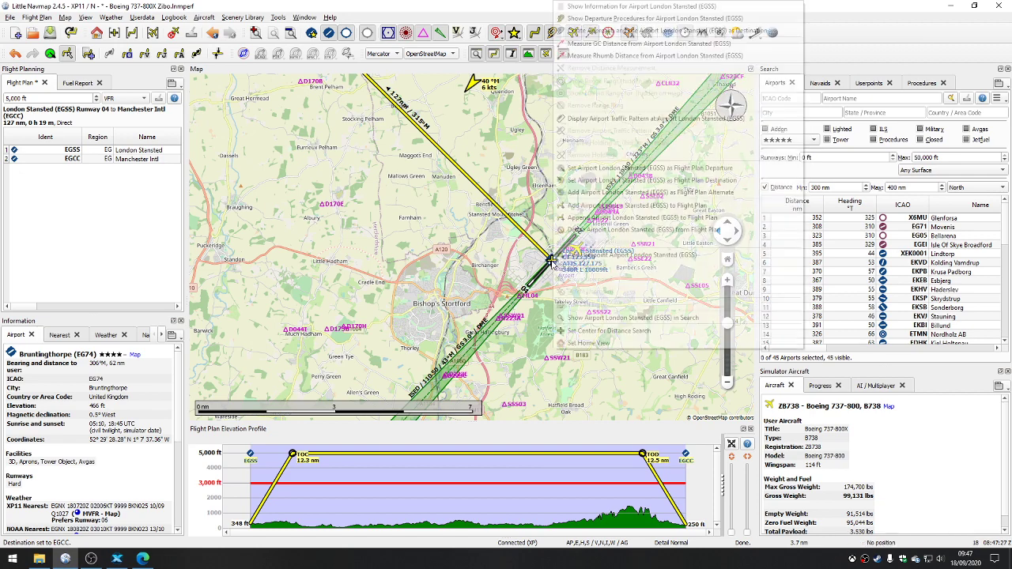
left_click(431, 311)
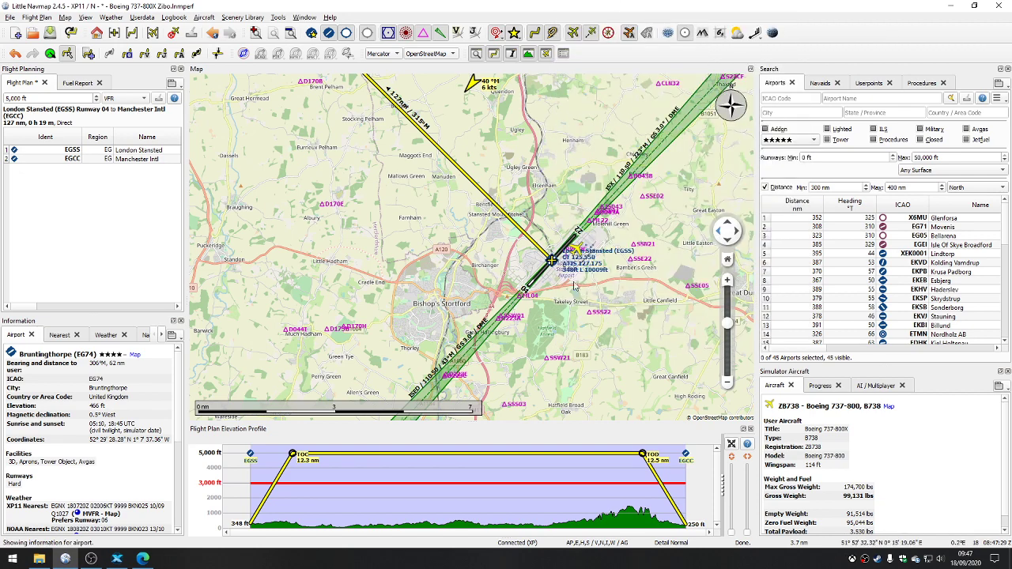
mouse_move(551, 259)
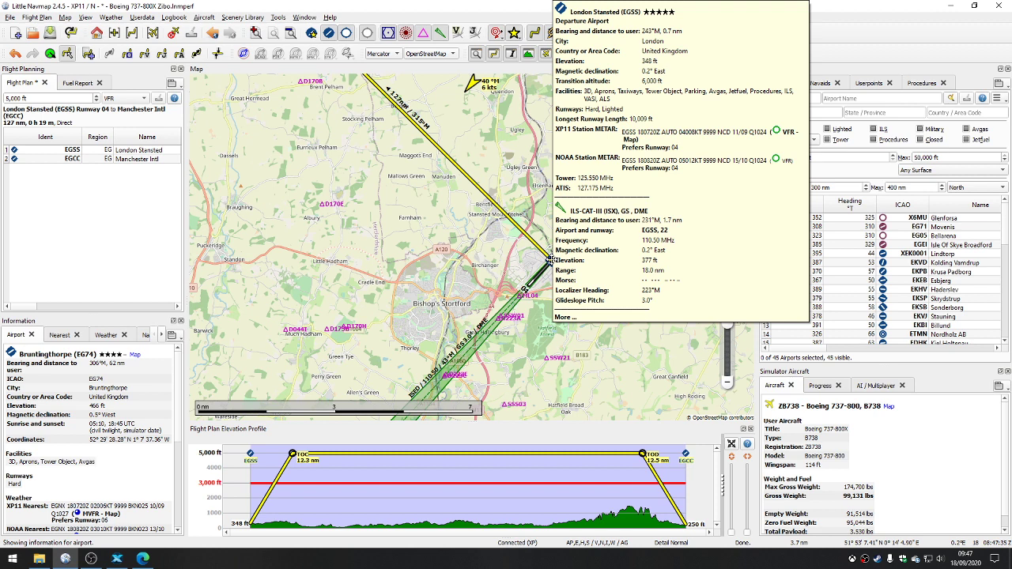
right_click(552, 260)
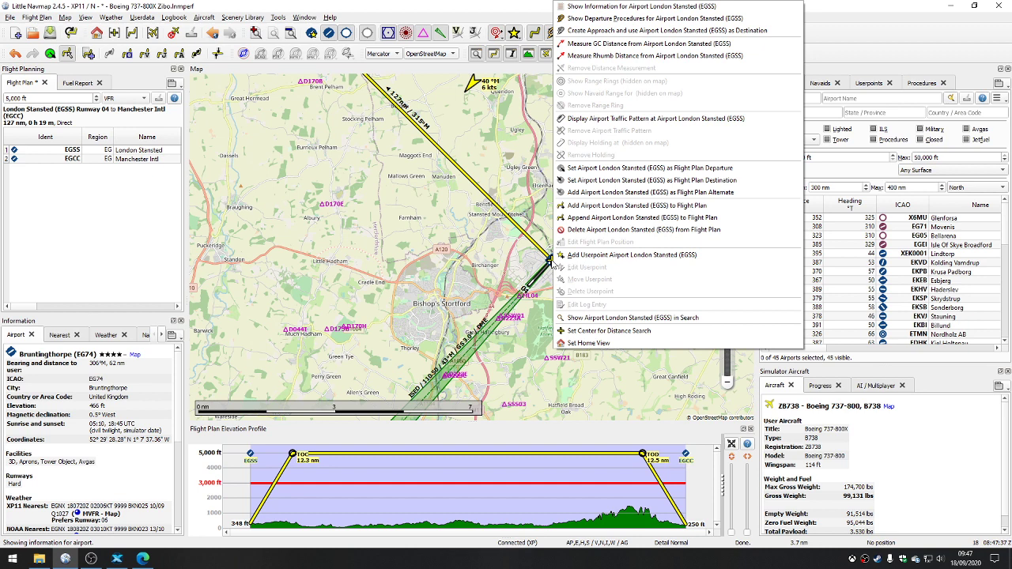
left_click(599, 19)
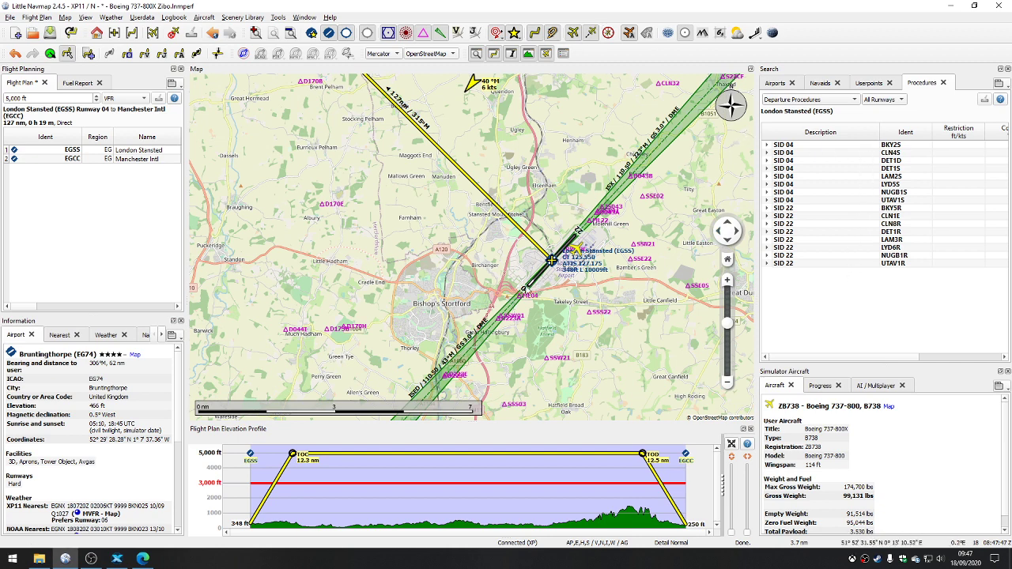
Step: Preview the runway 04 SIDs from BKY2S through UTAV1S on the map to compare their paths with the route
left_click(795, 147)
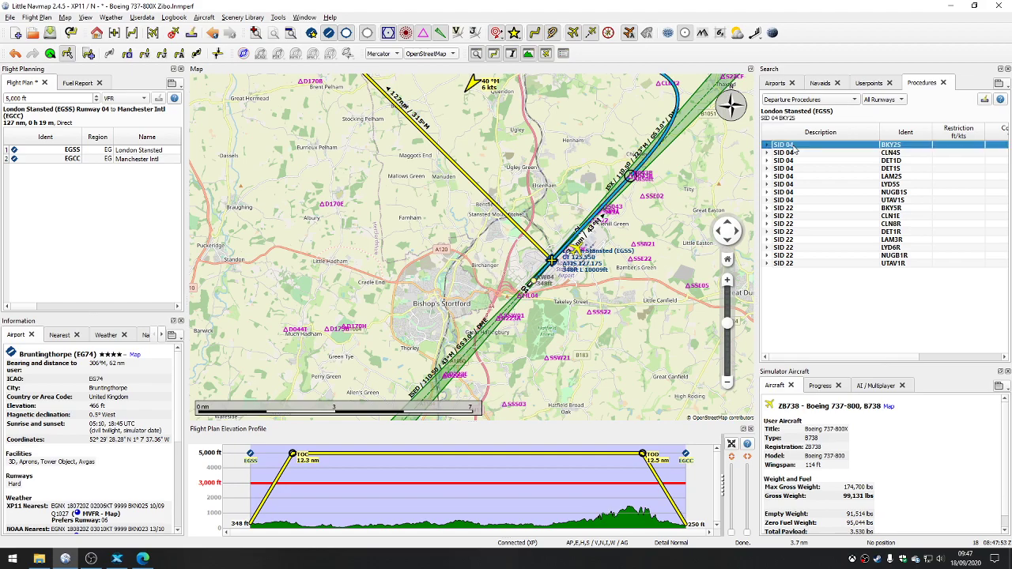
scroll(676, 184, "down", 5)
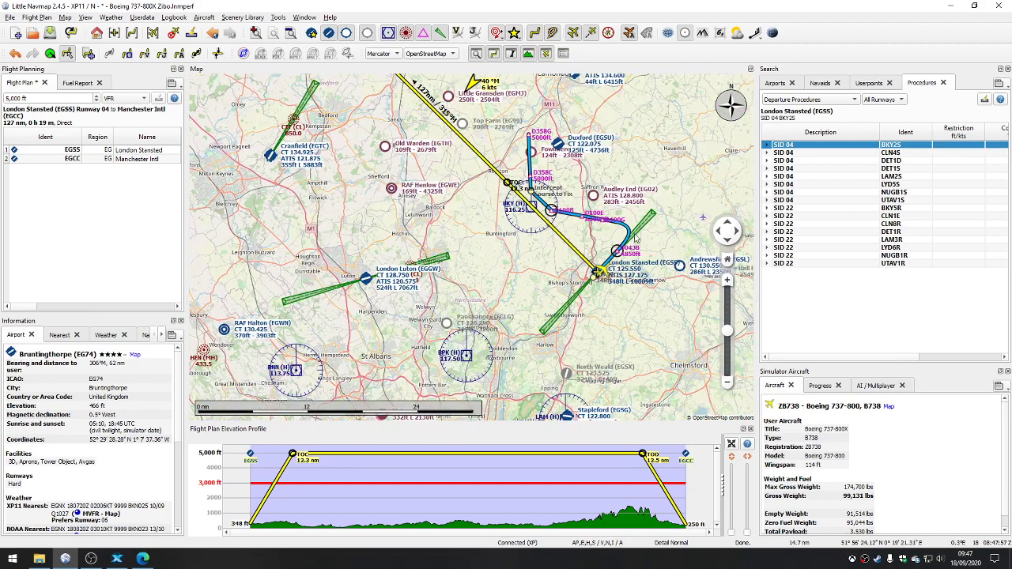
left_click_drag(649, 215, 630, 243)
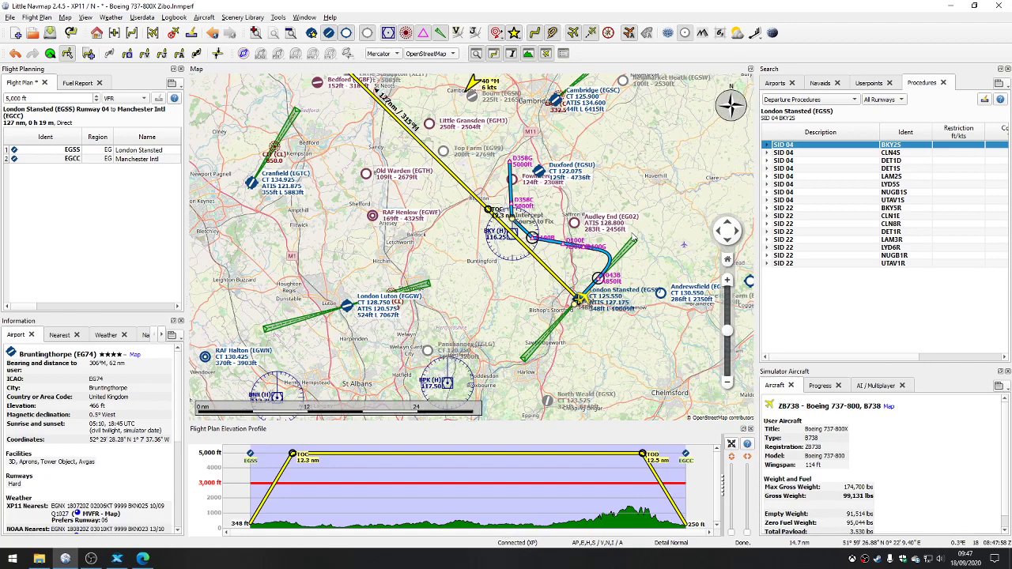
left_click(808, 153)
left_click(809, 161)
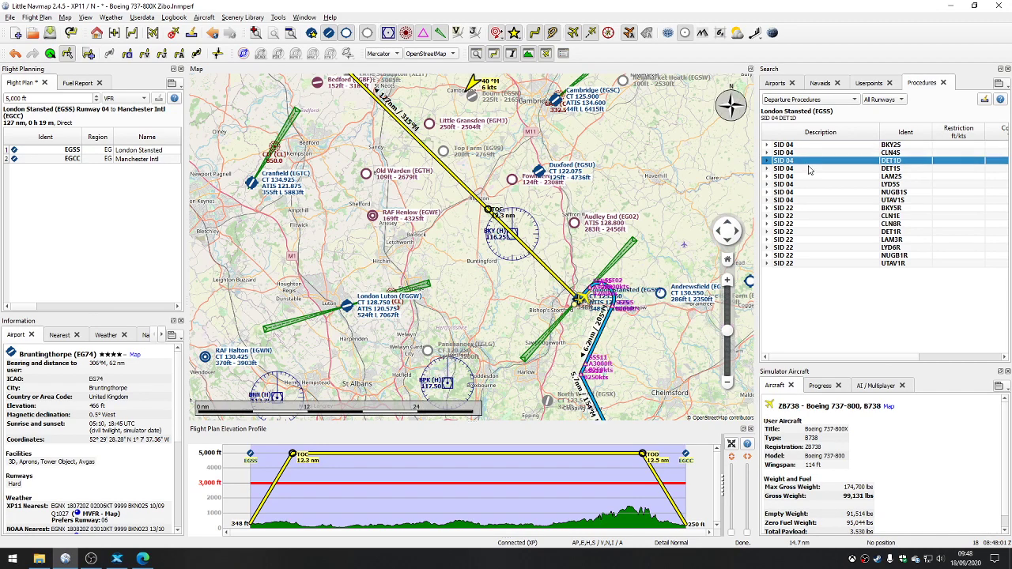
left_click(810, 169)
left_click(810, 177)
left_click(811, 184)
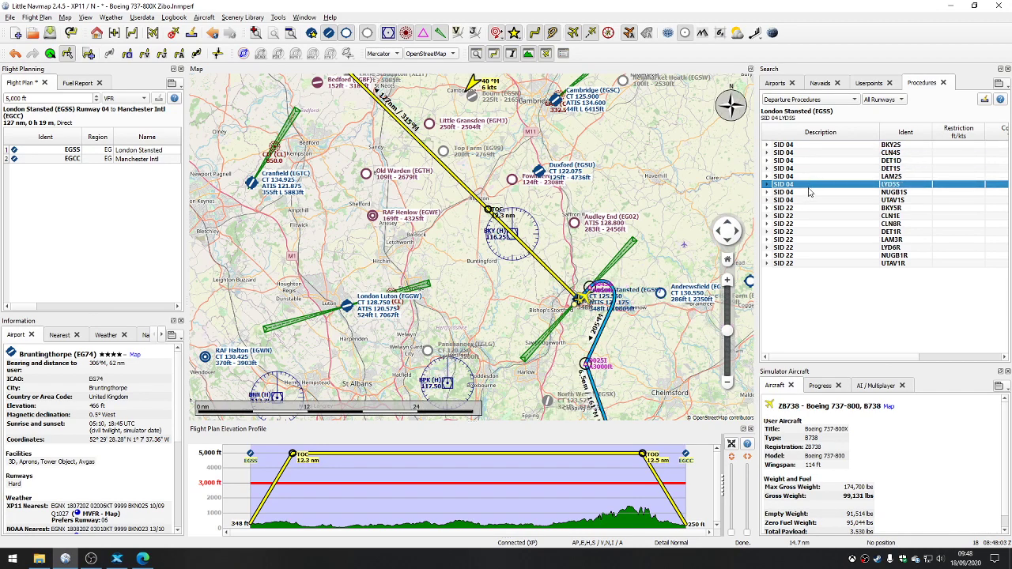
left_click(807, 192)
left_click(806, 201)
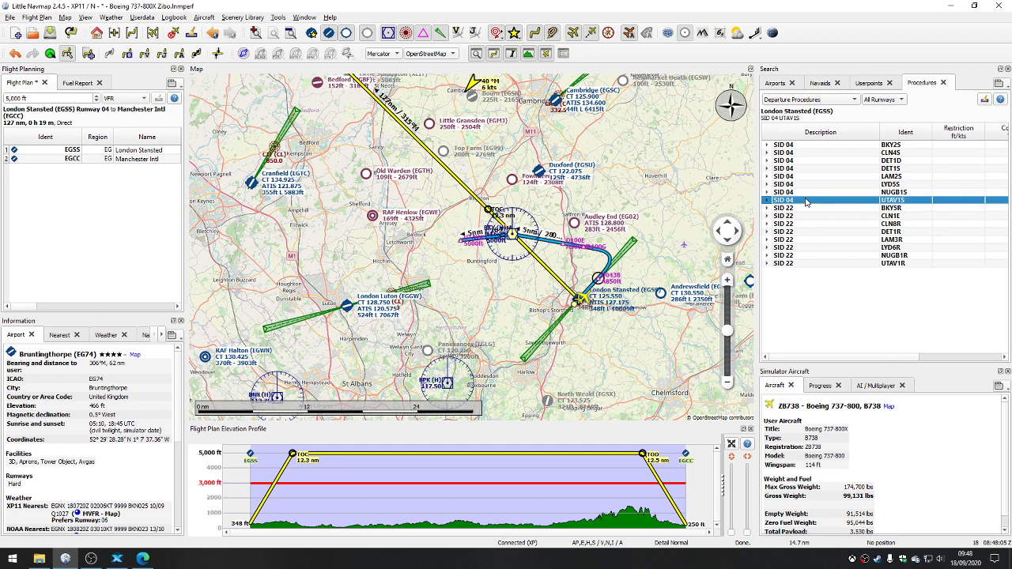
Step: Insert the SID 04 BKY2S departure procedure into the flight plan
left_click(798, 147)
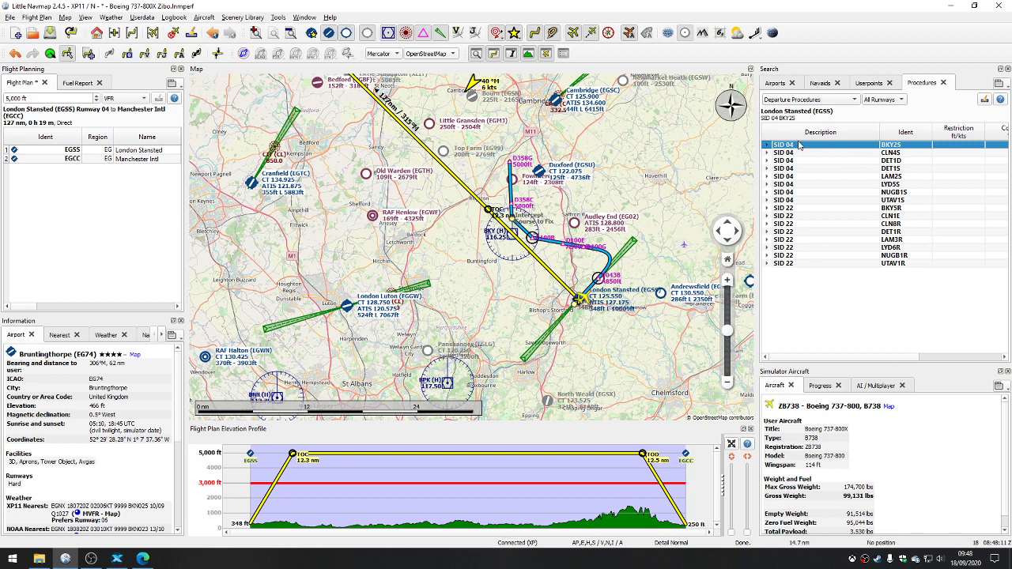
right_click(791, 151)
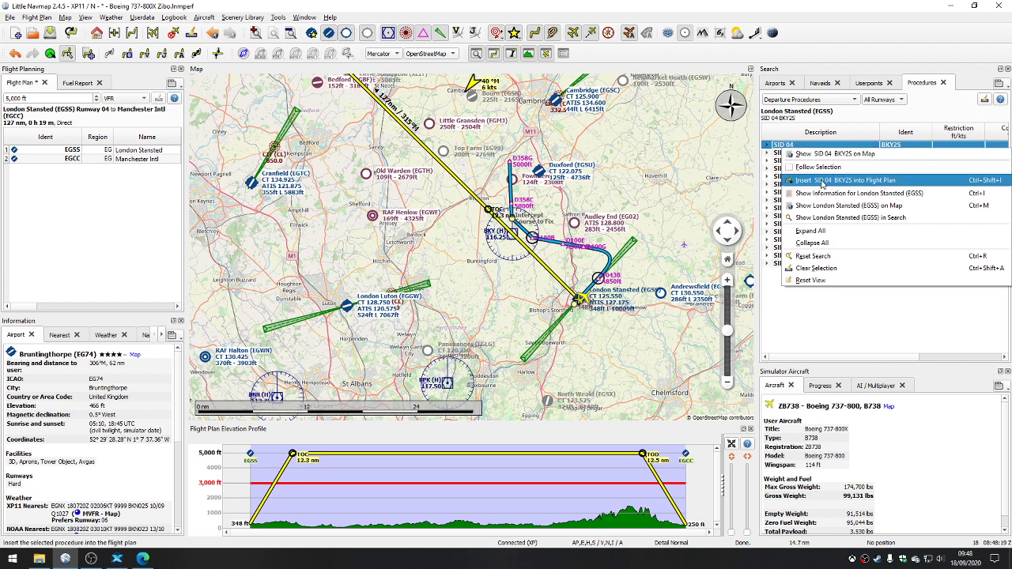
left_click(822, 182)
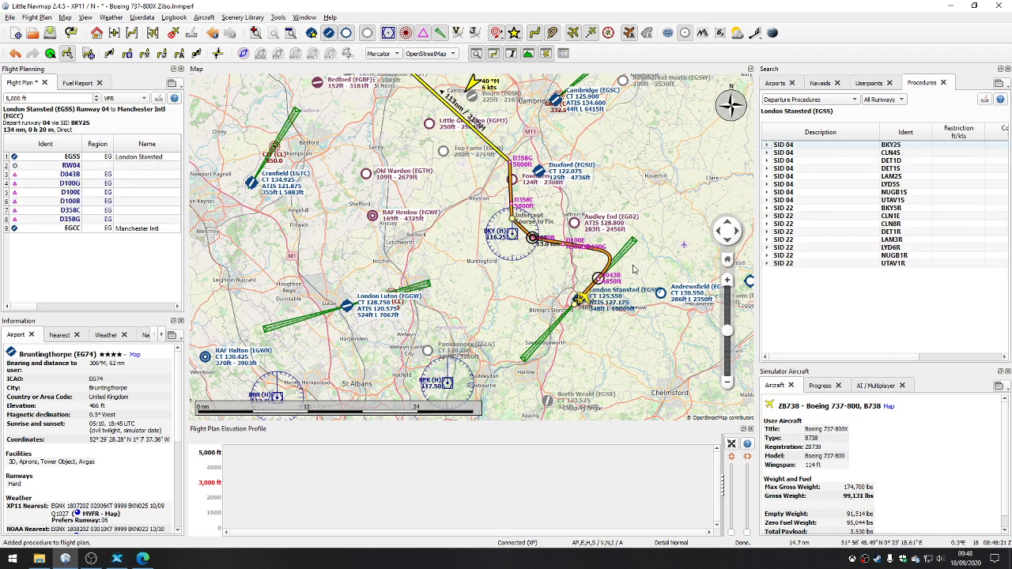
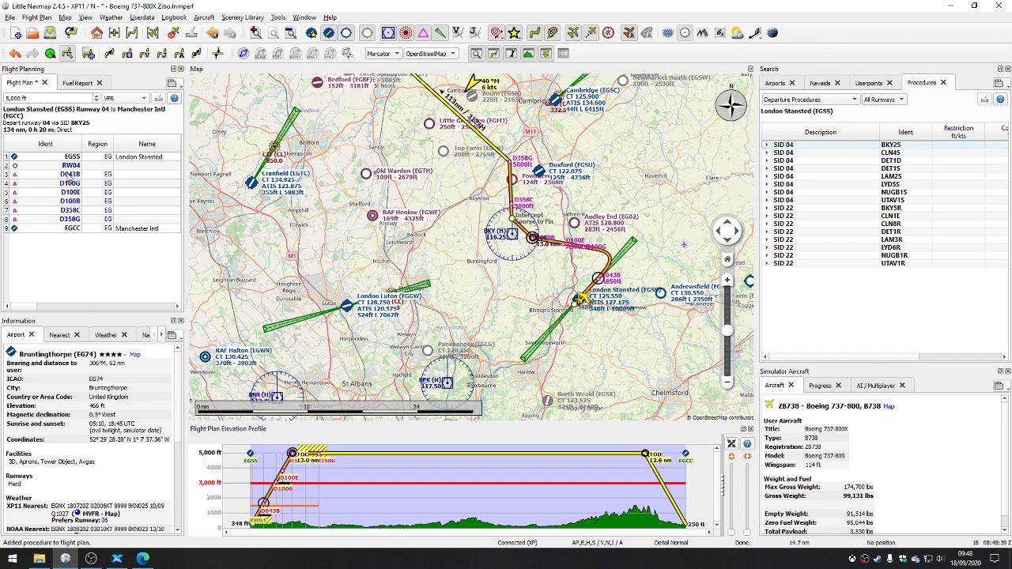
Step: Inspect the SID waypoints D043B, D100G and D100E on the map from the flight plan
double_click(69, 175)
double_click(71, 185)
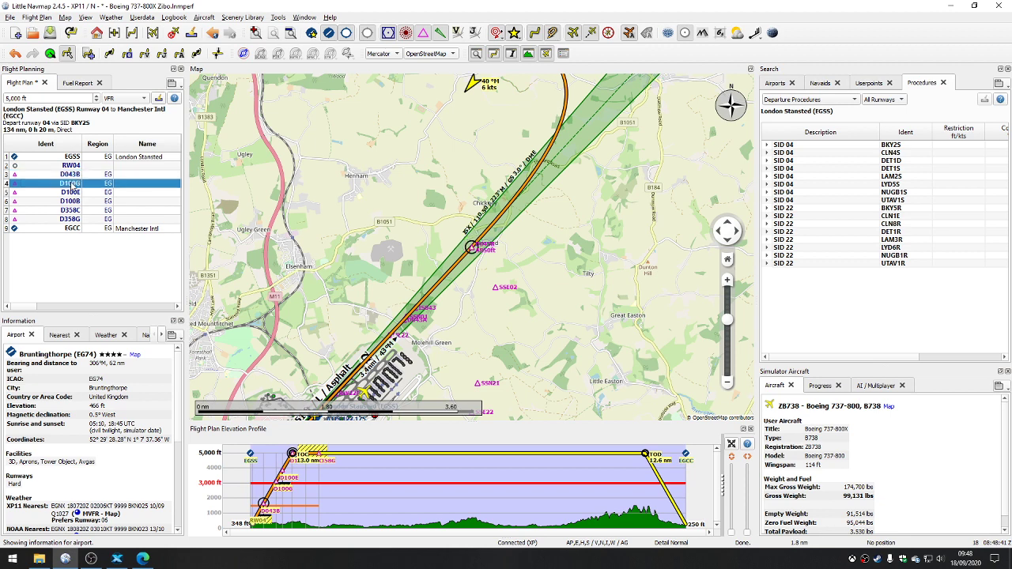
double_click(71, 192)
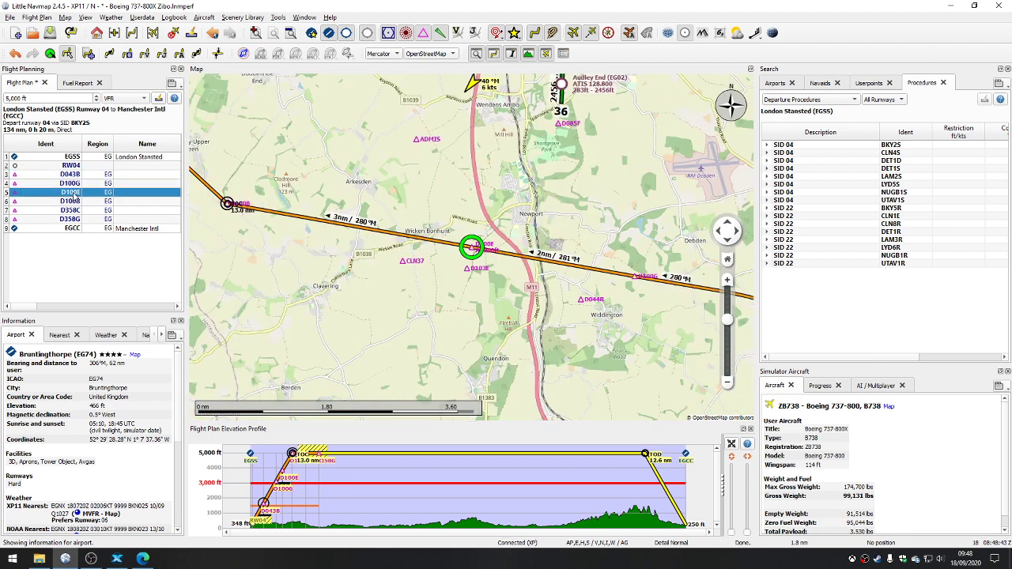
Step: Show the arrival procedures for the flight plan's destination airport, Manchester Intl (EGCC)
double_click(72, 229)
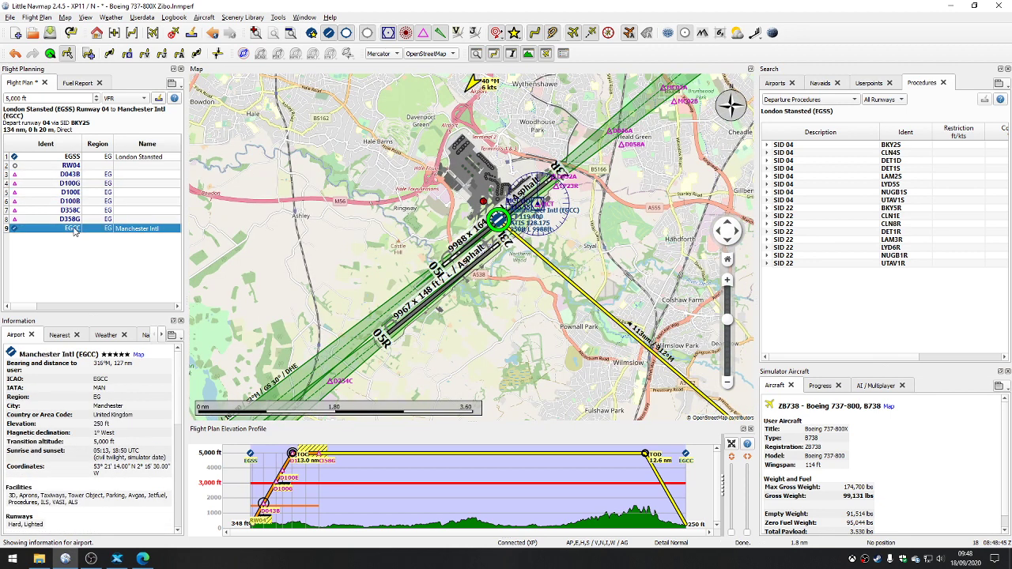
scroll(509, 312, "down", 3)
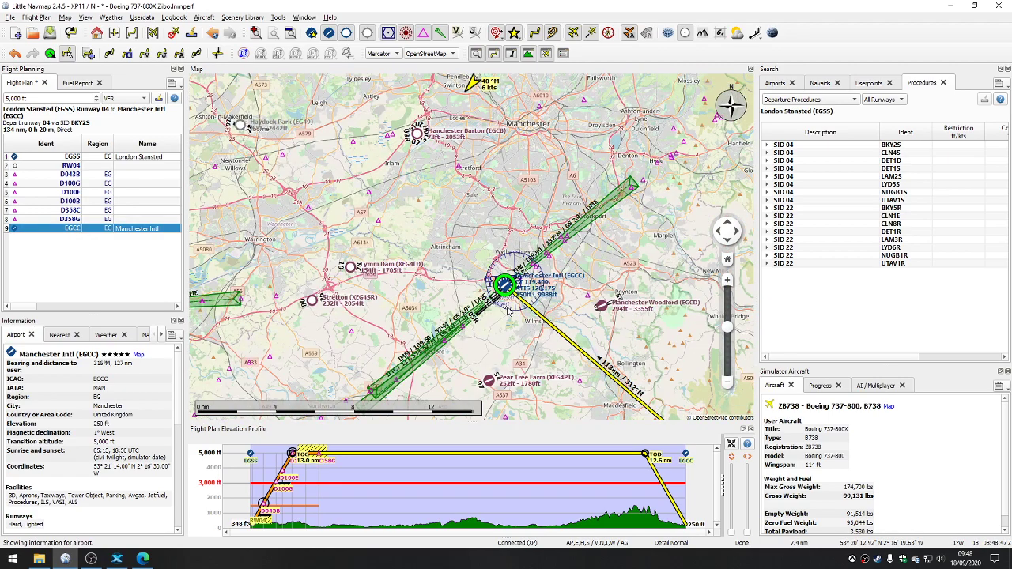
left_click_drag(509, 312, 485, 230)
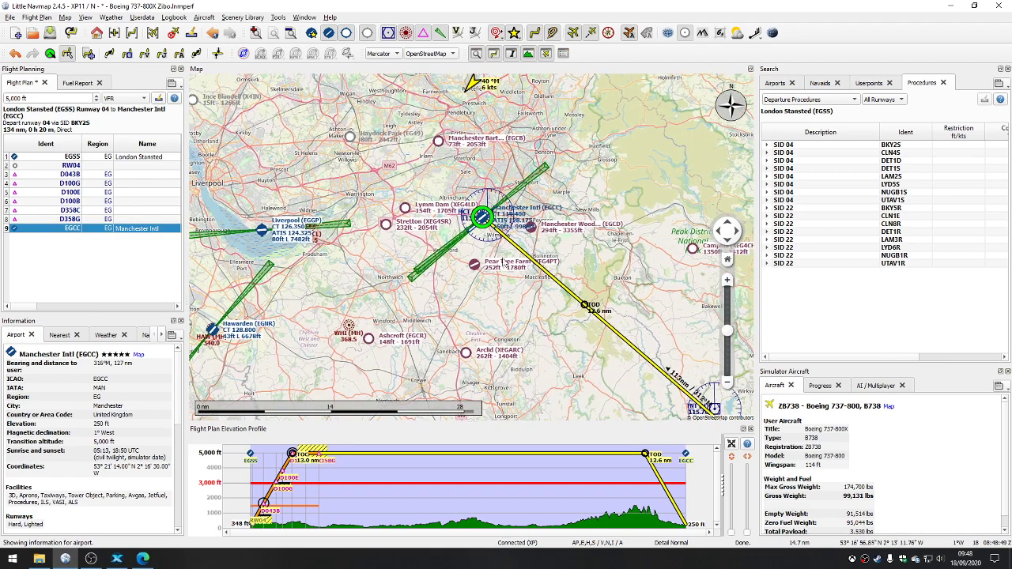
mouse_move(483, 215)
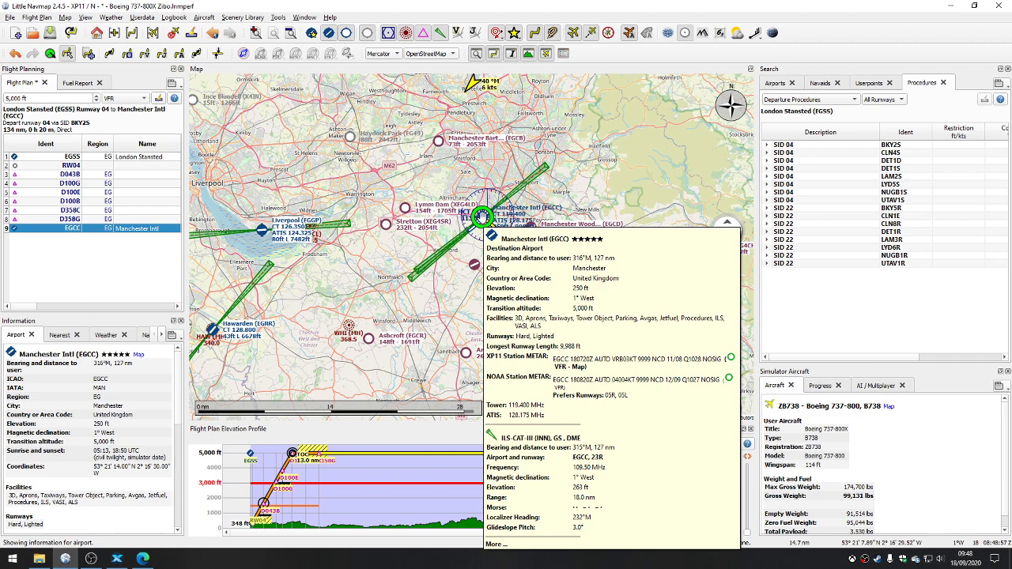
right_click(485, 220)
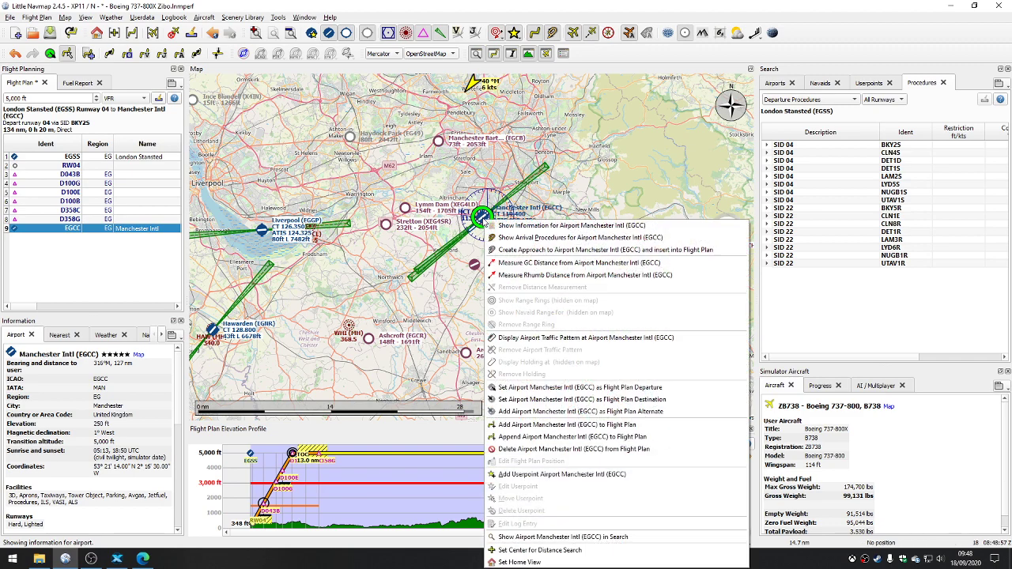
left_click(535, 238)
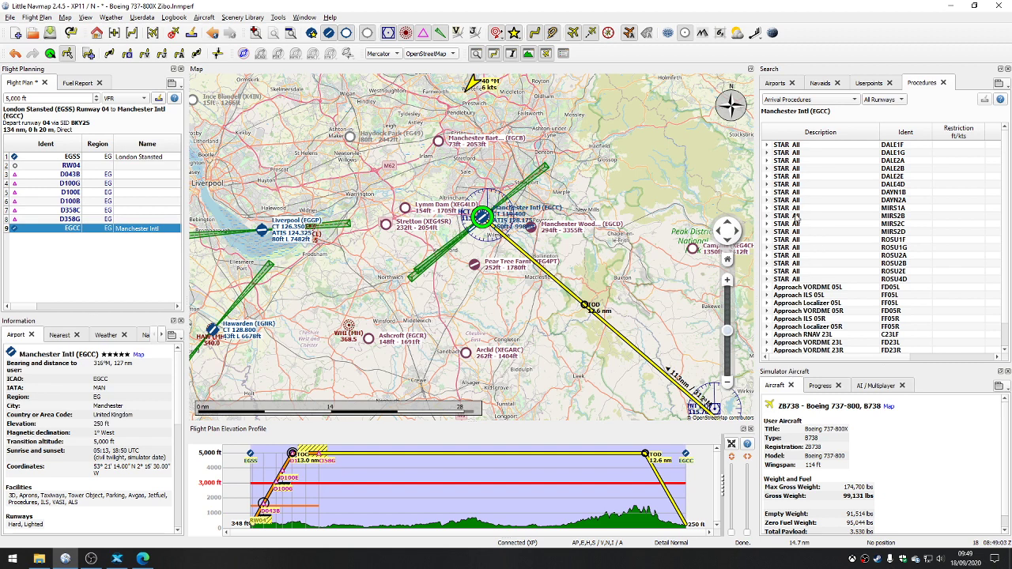
Step: Preview the Manchester STARs from DALE1F through ROSU1G on the map to compare their paths with the route
left_click(806, 147)
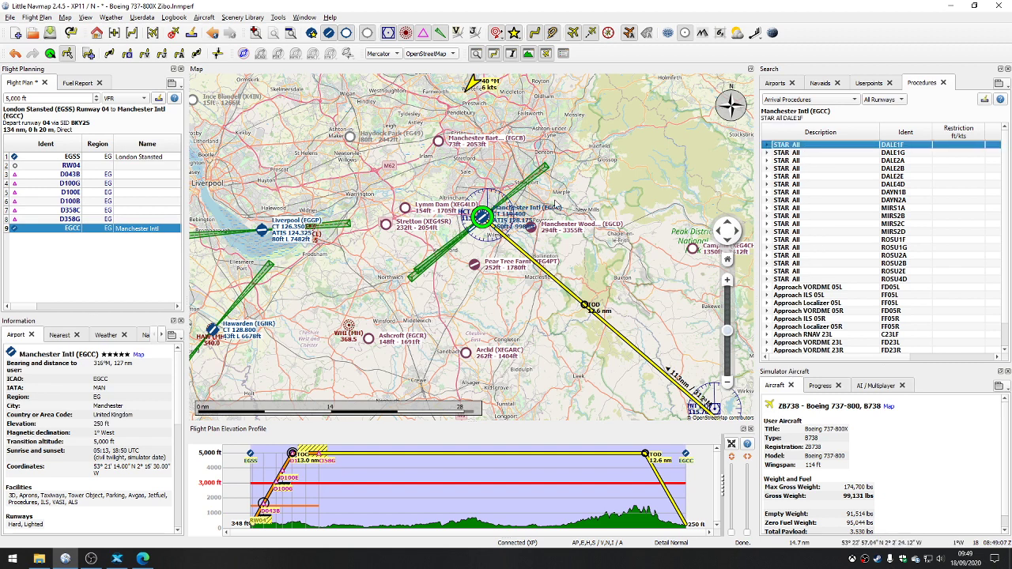
scroll(585, 218, "down", 2)
scroll(585, 218, "down", 3)
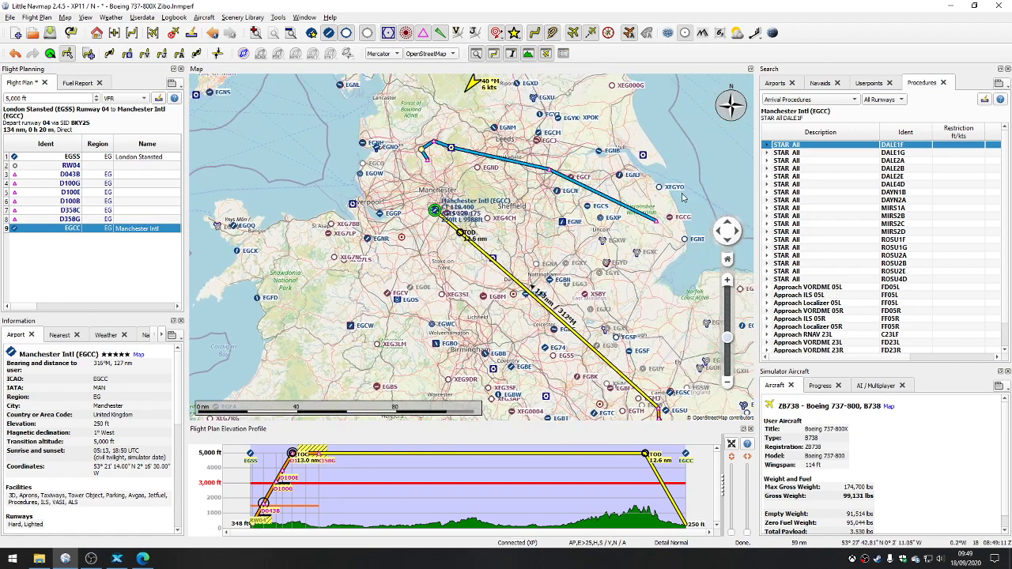
left_click(809, 152)
left_click(809, 161)
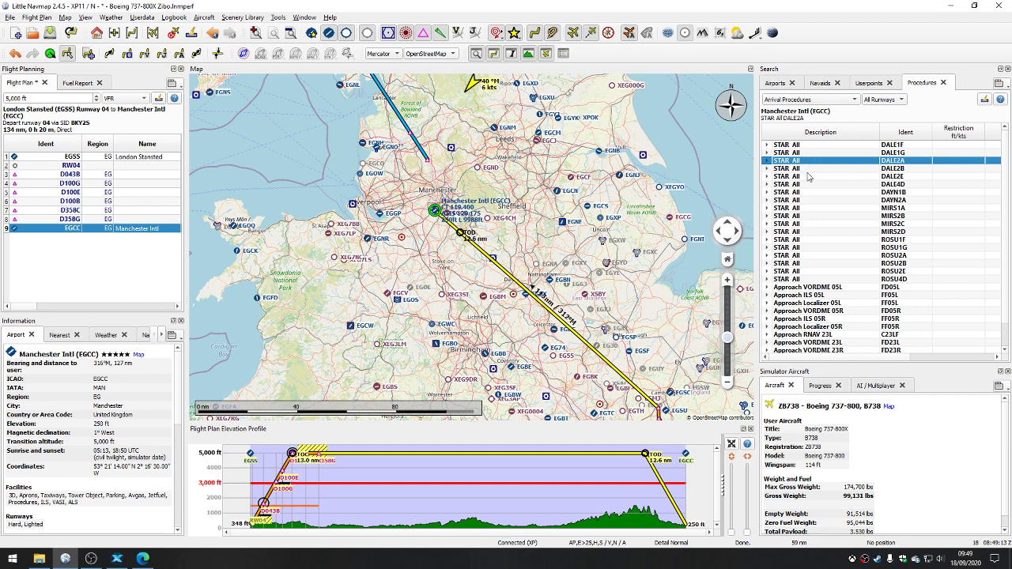
left_click(808, 177)
left_click(808, 184)
left_click(808, 192)
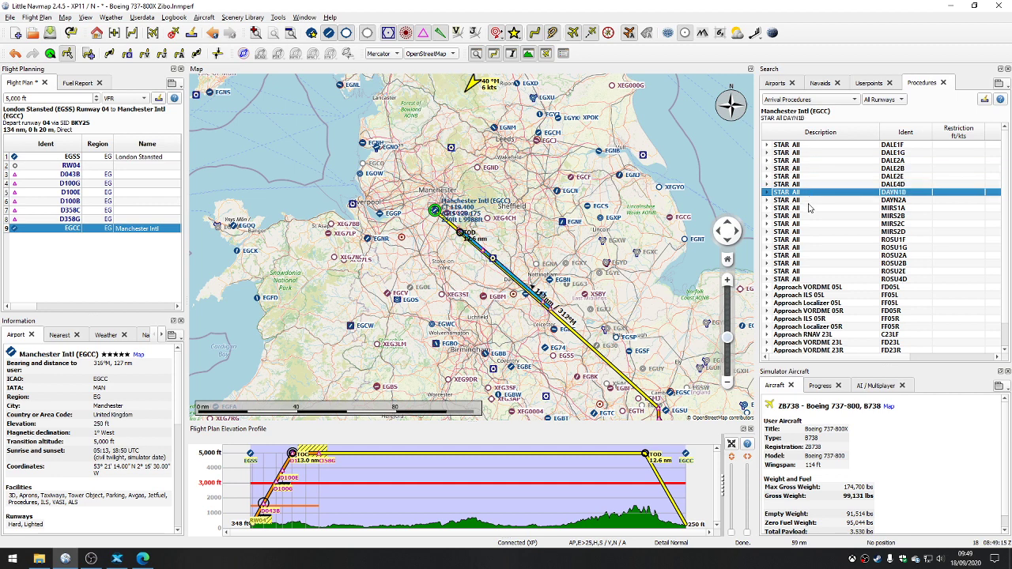
left_click(808, 200)
left_click(808, 209)
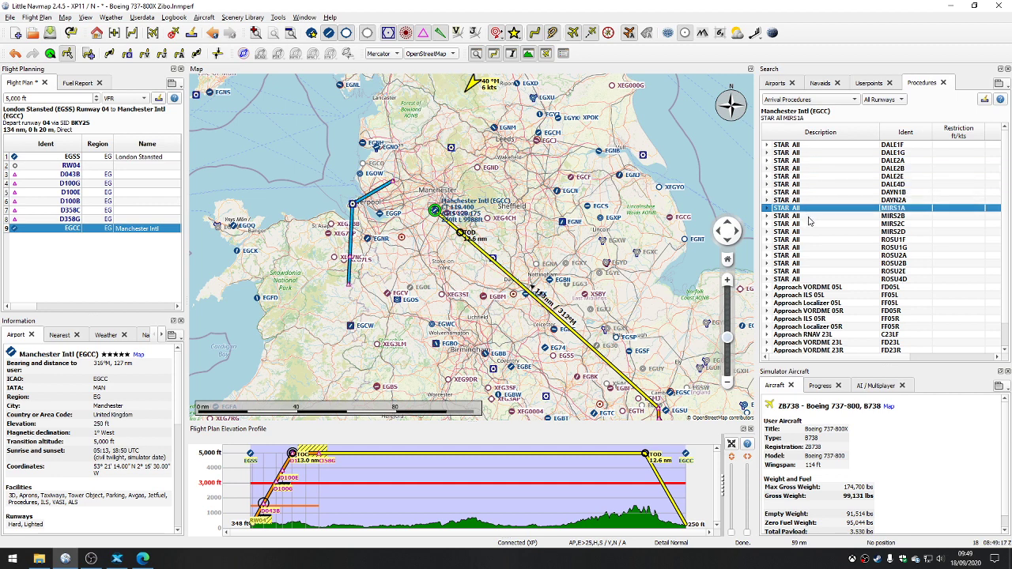
left_click(808, 217)
left_click(807, 224)
left_click(808, 233)
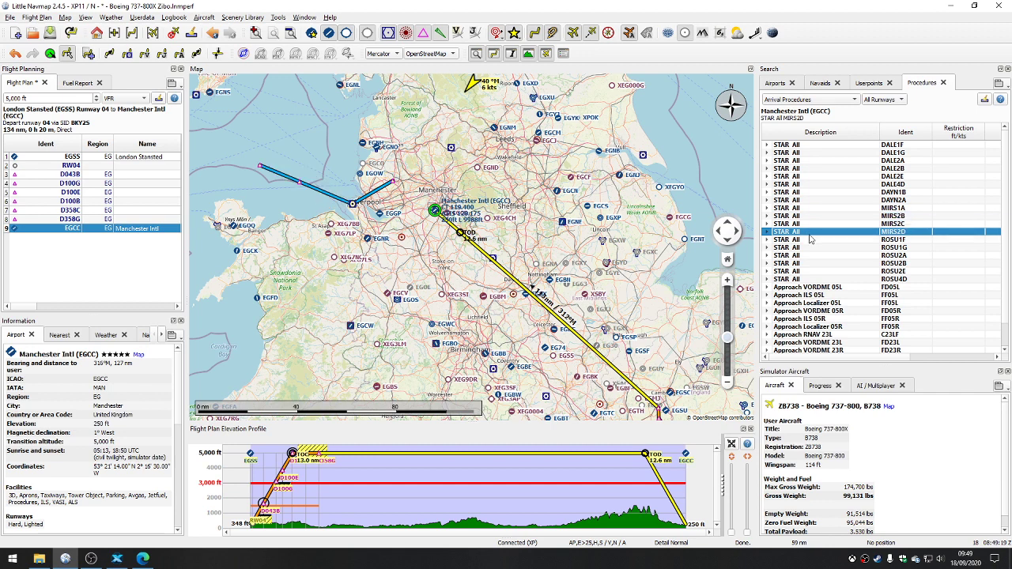
left_click(810, 241)
left_click(807, 248)
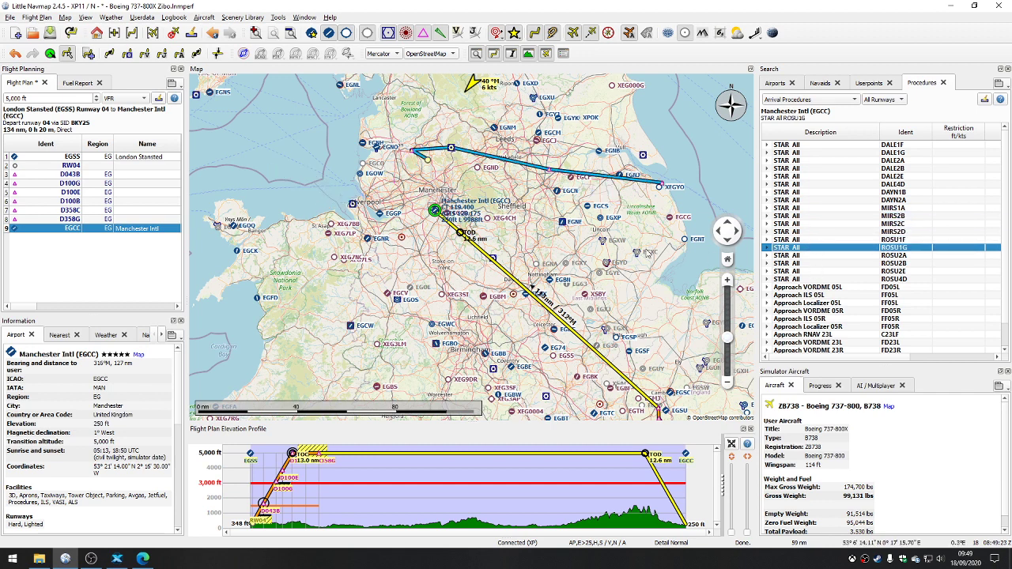
Step: Insert the ILS 05R FF05R approach at Manchester into the flight plan
scroll(431, 219, "up", 5)
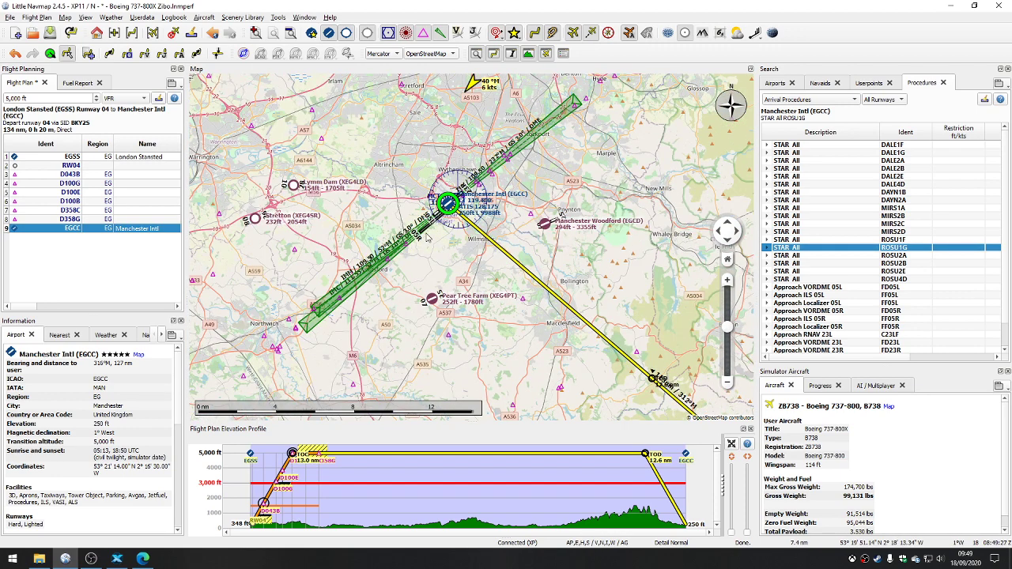
mouse_move(426, 237)
left_click(819, 319)
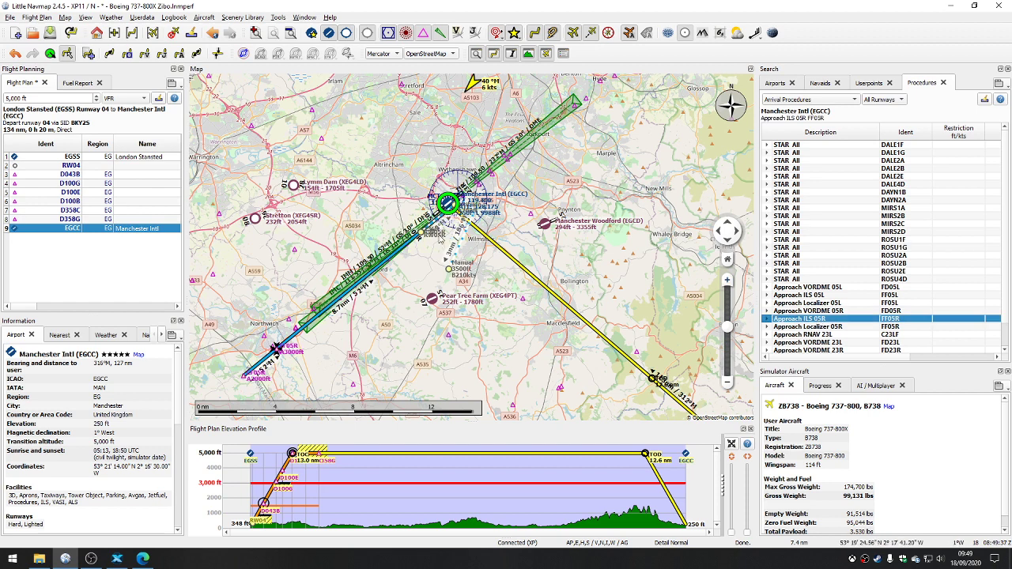
right_click(814, 322)
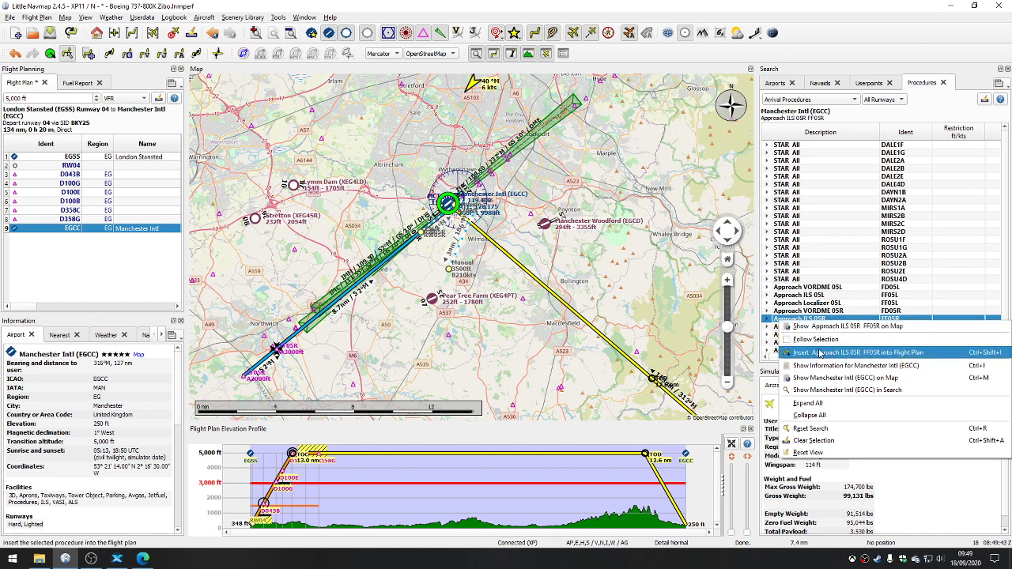
left_click(819, 354)
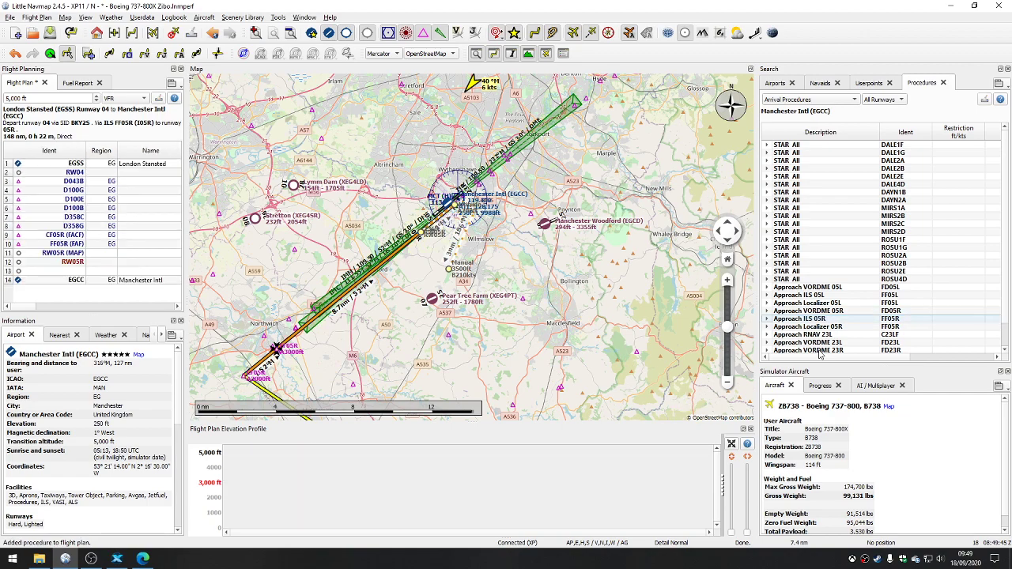
Step: Calculate a radio navaid (VOR and NDB) flight plan between the procedures and examine the resulting route on the map
scroll(514, 281, "down", 3)
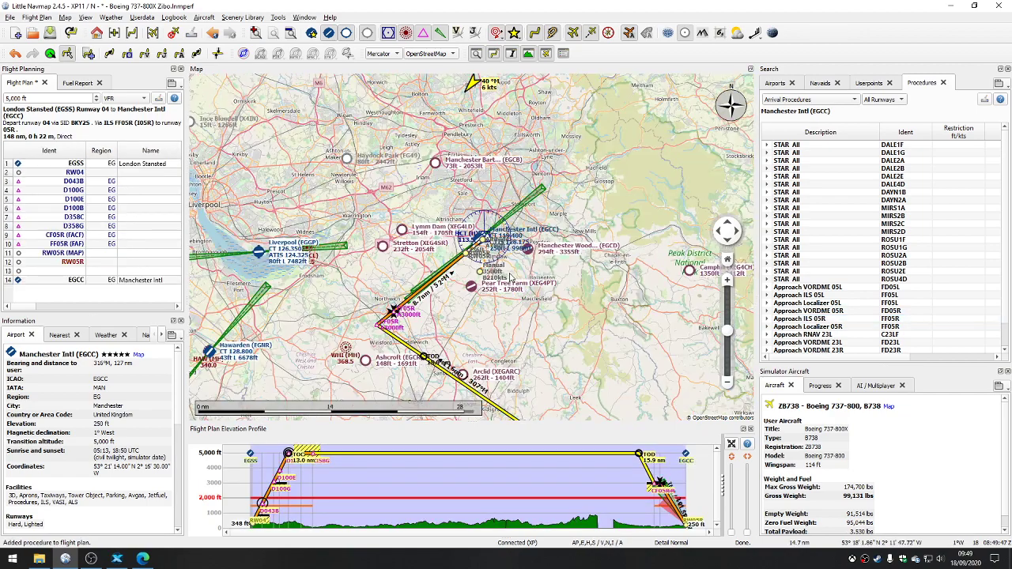
left_click_drag(511, 249, 458, 154)
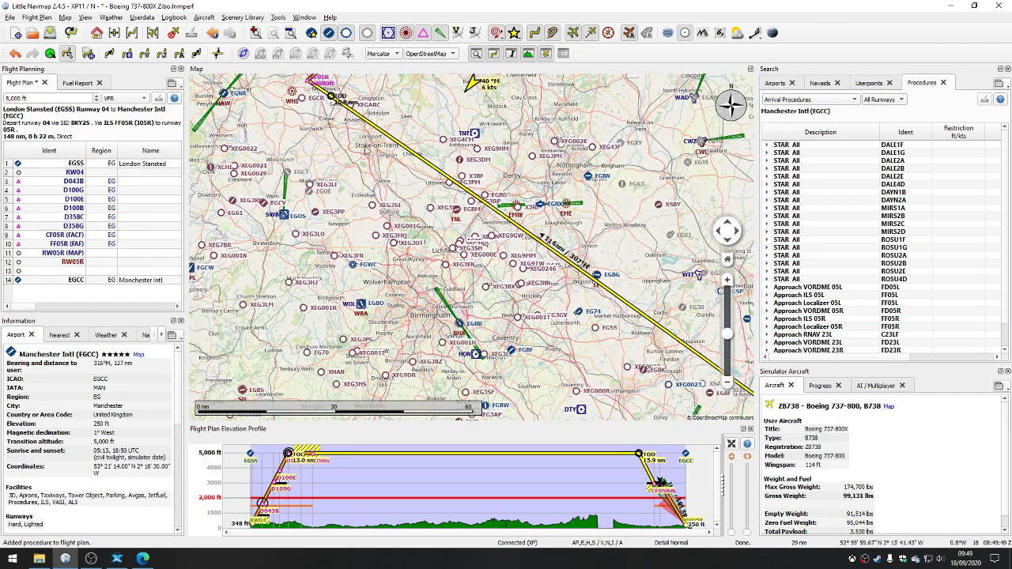
left_click_drag(350, 133, 253, 84)
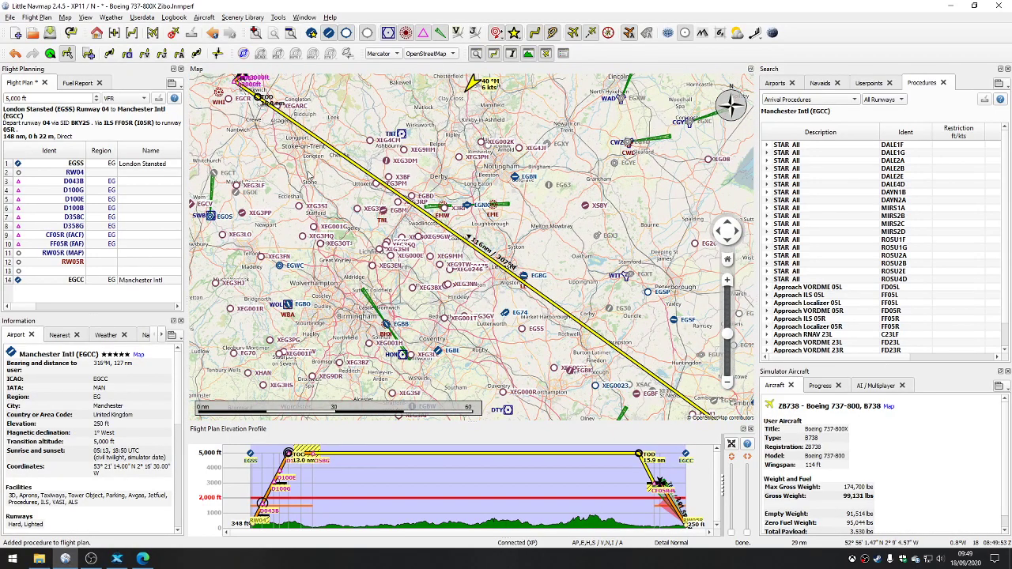
left_click_drag(303, 158, 350, 183)
scroll(350, 183, "down", 2)
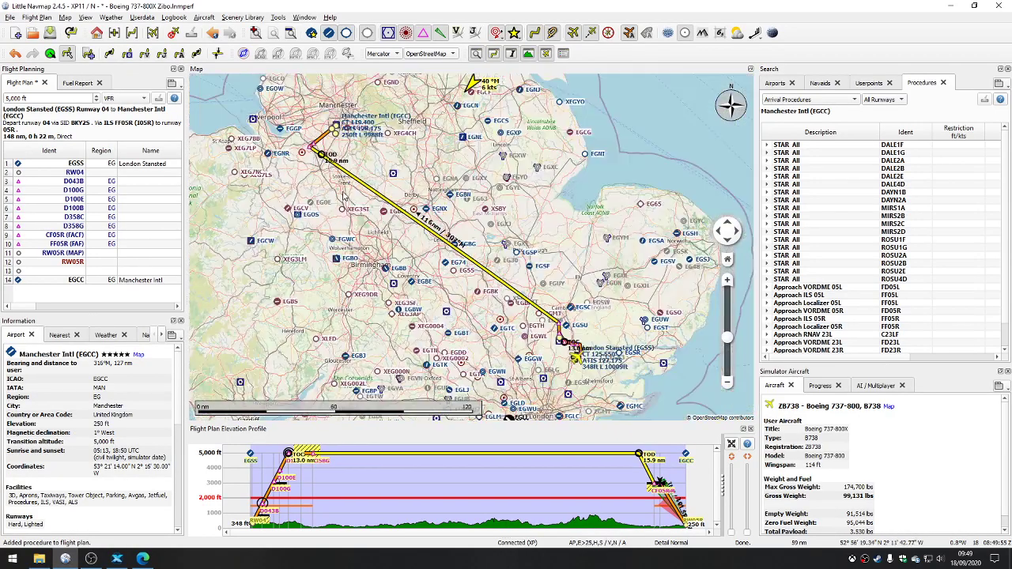
scroll(350, 183, "up", 2)
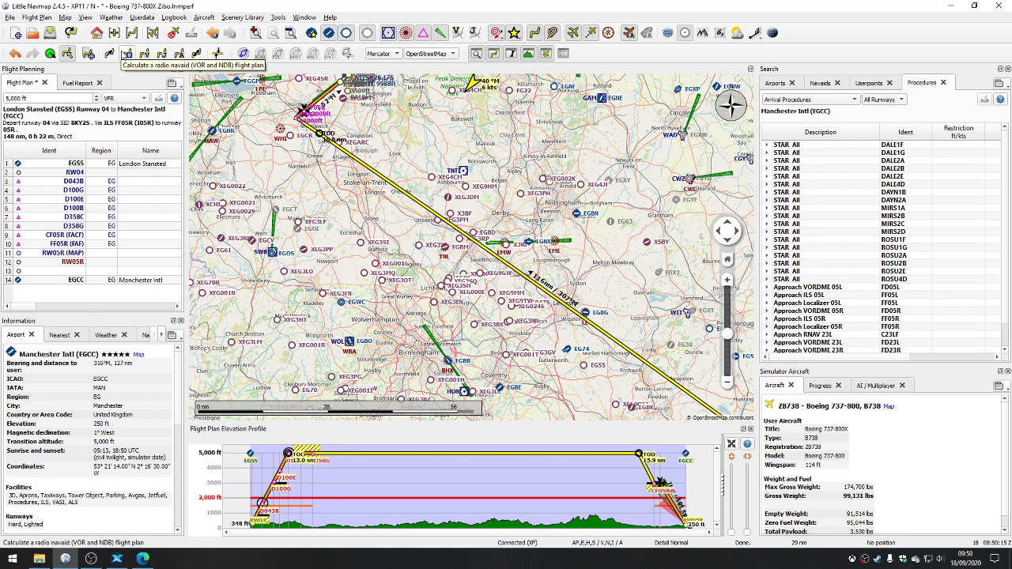
left_click(126, 54)
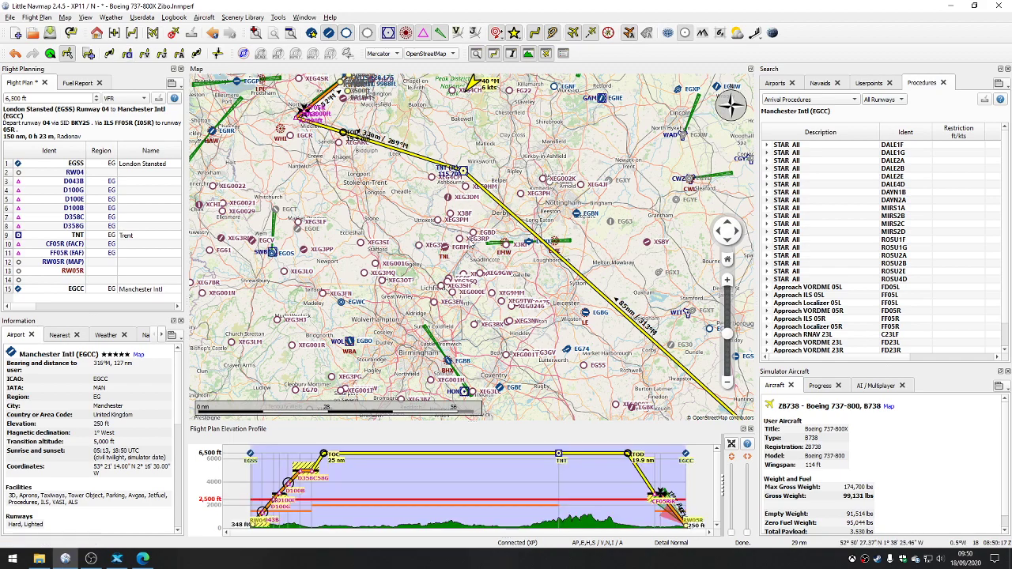
left_click_drag(469, 276, 339, 192)
left_click_drag(365, 156, 443, 247)
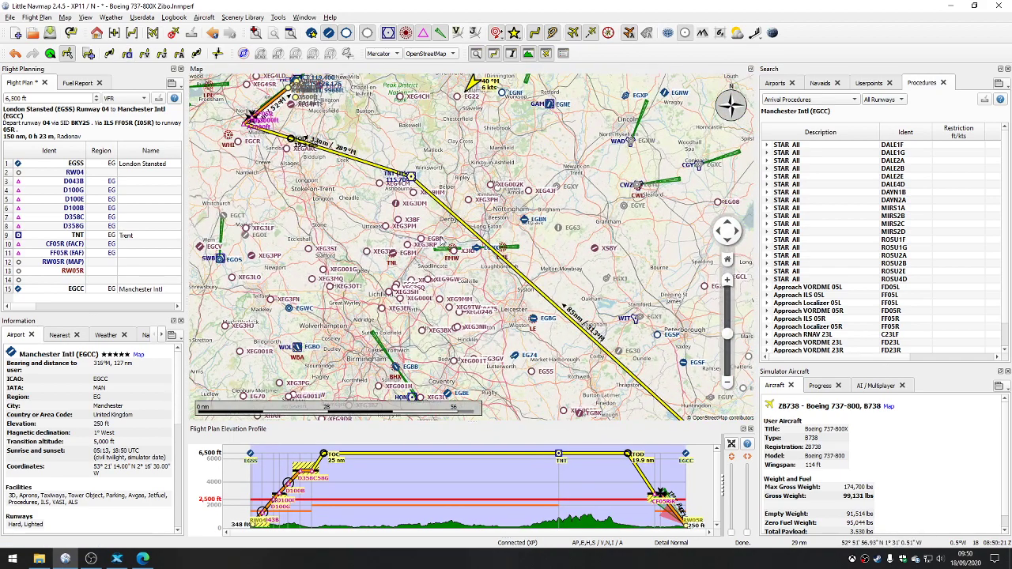
mouse_move(403, 223)
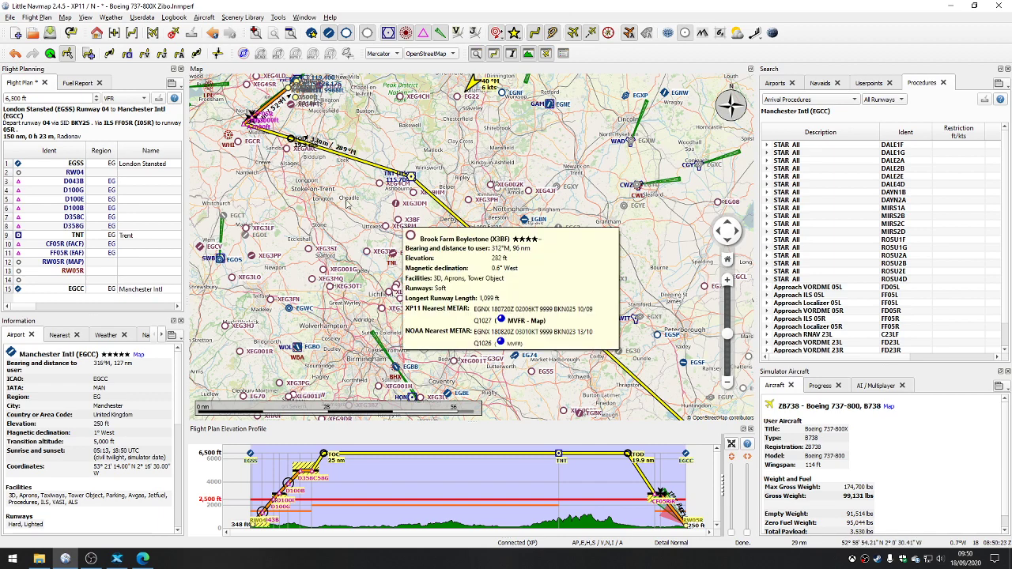
scroll(345, 204, "down", 2)
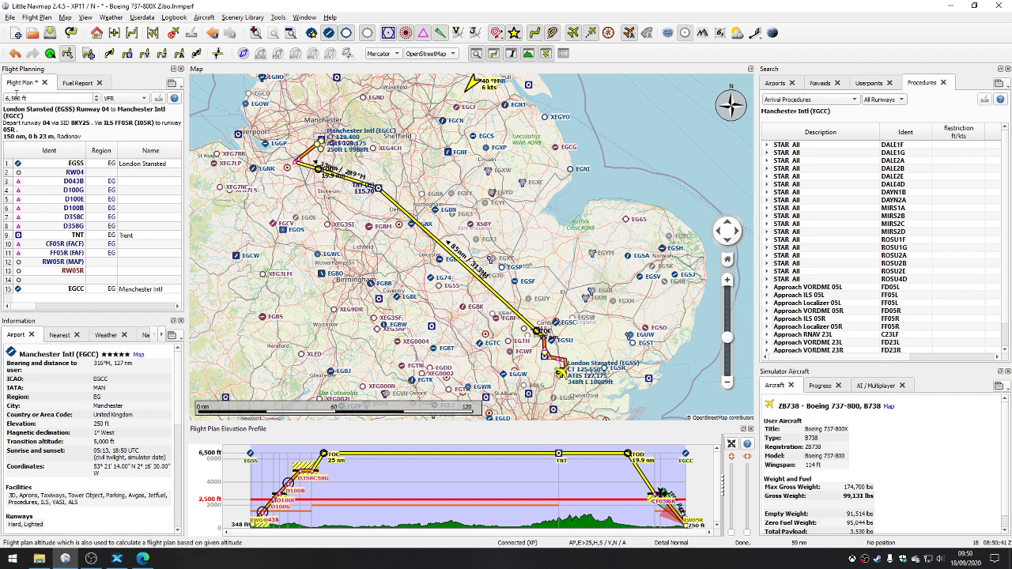
Step: Try a flight plan cruise altitude of 20,000 ft
left_click_drag(31, 98, 4, 100)
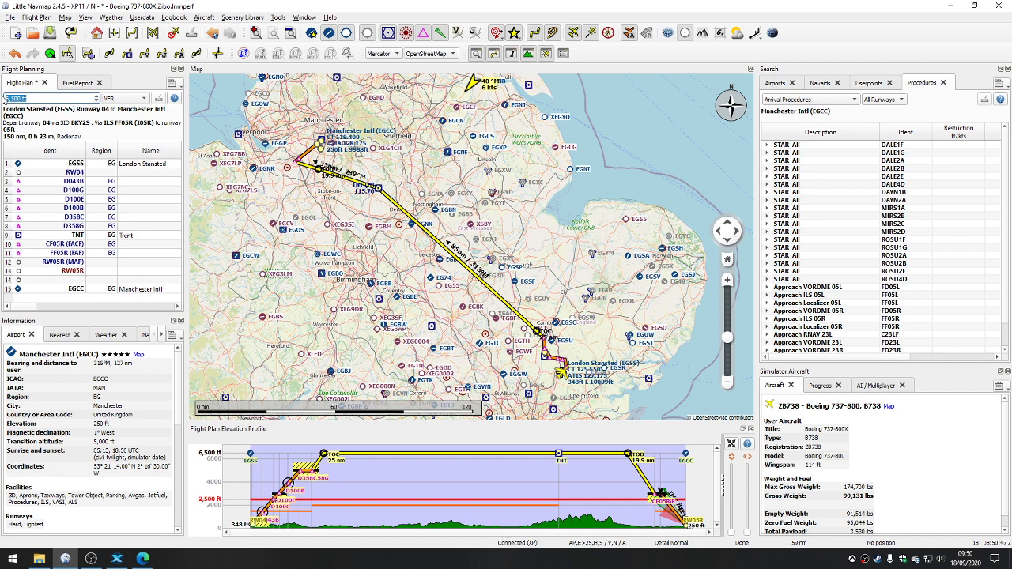
type("20,000")
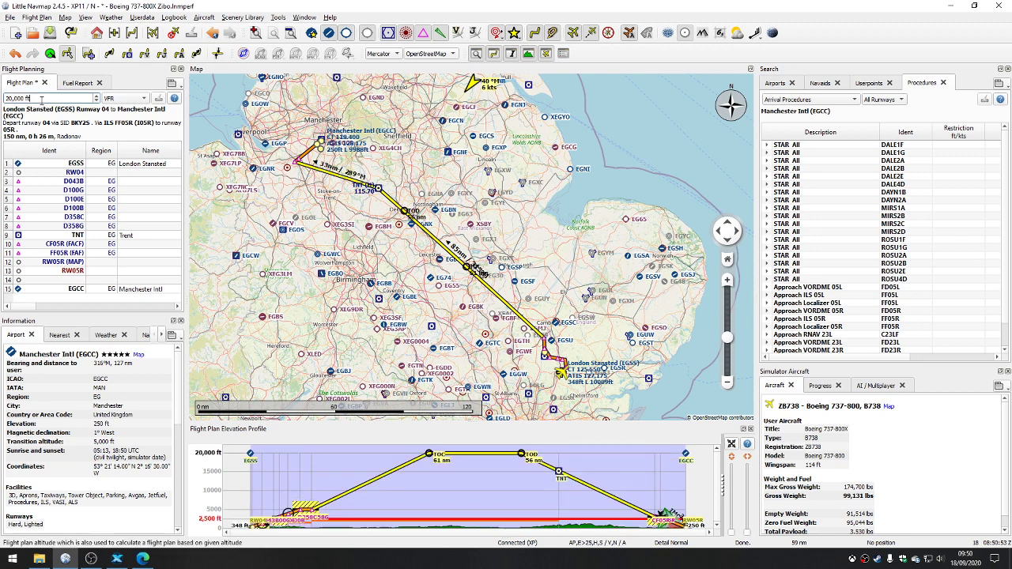
Step: Set the flight plan's cruise altitude to 10,000 ft
left_click_drag(30, 98, 5, 98)
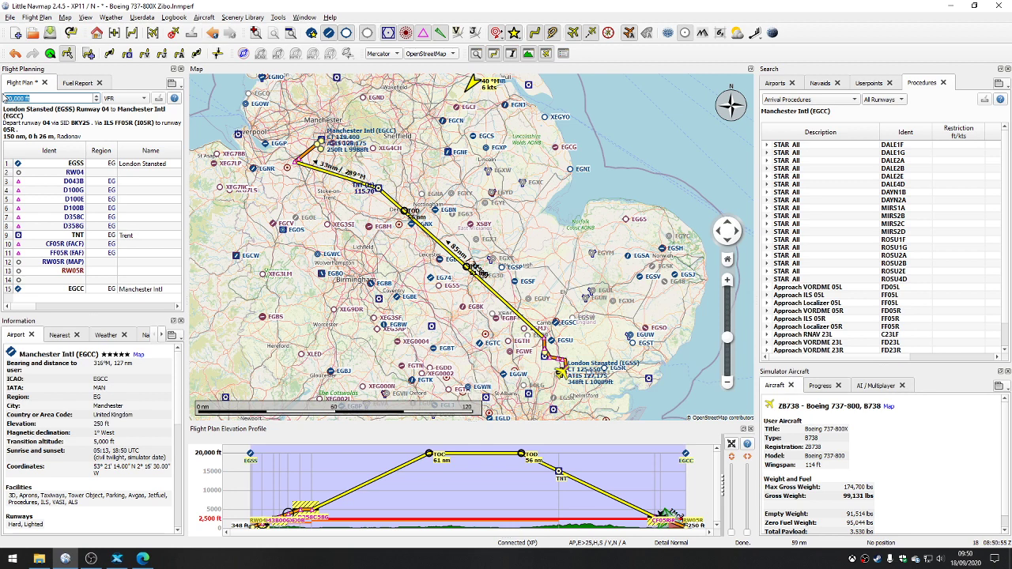
type("10000")
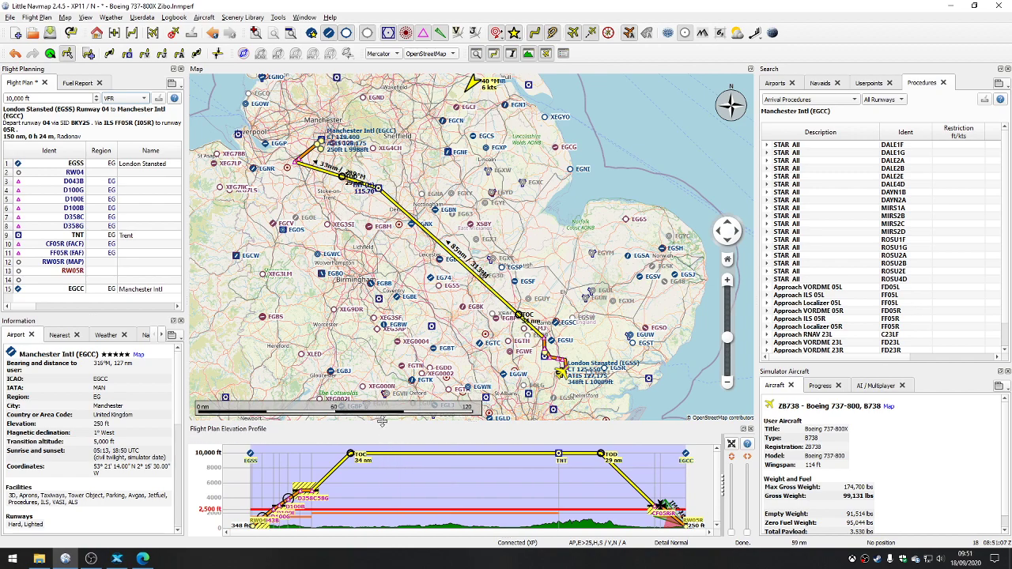
Step: Enlarge the flight plan elevation profile and inspect the descent from TNT toward the runway 05R approach up close
left_click_drag(382, 421, 381, 320)
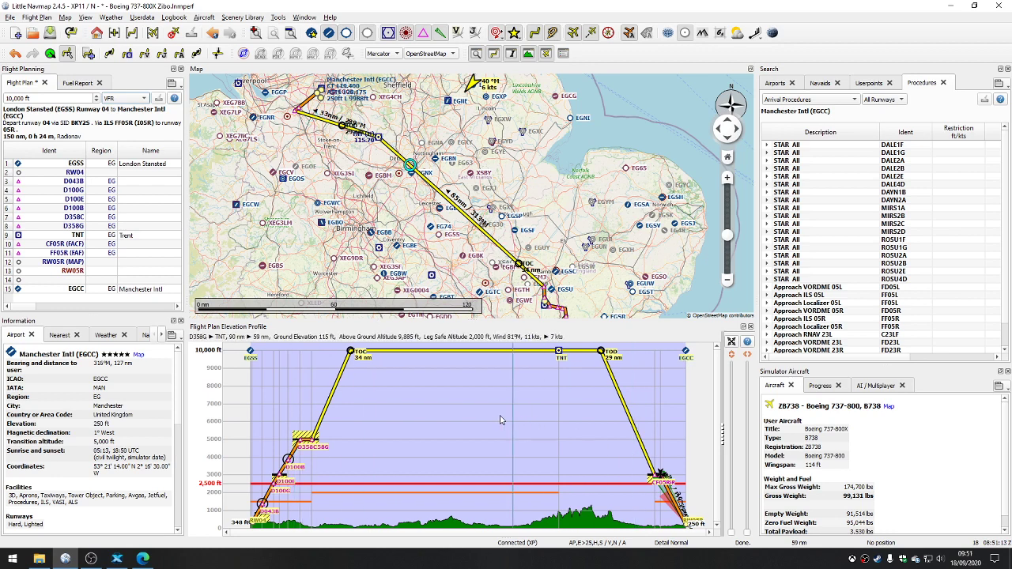
scroll(487, 423, "up", 3)
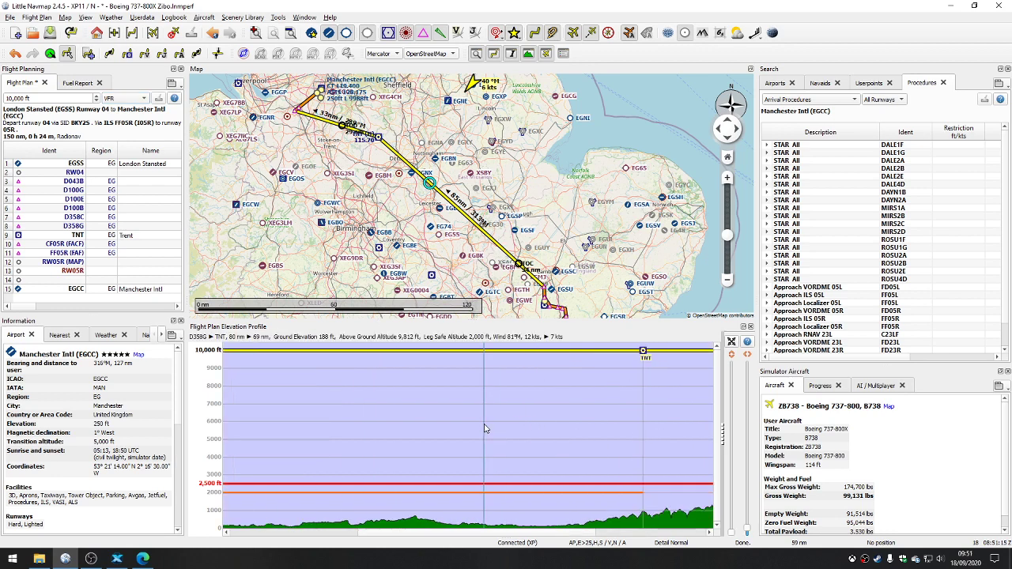
scroll(484, 429, "down", 3)
scroll(682, 500, "up", 5)
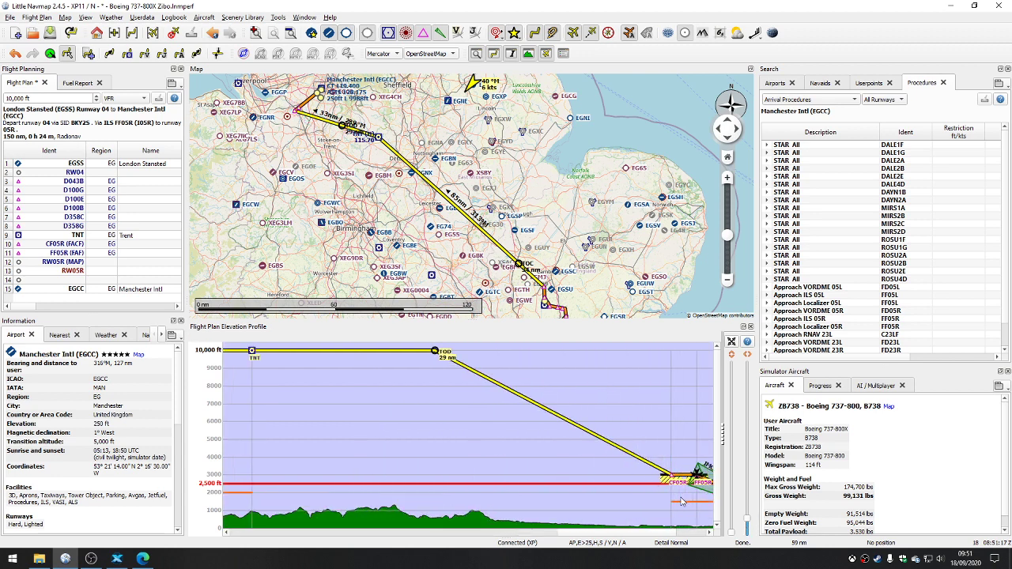
Step: Inspect the climb from EGSS through the departure waypoints D043B to D358G in the elevation profile up close
left_click_drag(558, 533, 220, 523)
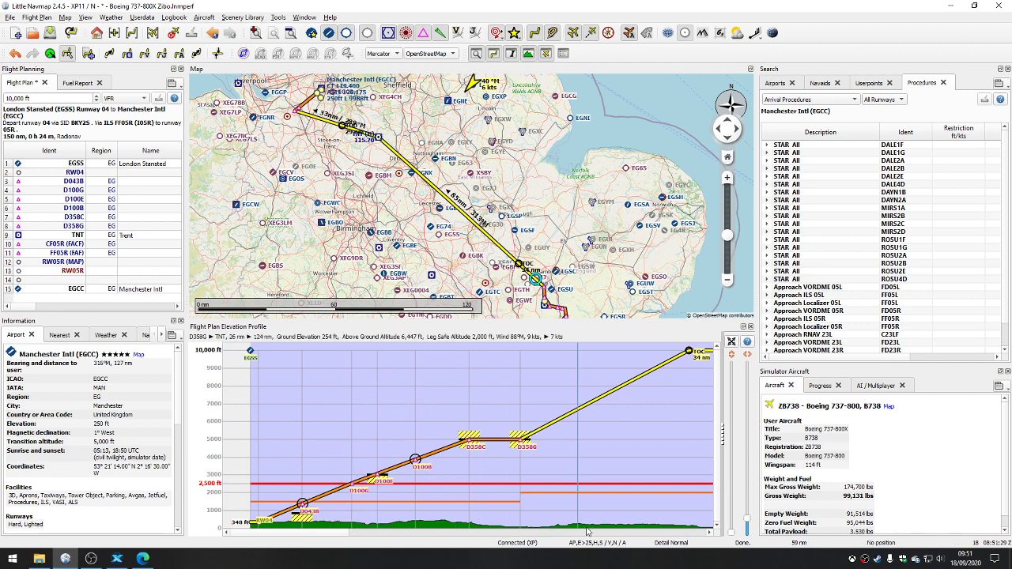
scroll(624, 489, "down", 2)
scroll(626, 488, "down", 2)
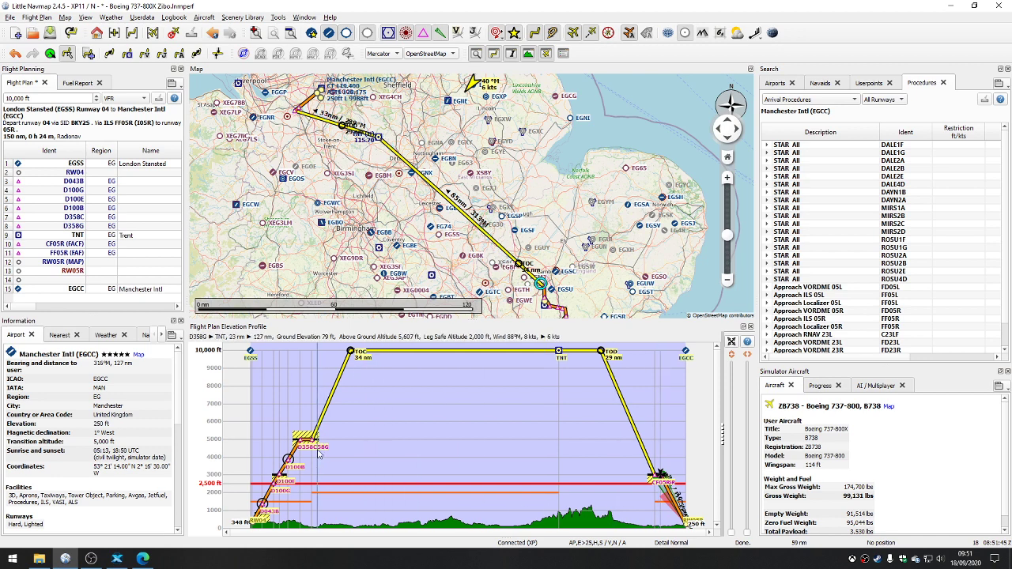
scroll(277, 482, "up", 3)
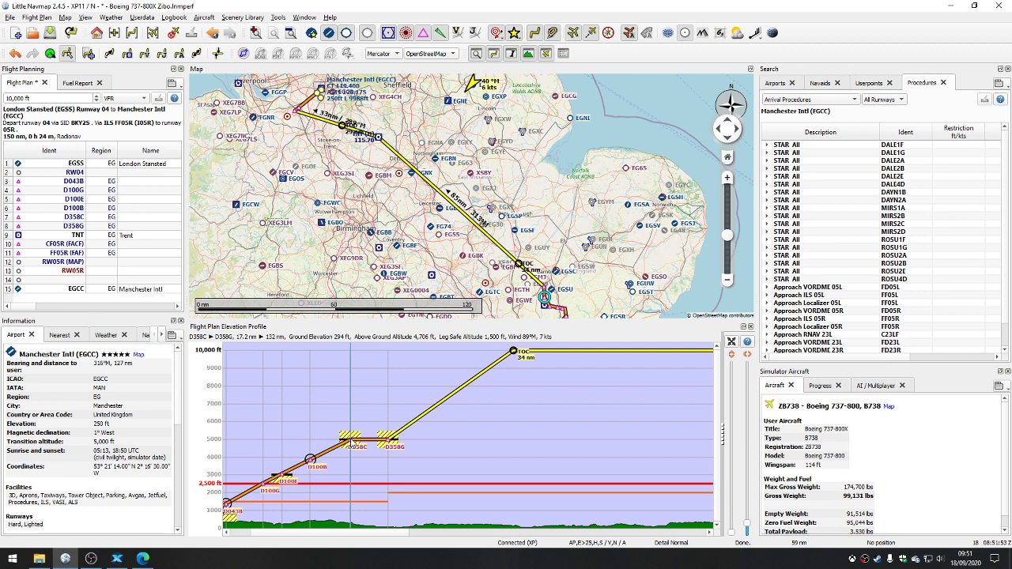
scroll(351, 445, "up", 2)
scroll(351, 445, "down", 2)
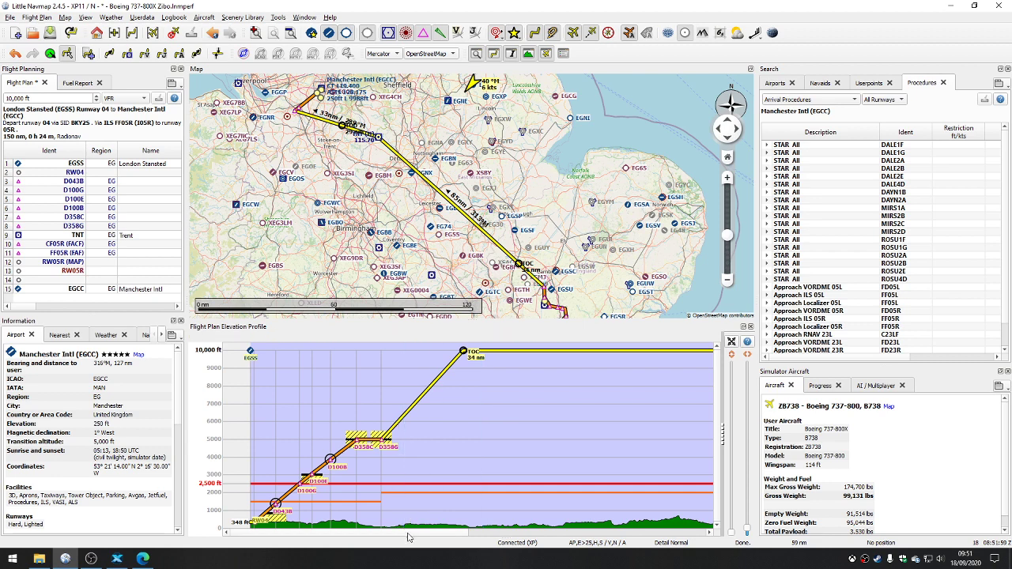
Step: Fit the whole route back into the elevation profile and shrink the profile's height to give the map more room
mouse_move(408, 537)
left_mouse_down()
mouse_move(663, 556)
mouse_move(427, 535)
left_mouse_up()
scroll(552, 417, "down", 3)
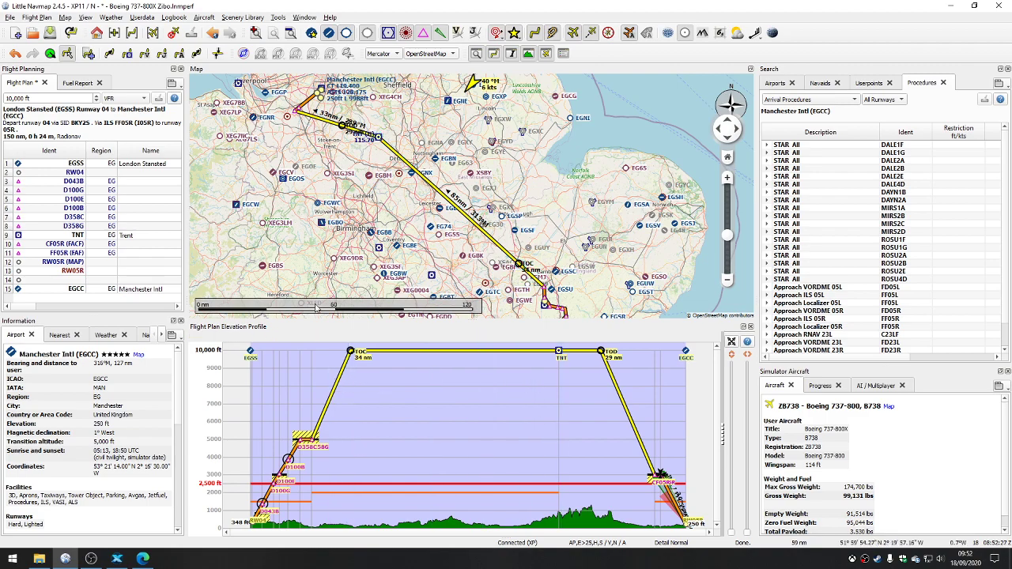
left_click_drag(389, 322, 391, 407)
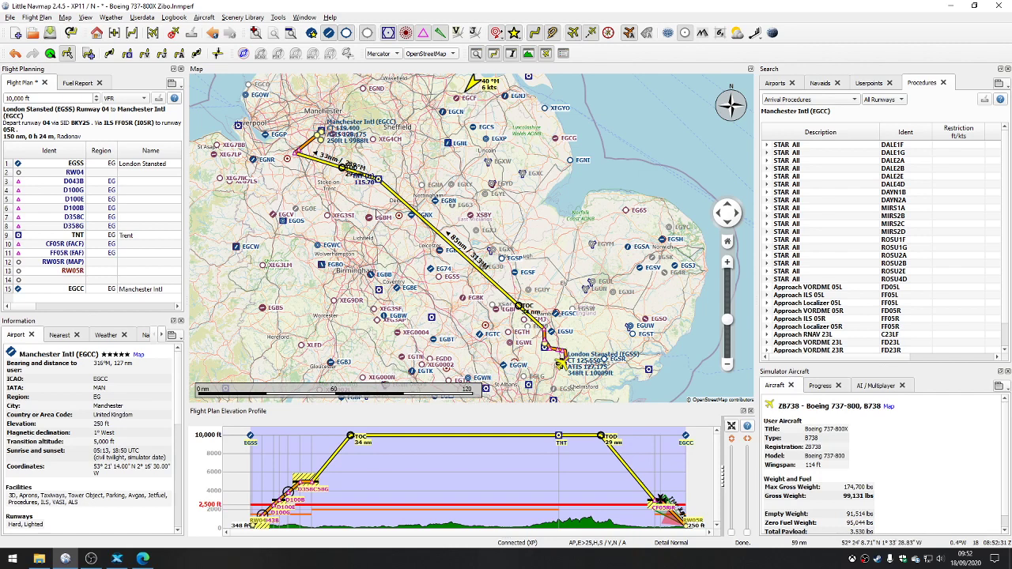
Step: Open the current aircraft performance for editing and review its fuel, climb, cruise and descent values and the aircraft details
left_click(204, 17)
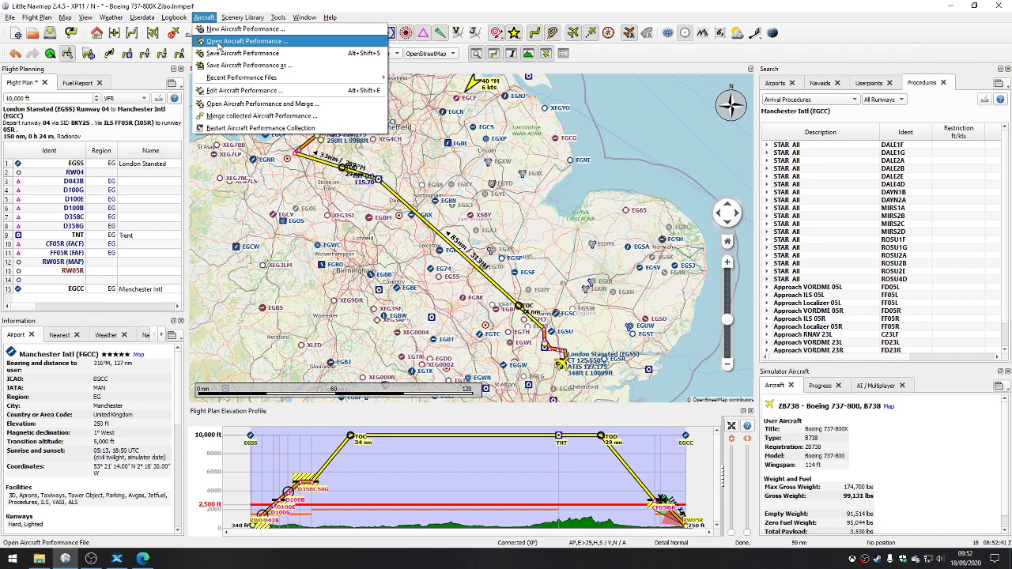
left_click(220, 94)
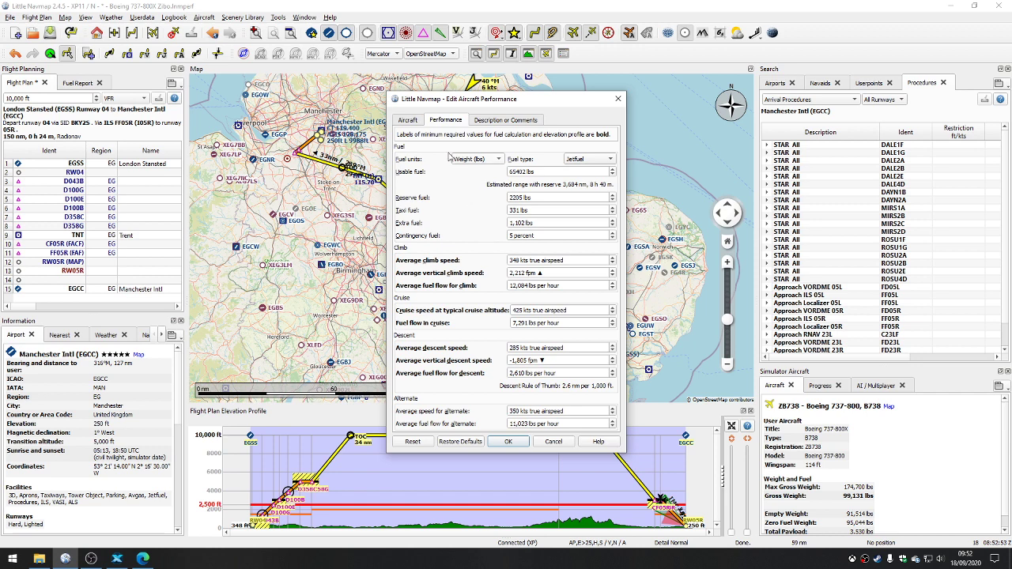
left_click(410, 121)
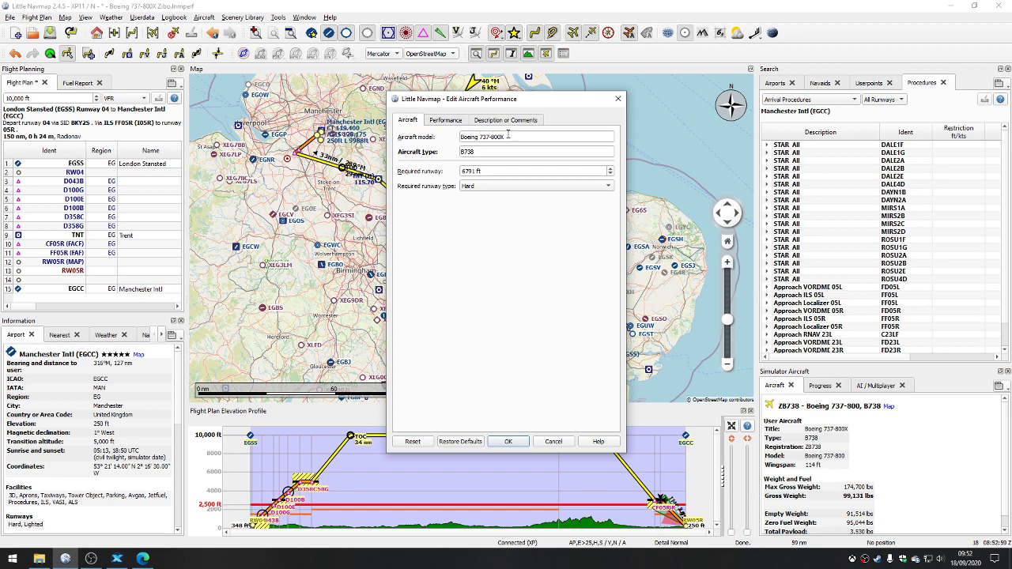
Step: Switch to the Edge browser, look through the X-Plane aircraft performance files in Little Navmap's other downloads, and return to Little Navmap
left_click(137, 560)
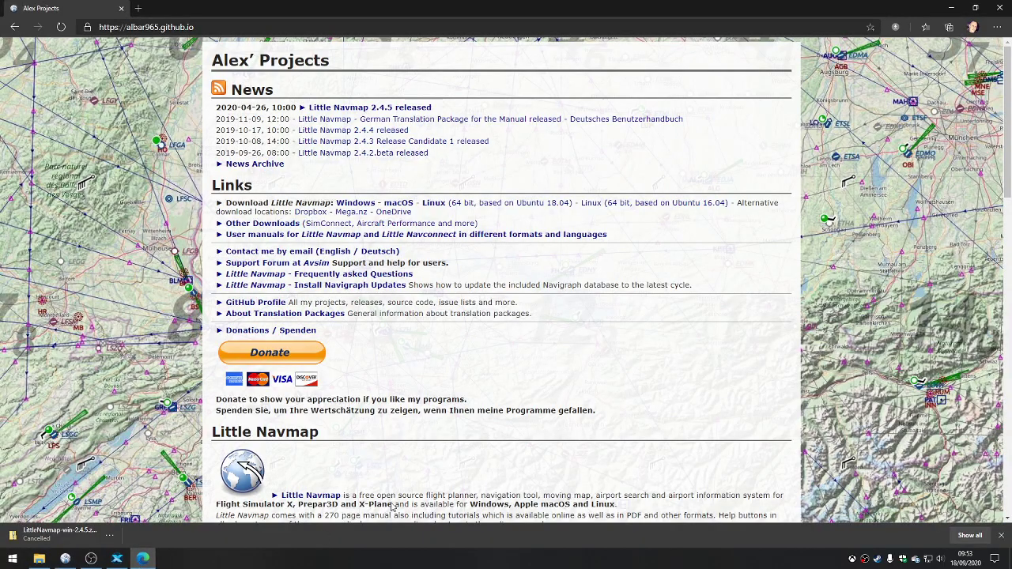
left_click(284, 228)
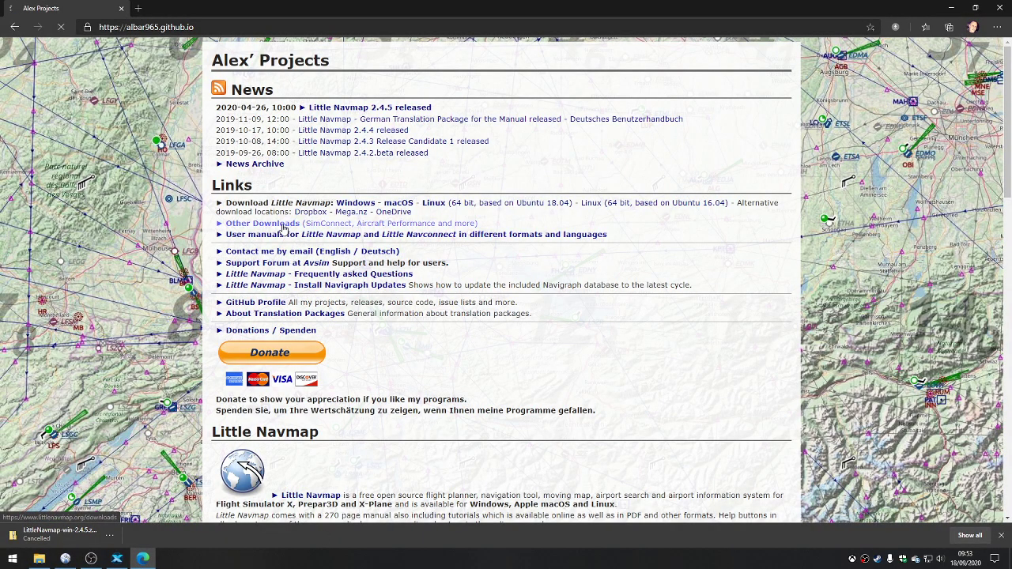
left_click(138, 172)
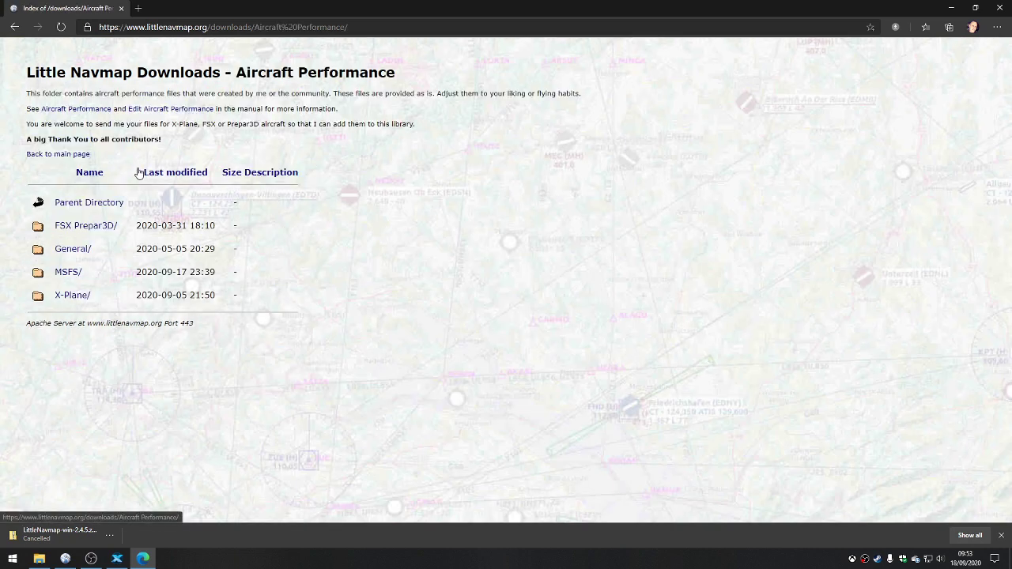
left_click(69, 293)
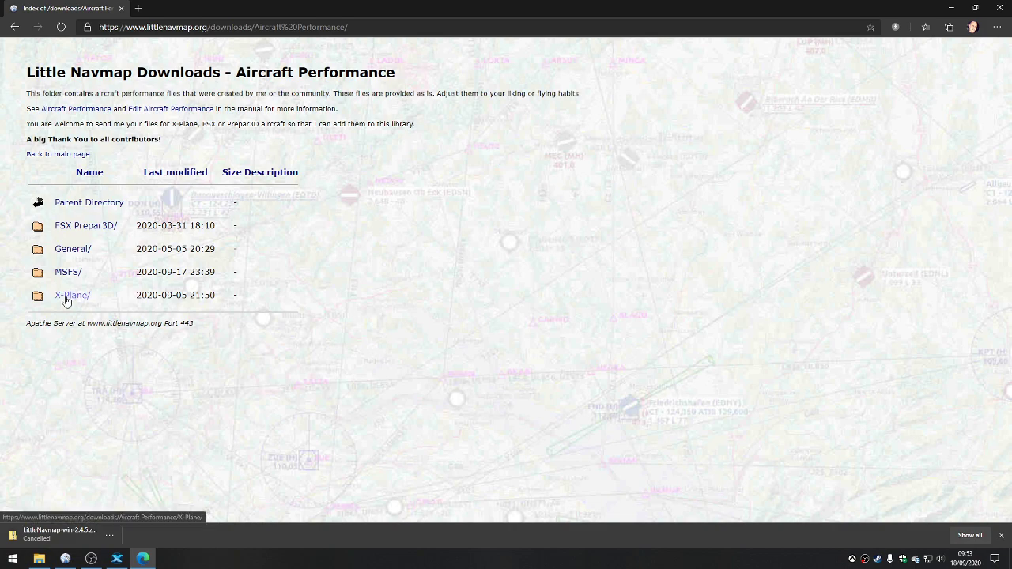
scroll(223, 254, "down", 2)
scroll(222, 254, "down", 5)
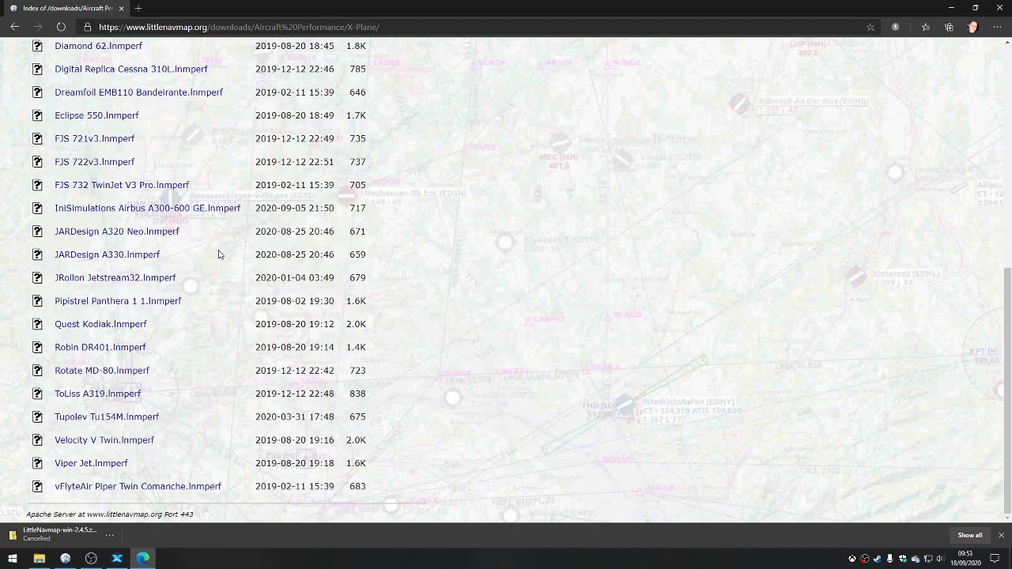
scroll(219, 254, "up", 5)
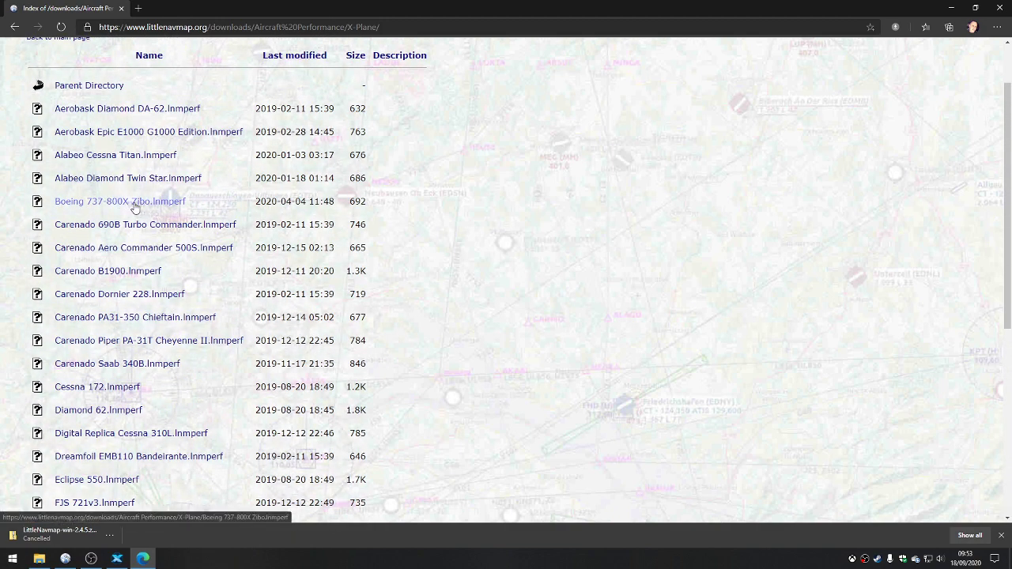
left_click(947, 8)
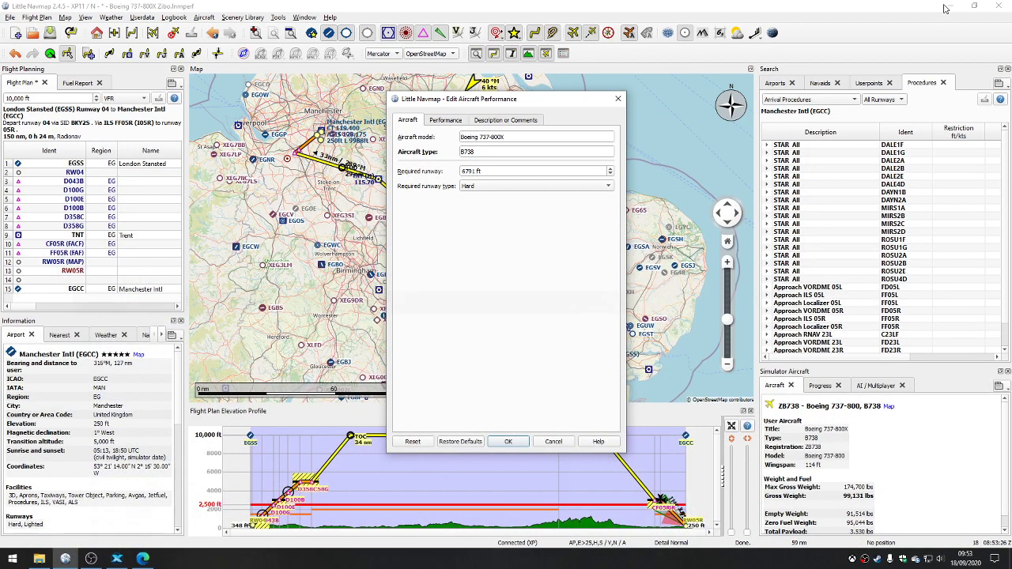
Step: Recheck the aircraft's performance values, close the editor without changes and look over the available aircraft performance file commands
left_click(449, 119)
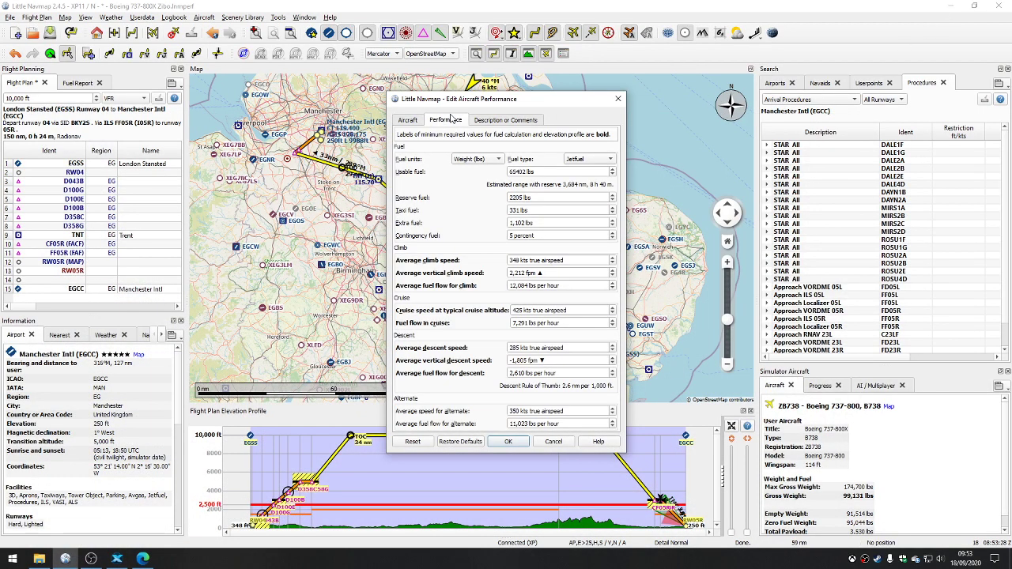
left_click(618, 99)
left_click(214, 17)
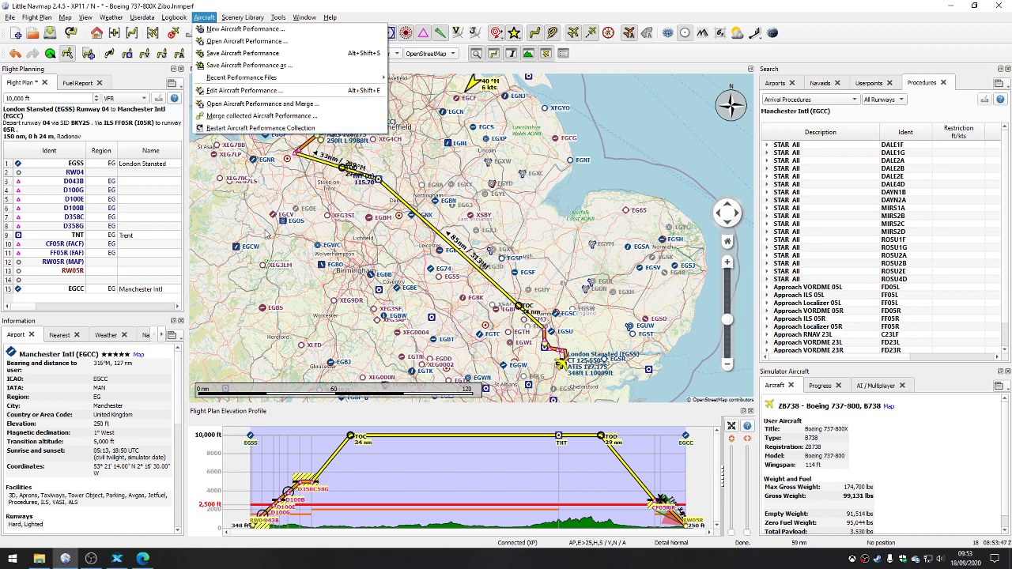
left_click(418, 5)
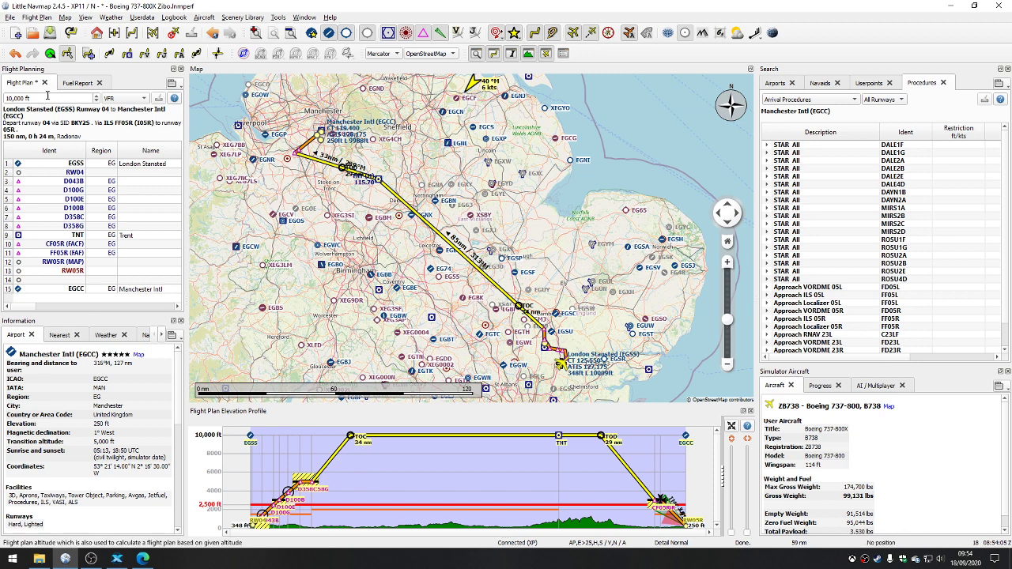
Step: Show the fuel report and read through its aircraft, flight plan, fuel plan and climb sections
left_click(76, 84)
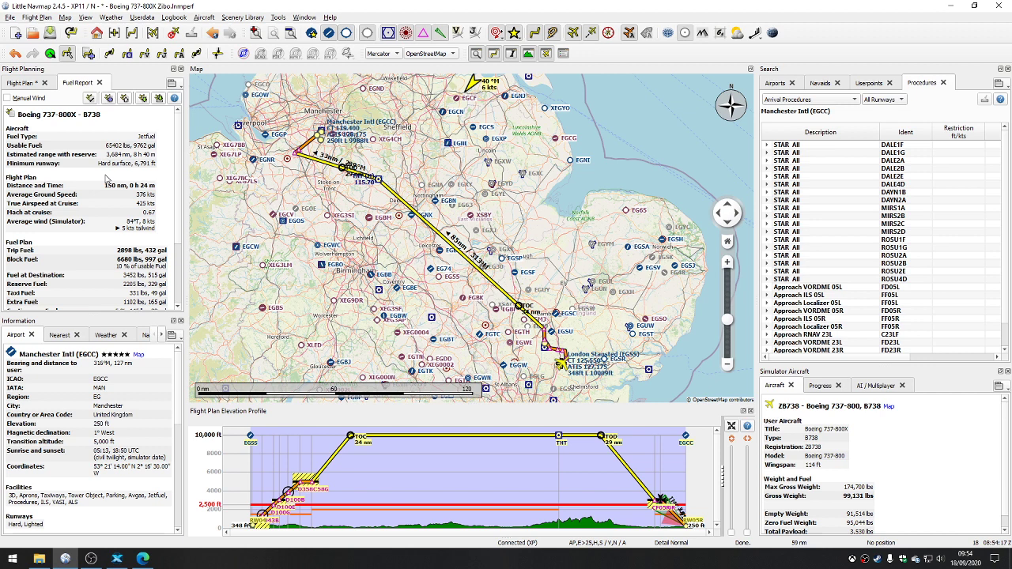
scroll(107, 178, "down", 4)
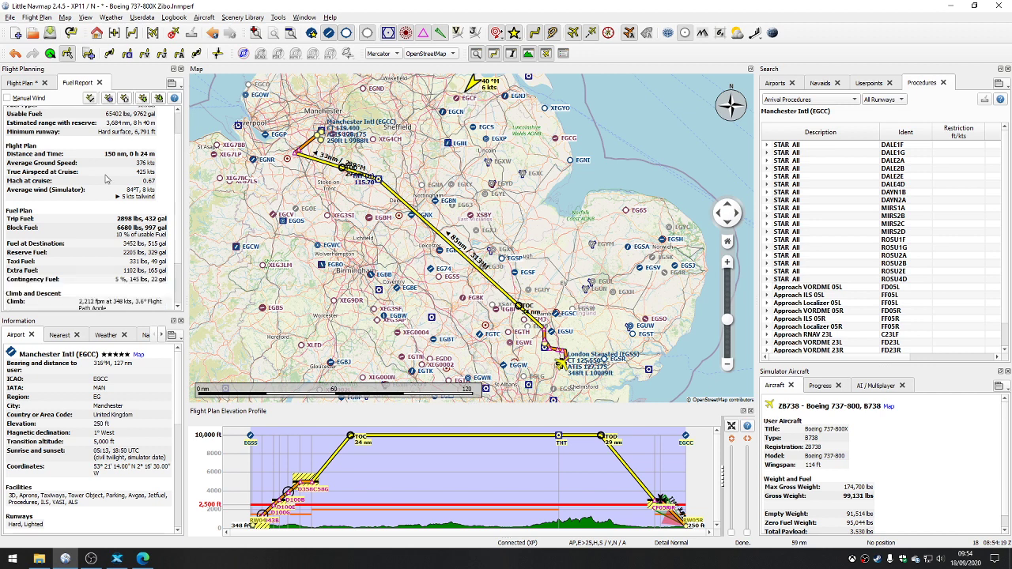
scroll(107, 178, "up", 3)
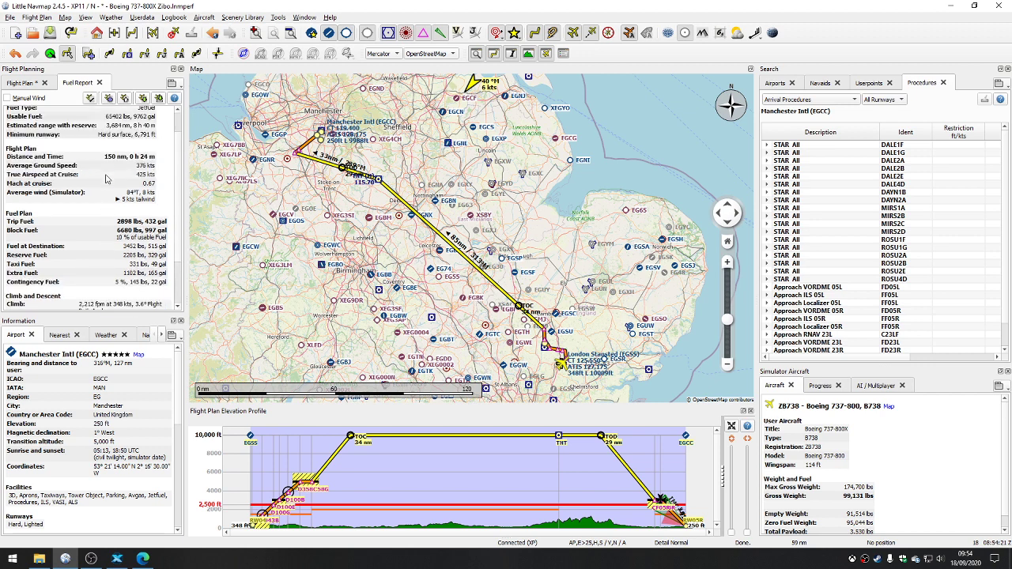
scroll(107, 178, "up", 1)
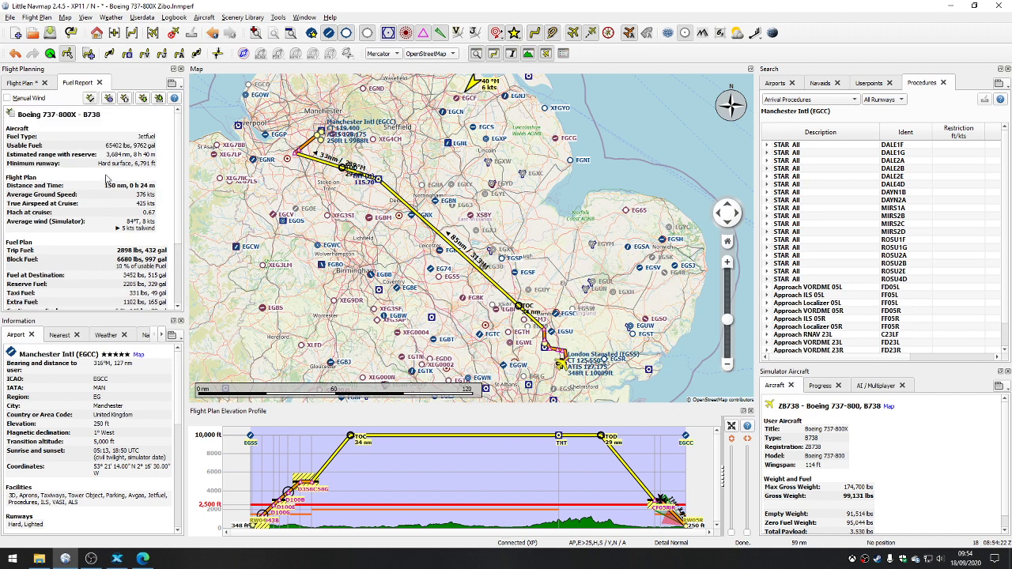
Step: Display the wind forecast at 10,000 ft on the map and examine the winds over the Atlantic, Europe and the route
left_click(755, 34)
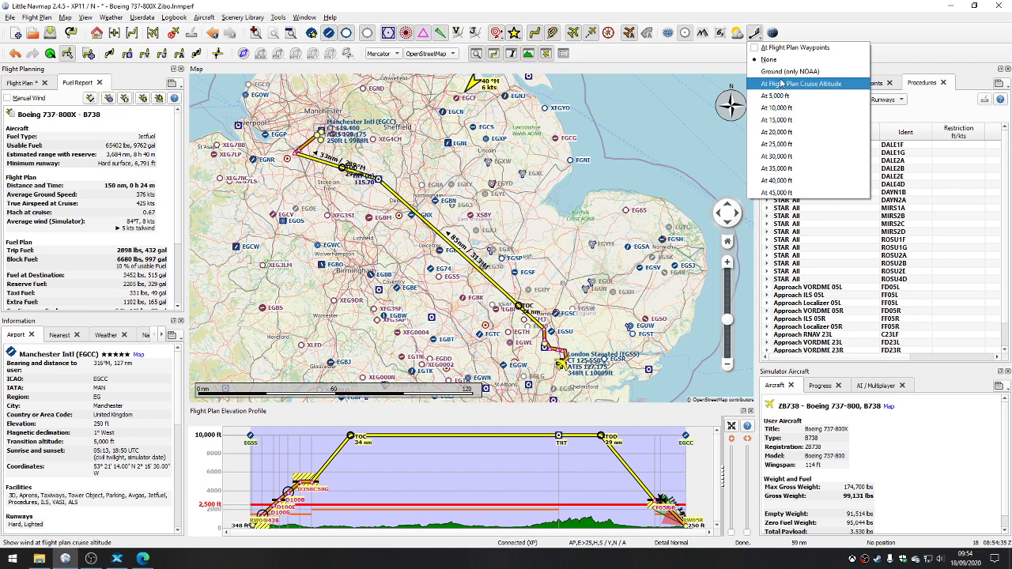
left_click(780, 109)
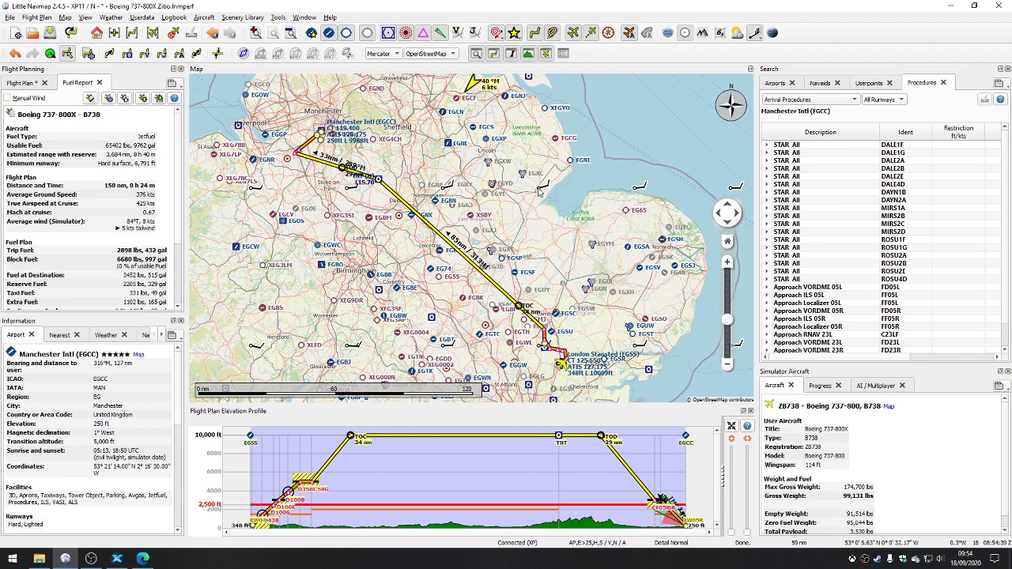
mouse_move(540, 190)
scroll(466, 207, "down", 2)
scroll(465, 207, "down", 3)
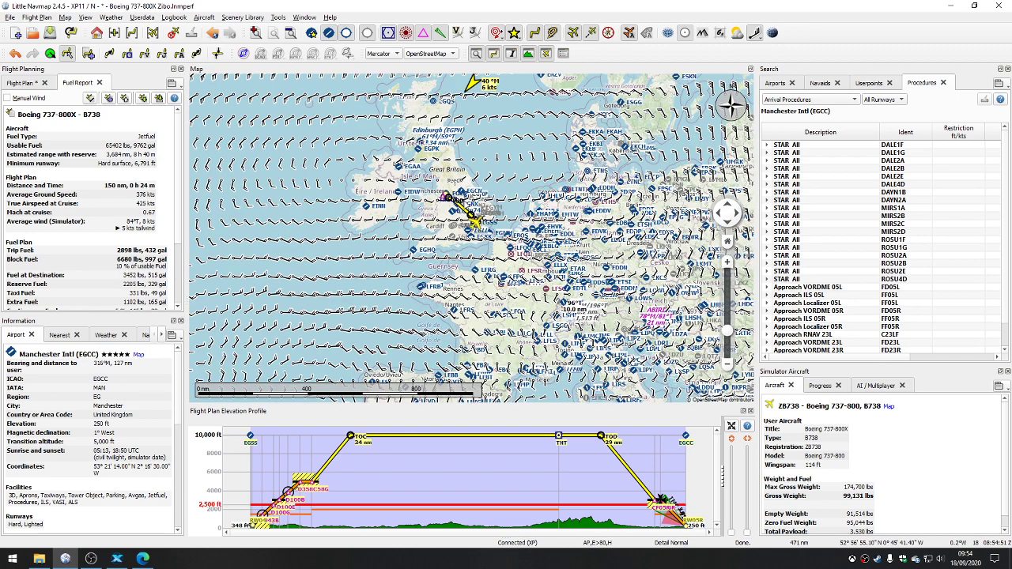
scroll(465, 208, "down", 2)
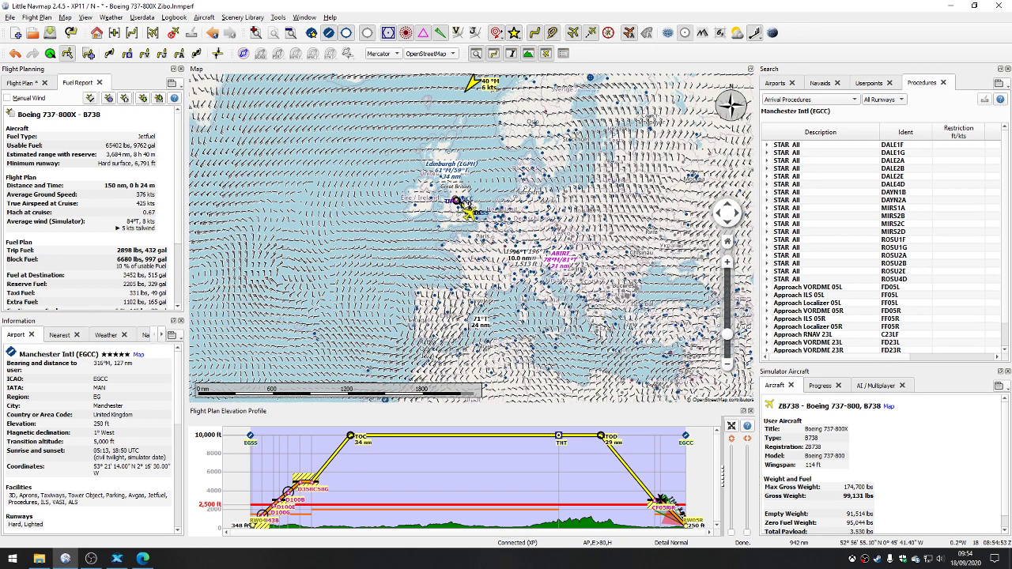
scroll(465, 208, "down", 2)
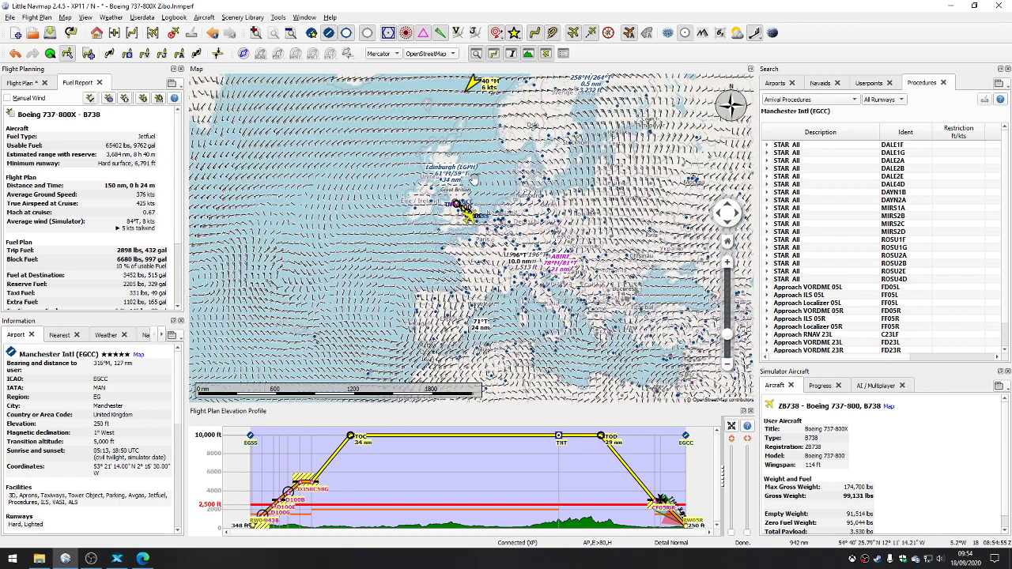
scroll(532, 190, "up", 2)
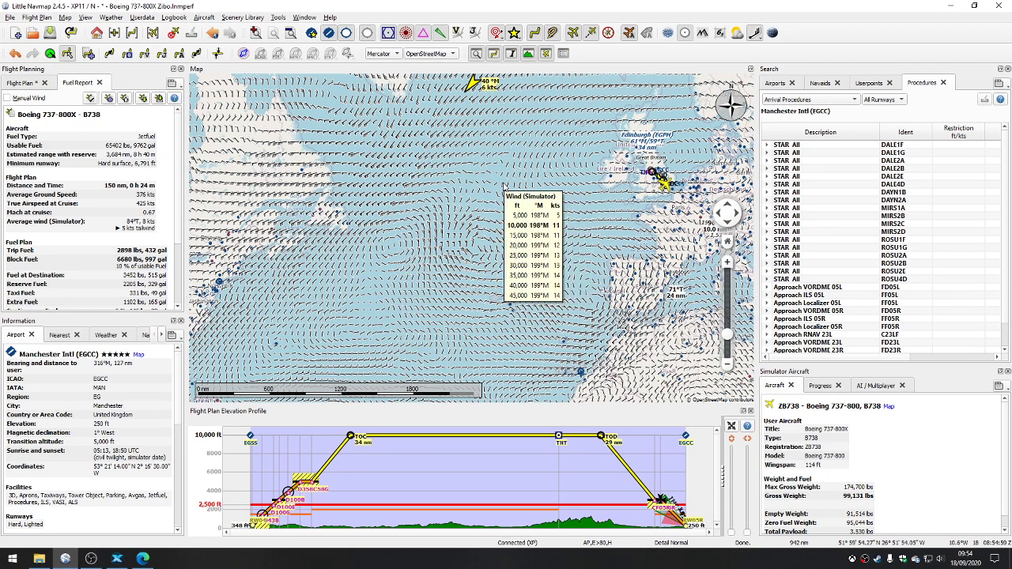
mouse_move(400, 185)
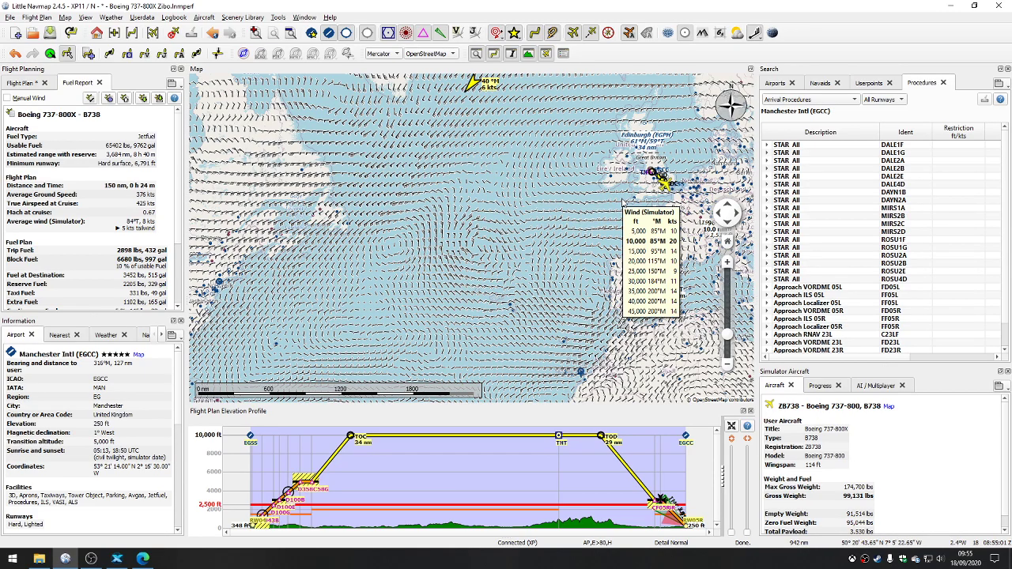
left_click_drag(577, 193, 434, 239)
scroll(526, 234, "up", 5)
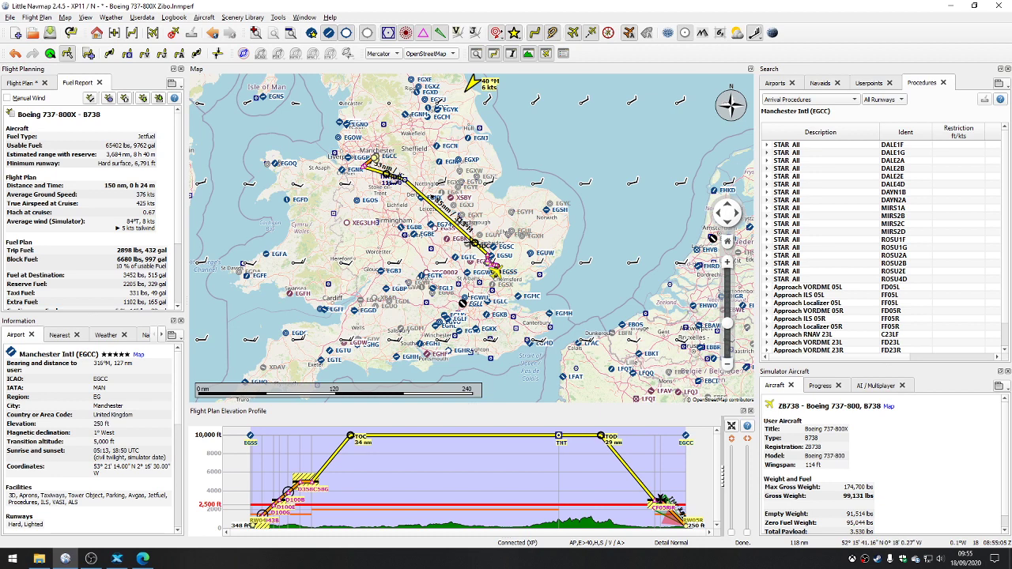
scroll(471, 242, "up", 1)
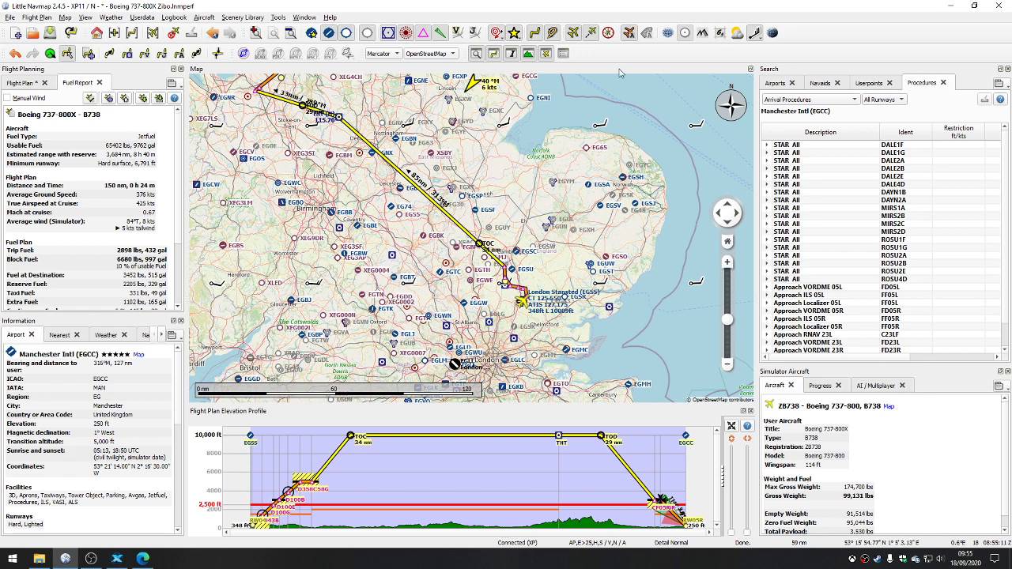
Step: Set the wind forecast level to None to remove the wind barbs from the map
left_click(757, 34)
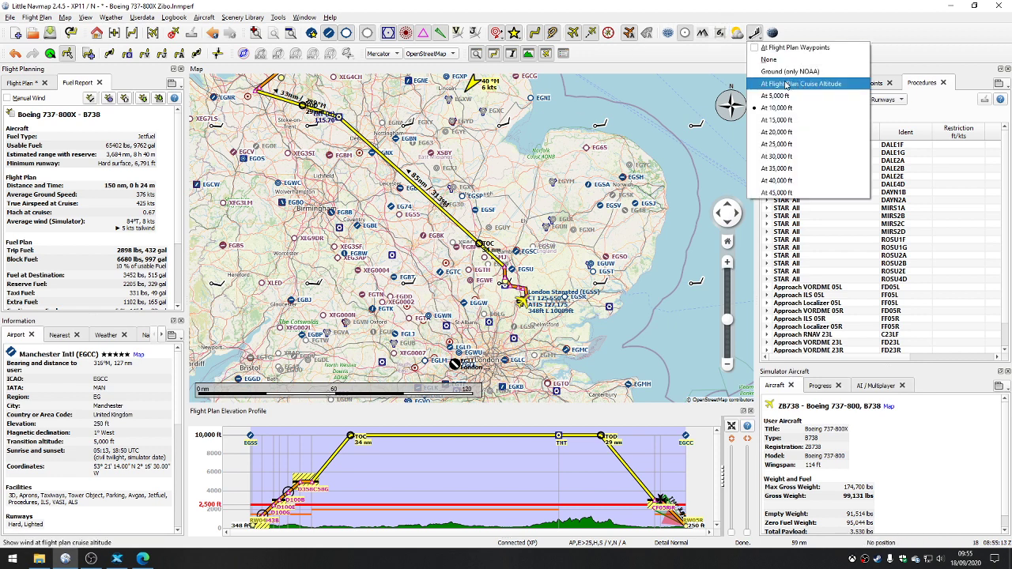
left_click(763, 60)
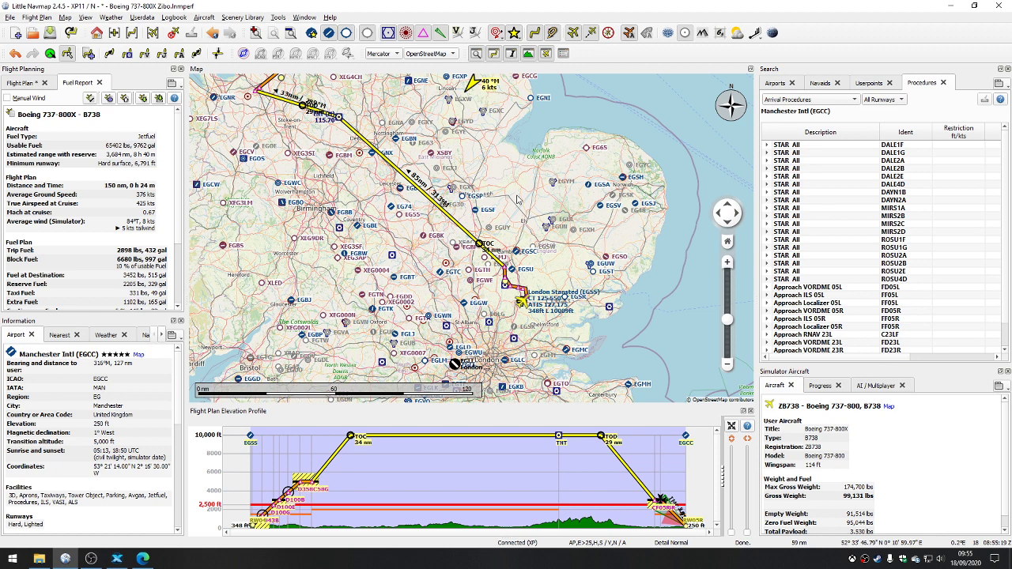
scroll(517, 199, "down", 2)
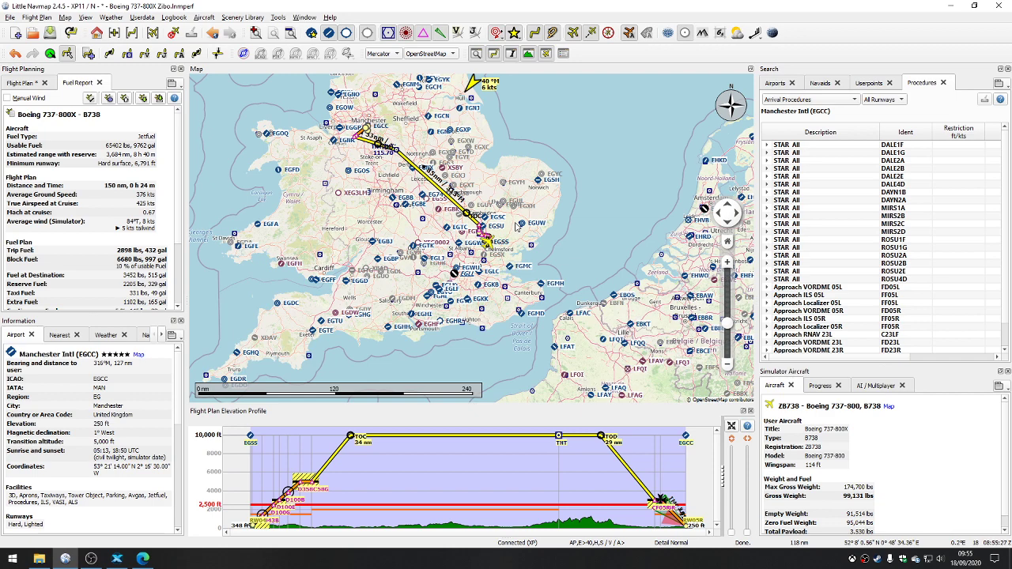
Step: Look over the commands for saving and exporting the Stansted to Manchester flight plan in different formats
left_click_drag(479, 107, 567, 196)
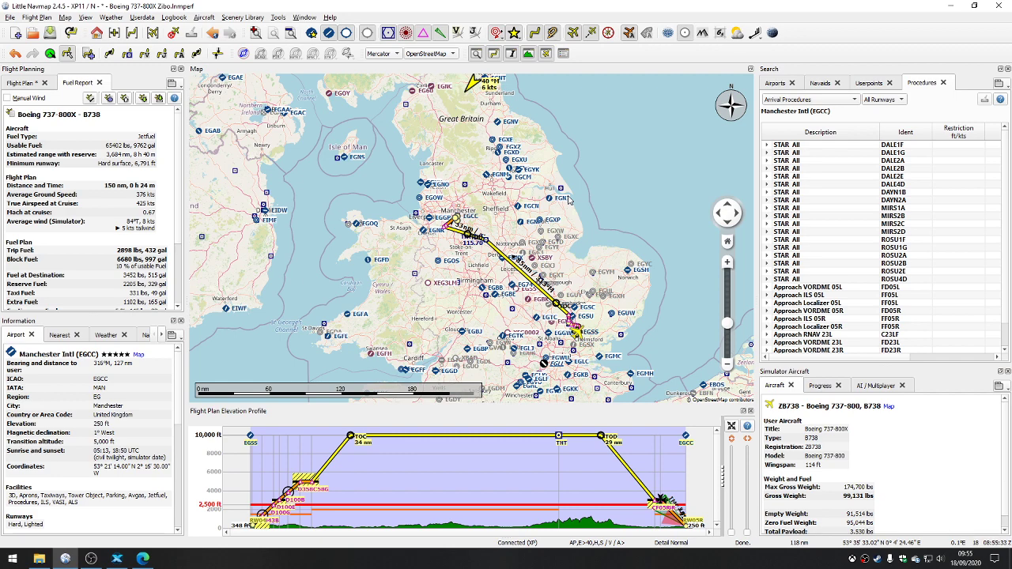
left_click_drag(504, 268, 467, 193)
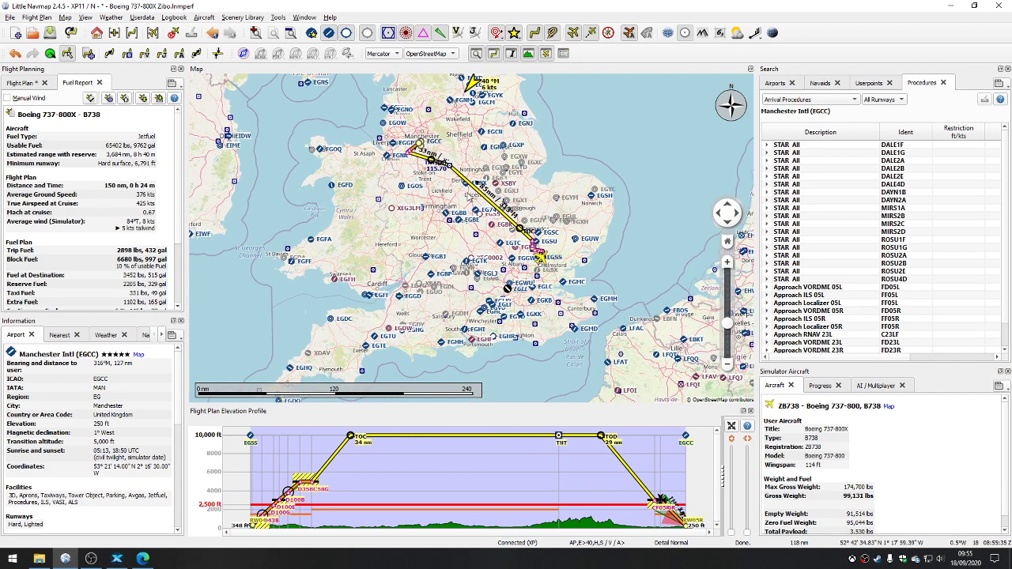
left_click(10, 17)
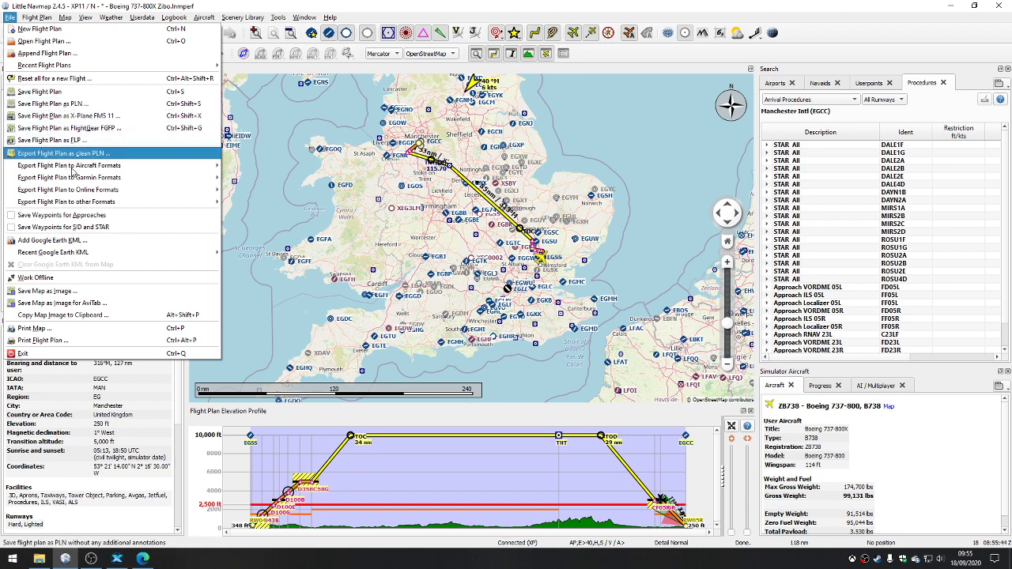
mouse_move(84, 170)
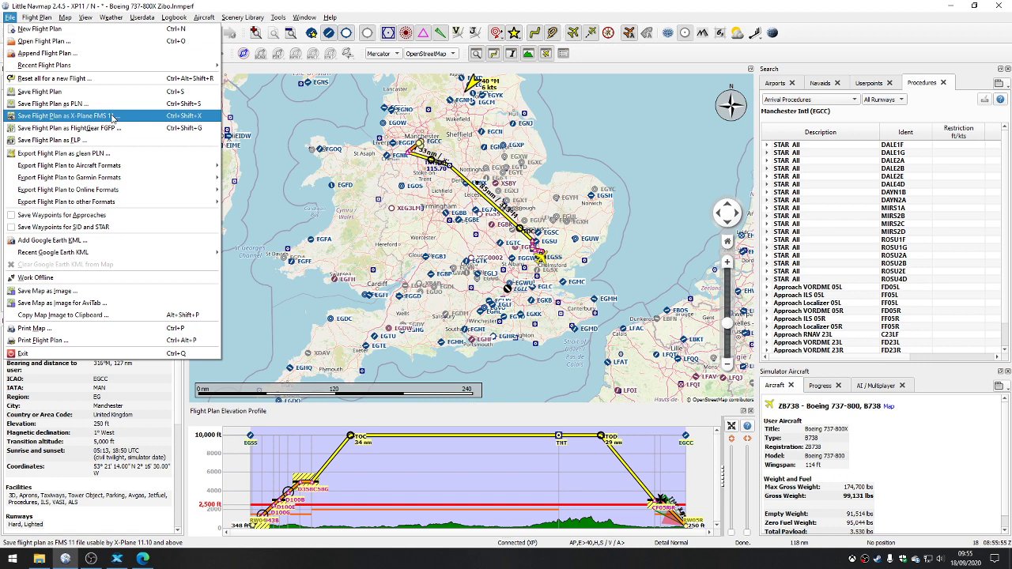
Step: Switch to File Explorer and examine the flight plan files in X-Plane 11's Output\FMS plans folder
left_click(38, 559)
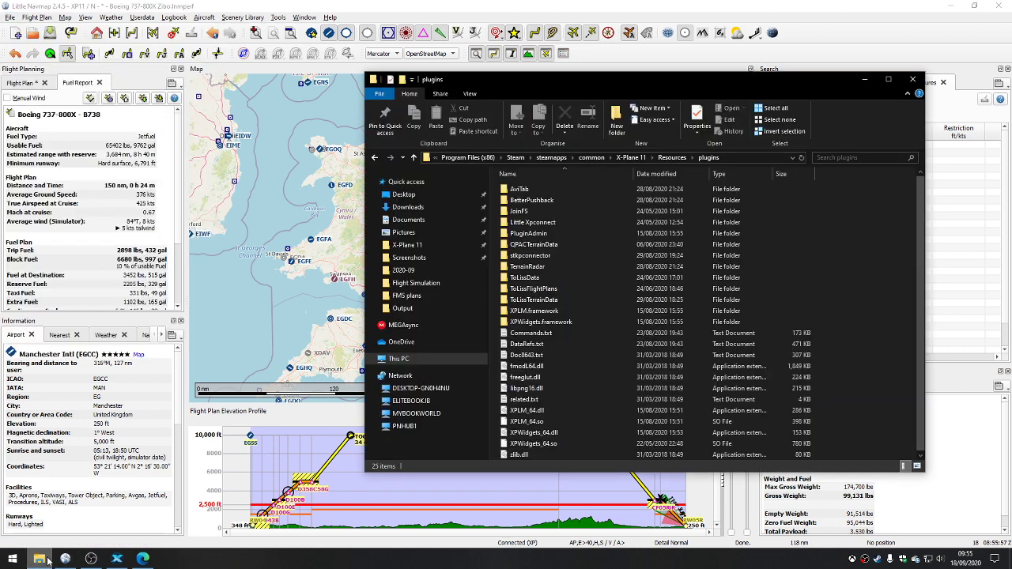
left_click(637, 158)
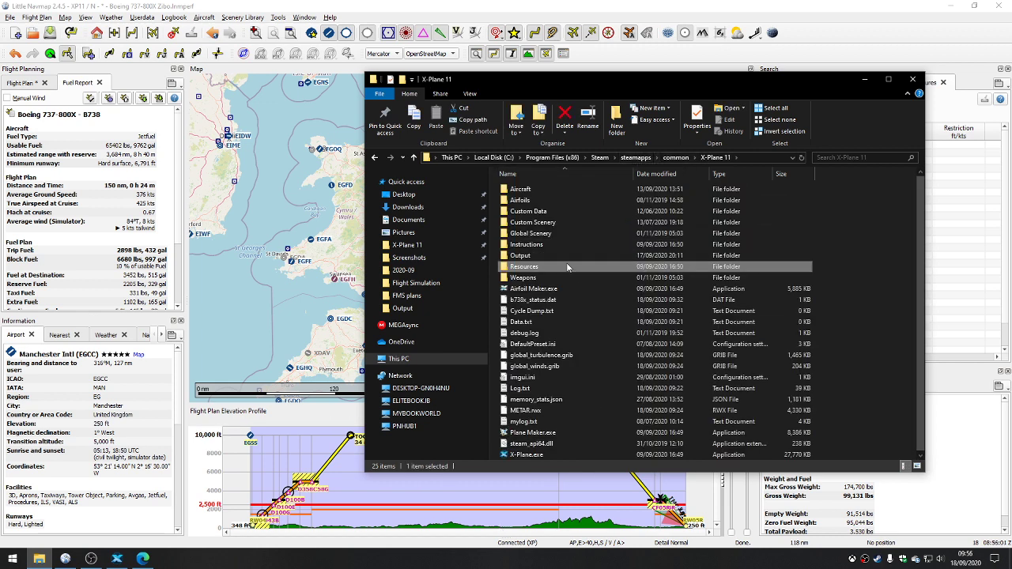
double_click(536, 257)
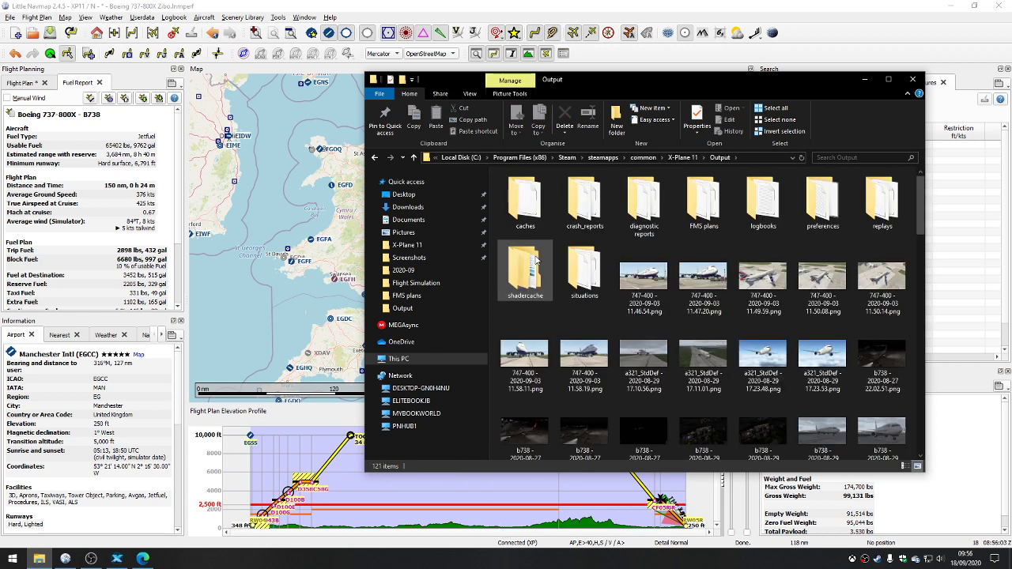
double_click(694, 218)
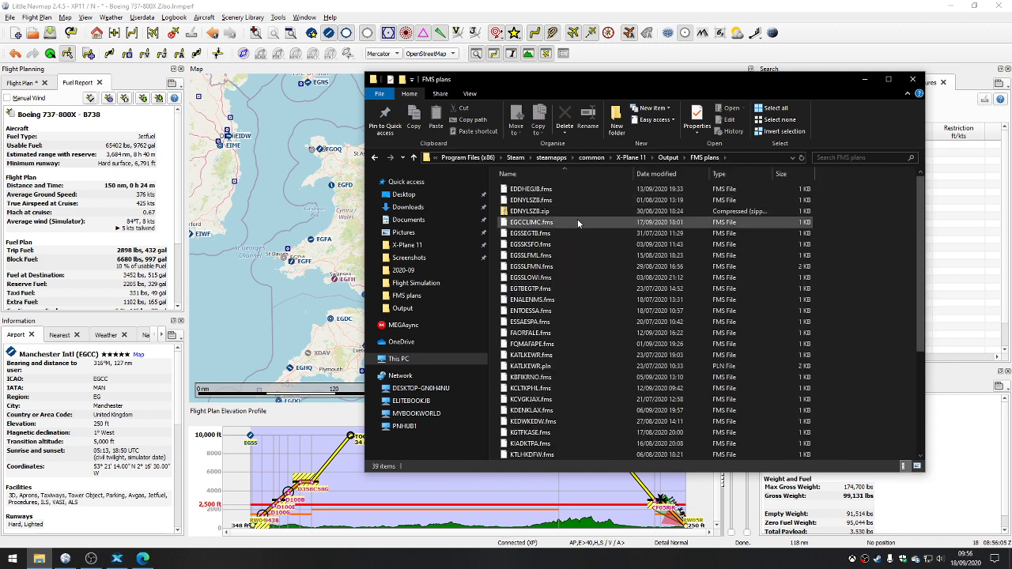
scroll(578, 223, "down", 5)
scroll(576, 344, "up", 5)
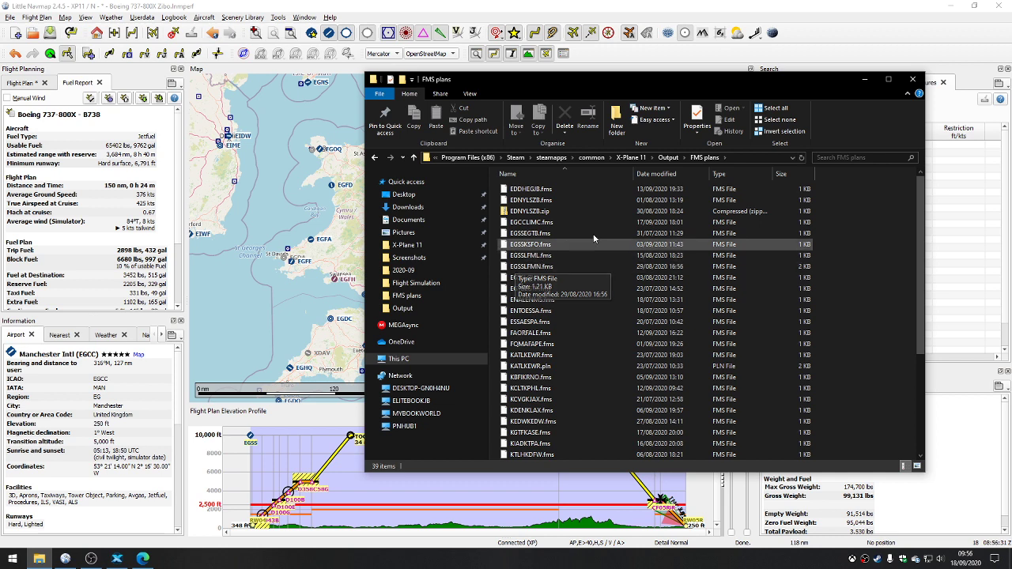
Step: Return to Little Navmap and save the flight plan in X-Plane FMS 11 format as EGSSEGCC.fms in the FMS plans folder
left_click(10, 18)
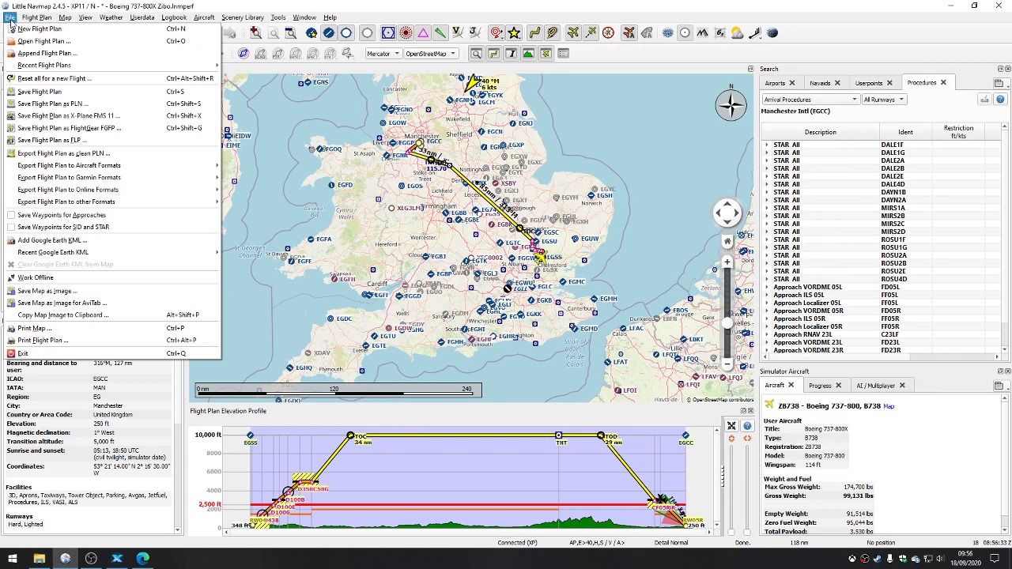
mouse_move(110, 18)
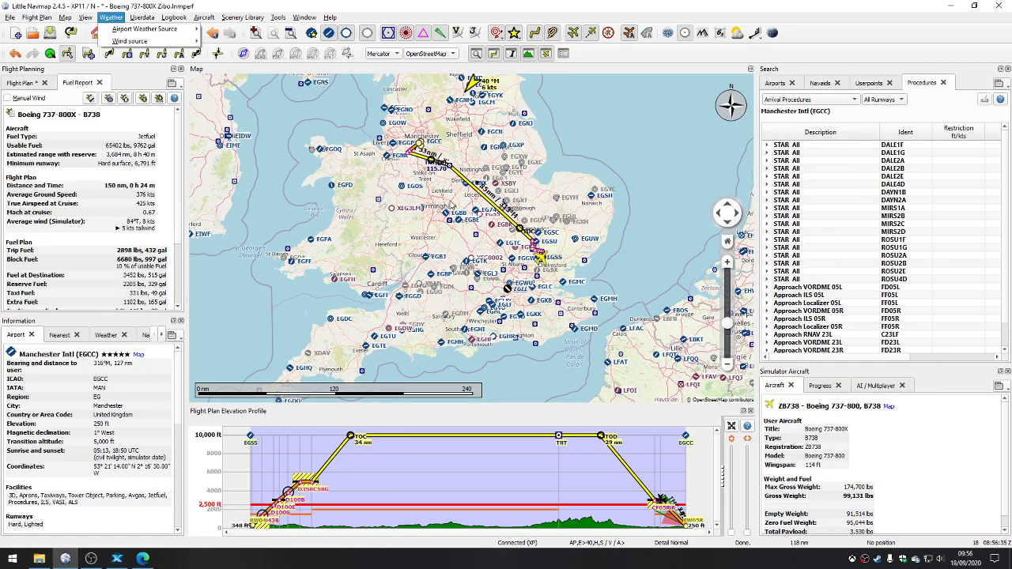
mouse_move(9, 19)
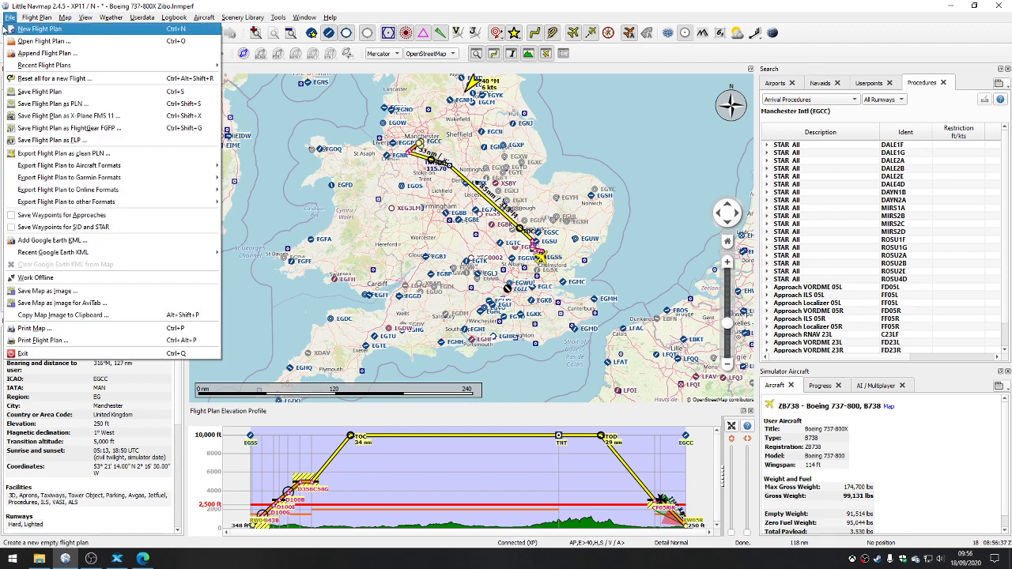
left_click(90, 119)
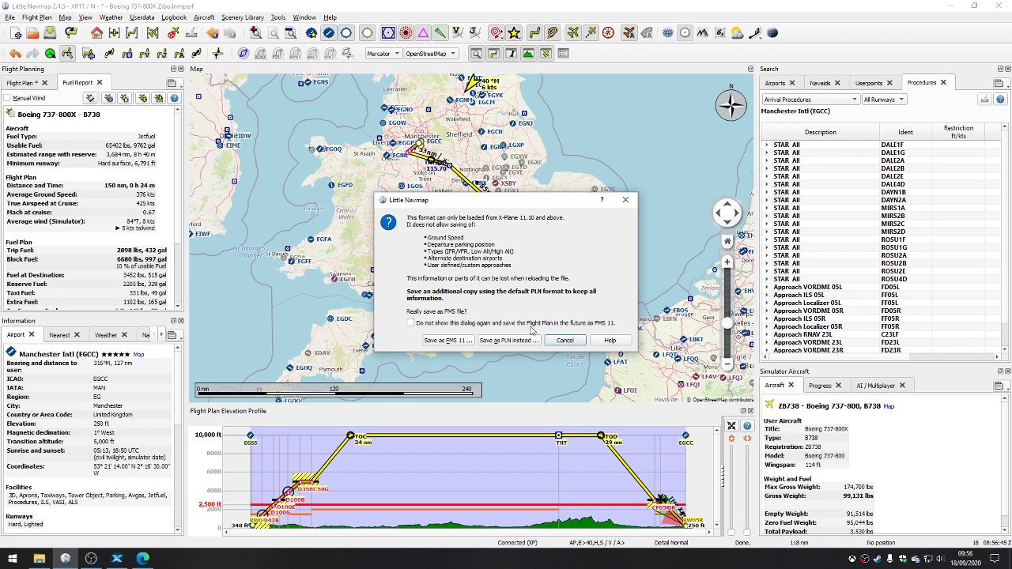
left_click(447, 340)
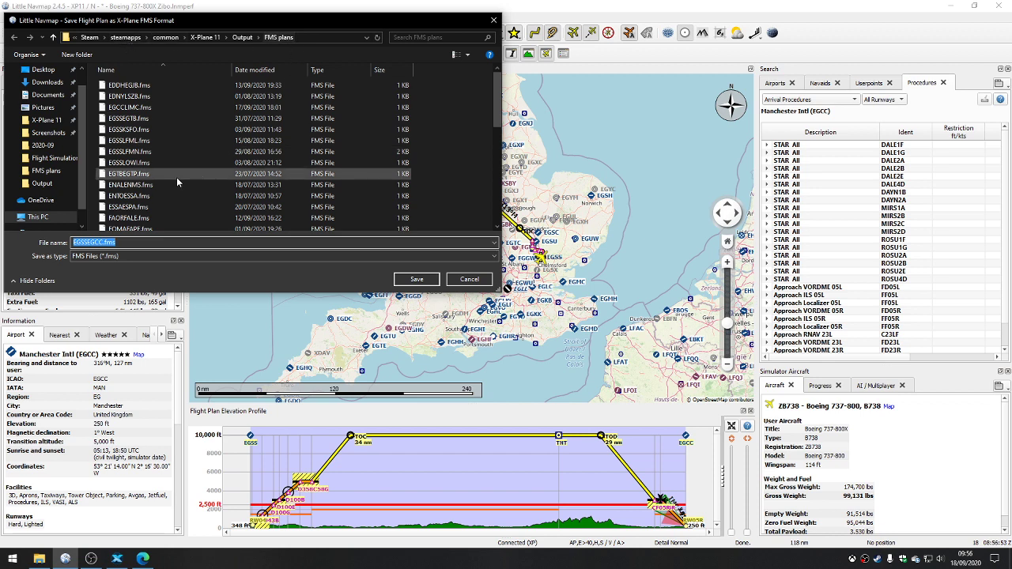
left_click(436, 285)
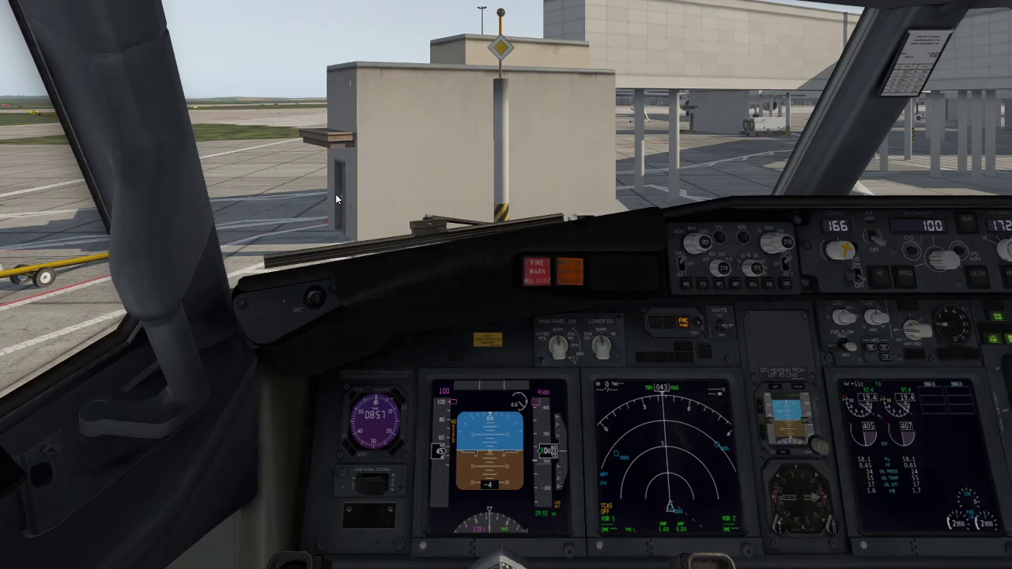
Step: Switch to the X-Plane 11 cockpit, clear the message on the captain's FMC and bring up its RTE 1 page
left_click_drag(387, 403, 419, 459)
key("KP_1")
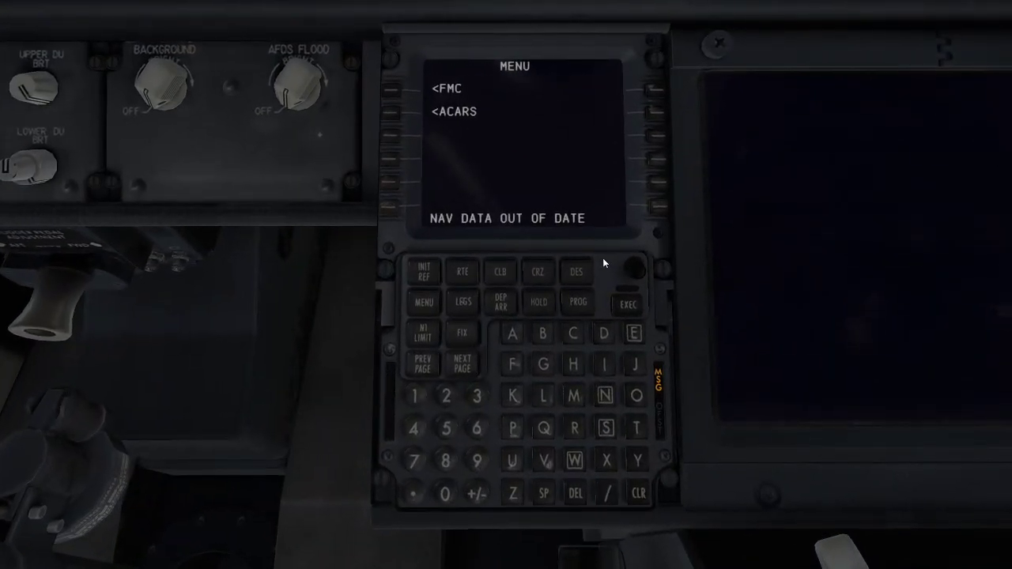
left_click(638, 493)
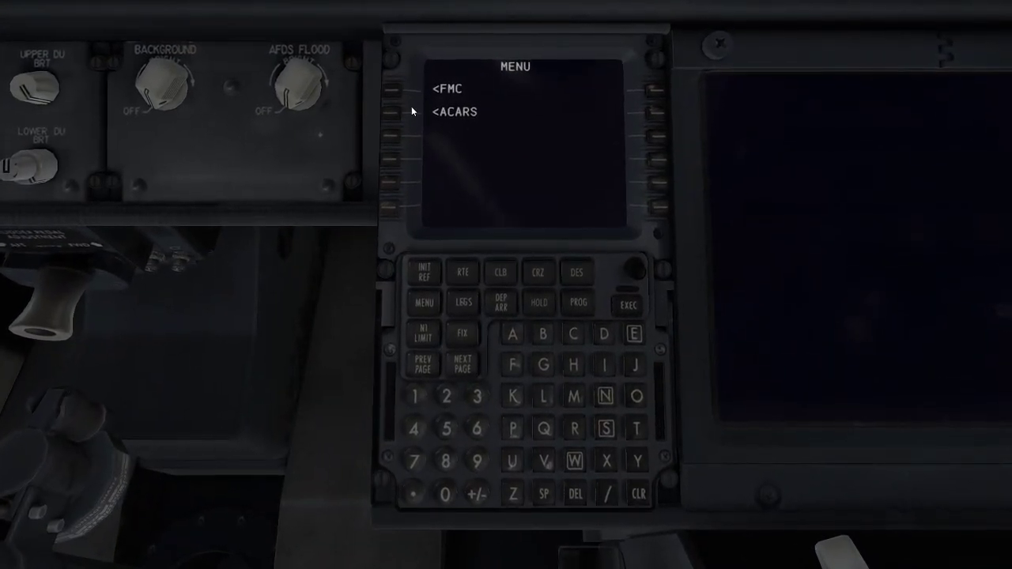
left_click(392, 91)
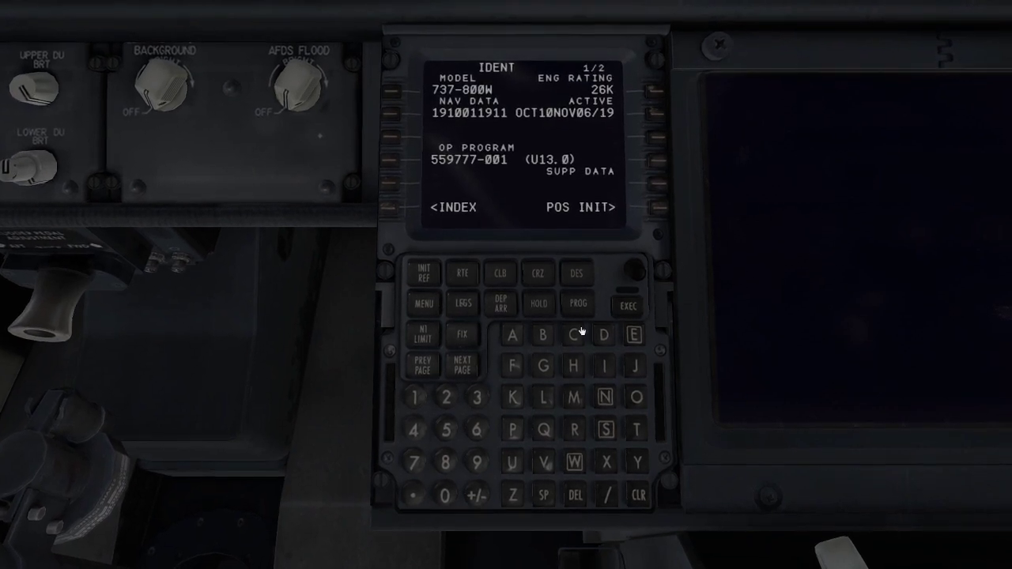
left_click(465, 276)
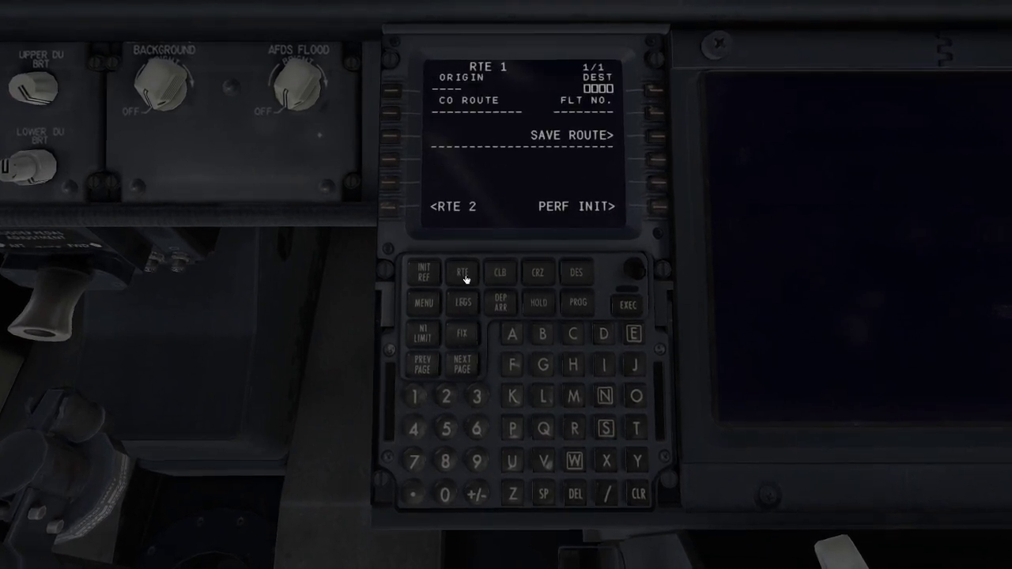
Step: Load EGSSEGCC as the company route on the FMC's RTE 1 page, and activate and execute it
left_click(635, 334)
left_click(543, 365)
left_click(605, 429)
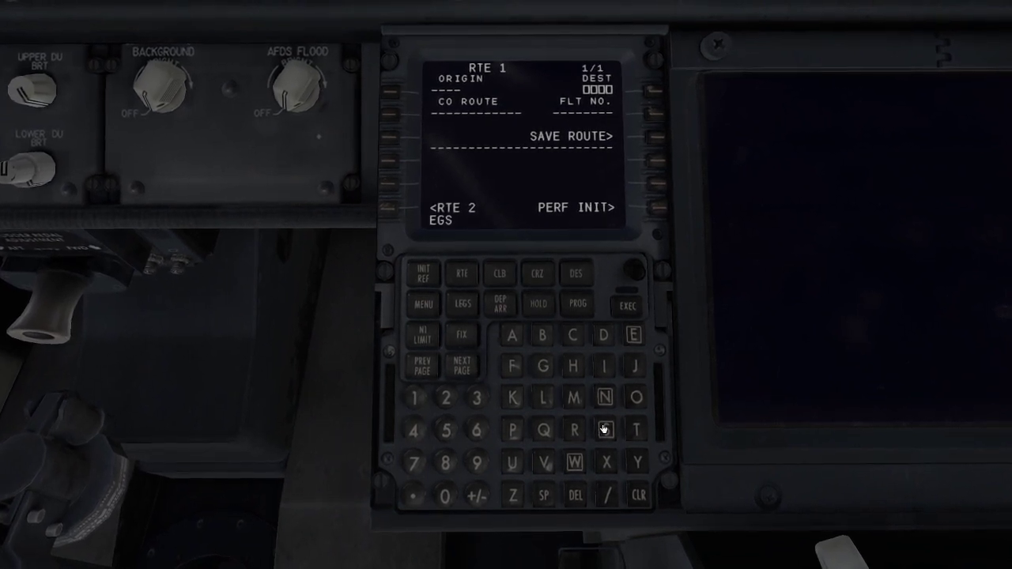
left_click(605, 429)
left_click(633, 334)
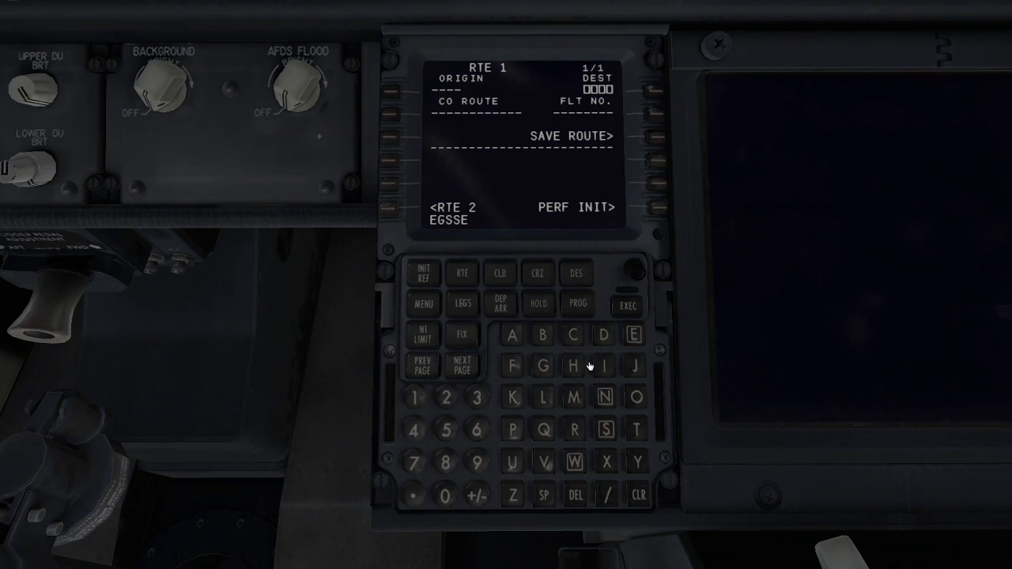
left_click(544, 365)
left_click(572, 335)
left_click(572, 334)
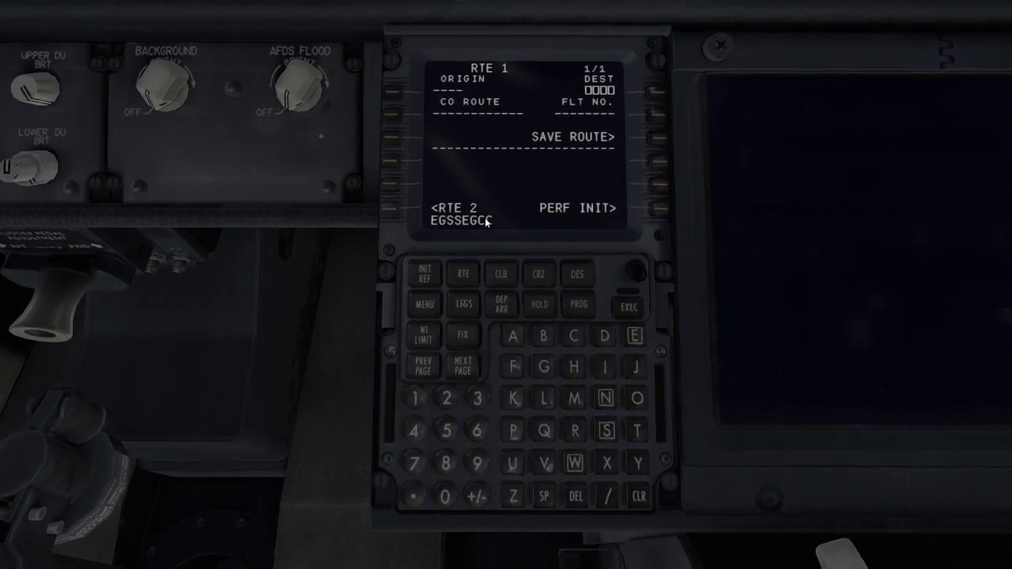
left_click(394, 116)
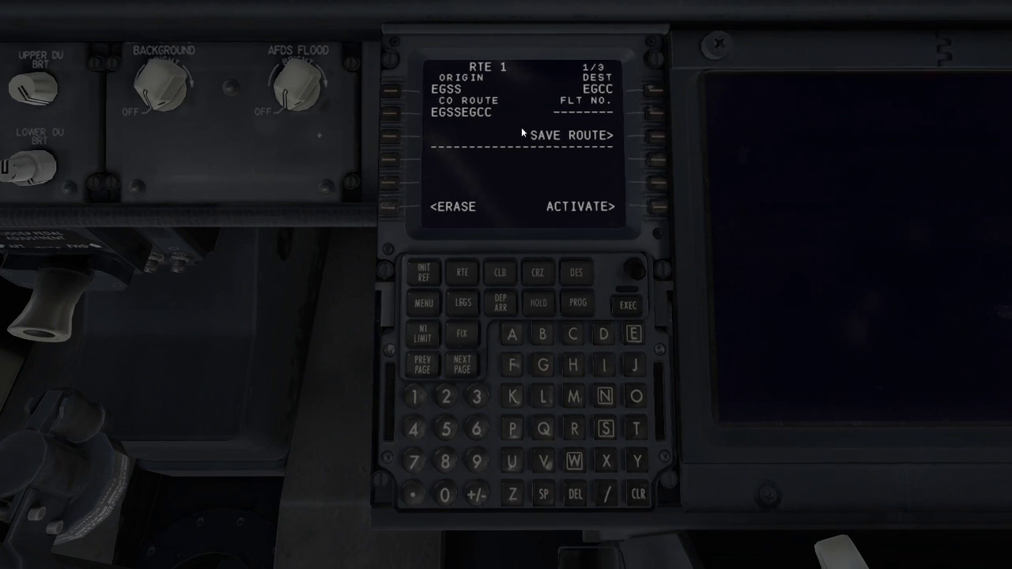
left_click(659, 208)
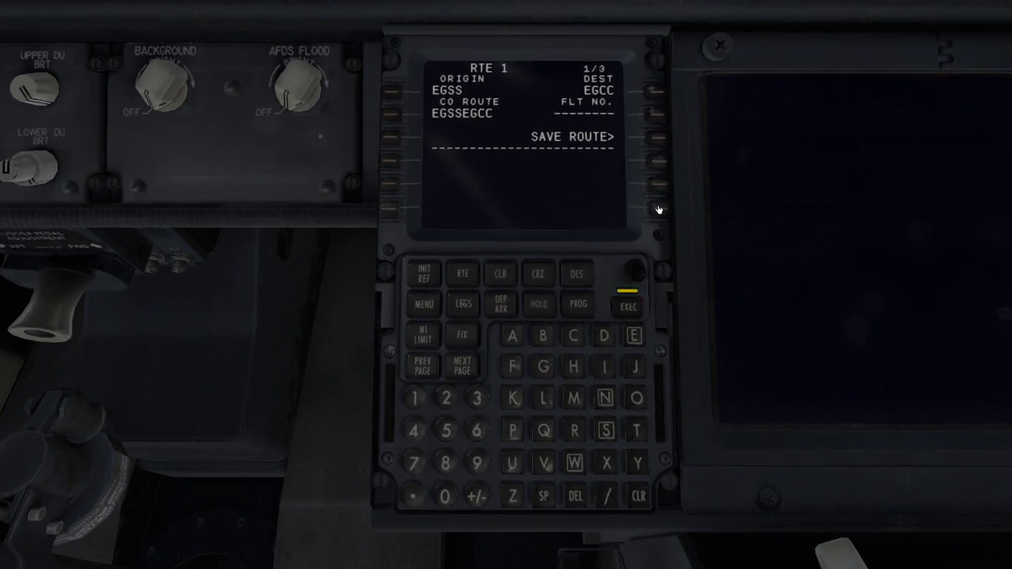
left_click(637, 297)
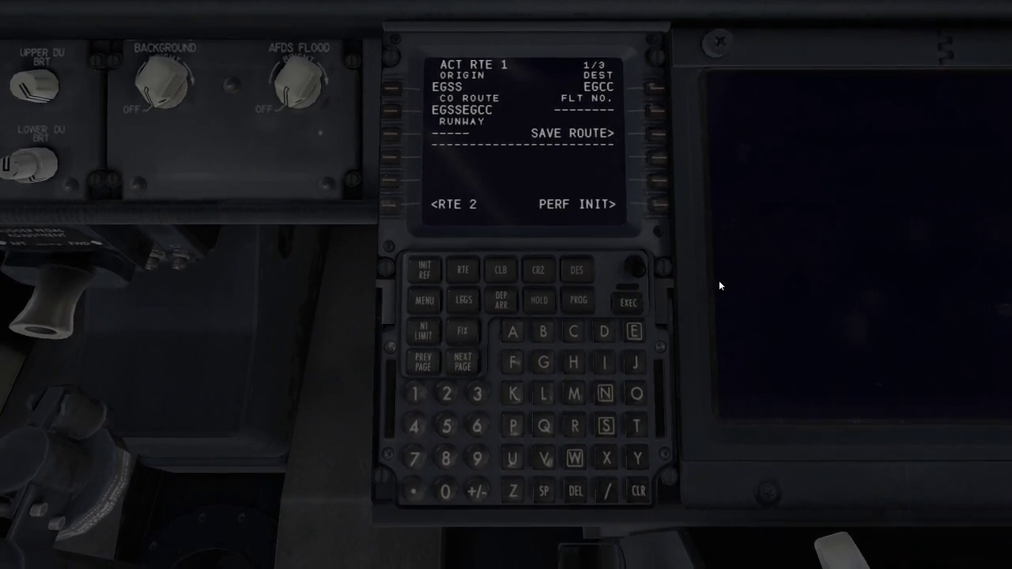
Step: Examine the loaded route on the captain's navigation display, stepping the map range out and back in
left_click_drag(477, 298, 437, 199)
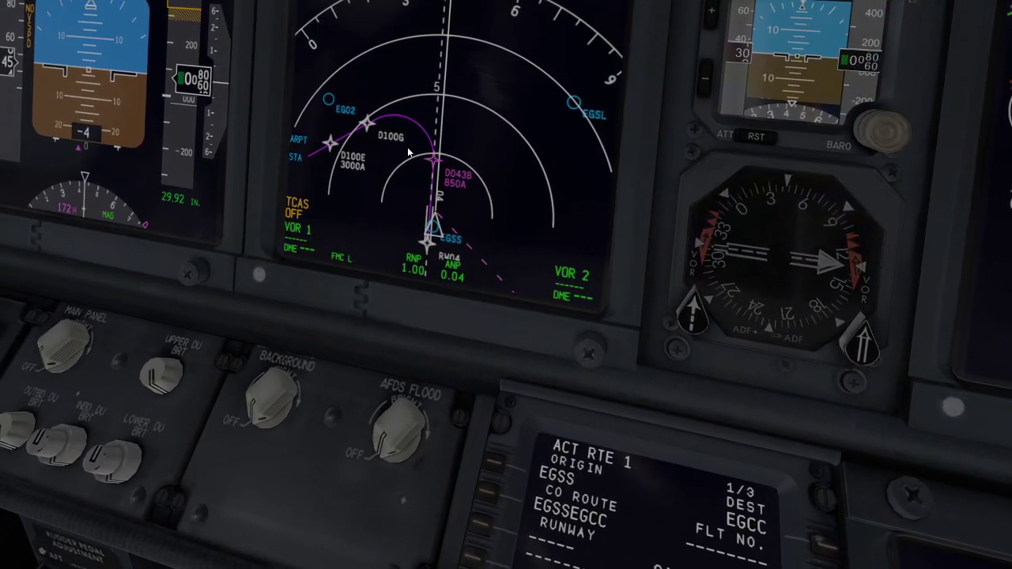
key("shift+9")
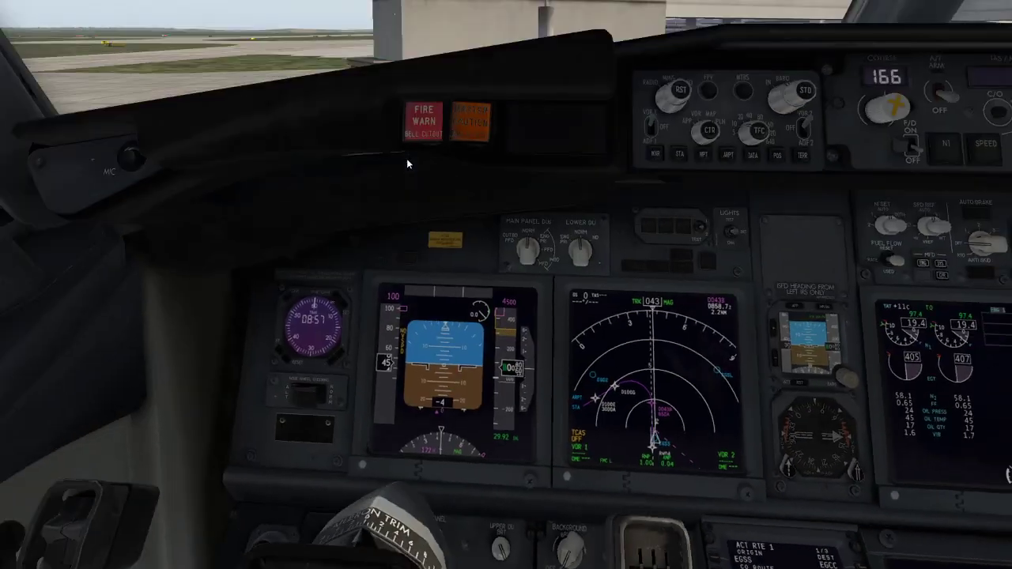
left_click_drag(476, 363, 510, 349)
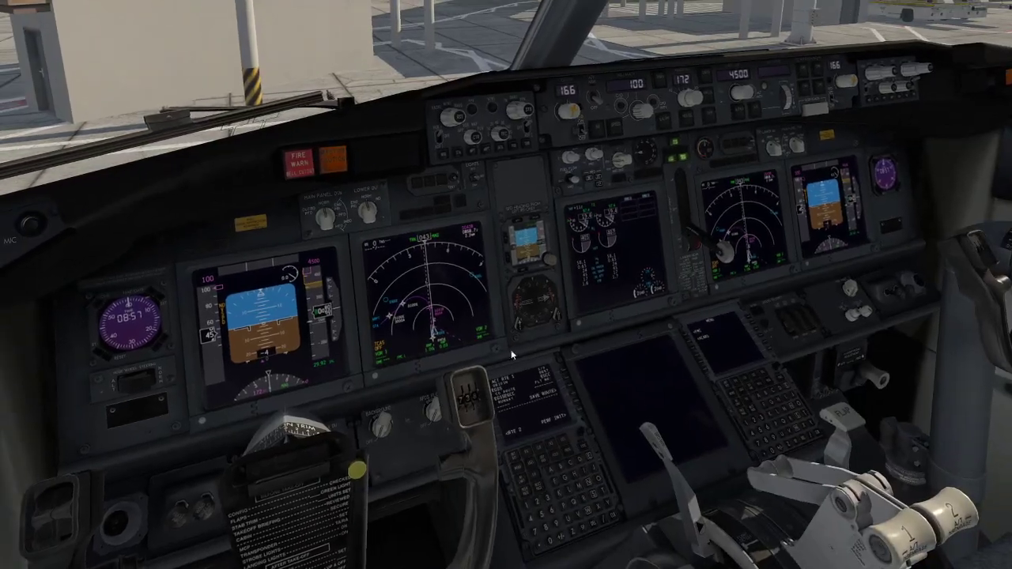
scroll(474, 336, "up", 3)
scroll(474, 335, "up", 3)
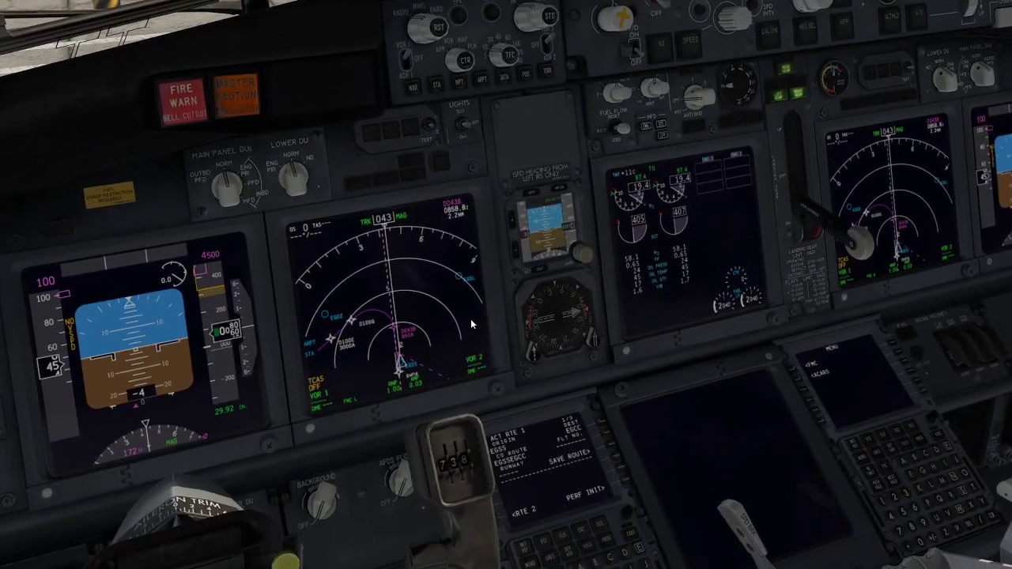
scroll(499, 62, "up", 1)
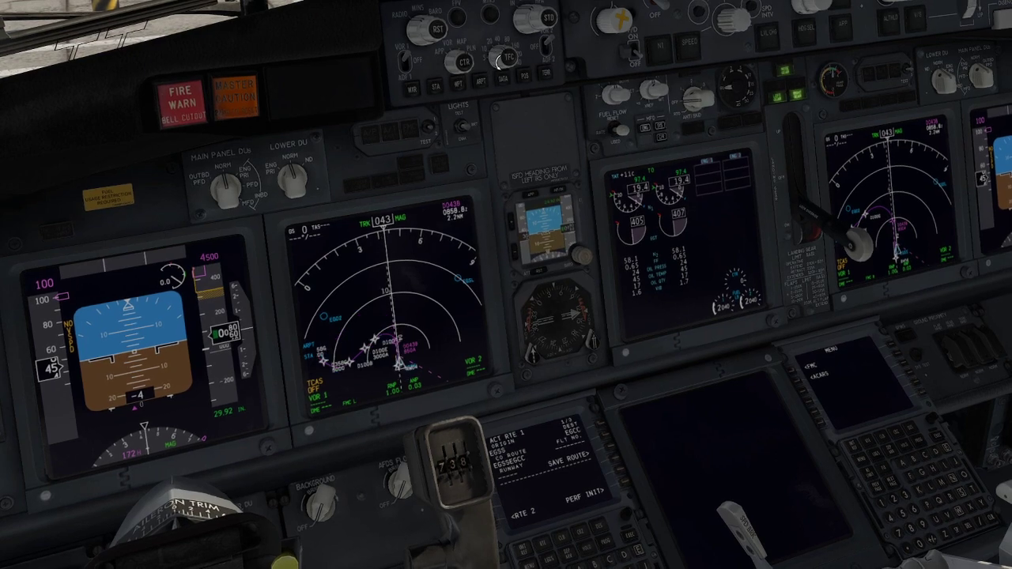
scroll(500, 62, "up", 2)
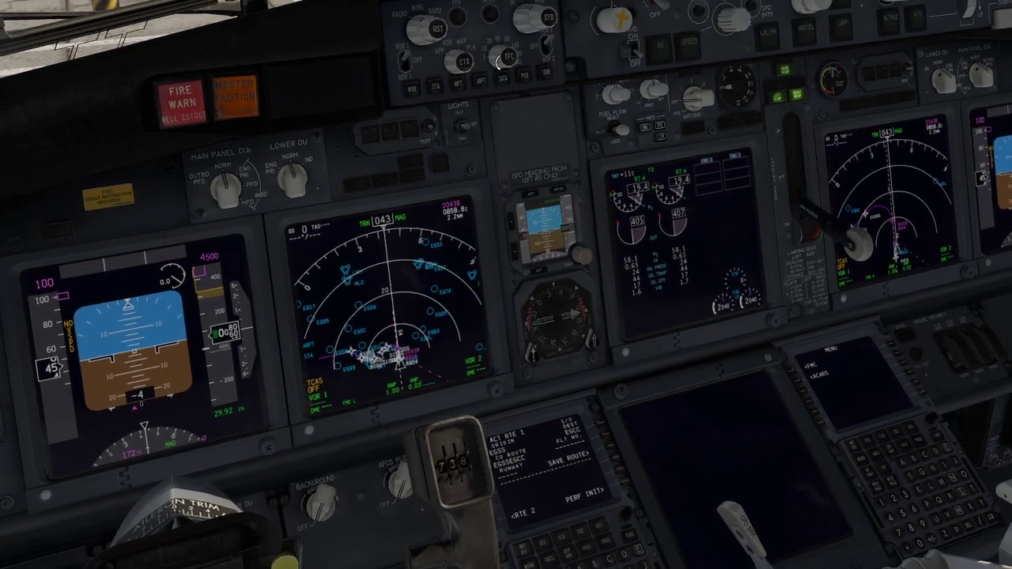
scroll(499, 61, "up", 1)
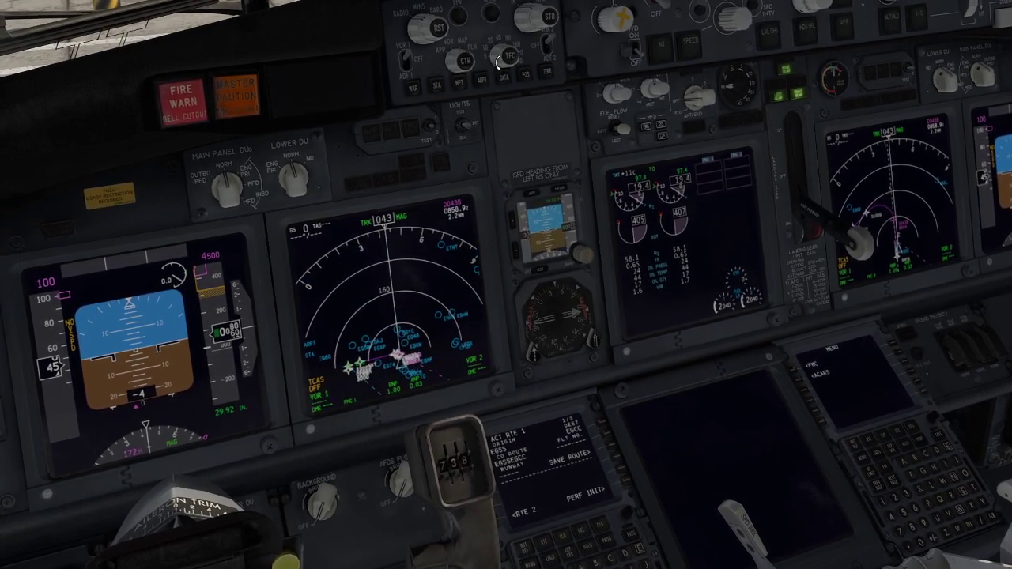
scroll(500, 62, "down", 4)
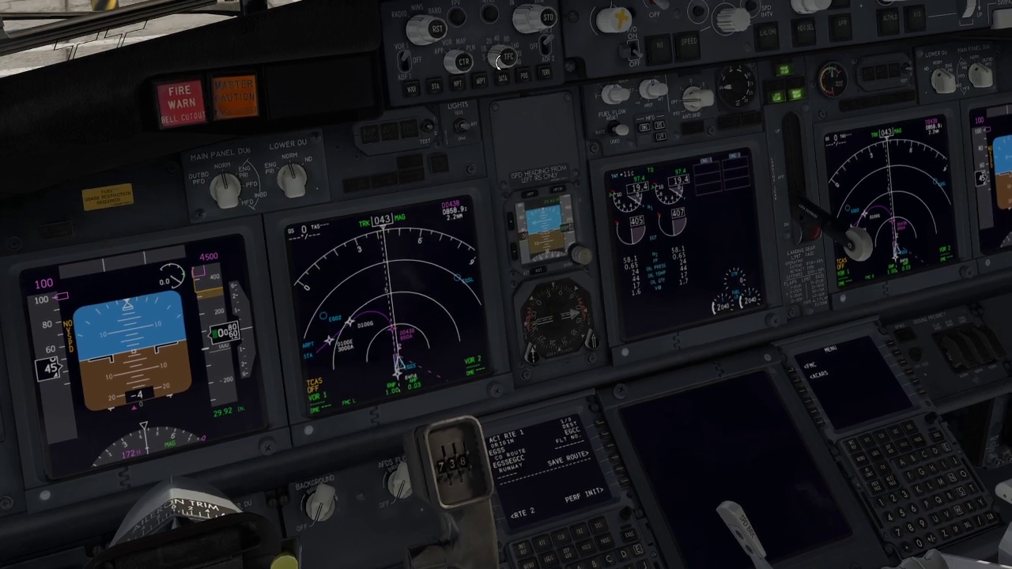
Step: Bring up the RTE 1 LEGS page on the captain's FMC and switch the captain's navigation display to plan mode
left_click_drag(486, 131, 484, 186)
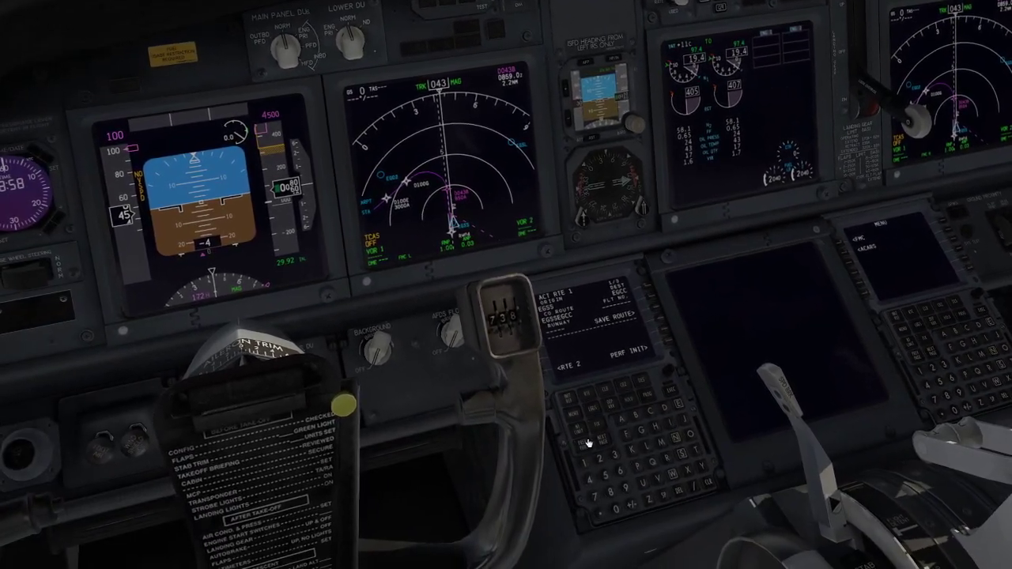
left_click(589, 417)
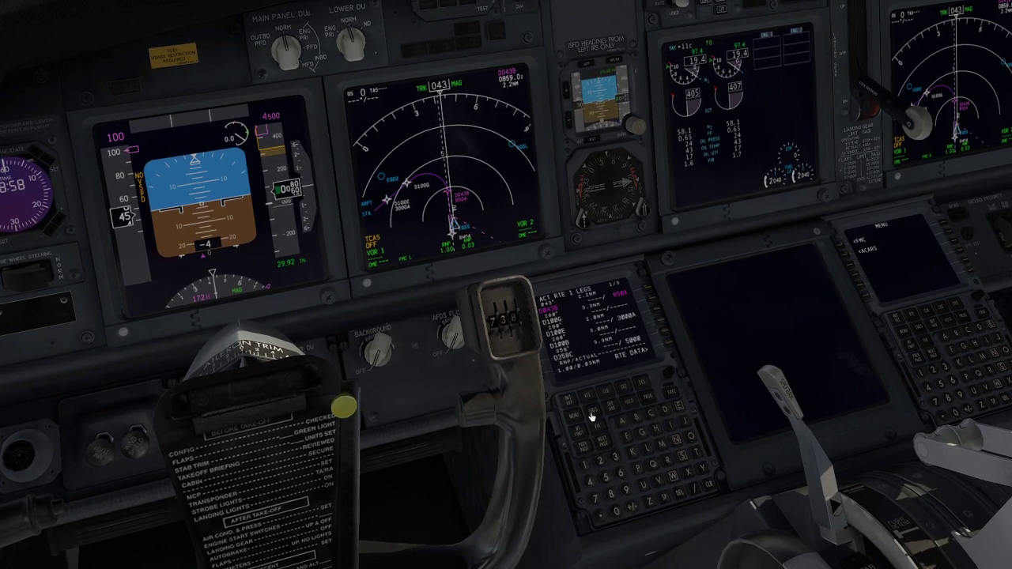
left_click(601, 443)
left_click(583, 446)
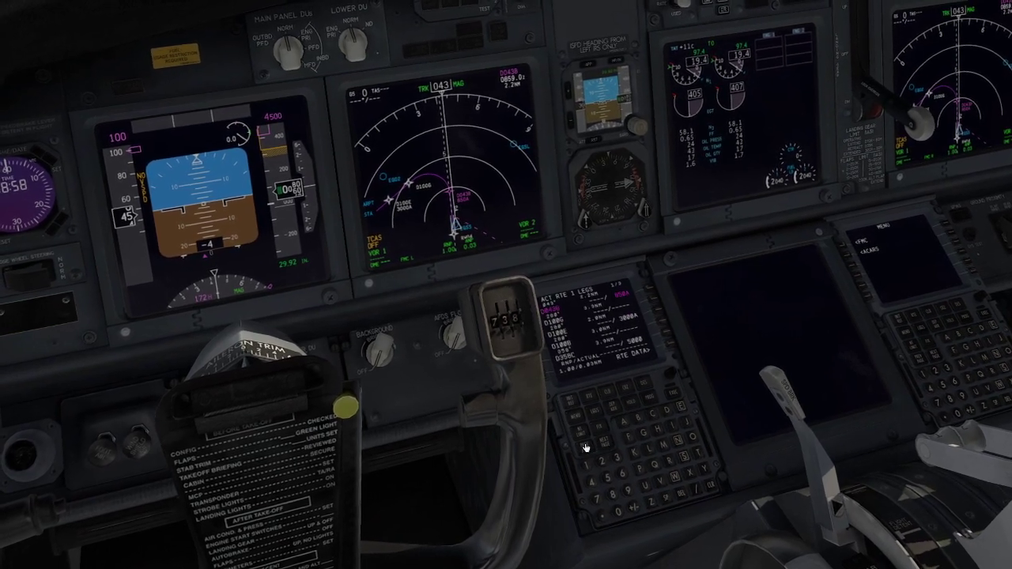
left_click_drag(619, 326, 611, 298)
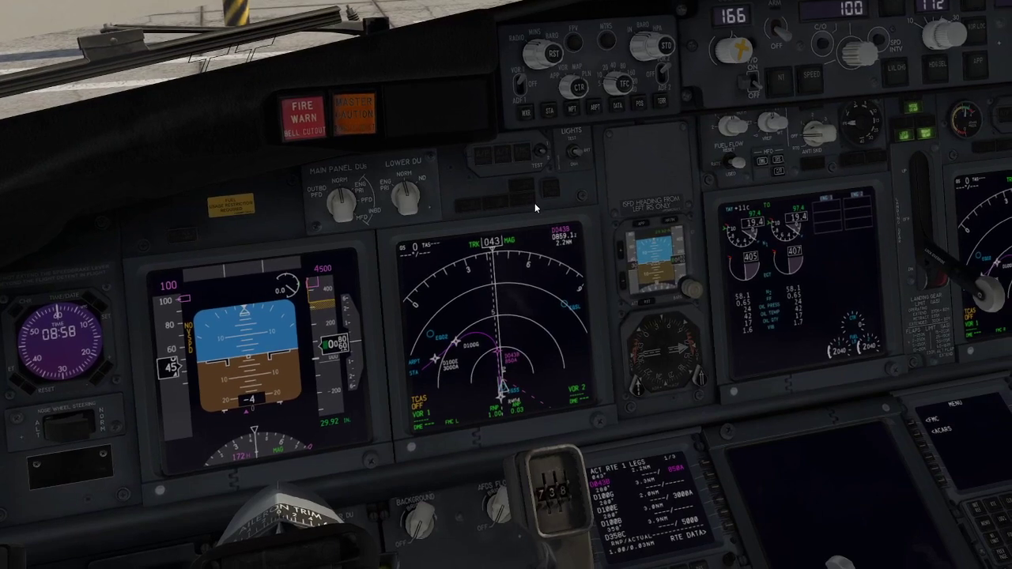
left_click(569, 88)
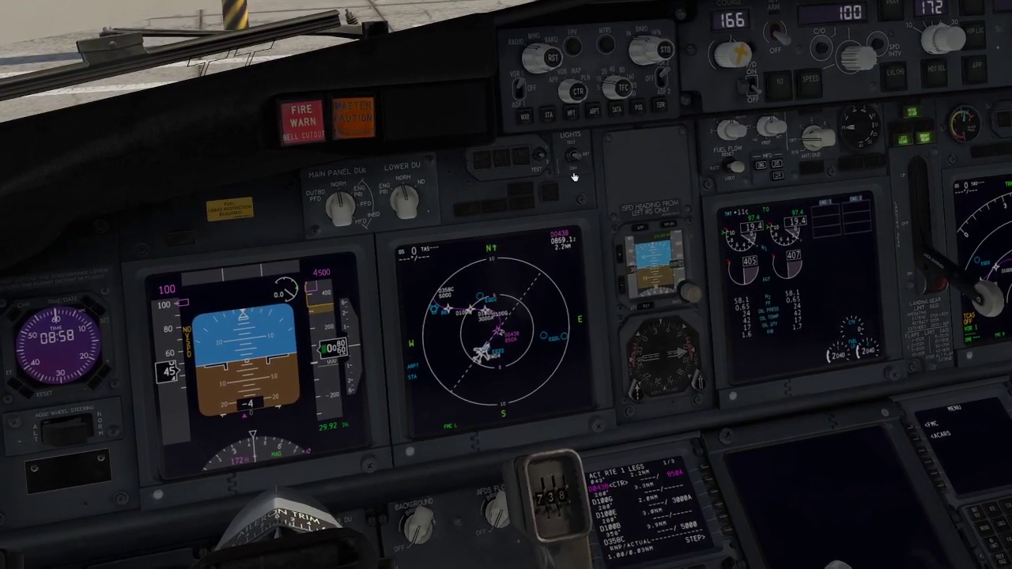
Step: Try to select the D100G leg on the captain's FMC LEGS page, and clear the scratchpad message
left_click_drag(630, 303, 648, 349)
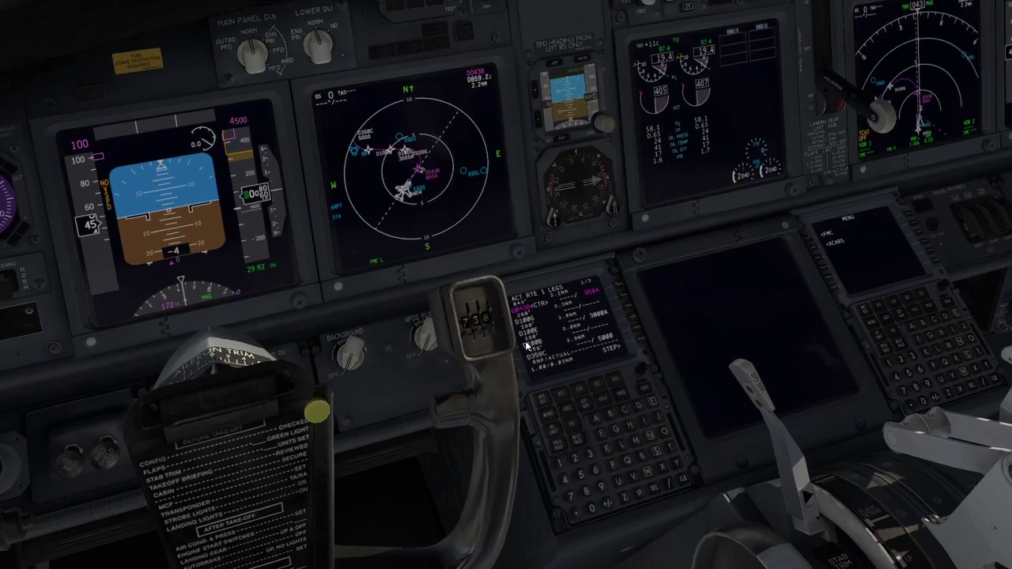
scroll(525, 341, "up", 5)
left_click_drag(525, 341, 513, 190)
left_click_drag(536, 307, 535, 294)
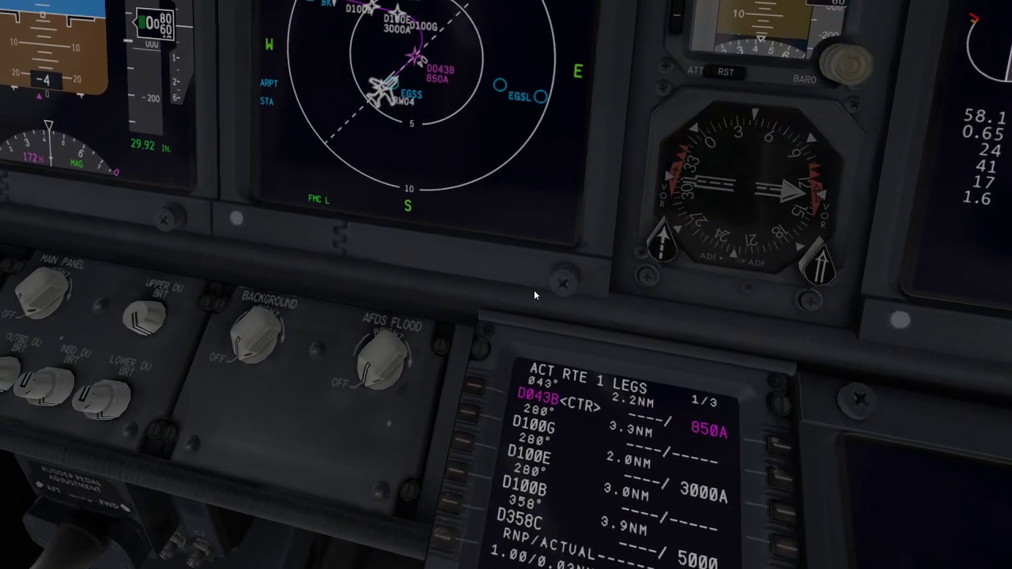
left_click(469, 415)
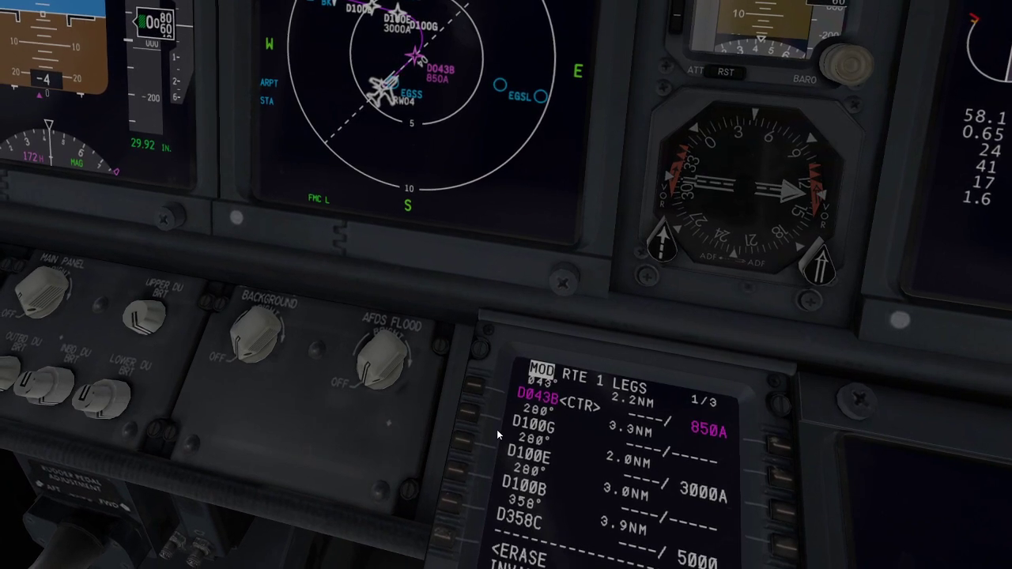
left_click_drag(531, 434, 557, 466)
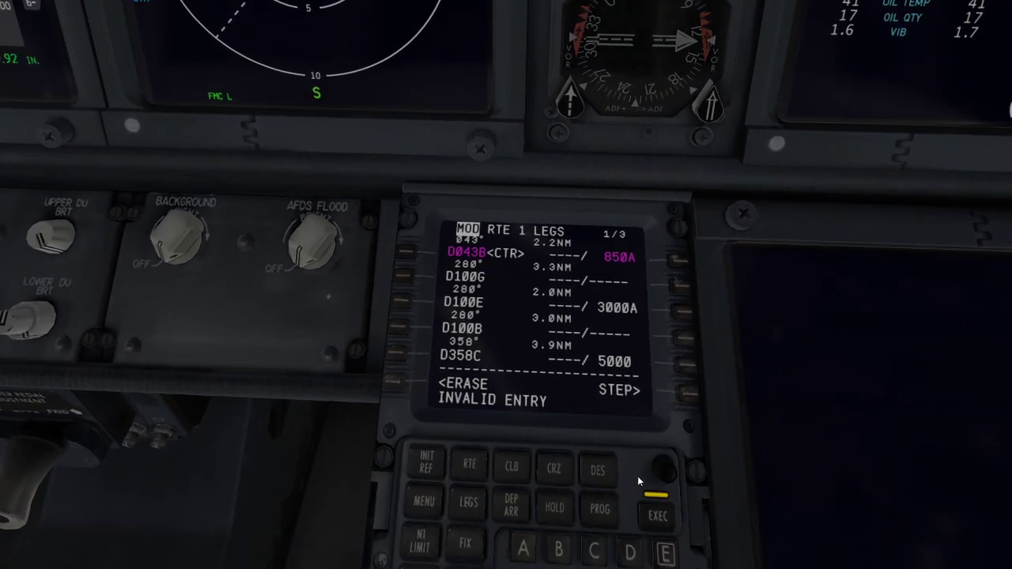
left_click_drag(637, 476, 627, 501)
left_click(643, 525)
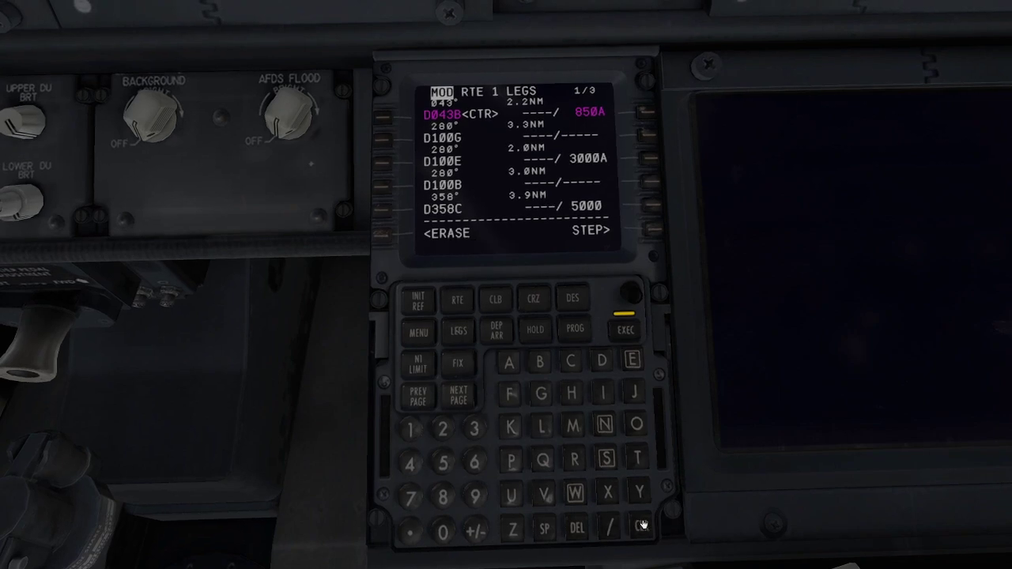
Step: Advance to the next LEGS page on the captain's FMC and examine the route on the navigation display
left_click(458, 395)
left_click_drag(514, 412, 458, 289)
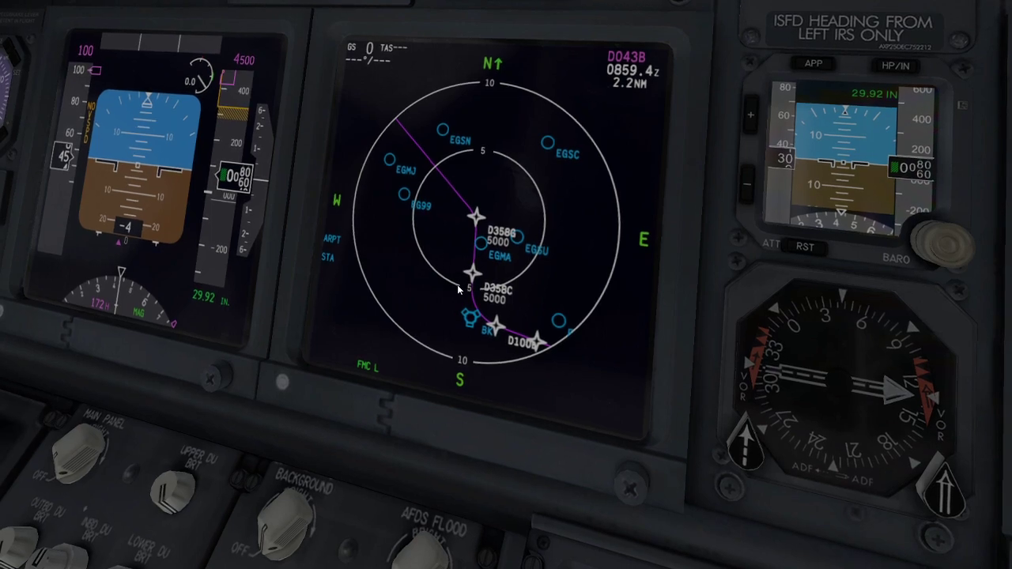
key("shift+9")
left_click_drag(463, 321, 521, 388)
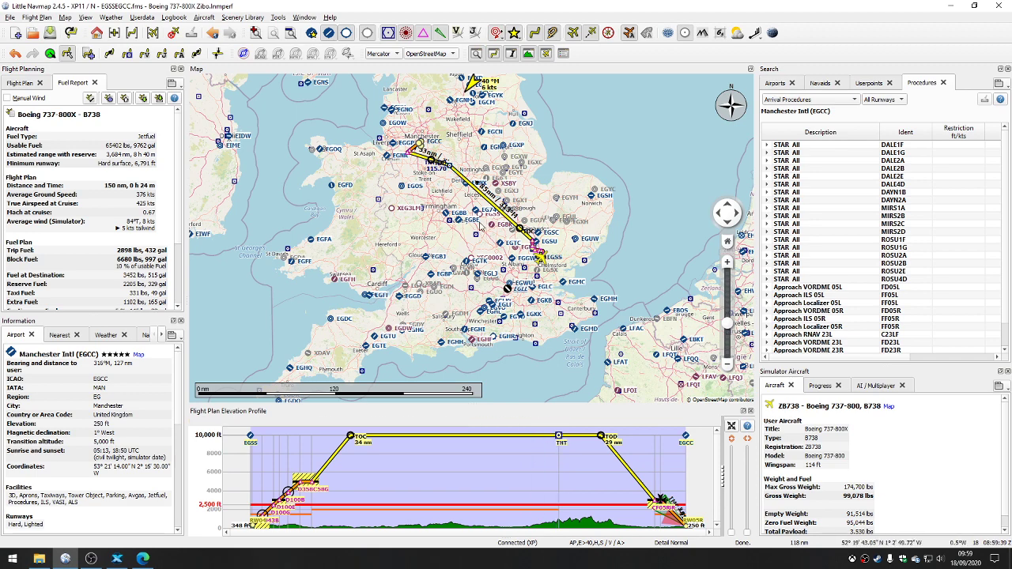
Step: Switch to Little Navmap and set the online flying service to VATSIM in the options
scroll(419, 193, "up", 3)
scroll(413, 187, "down", 3)
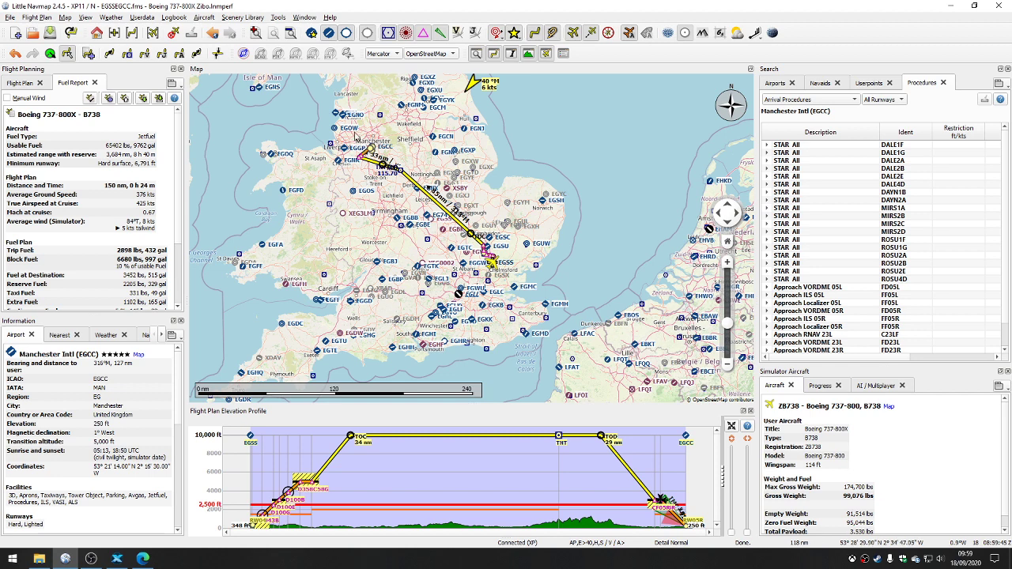
left_click(278, 18)
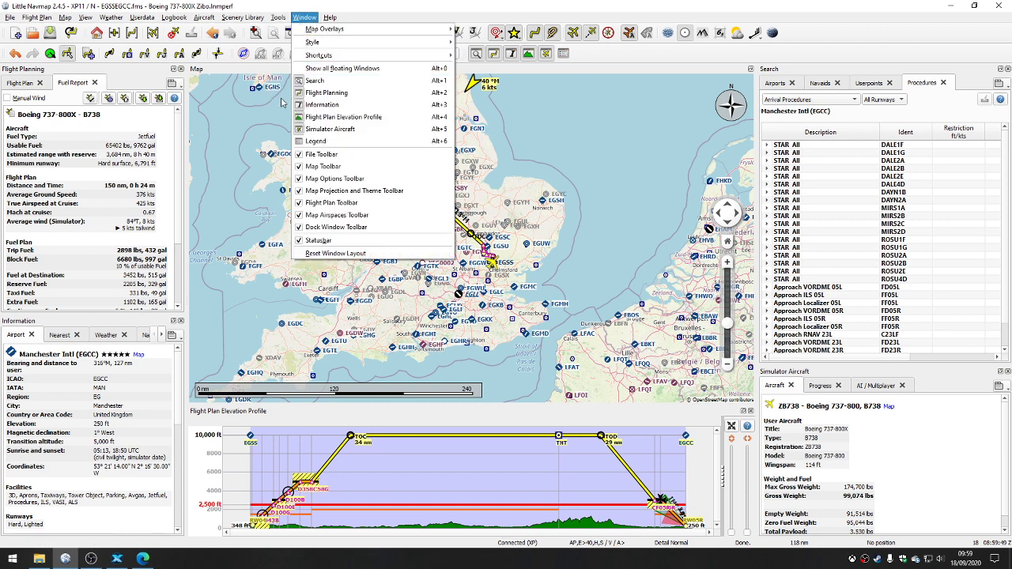
left_click(292, 105)
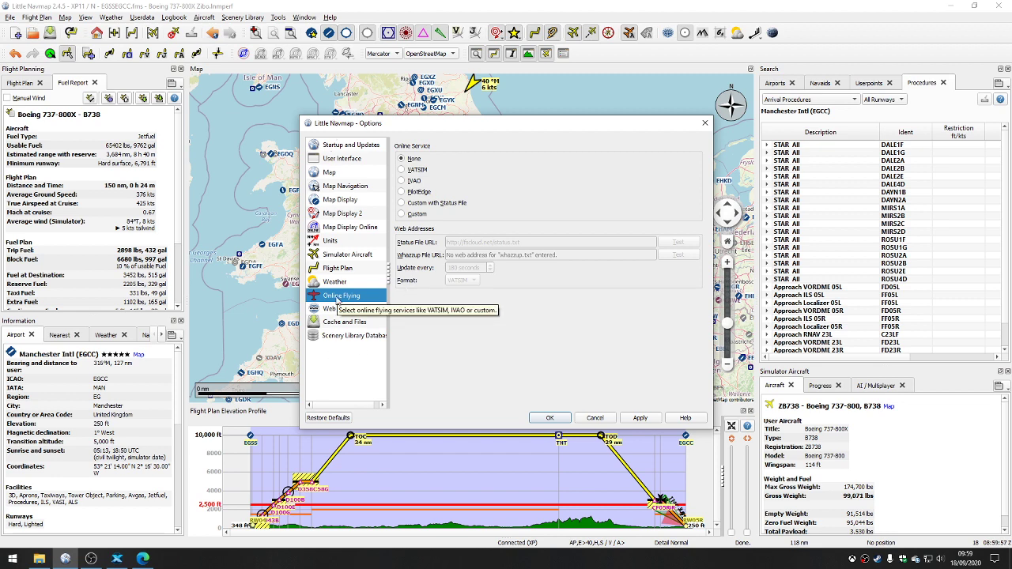
left_click_drag(416, 131, 661, 103)
left_click(645, 141)
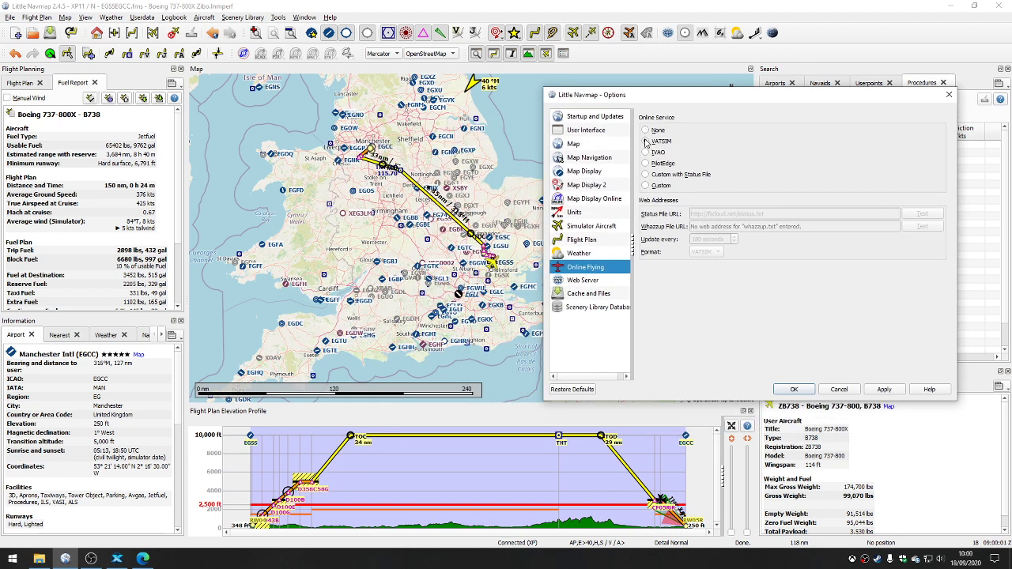
left_click(878, 390)
left_click(794, 390)
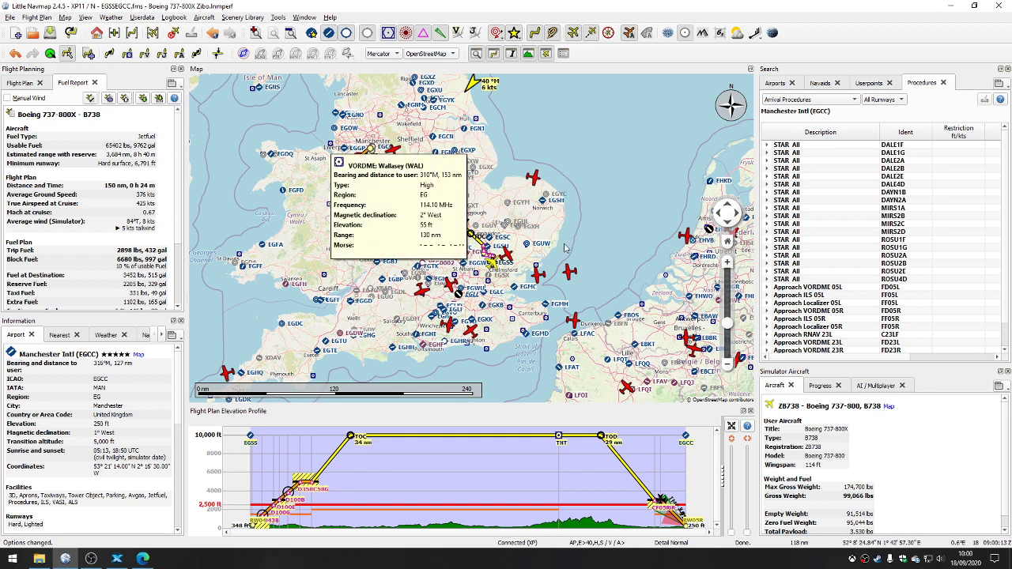
Step: Examine the online aircraft traffic on the map across Great Britain and continental Europe
scroll(597, 234, "down", 2)
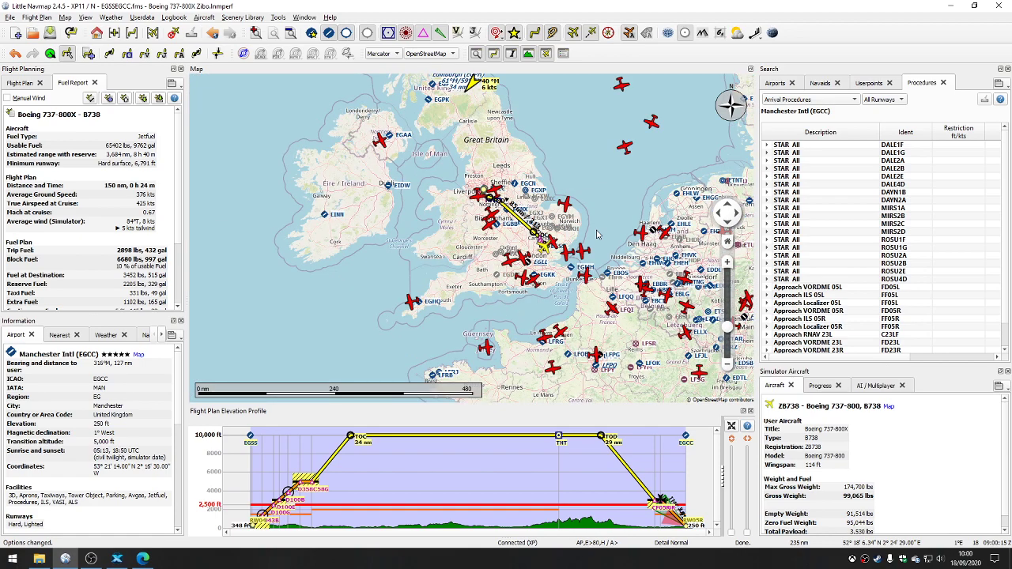
scroll(599, 234, "down", 2)
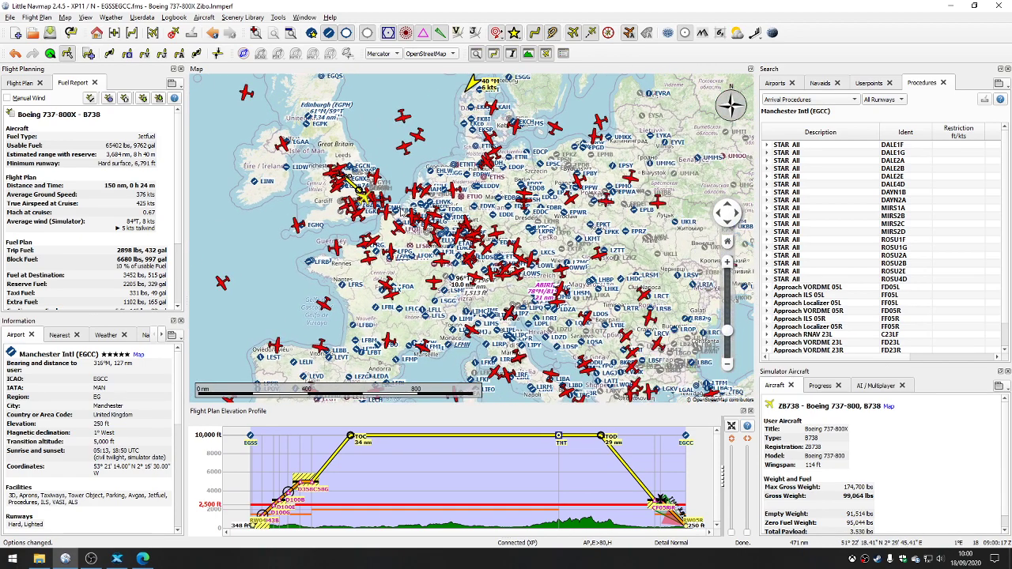
scroll(404, 212, "down", 1)
scroll(394, 208, "up", 1)
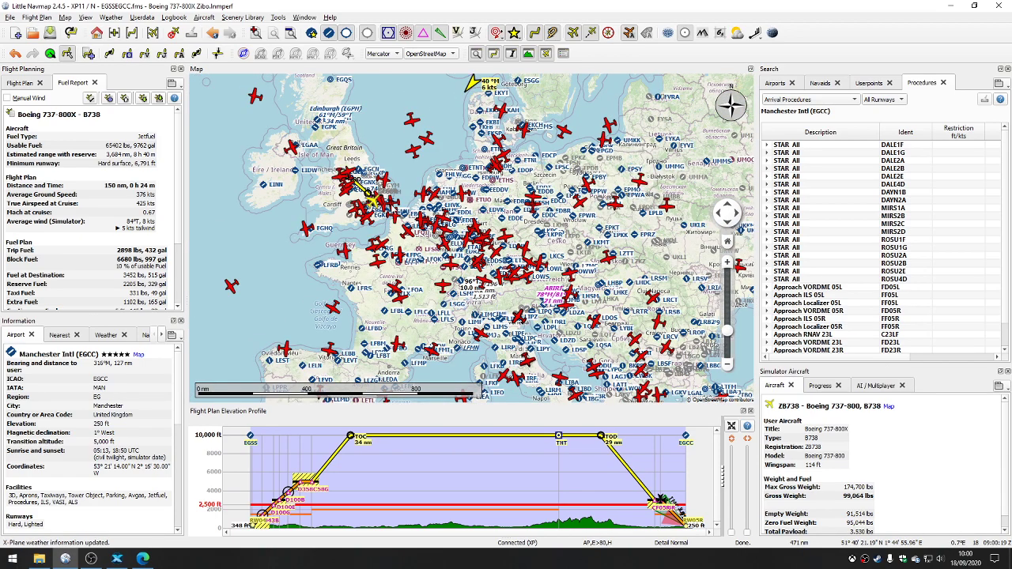
left_click_drag(569, 201, 517, 99)
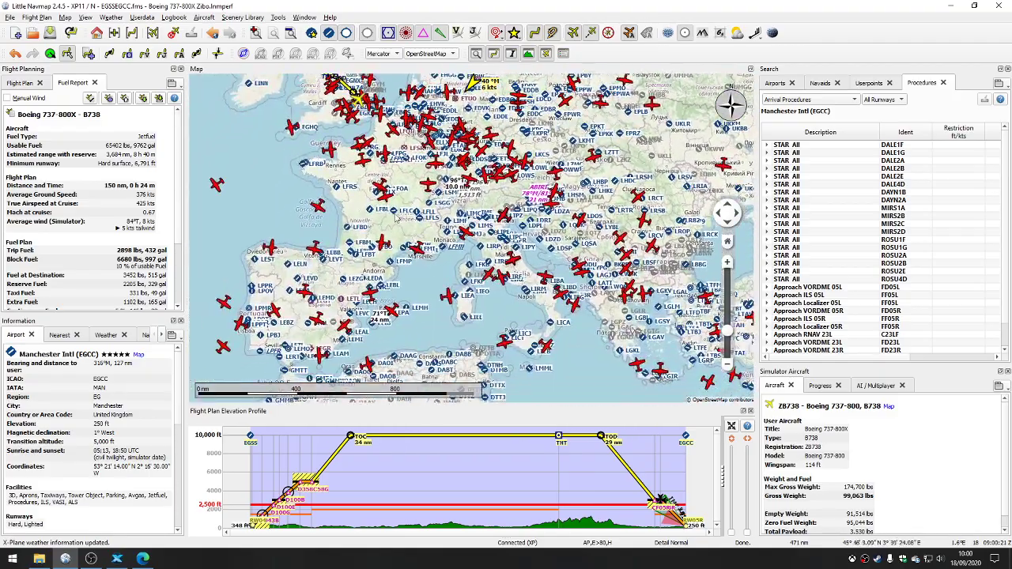
left_click_drag(395, 219, 612, 127)
left_click_drag(513, 98, 565, 303)
left_click_drag(444, 237, 568, 299)
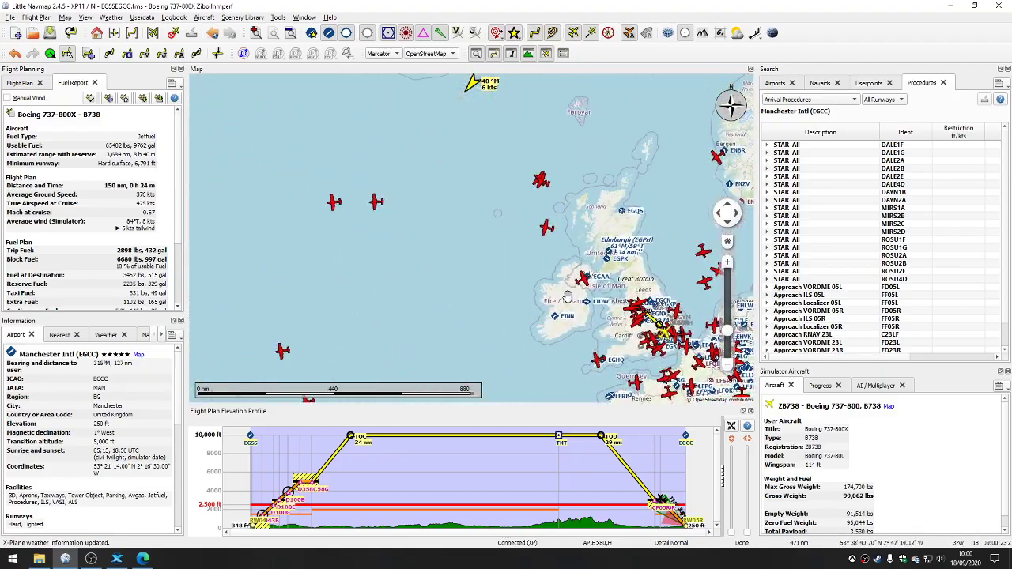
Step: Examine the online traffic over the Atlantic and eastern North America, ending back at the flight plan route
left_click_drag(336, 283, 455, 285)
scroll(434, 279, "down", 1)
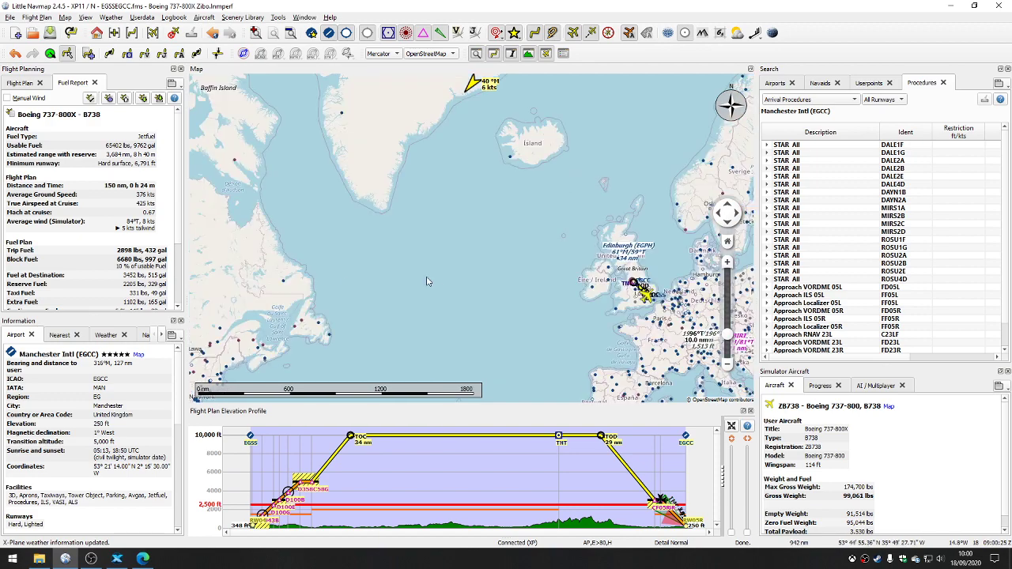
left_click_drag(333, 277, 630, 180)
scroll(467, 267, "up", 1)
left_click_drag(397, 321, 130, 247)
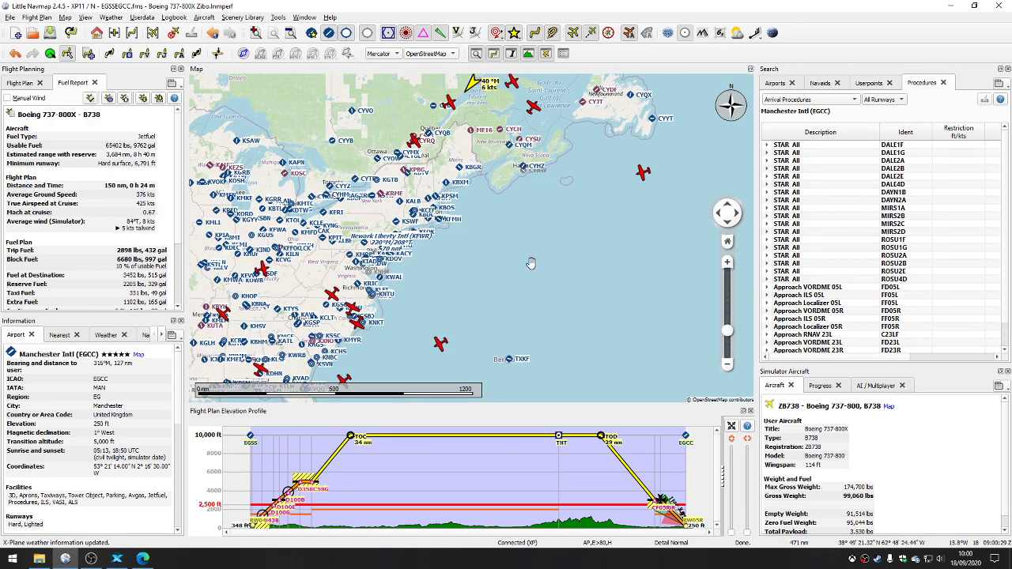
left_click_drag(531, 263, 246, 254)
left_click_drag(502, 246, 224, 273)
left_click_drag(581, 240, 329, 325)
left_click_drag(452, 123, 437, 239)
scroll(437, 238, "up", 1)
scroll(445, 273, "up", 1)
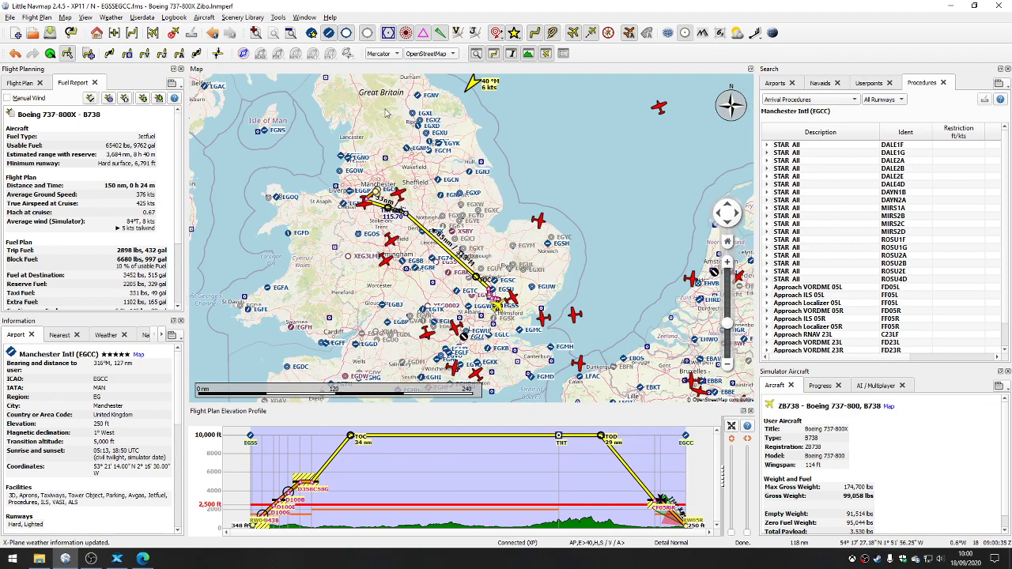
Step: Turn on the display of centers and other airspaces on the map
left_click(331, 54)
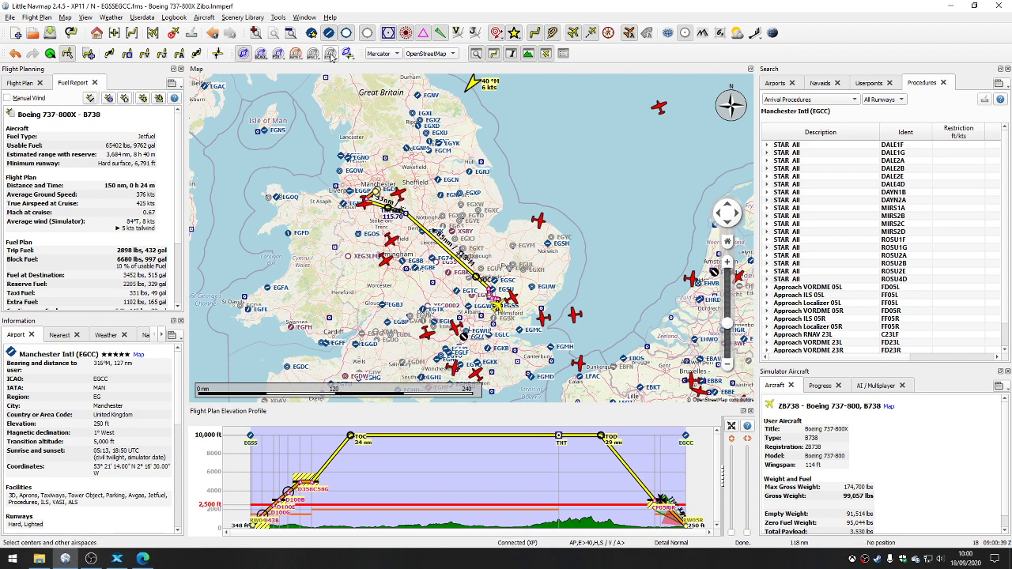
left_click(331, 54)
left_click(329, 97)
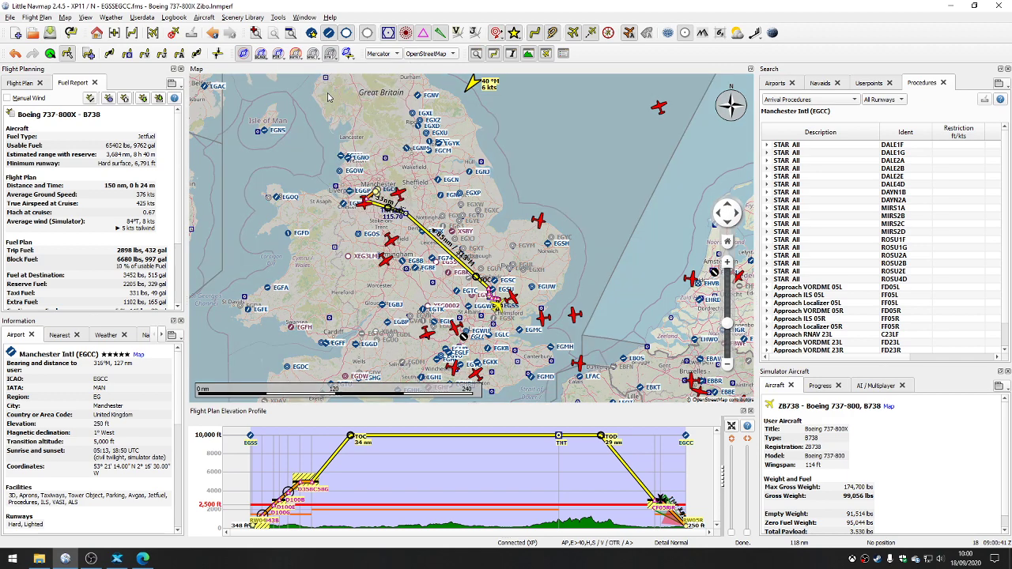
scroll(494, 207, "down", 1)
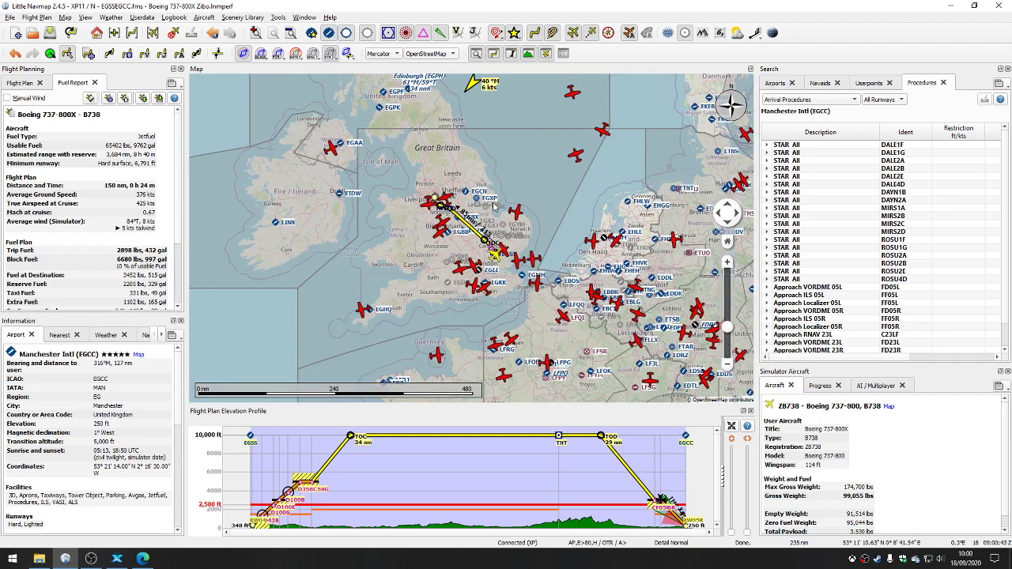
Step: Examine the FIR and UIR center details, including altitudes and COM frequencies, over Scotland, Brittany and England
left_click_drag(490, 167, 492, 296)
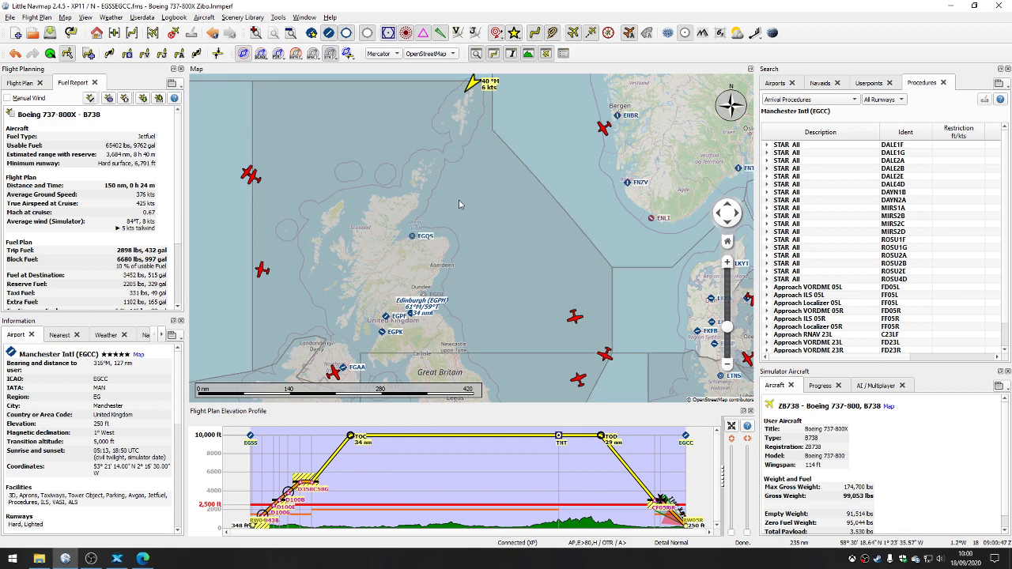
mouse_move(460, 204)
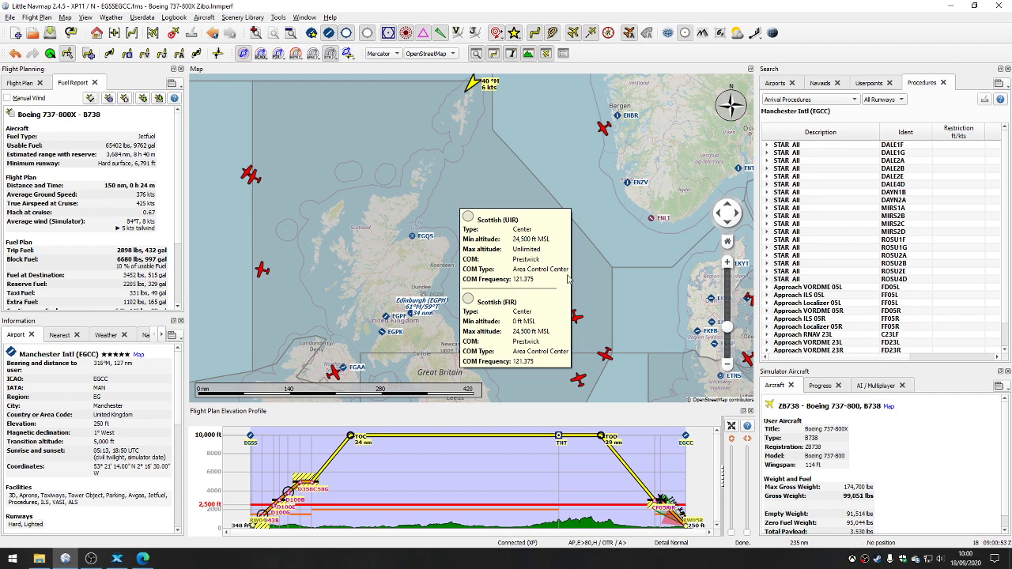
left_click_drag(604, 310, 567, 44)
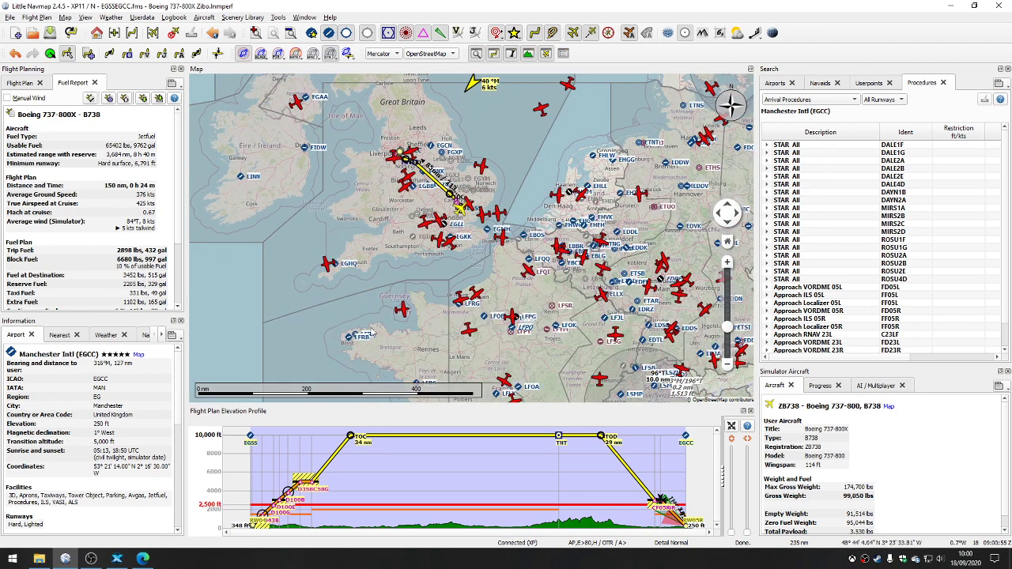
mouse_move(368, 331)
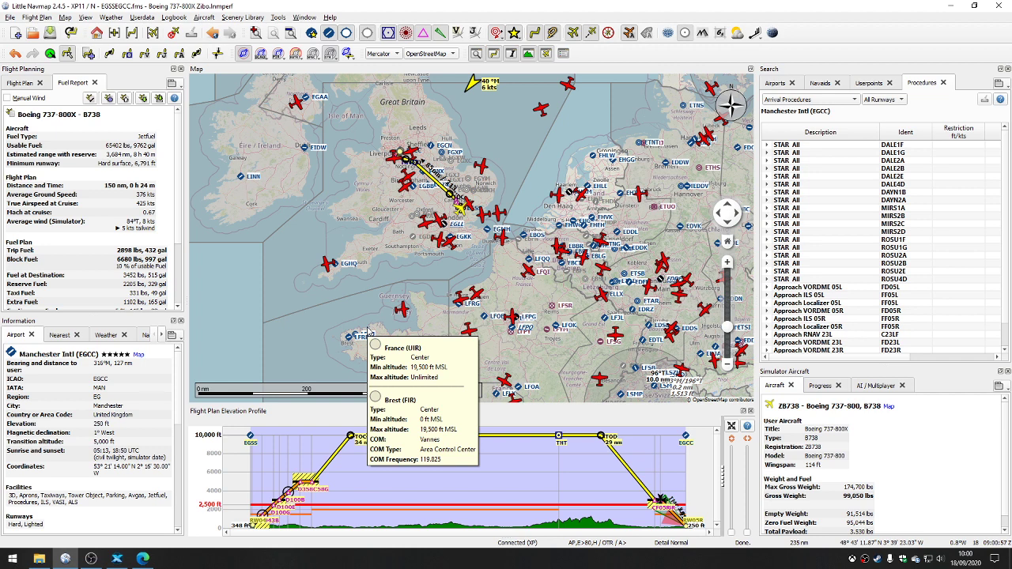
mouse_move(367, 78)
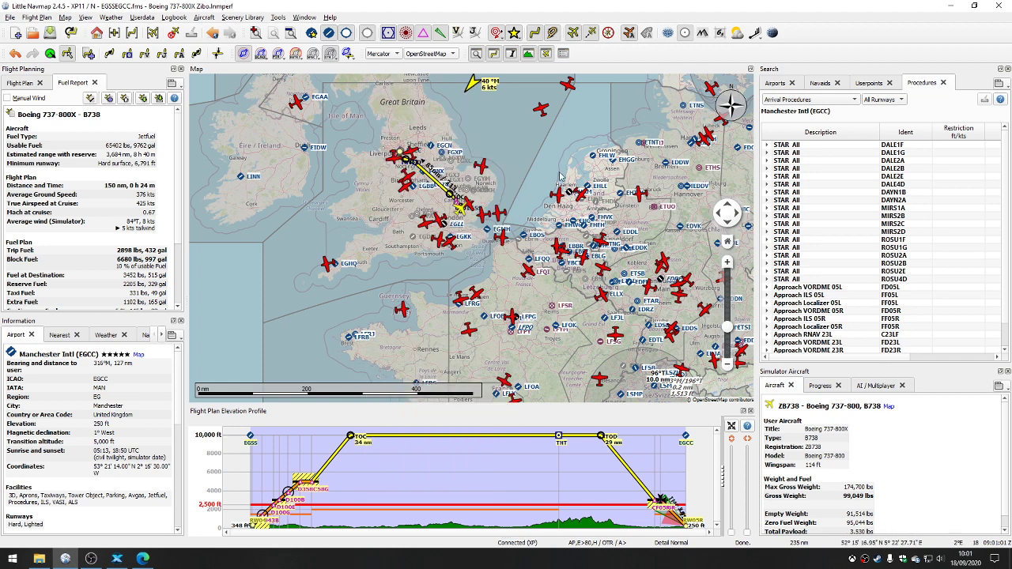
left_click_drag(529, 192, 561, 254)
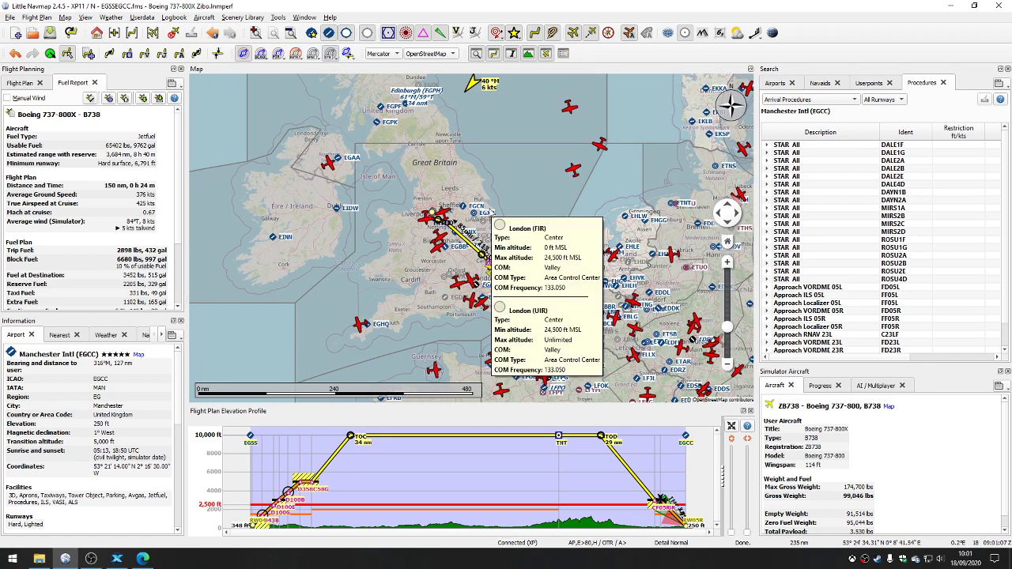
scroll(491, 212, "up", 3)
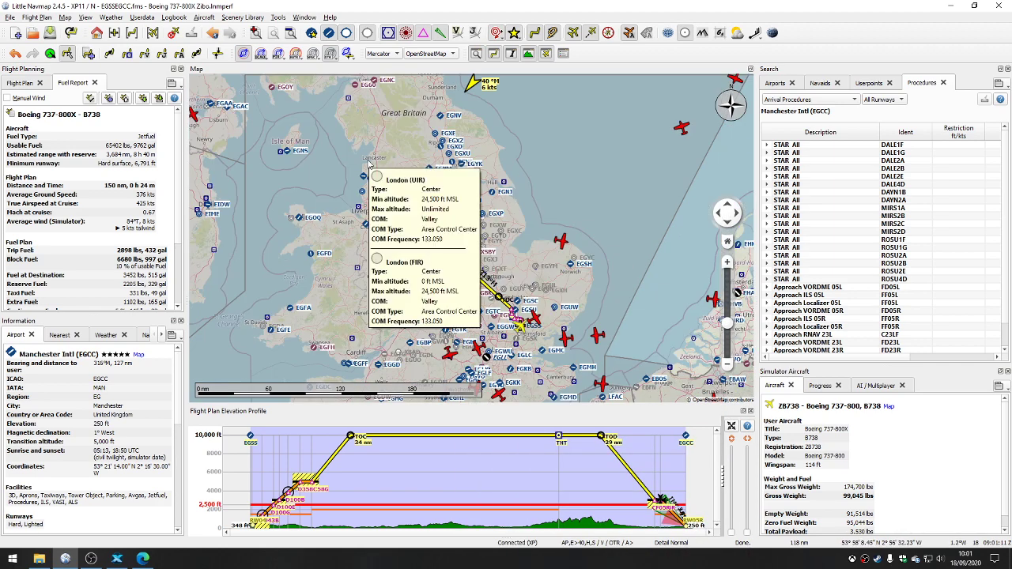
Step: Turn off the display of all airspaces on the map around the Stansted to Manchester route
scroll(535, 311, "up", 2)
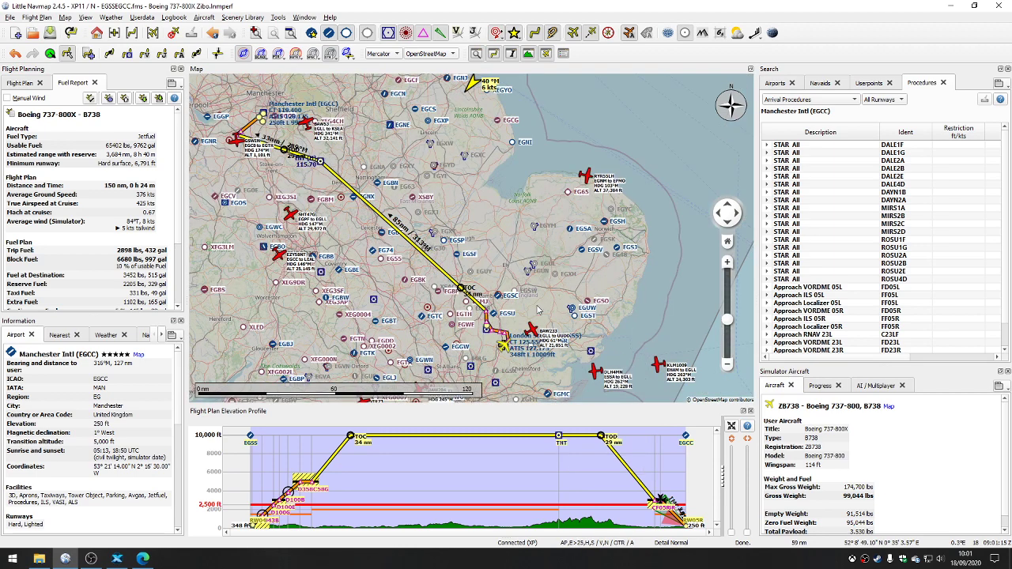
left_click_drag(515, 268, 576, 259)
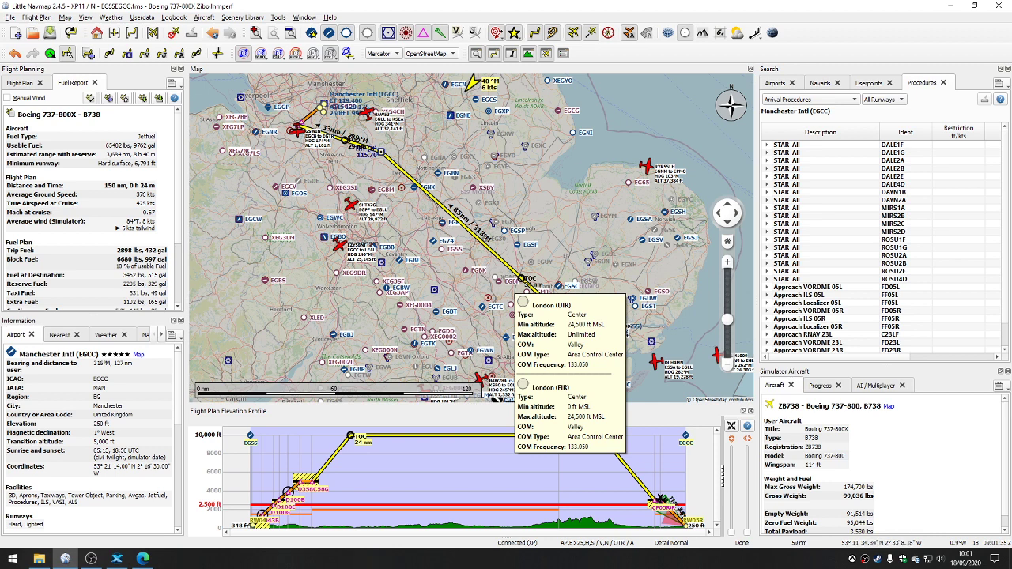
mouse_move(296, 126)
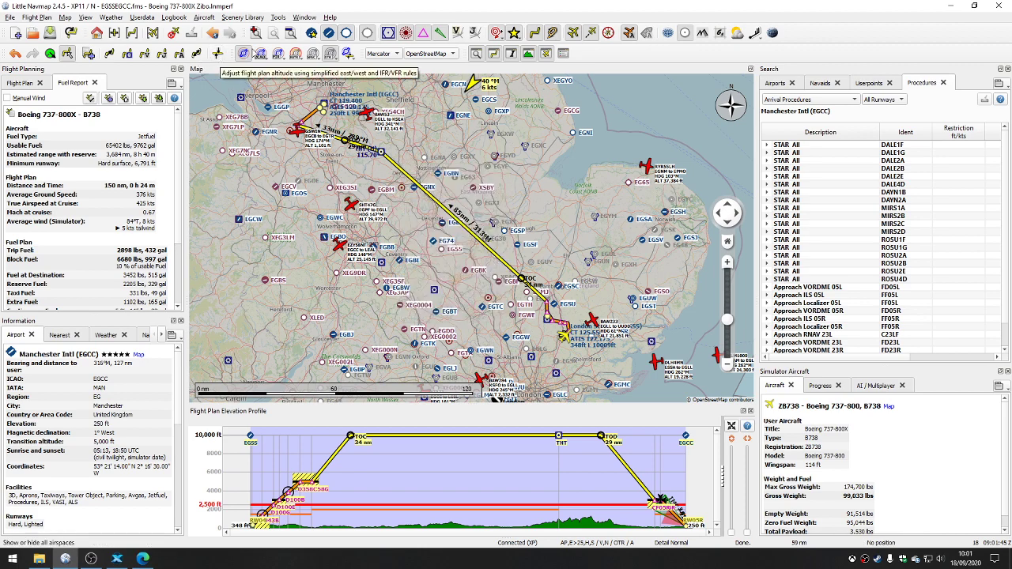
left_click(244, 53)
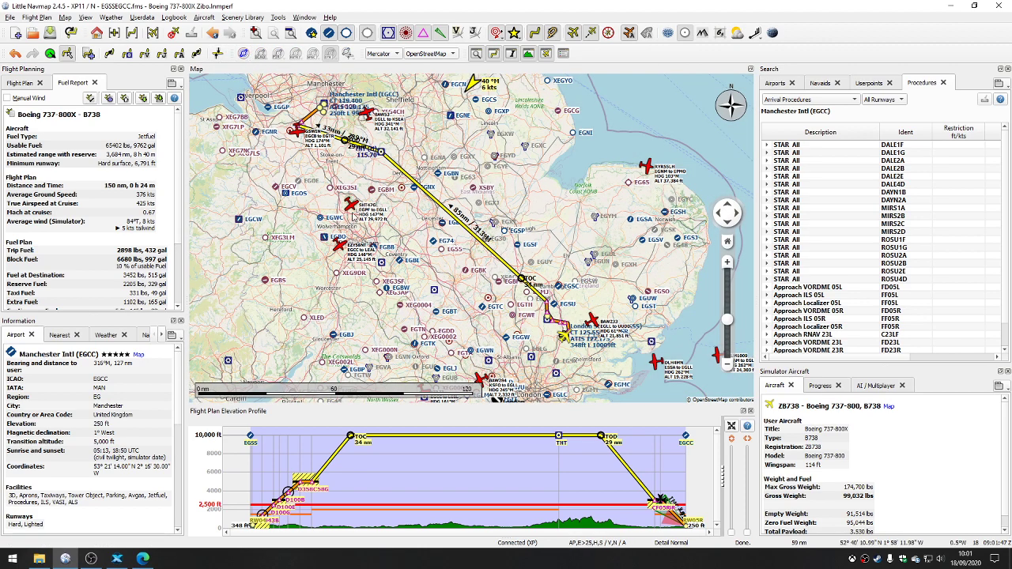
Step: Add waypoint DTY33 near Leicester to the flight plan and review the updated route between Stansted and Manchester
left_click_drag(373, 196, 397, 216)
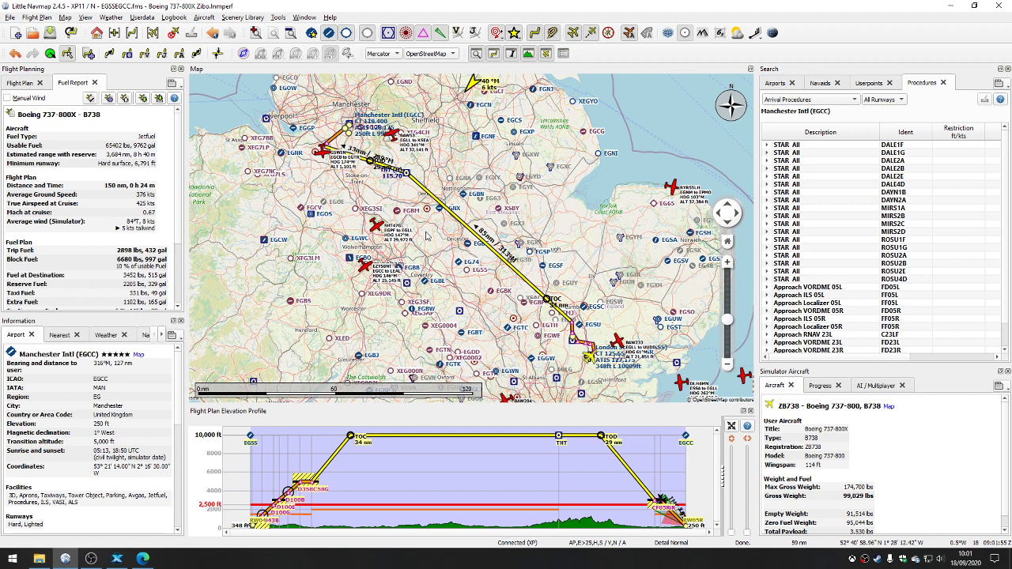
scroll(437, 225, "up", 1)
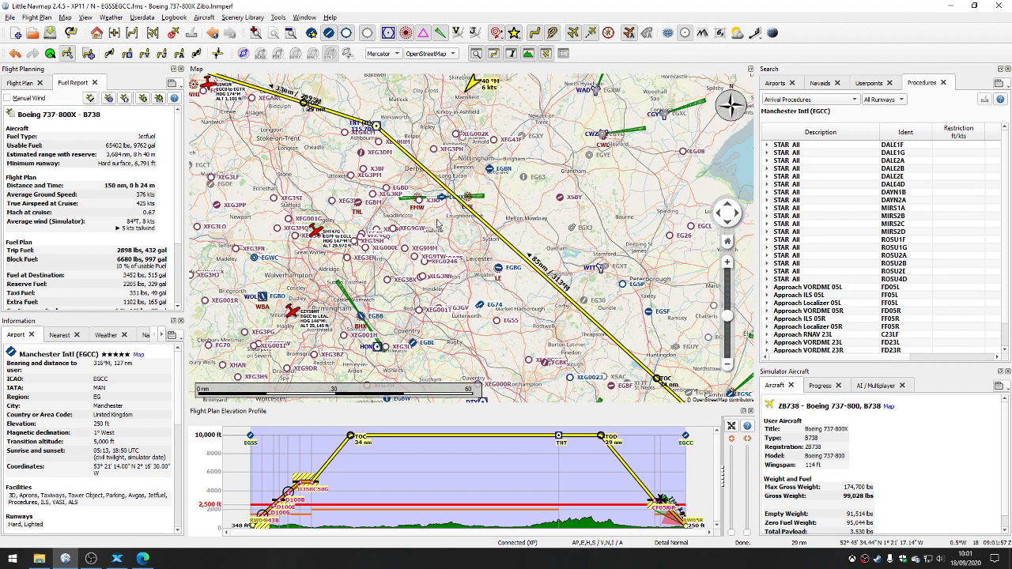
scroll(464, 245, "up", 2)
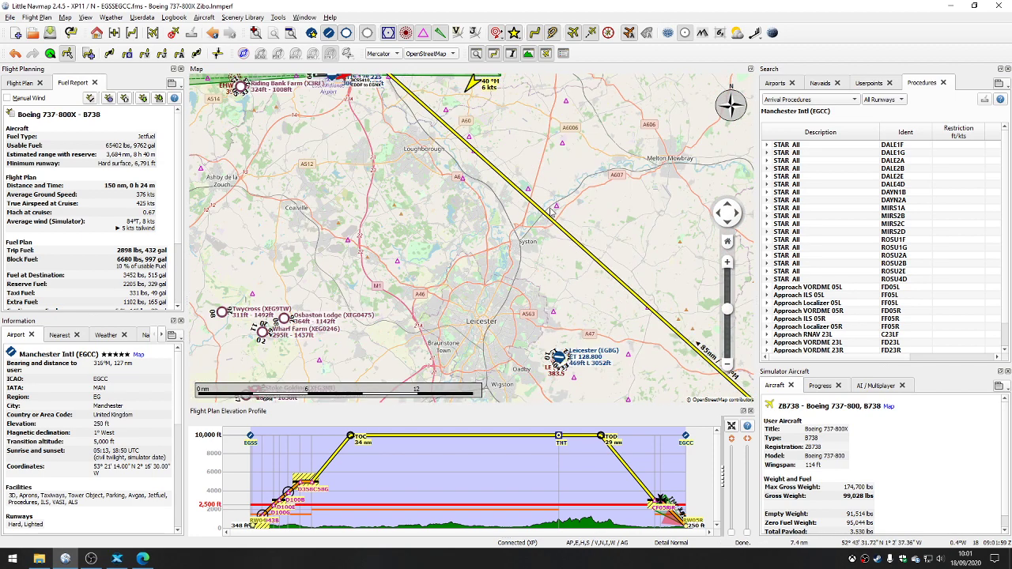
right_click(557, 209)
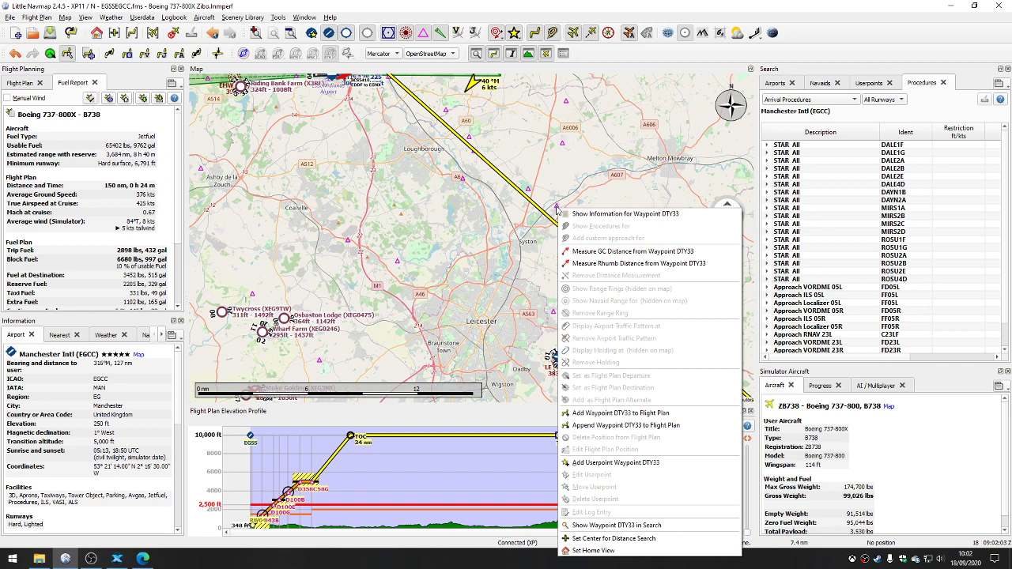
left_click(600, 413)
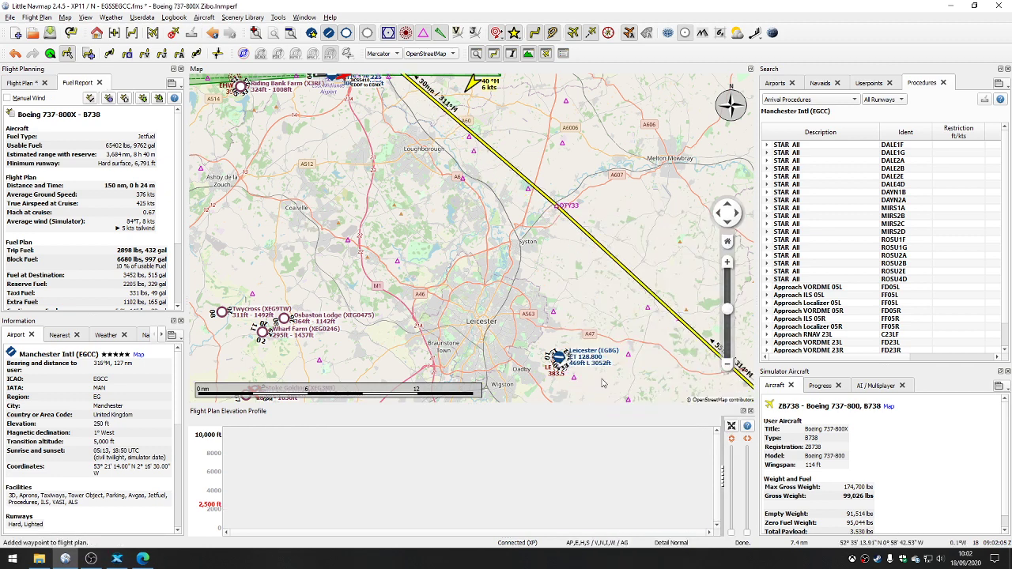
scroll(542, 305, "down", 2)
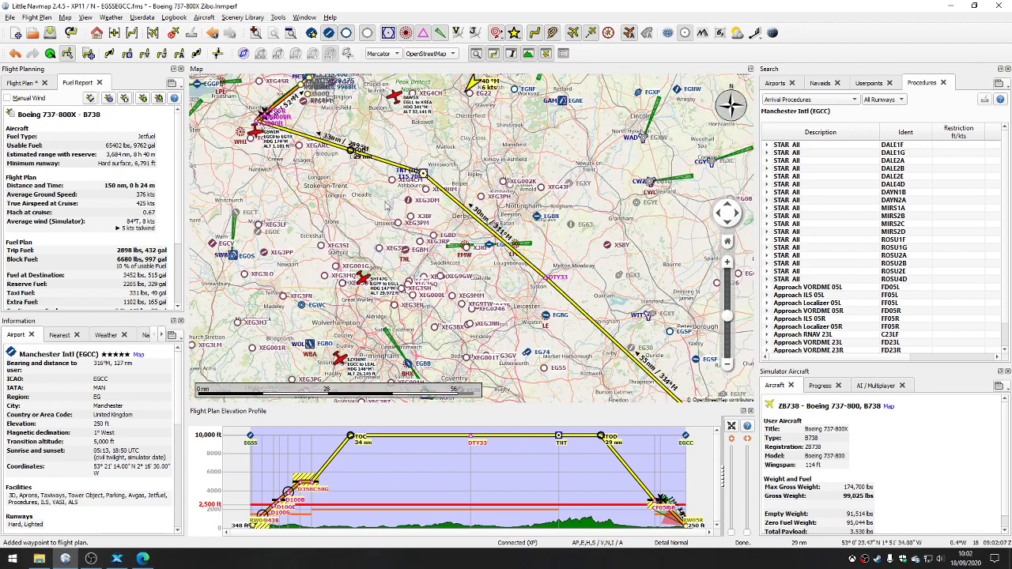
left_click_drag(512, 367, 371, 236)
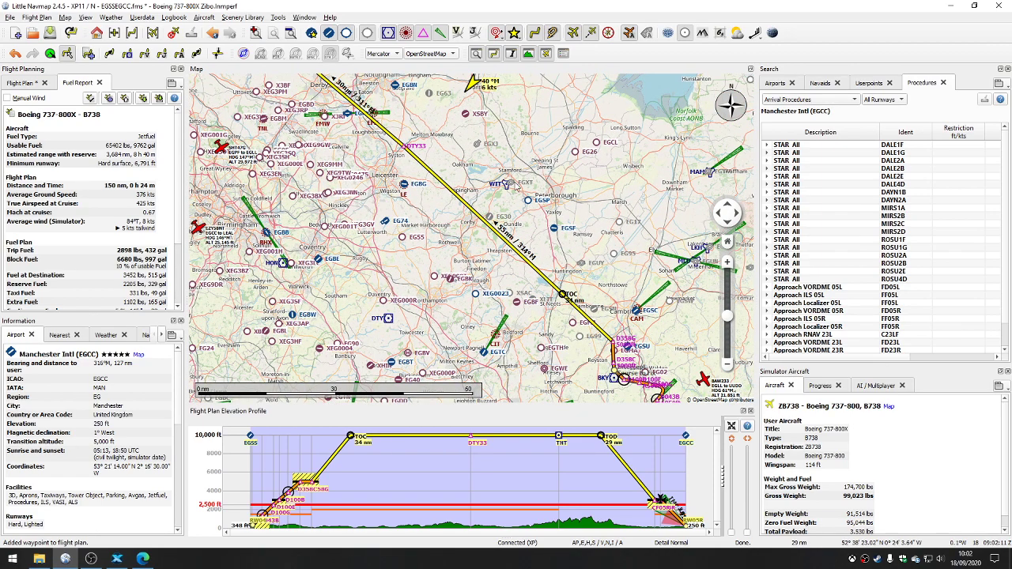
left_click_drag(502, 198, 551, 281)
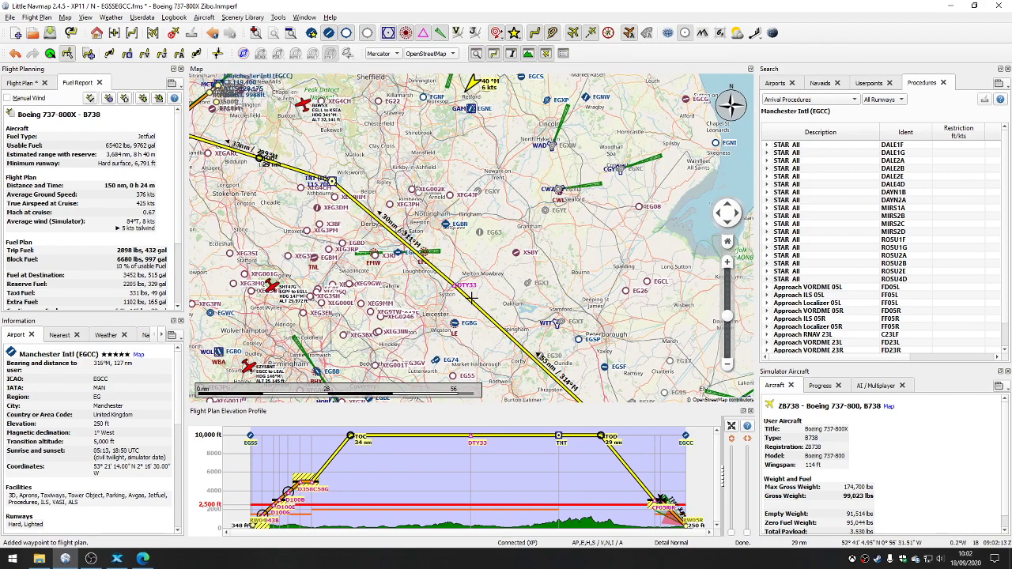
scroll(425, 296, "down", 2)
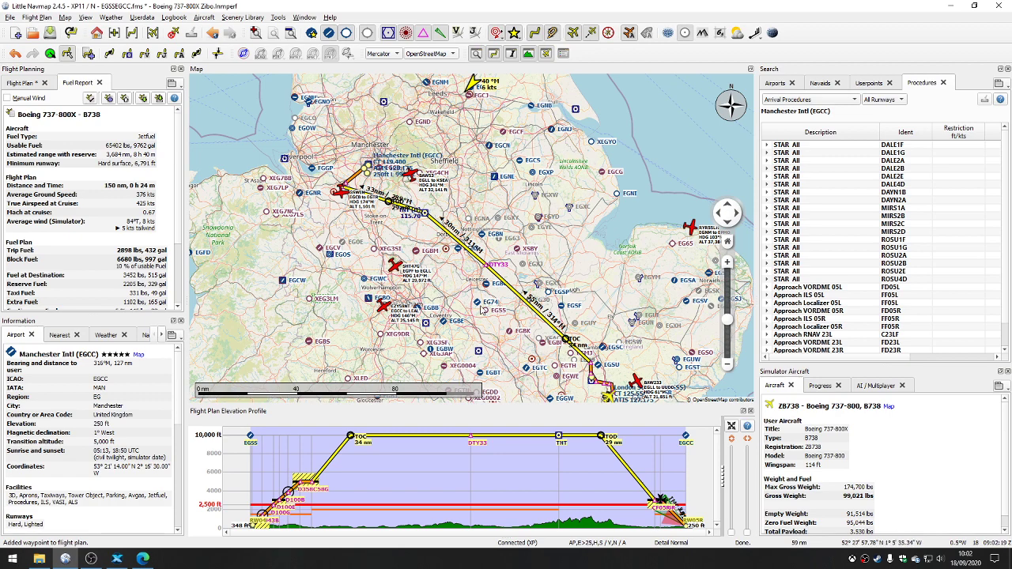
scroll(481, 308, "down", 2)
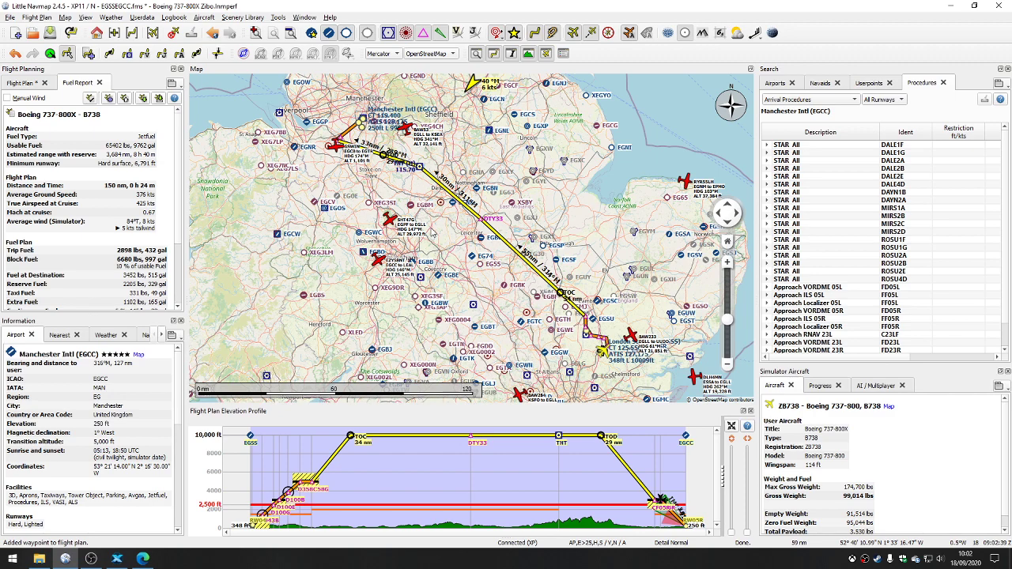
Step: Cycle through the open windows to switch from Little Navmap to another application
key("alt+Tab")
key("alt+Tab")
key("alt+Tab")
key("alt+Tab")
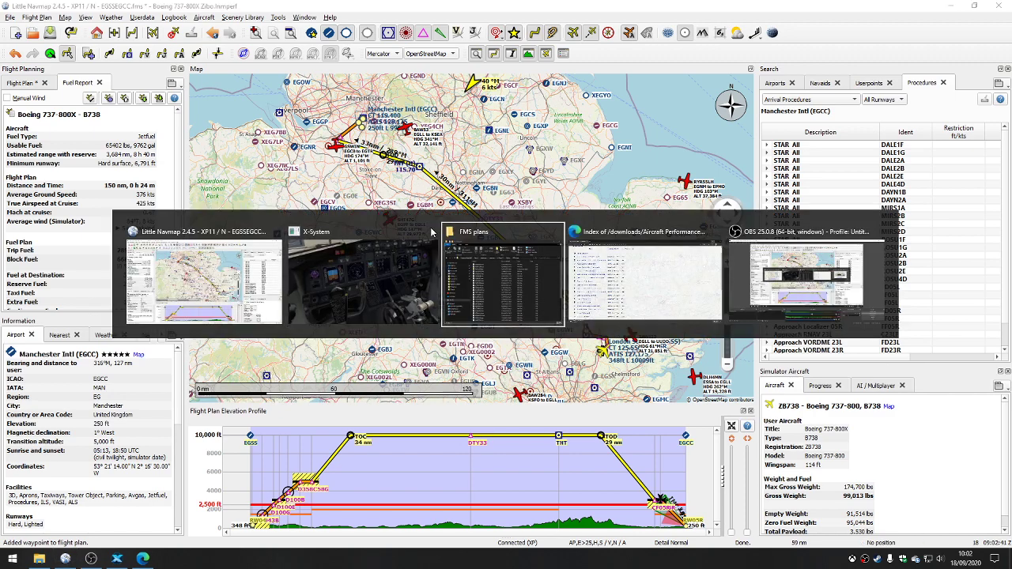